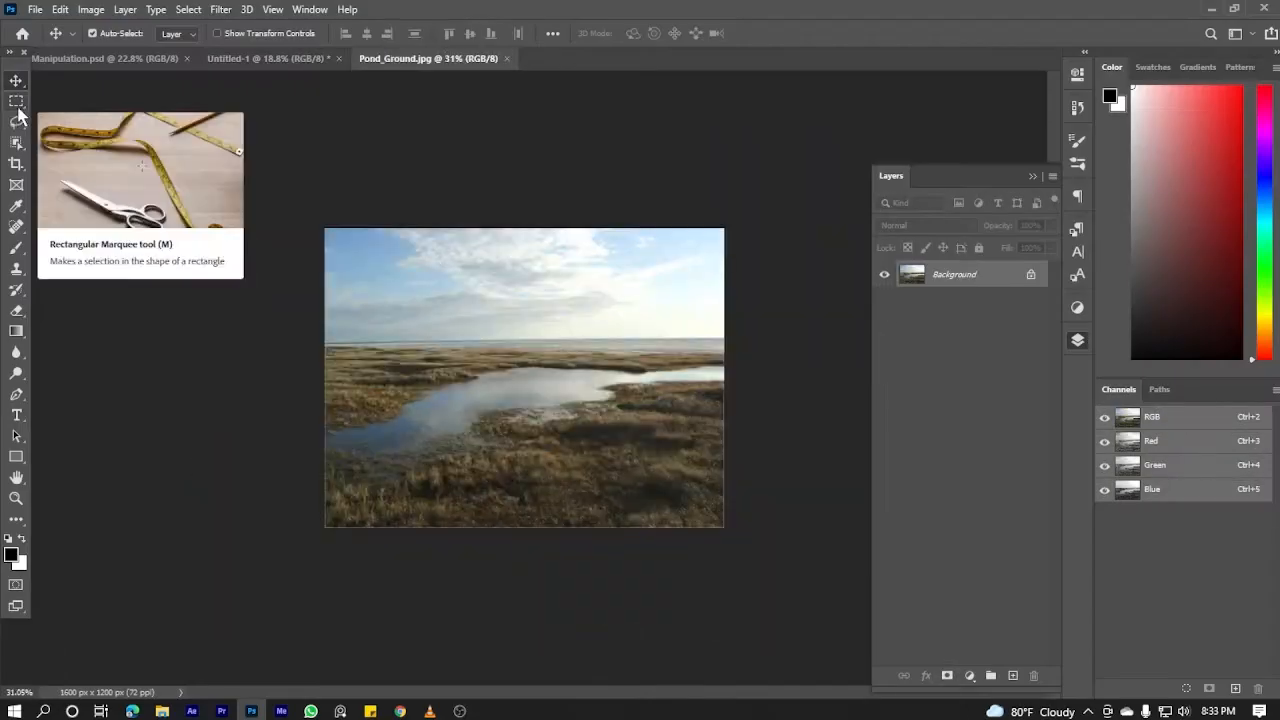
Select the marsh and pond below the horizon with the Rectangular Marquee tool and move the selection into the forest document
left_click(16, 101)
left_click_drag(325, 340, 726, 396)
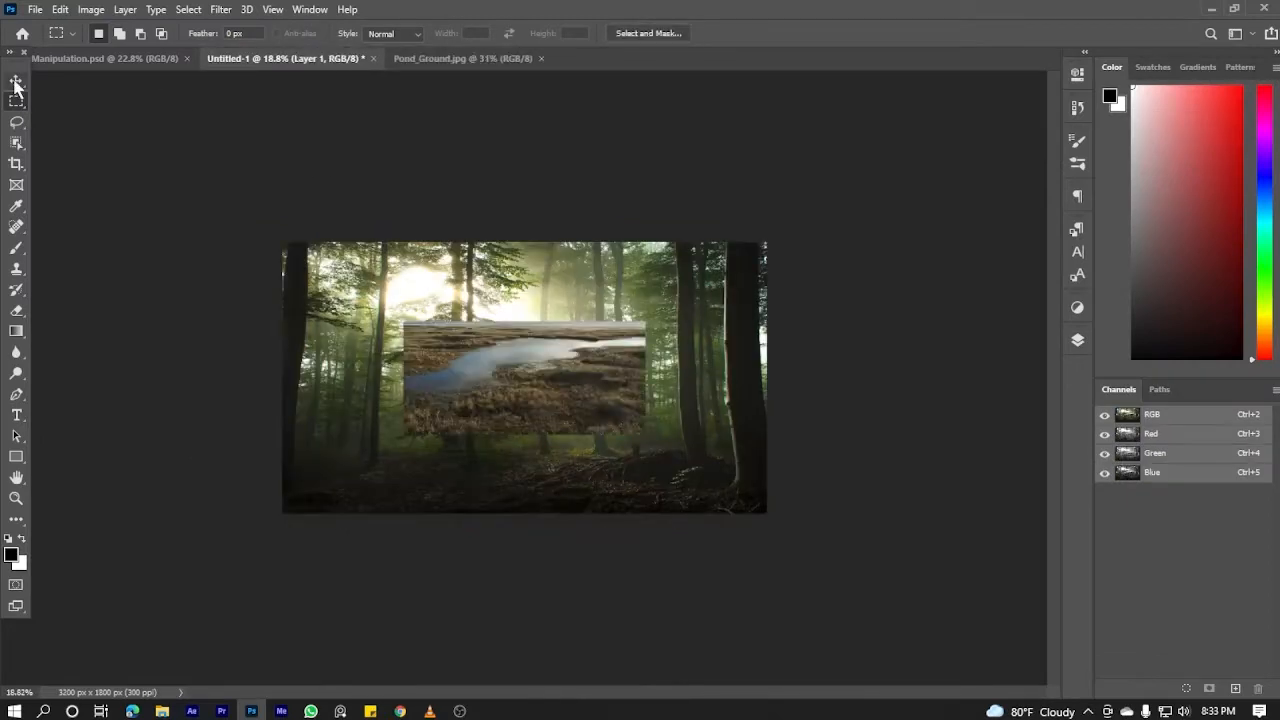
Flip the pond layer horizontally, enlarge it to about 188% width, and place it slightly tilted over the forest's lower left ground
right_click(514, 366)
left_click(543, 646)
left_click_drag(497, 514, 470, 632)
left_click_drag(518, 514, 544, 535)
left_click_drag(697, 368, 716, 392)
left_click_drag(600, 520, 548, 520)
left_click_drag(817, 466, 697, 489)
left_click_drag(454, 571, 665, 468)
left_click_drag(908, 386, 657, 435)
left_click_drag(500, 466, 488, 468)
left_click_drag(690, 418, 682, 385)
left_click_drag(500, 460, 511, 495)
left_click_drag(728, 366, 724, 354)
left_click_drag(288, 569, 260, 627)
left_click_drag(507, 492, 529, 478)
left_click_drag(279, 532, 212, 534)
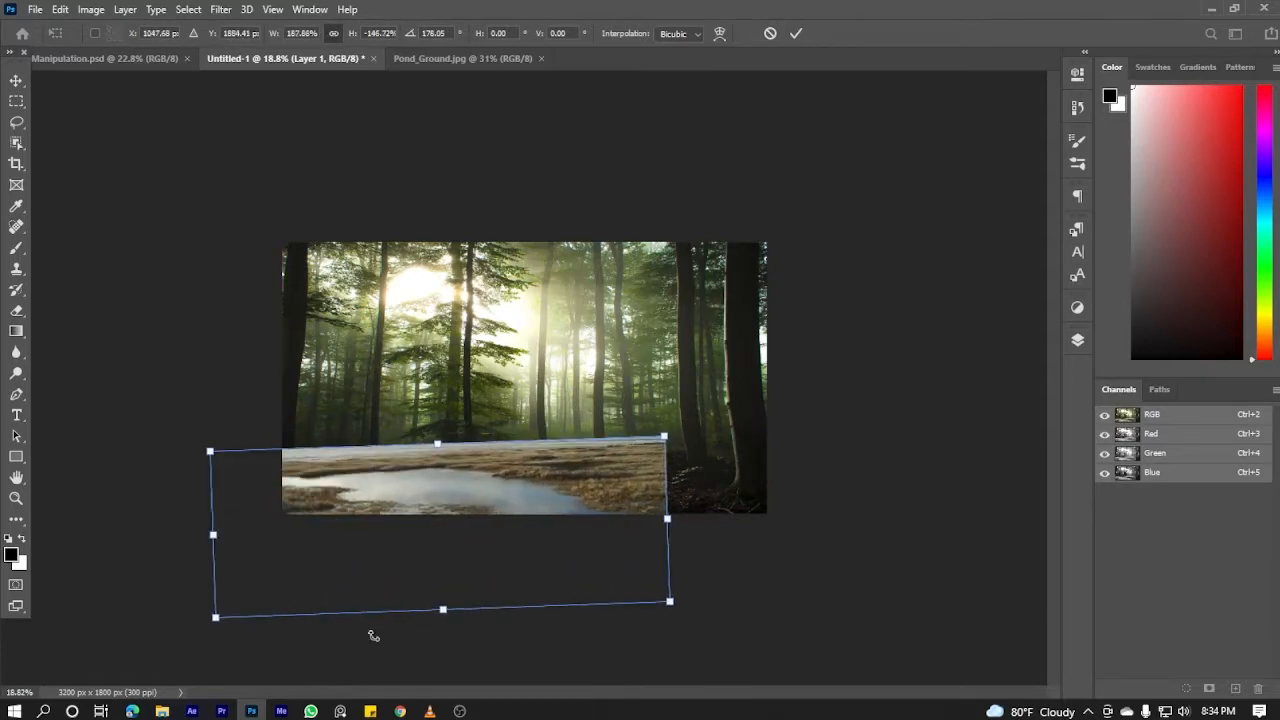
Widen the pond layer to about 201%, adjust its height and position to fit the forest floor, and apply the transform
left_click_drag(410, 610, 410, 593)
left_click_drag(555, 500, 587, 480)
left_click_drag(472, 572, 472, 560)
left_click_drag(246, 534, 213, 534)
left_click_drag(445, 567, 446, 602)
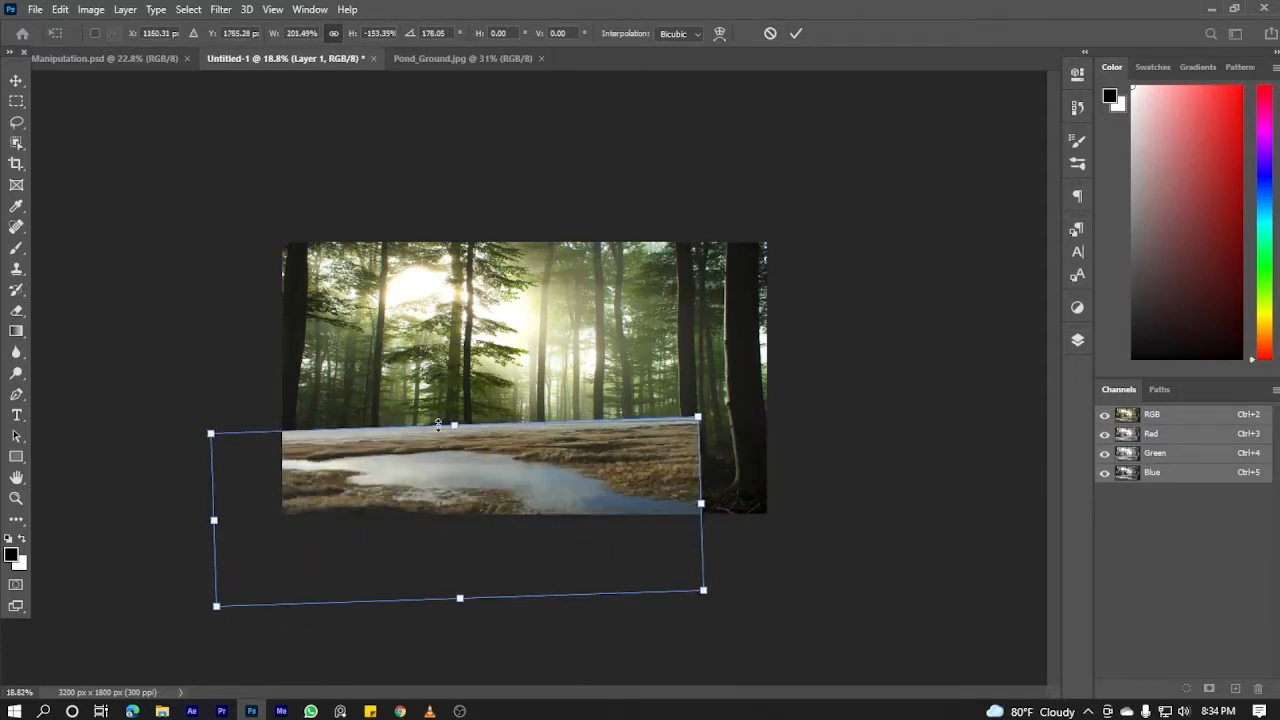
left_click_drag(447, 426, 448, 451)
left_click_drag(721, 417, 720, 408)
left_click_drag(560, 500, 548, 507)
left_click(796, 33)
scroll(600, 230, "up", 3)
scroll(560, 260, "down", 2)
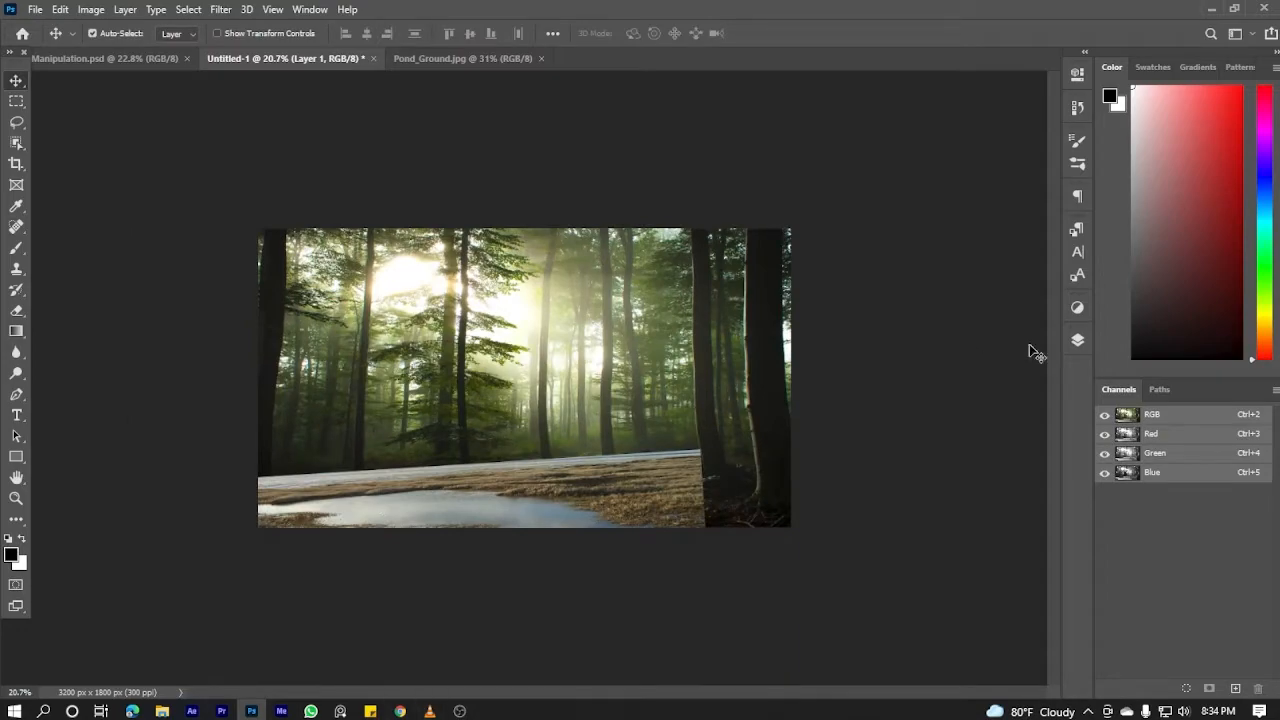
Rename the new layer as pond, add a layer mask to it, and choose the Brush tool
left_click(1077, 340)
double_click(946, 271)
left_click(947, 676)
left_click(16, 248)
scroll(504, 393, "up", 10)
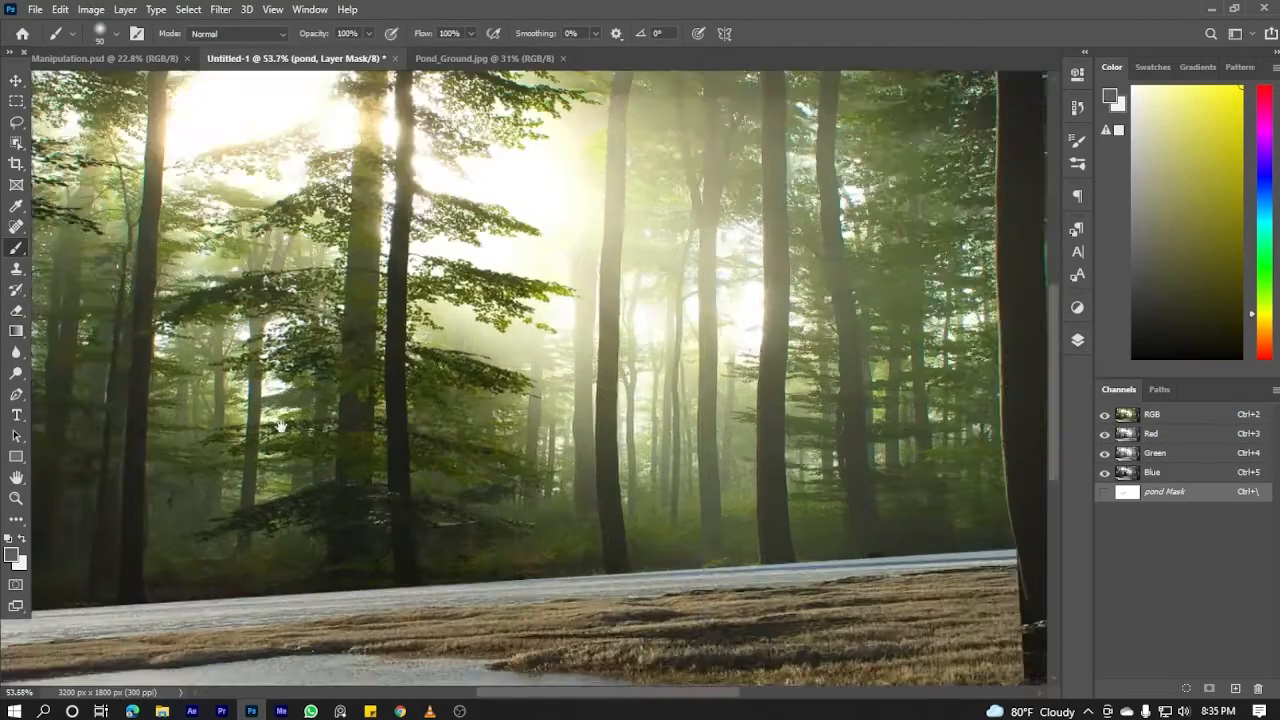
left_click_drag(300, 560, 674, 379)
left_click(1077, 341)
left_click(1077, 341)
mouse_move(226, 420)
left_mouse_down()
mouse_move(114, 522)
mouse_move(177, 545)
left_mouse_up()
mouse_move(381, 558)
left_mouse_down()
mouse_move(24, 542)
mouse_move(355, 501)
left_mouse_up()
left_click_drag(252, 500, 266, 566)
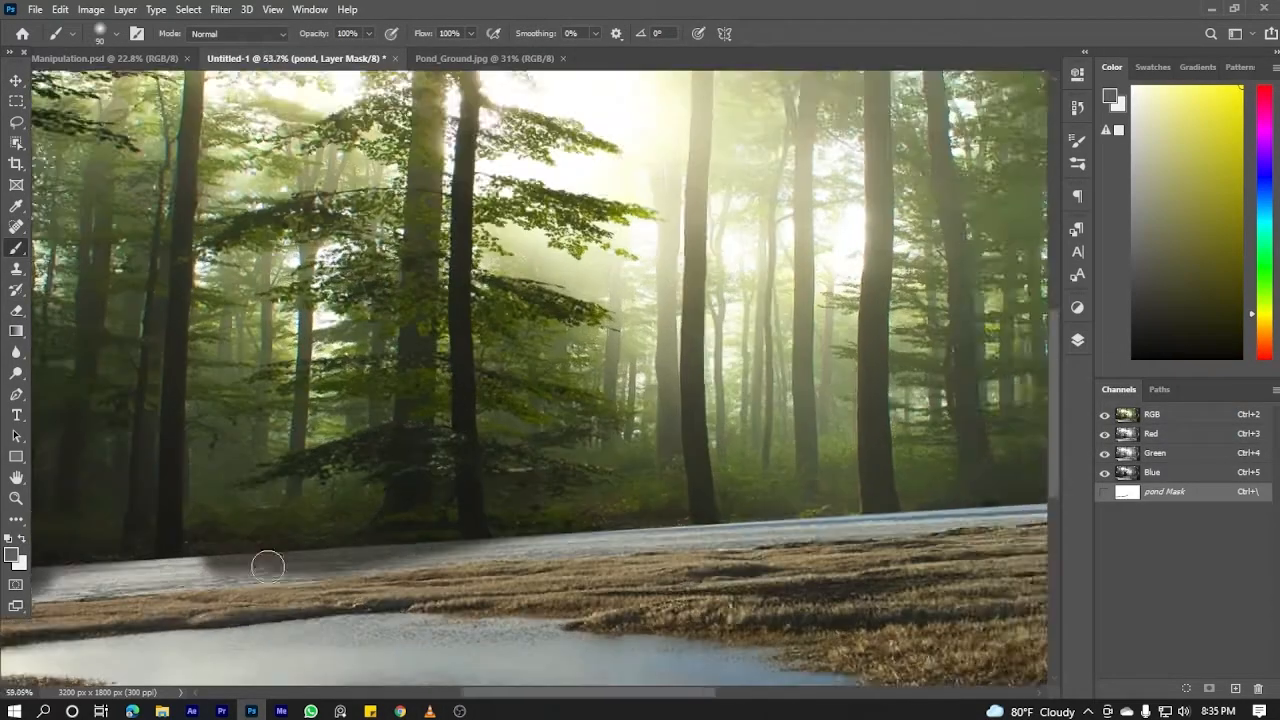
Set the foreground colour to black for painting on the pond mask
scroll(266, 560, "down", 6)
left_click(12, 555)
left_click(463, 287)
left_click(842, 84)
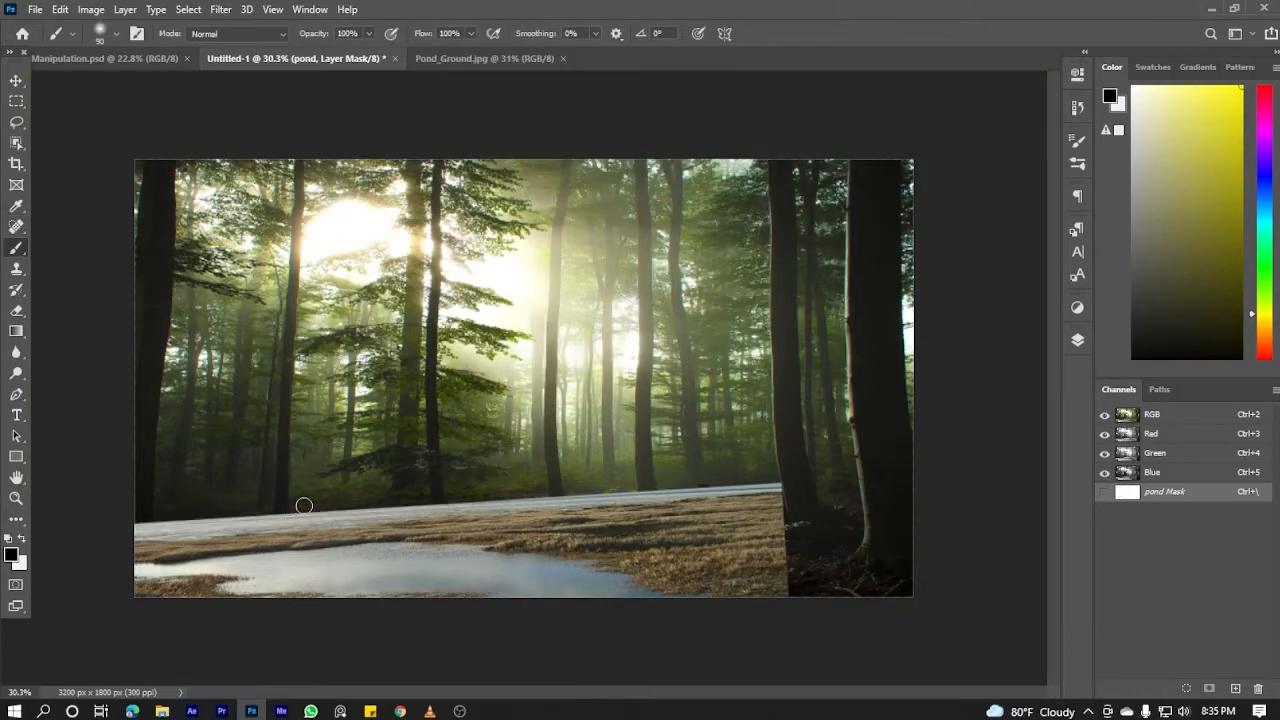
Paint black on the pond mask along the horizon strip and far grass to reveal the forest floor
scroll(306, 506, "up", 10)
mouse_move(630, 412)
left_mouse_down()
mouse_move(383, 431)
mouse_move(194, 506)
mouse_move(750, 417)
left_mouse_up()
left_click_drag(772, 346, 379, 346)
mouse_move(335, 420)
left_mouse_down()
mouse_move(566, 380)
mouse_move(700, 376)
left_mouse_up()
scroll(188, 488, "down", 1)
left_click_drag(308, 458, 473, 427)
left_click_drag(600, 424, 188, 480)
scroll(220, 419, "down", 4)
mouse_move(370, 434)
left_mouse_down()
mouse_move(811, 391)
mouse_move(1011, 520)
mouse_move(478, 403)
mouse_move(861, 438)
left_mouse_up()
Enlarge the brush and mask out the pond layer's hard edge beside the large tree trunks
key("bracketright")
key("bracketright")
key("bracketright")
key("bracketright")
key("bracketright")
key("bracketright")
key("bracketright")
scroll(777, 480, "down", 5)
Reduce the brush to 70 px and mask the grass along the pond's far bank so the roots and leaves show
scroll(386, 603, "up", 13)
key("bracketleft")
key("bracketleft")
key("bracketleft")
key("bracketleft")
key("bracketleft")
key("bracketleft")
key("bracketleft")
key("bracketleft")
key("bracketleft")
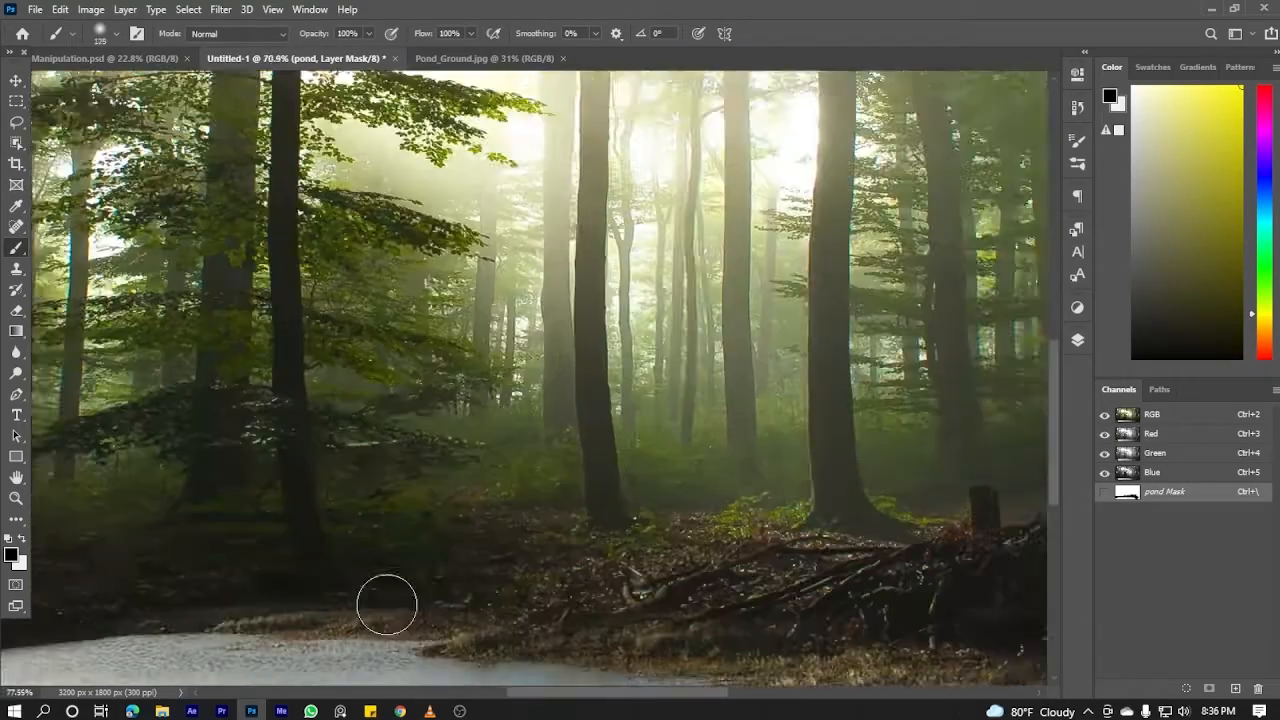
mouse_move(386, 612)
left_mouse_down()
mouse_move(171, 606)
mouse_move(900, 634)
left_mouse_up()
left_click_drag(706, 536, 748, 323)
mouse_move(600, 450)
left_mouse_down()
mouse_move(1011, 446)
mouse_move(640, 481)
left_mouse_up()
scroll(275, 410, "down", 3)
left_click_drag(722, 402, 620, 323)
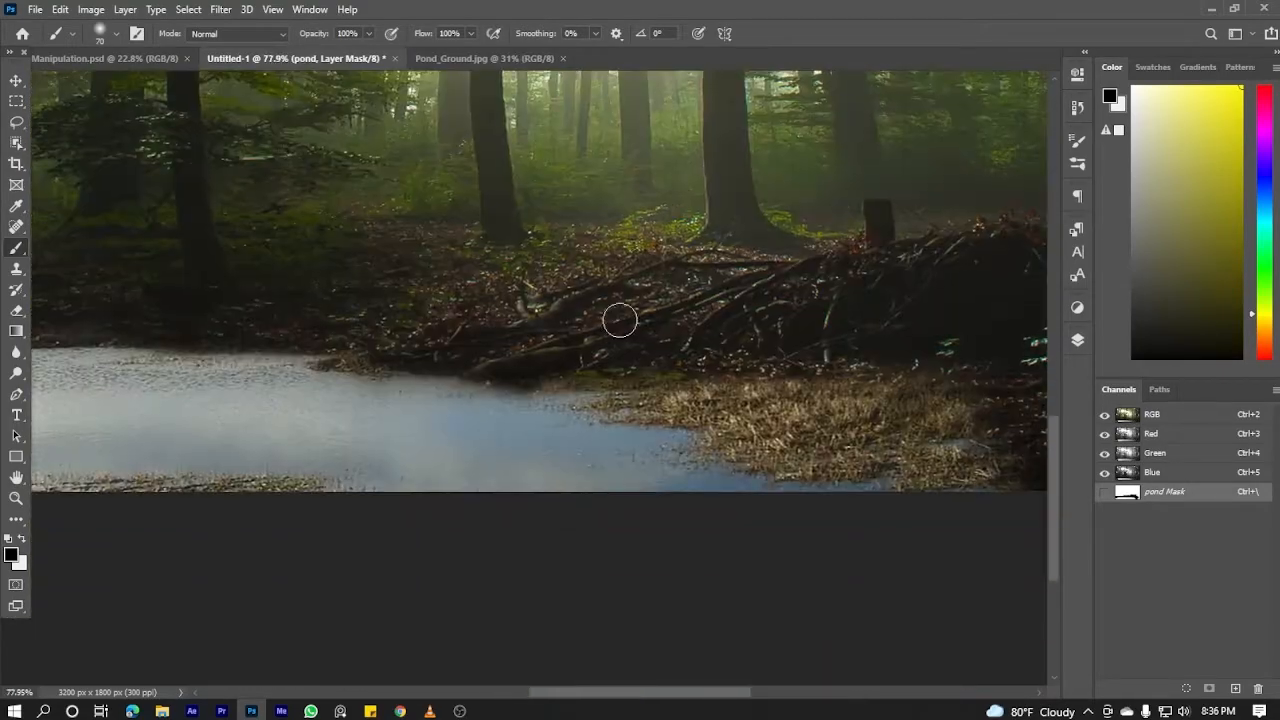
Refine the pond mask along the remaining left and middle shoreline to blend the water into the forest floor
scroll(620, 323, "down", 5)
scroll(52, 599, "up", 3)
left_click_drag(52, 599, 317, 369)
left_click_drag(925, 288, 690, 290)
scroll(806, 351, "up", 4)
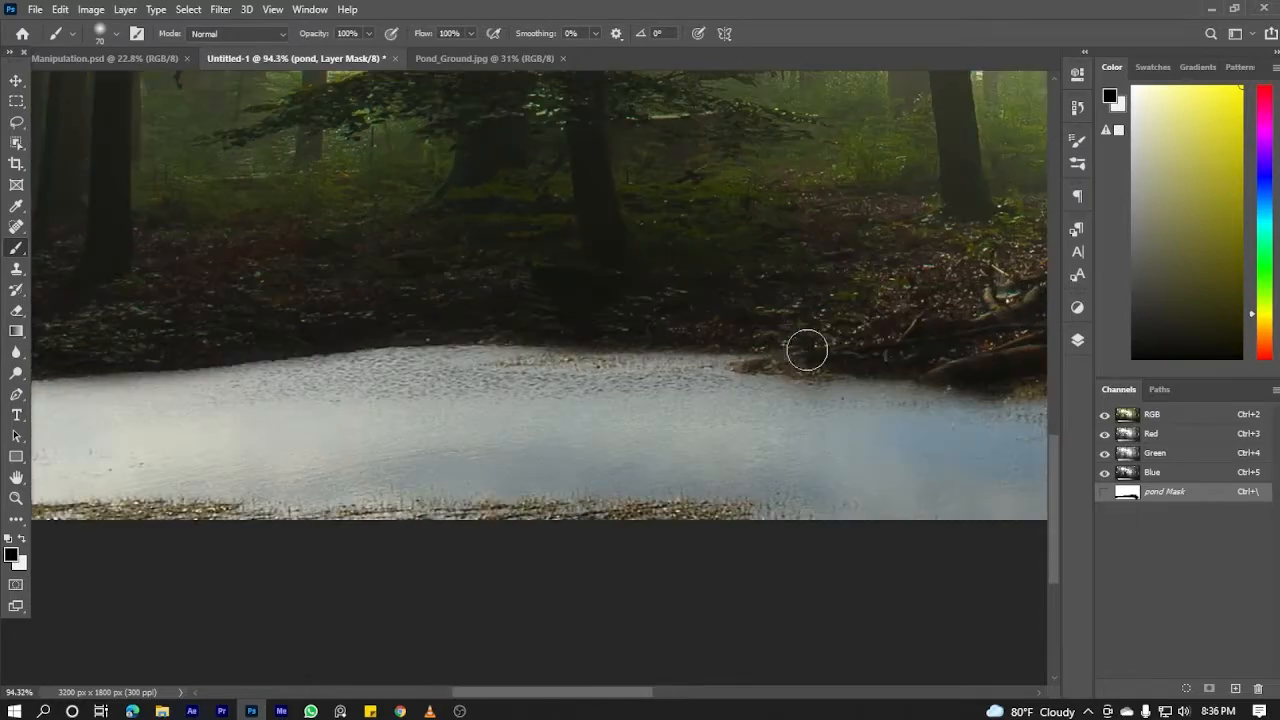
left_click_drag(882, 357, 640, 303)
scroll(820, 306, "up", 1)
left_click_drag(960, 285, 574, 226)
scroll(785, 394, "down", 8)
scroll(713, 436, "down", 2)
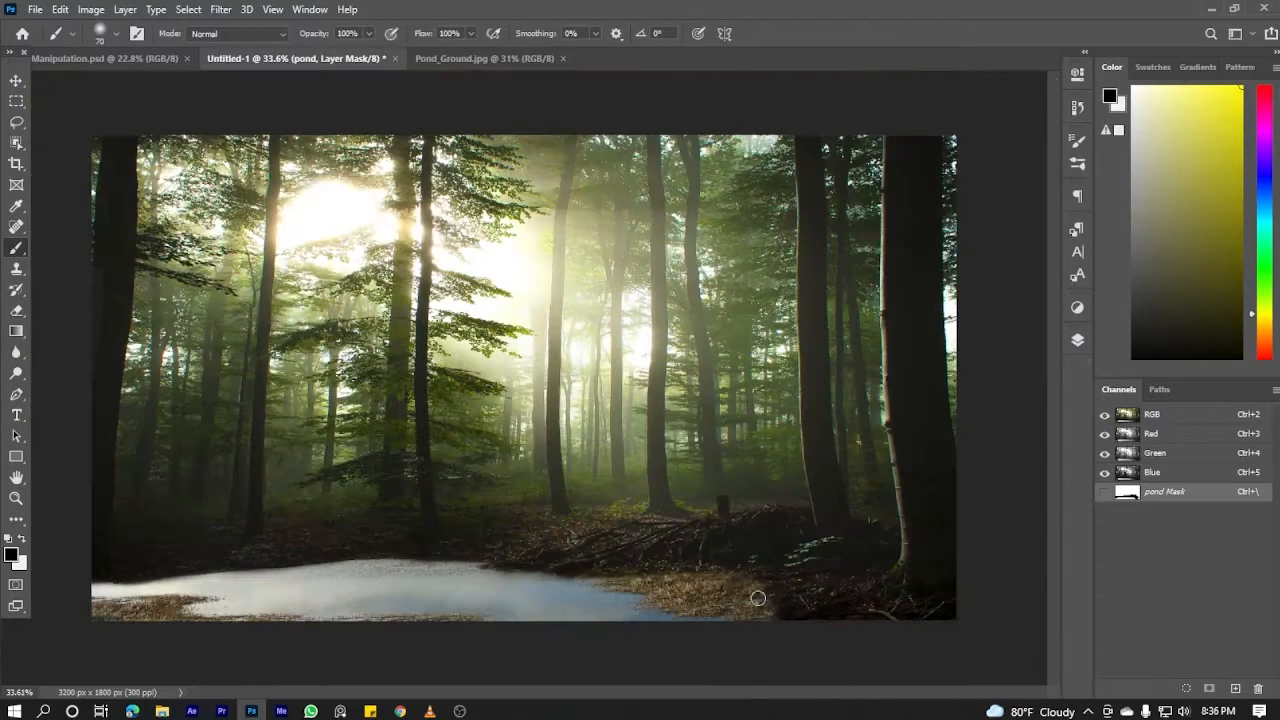
scroll(549, 611, "up", 1)
scroll(563, 607, "down", 3)
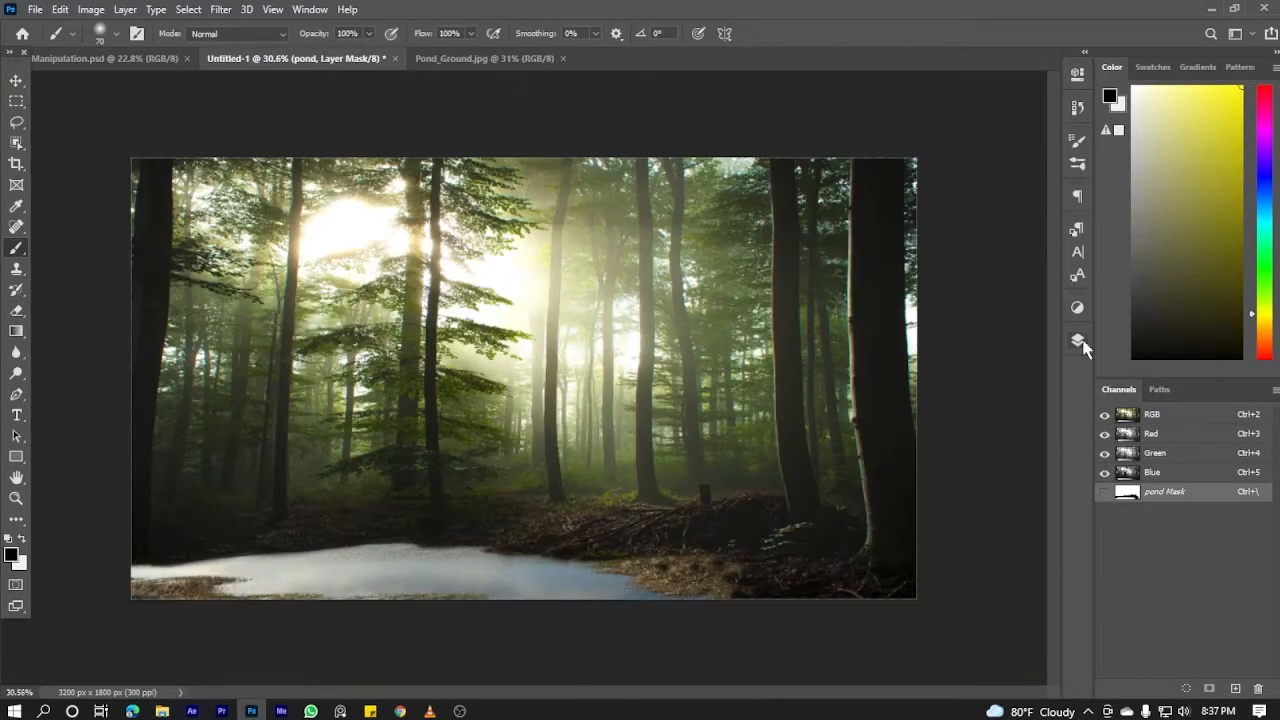
Add a Brightness/Contrast adjustment clipped to the pond layer with brightness -50 and contrast 63
left_click(1078, 341)
left_click(963, 688)
left_click(1005, 446)
left_click(940, 424)
left_click_drag(940, 167, 1002, 199)
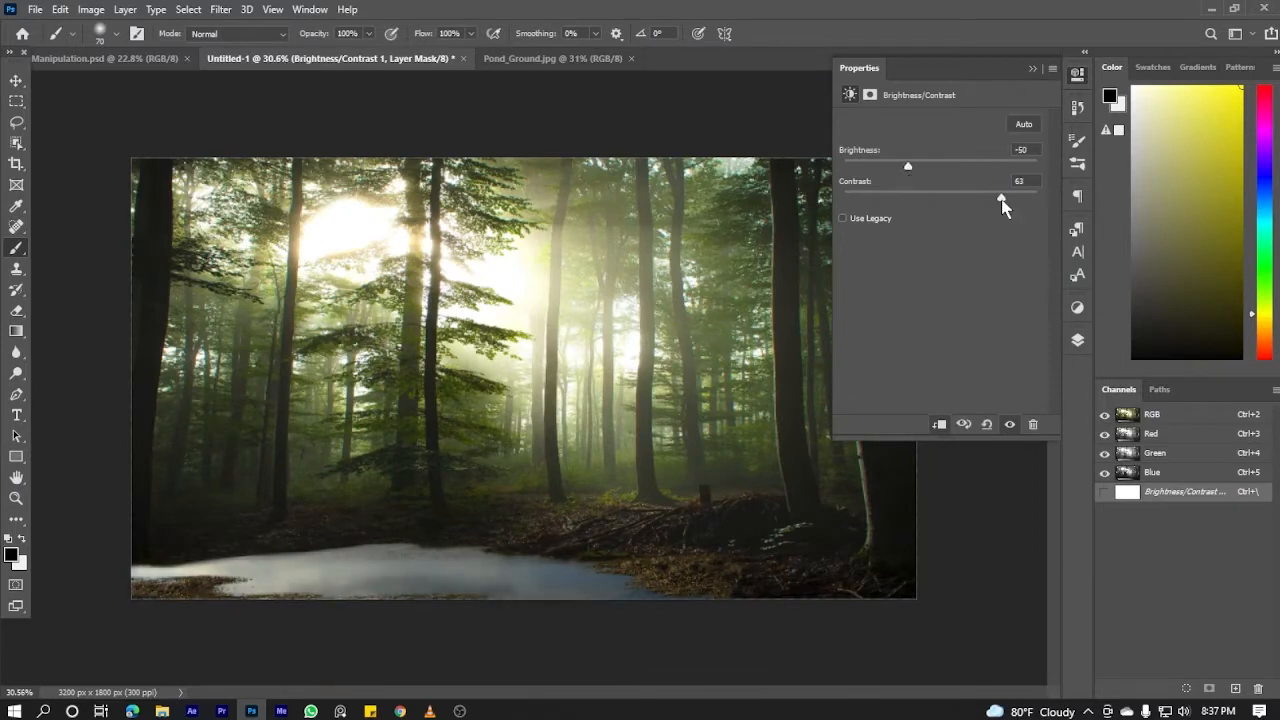
left_click(1033, 70)
left_click(963, 688)
left_click(990, 523)
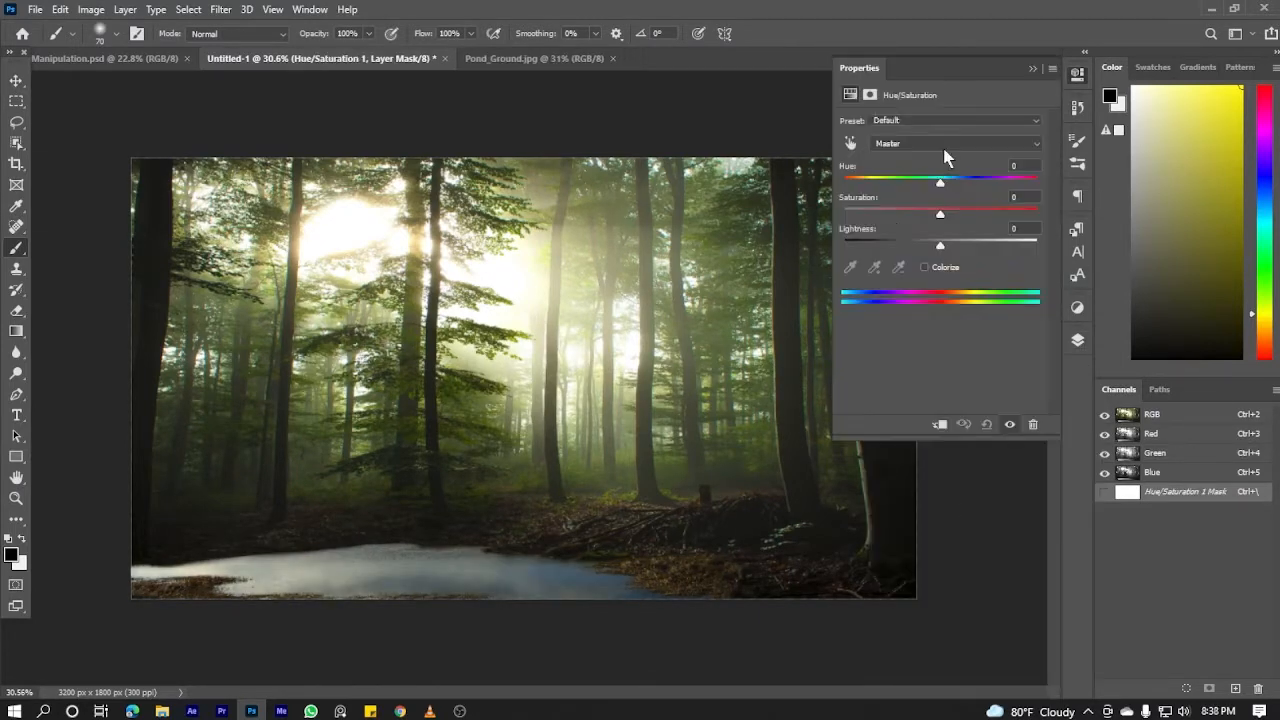
left_click_drag(897, 217, 893, 217)
left_click(940, 424)
left_click(1078, 341)
left_click(1033, 676)
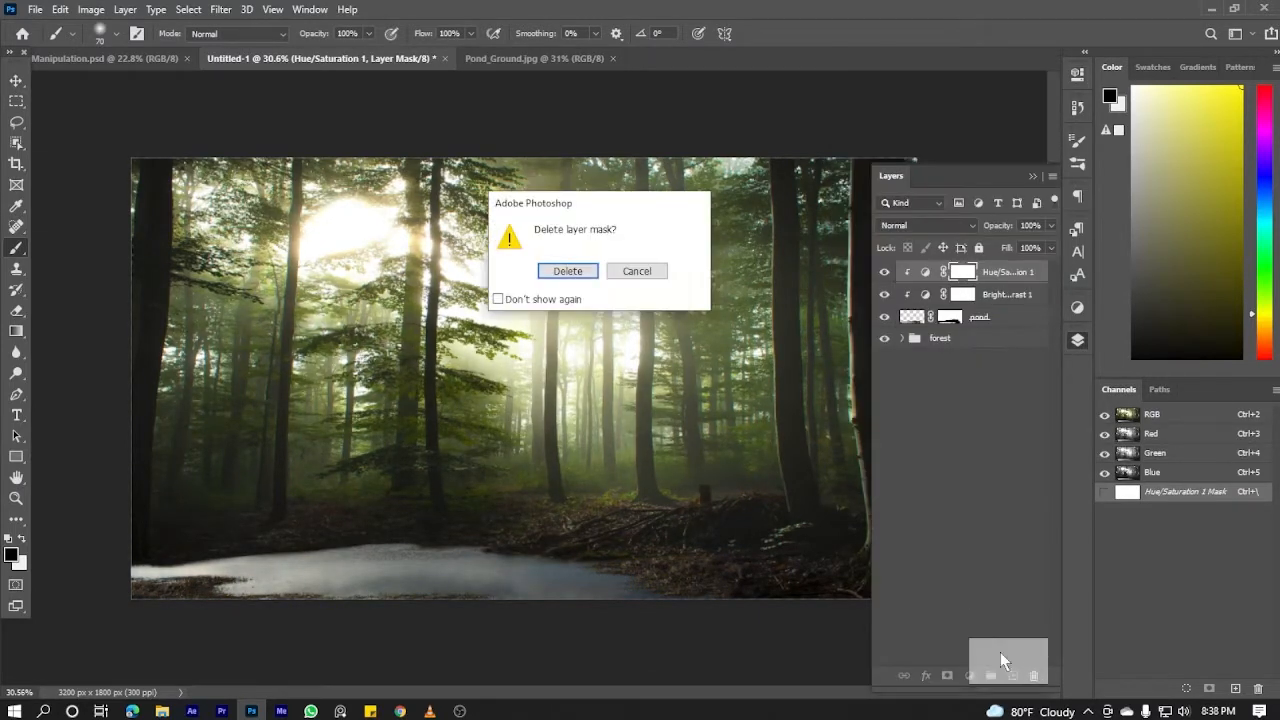
key("Return")
left_click_drag(1035, 676, 1035, 676)
Add a Hue/Saturation adjustment clipped to the pond layer and lower its saturation
left_click(965, 675)
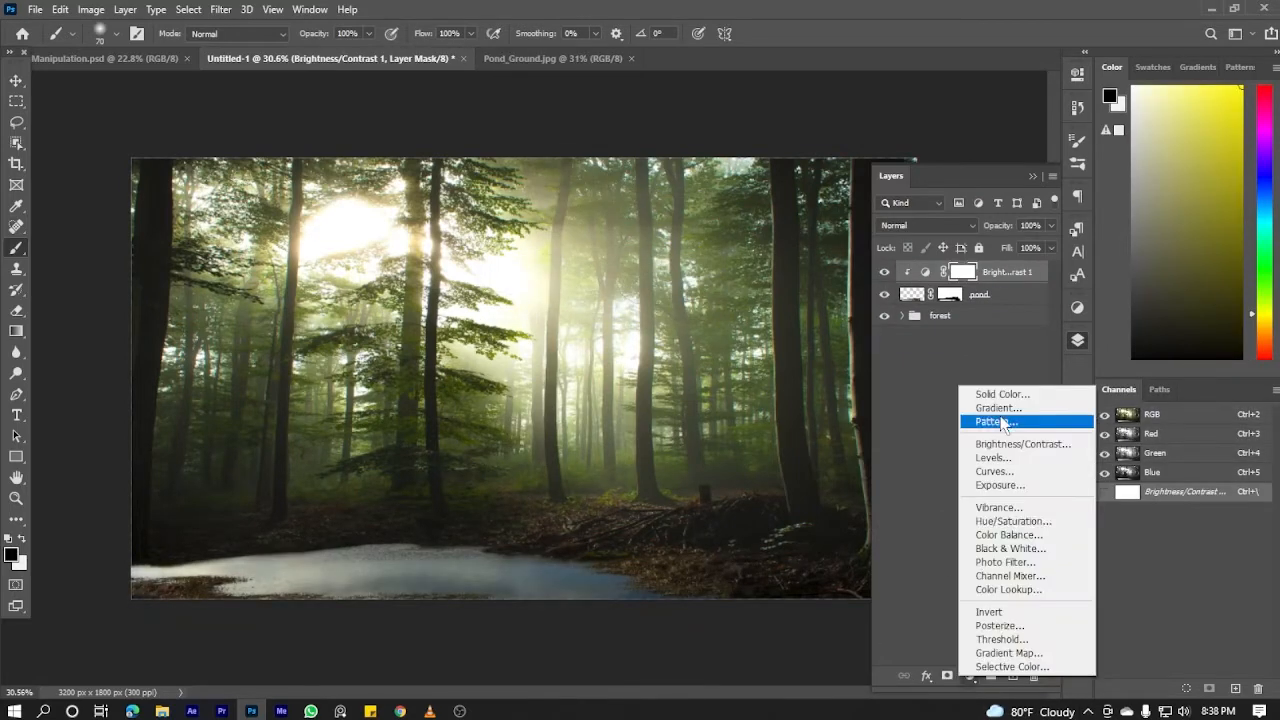
left_click(1000, 520)
left_click(1077, 341)
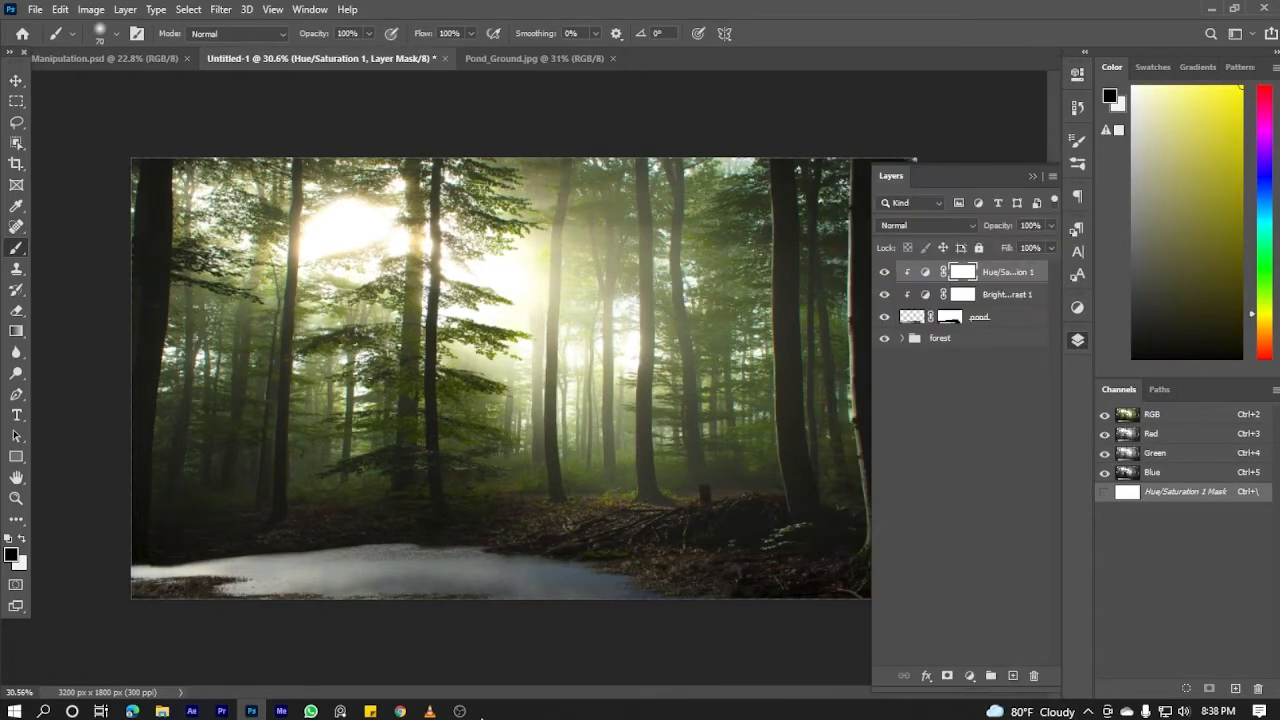
left_click(969, 676)
left_click(1000, 532)
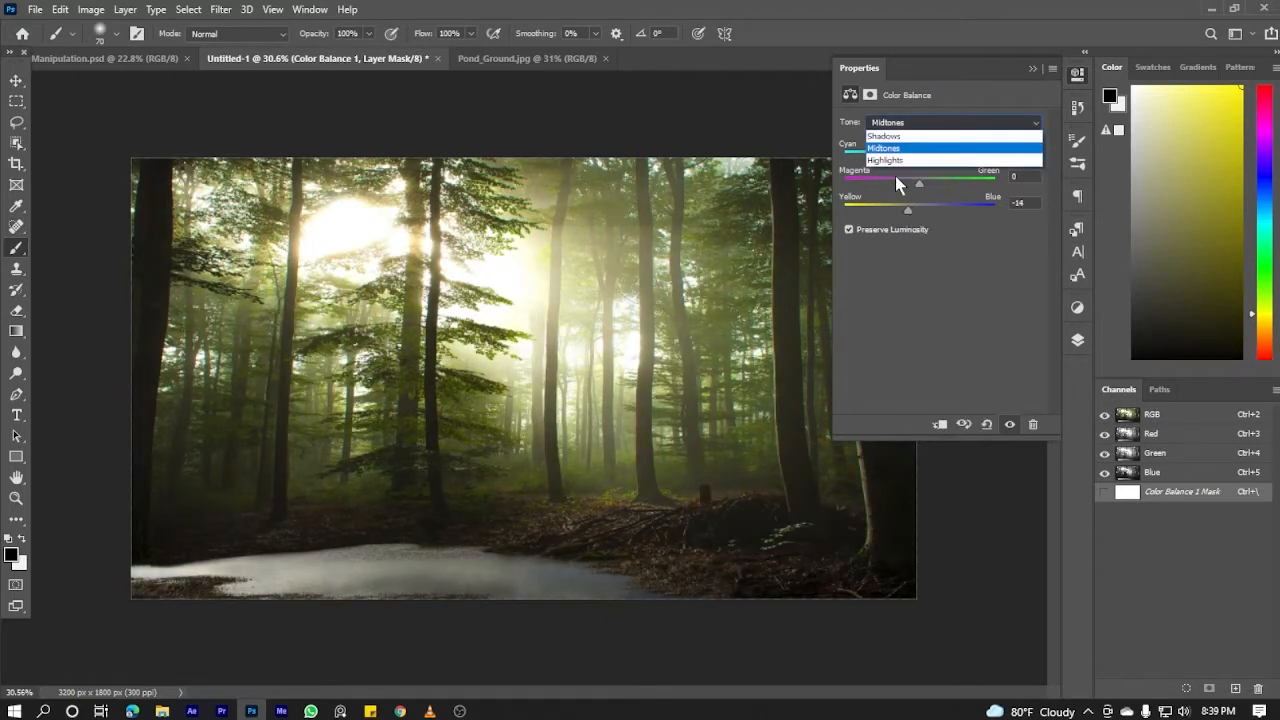
left_click(886, 136)
left_click(935, 123)
left_click(437, 604)
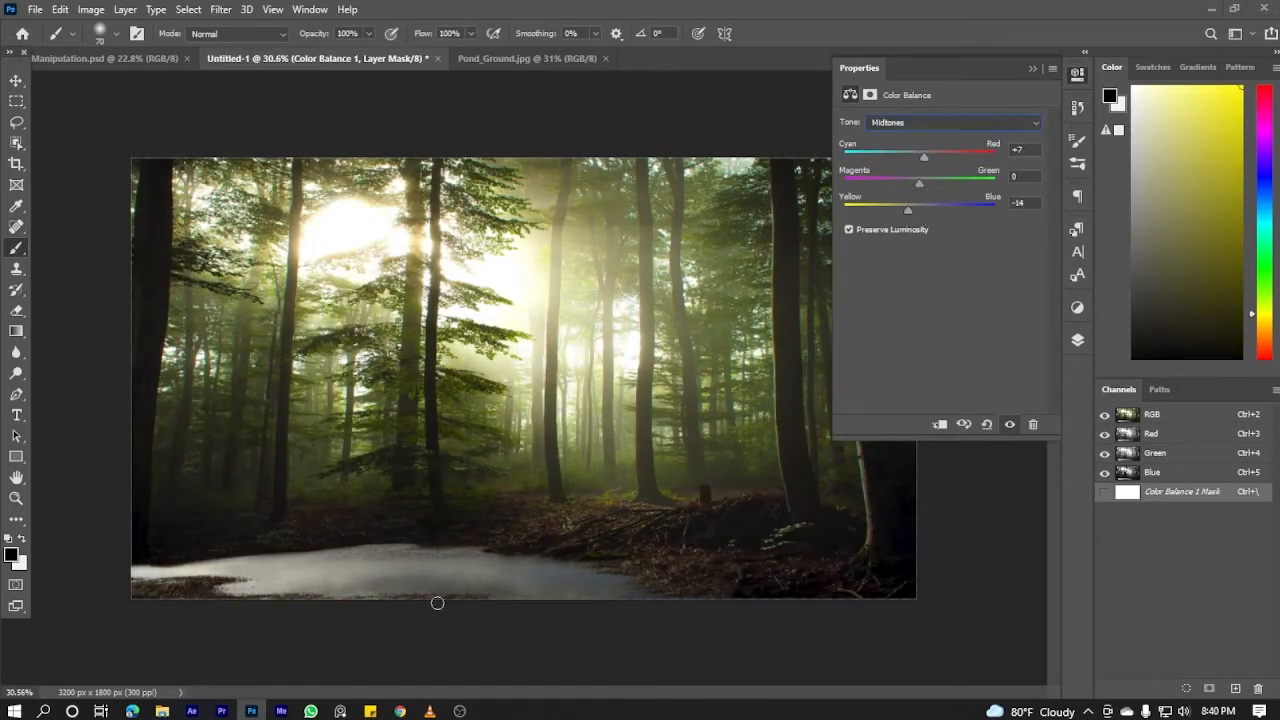
left_click(1077, 341)
left_click_drag(1000, 272, 1033, 676)
Add a Color Balance adjustment clipped to the pond layer, with midtones at about +8 red and -9 toward yellow
left_click(969, 677)
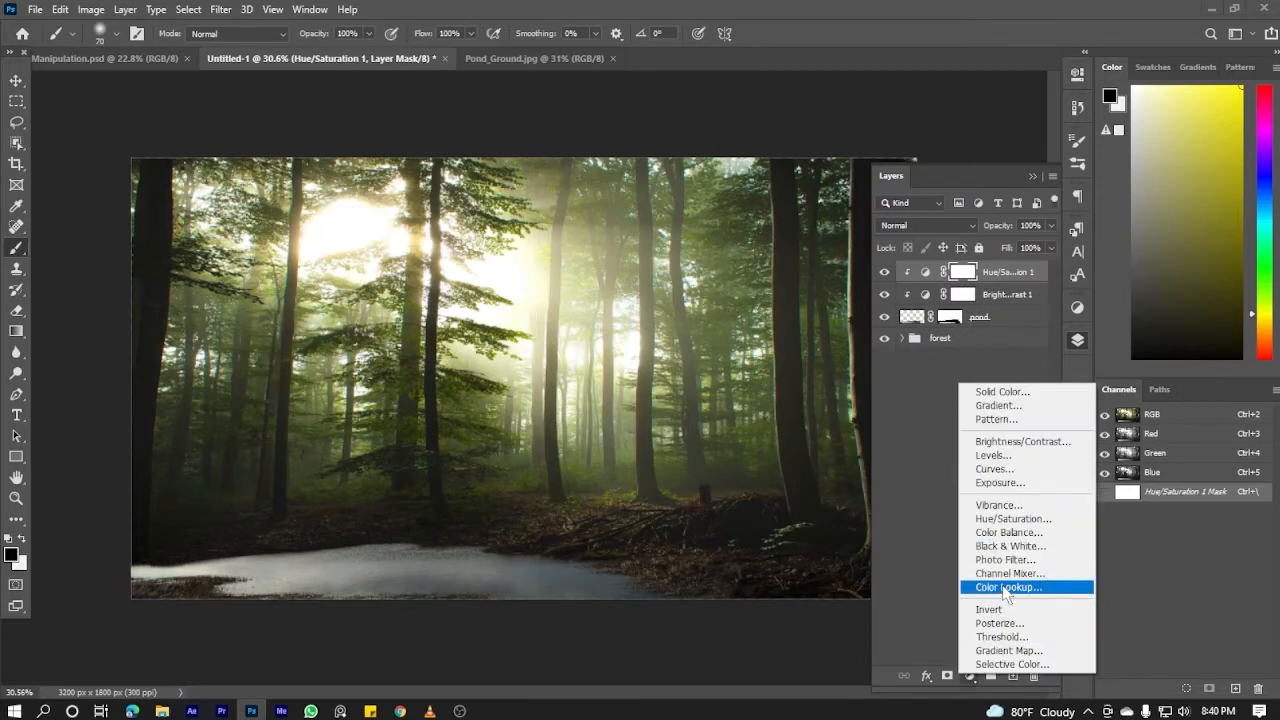
left_click(1003, 532)
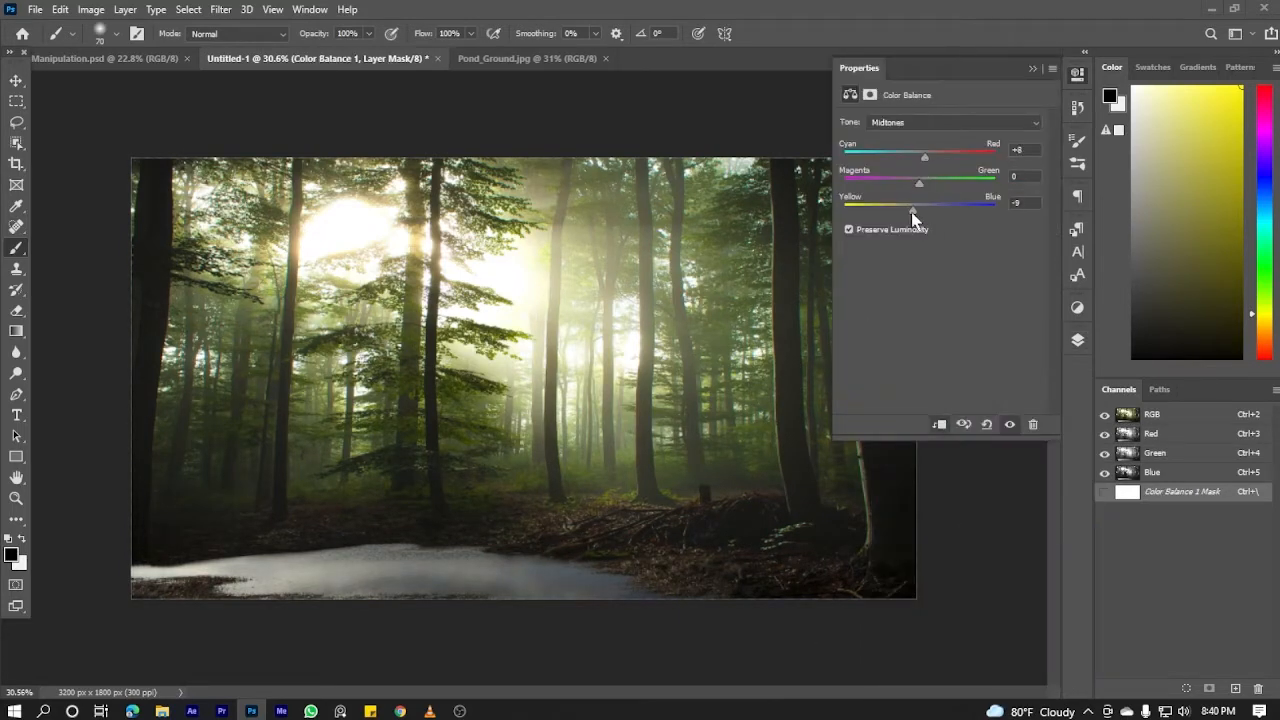
left_click(1034, 69)
Reopen the Color Balance adjustment and fine-tune its cyan-red balance to match the pond to the forest
left_click(1077, 341)
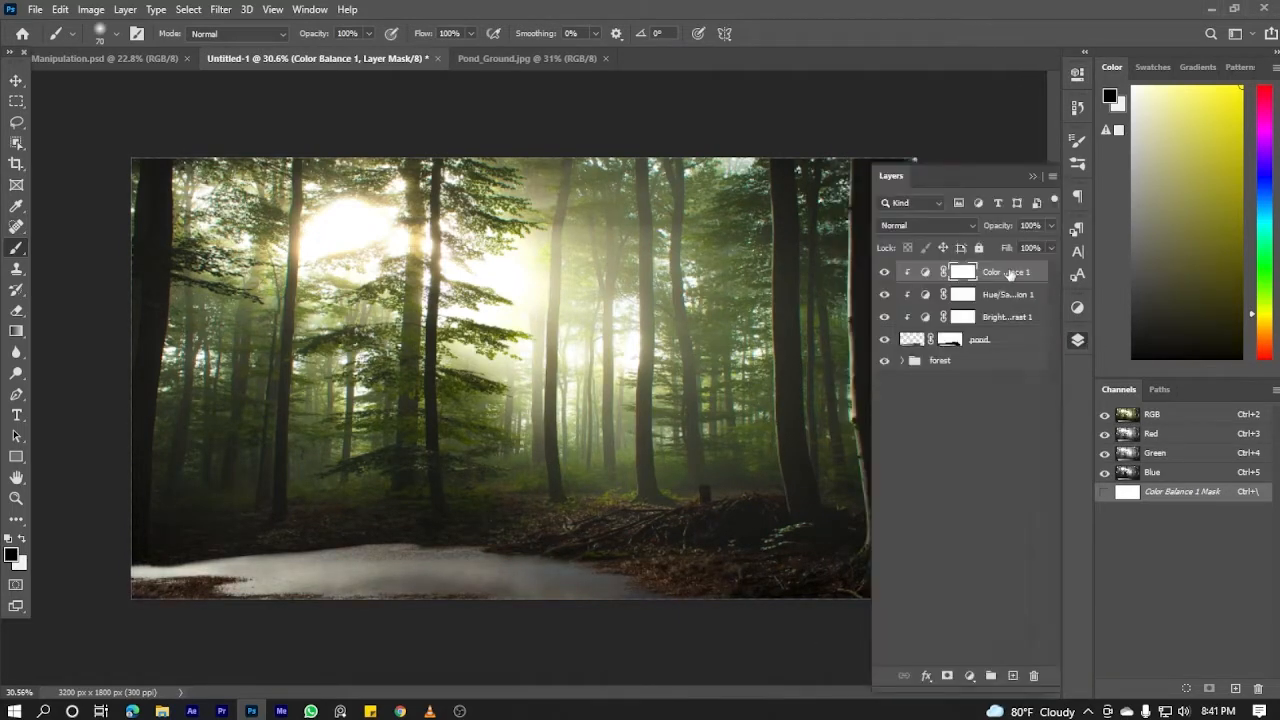
left_click(1077, 74)
left_click_drag(919, 158, 921, 158)
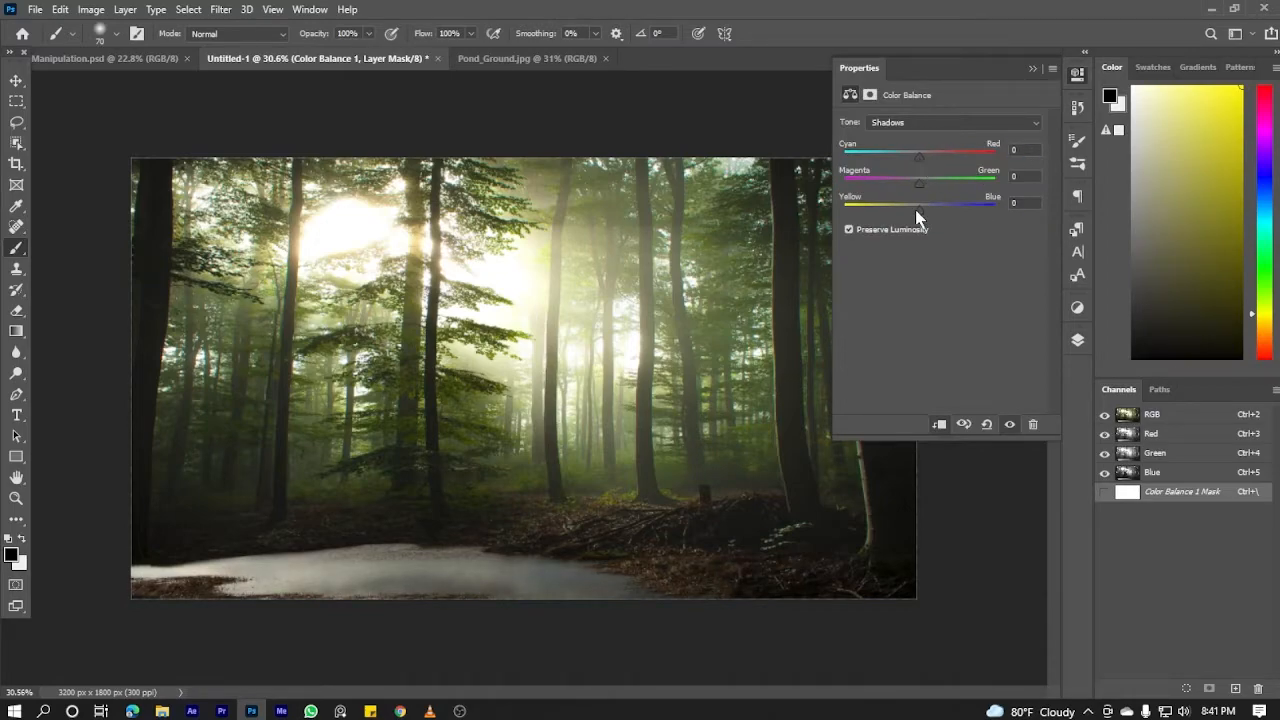
left_click(1080, 80)
left_click(1080, 80)
left_click(1080, 80)
scroll(814, 634, "up", 8)
scroll(814, 634, "down", 7)
Add a Levels adjustment clipped to the pond with black input 20 and white output 102
left_click(1077, 341)
left_click(971, 678)
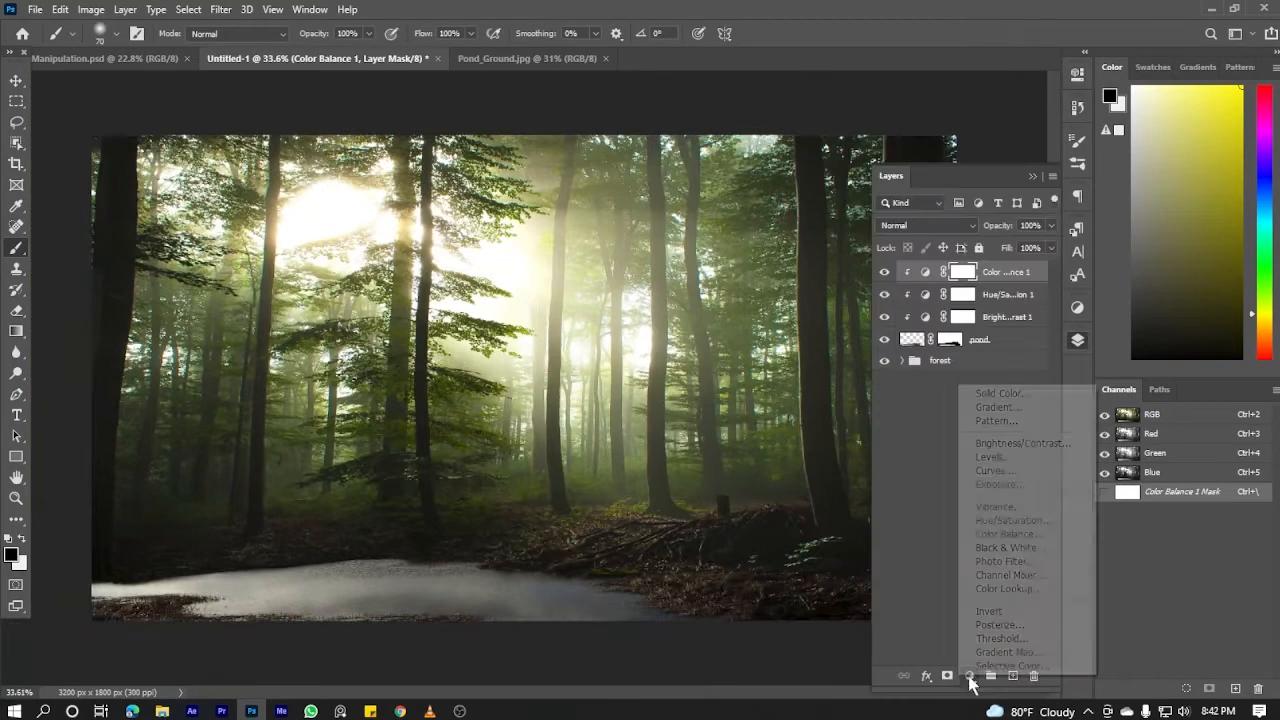
left_click(1000, 460)
left_click_drag(1039, 284, 936, 288)
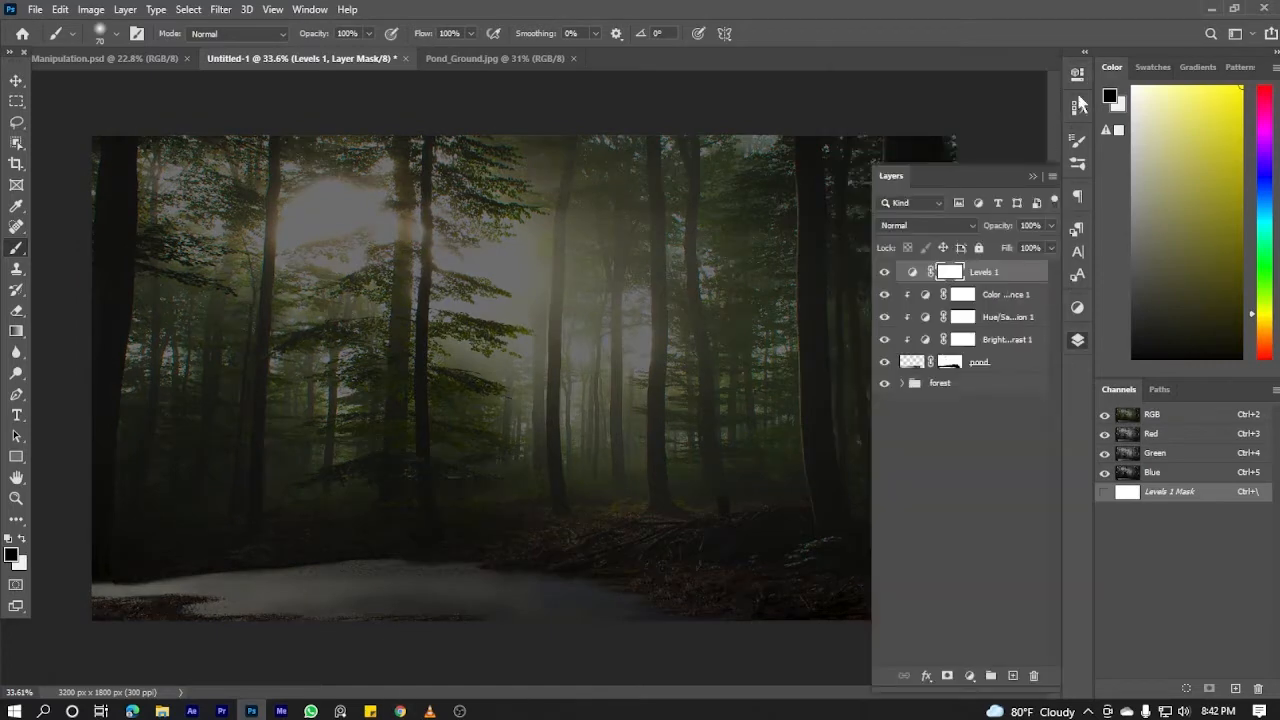
left_click_drag(866, 239, 878, 239)
left_click(941, 426)
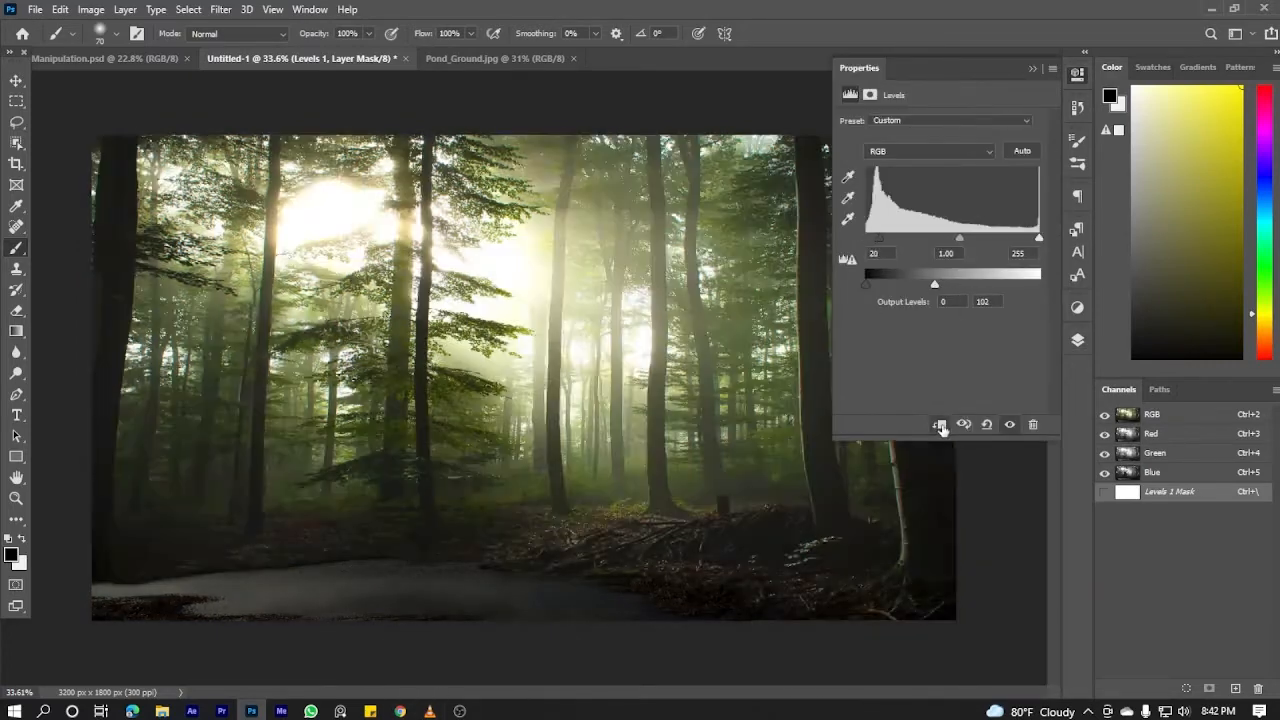
Compare the image with and without the Levels adjustment, and invert its mask to black
left_click(1079, 78)
left_click(1077, 342)
left_click(886, 272)
left_click(886, 272)
key("ctrl+i")
left_click(1077, 342)
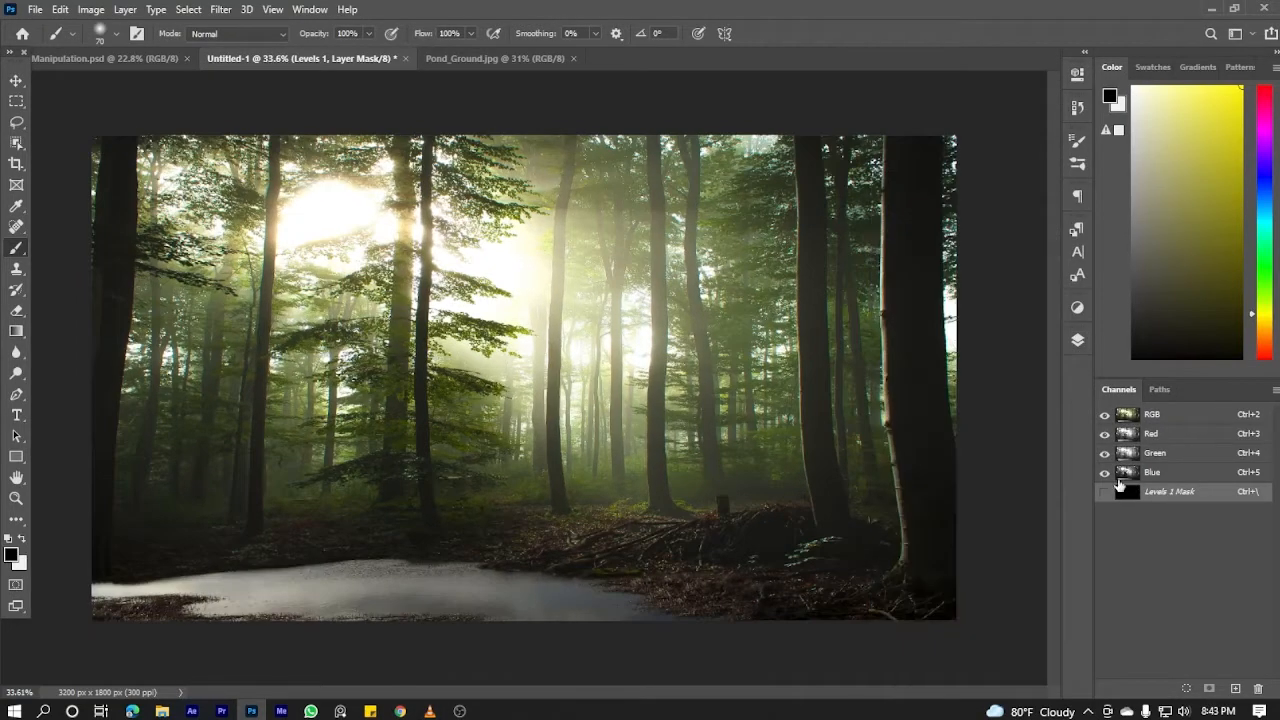
left_click(1077, 342)
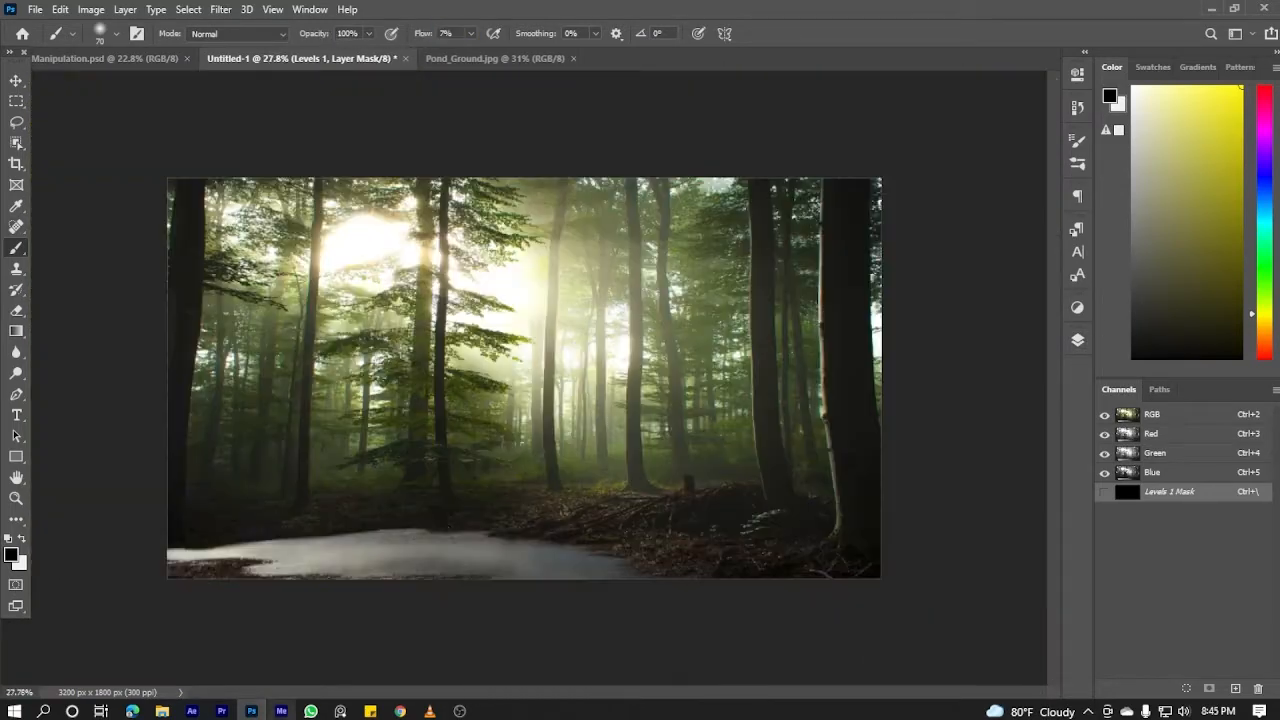
Paint white on the Levels mask at 7% brush flow to add tree-trunk shadows across the pond
key("x")
left_click_drag(447, 565, 446, 543)
key("ctrl+0")
left_click_drag(412, 652, 412, 623)
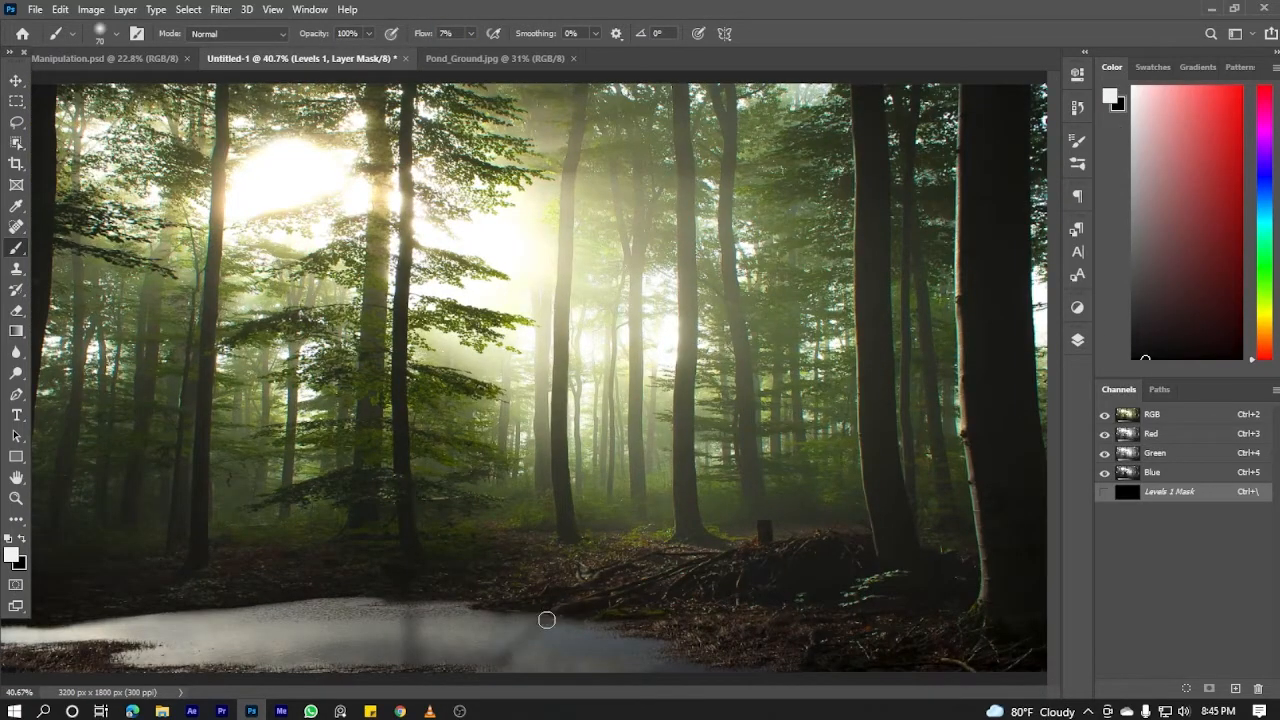
scroll(273, 557, "down", 2)
scroll(385, 674, "up", 1)
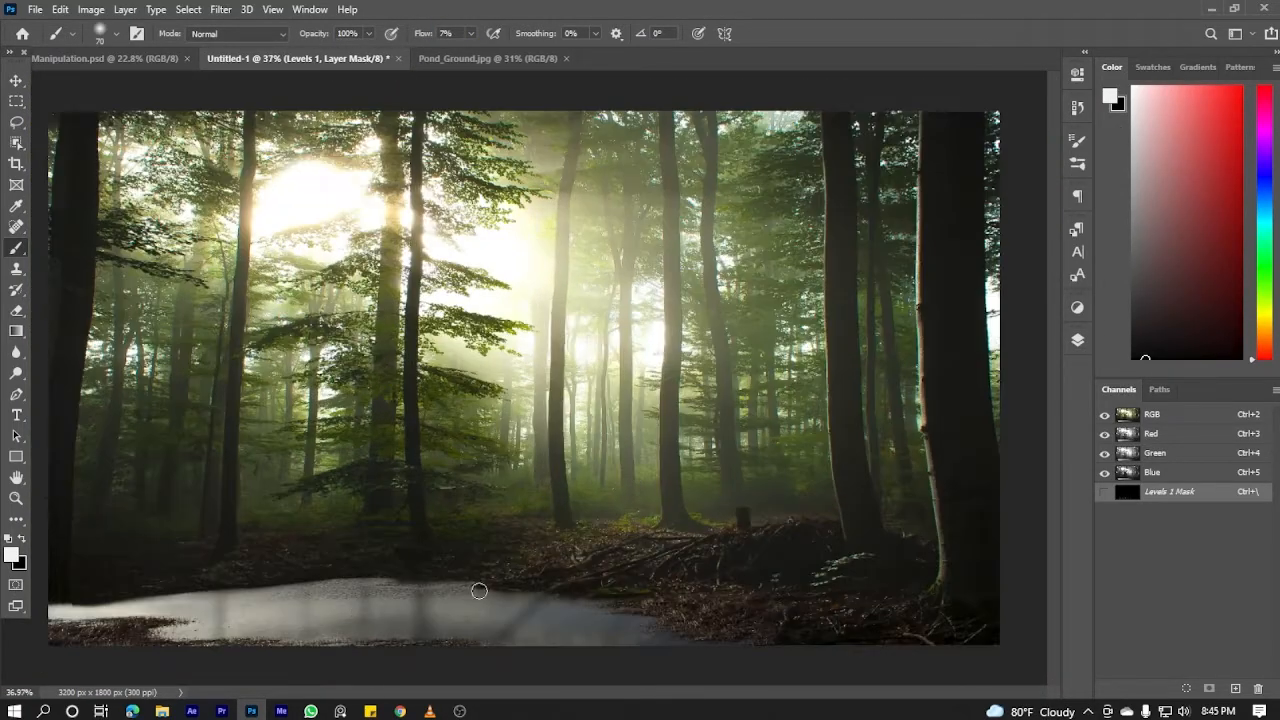
scroll(375, 531, "down", 2)
scroll(529, 381, "up", 1)
left_click(1077, 339)
left_click(940, 272)
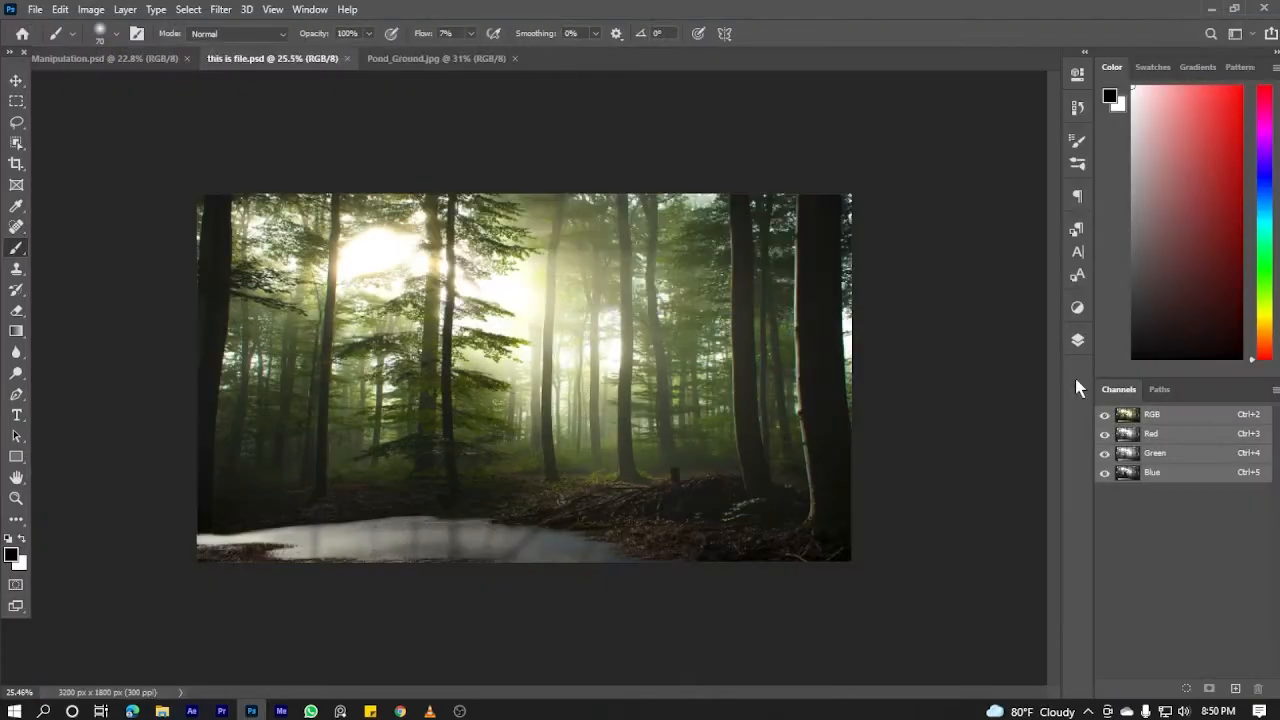
Open the tiger photo pexels-pixabay-302276 from the stock folder
left_click(30, 11)
left_click(50, 40)
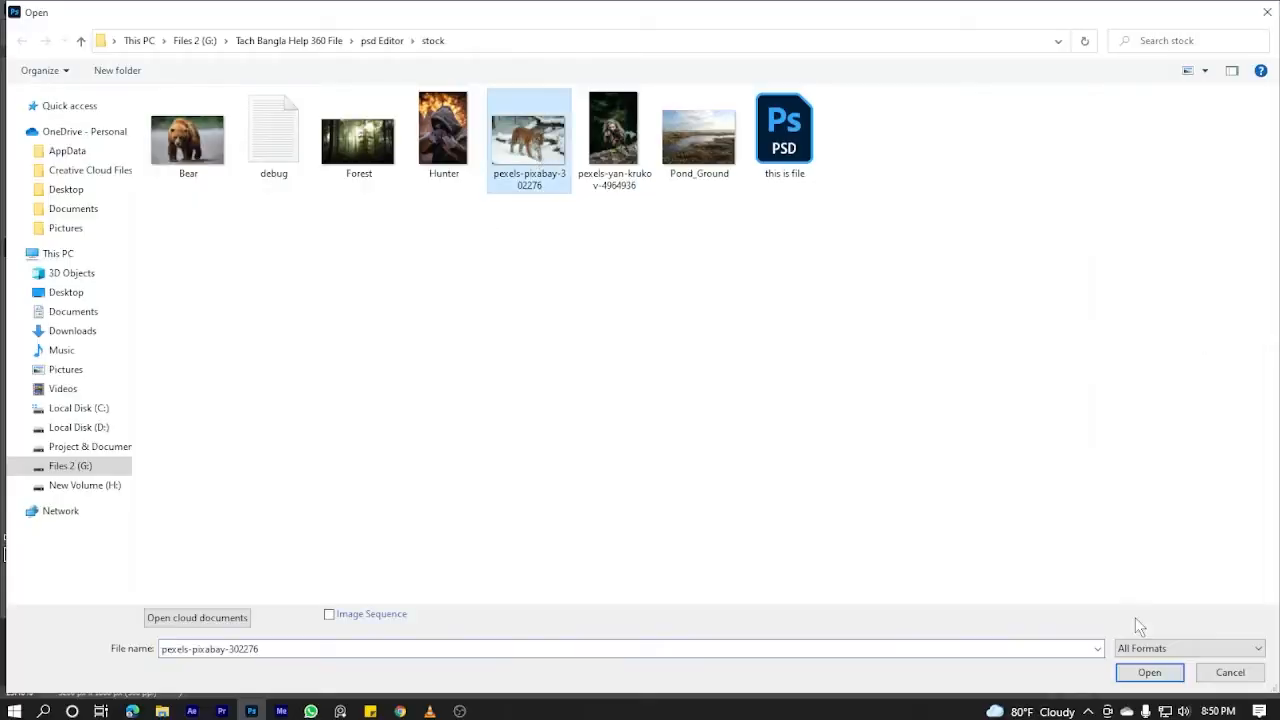
left_click(1149, 672)
Select the tiger with the Quick Selection tool and mask out its snowy background
left_click(16, 143)
left_click(95, 154)
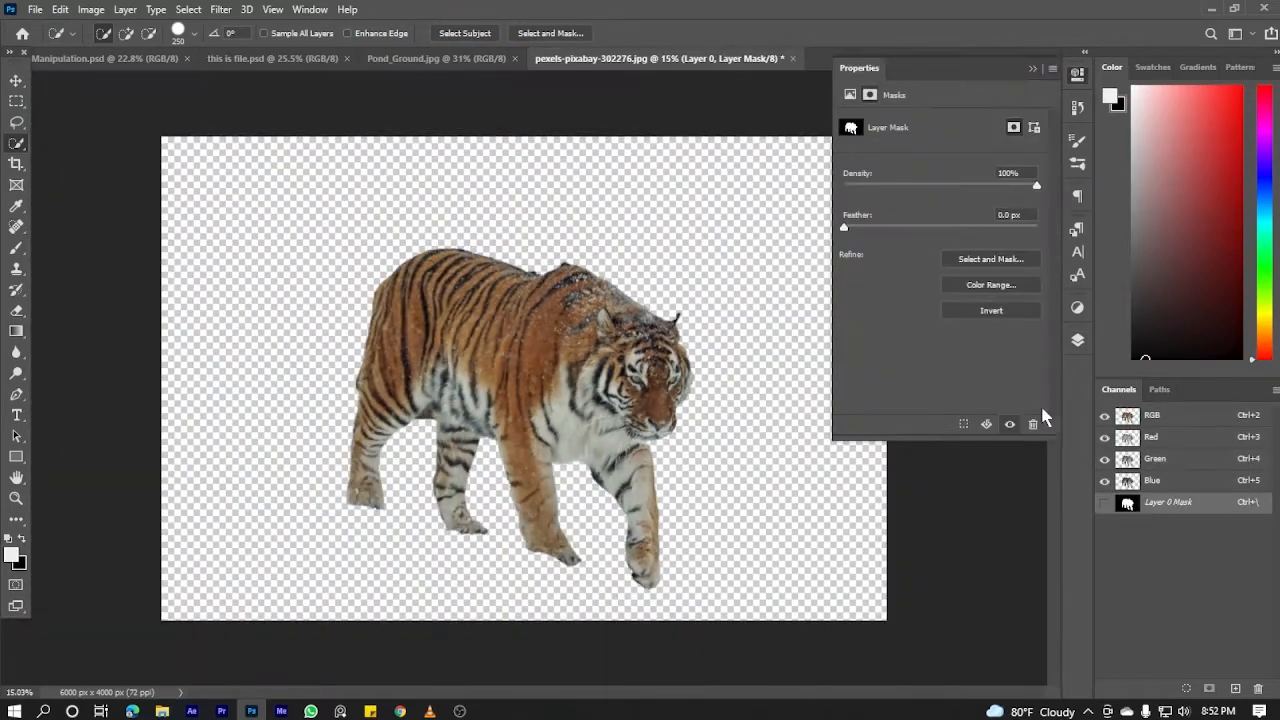
Refine the tiger's layer mask in Select and Mask with the Refine Edge Brush and the Black & White view
left_click(991, 259)
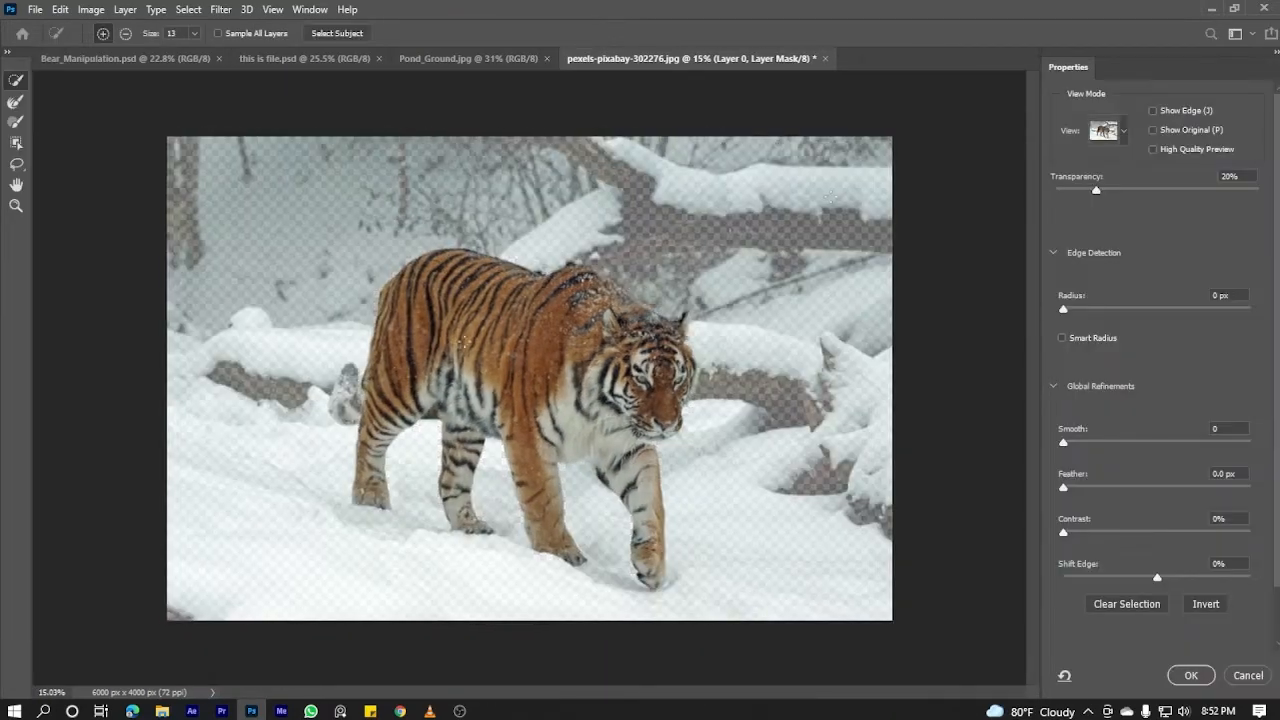
scroll(520, 350, "up", 1)
left_click(16, 101)
scroll(500, 310, "up", 8)
scroll(590, 350, "down", 3)
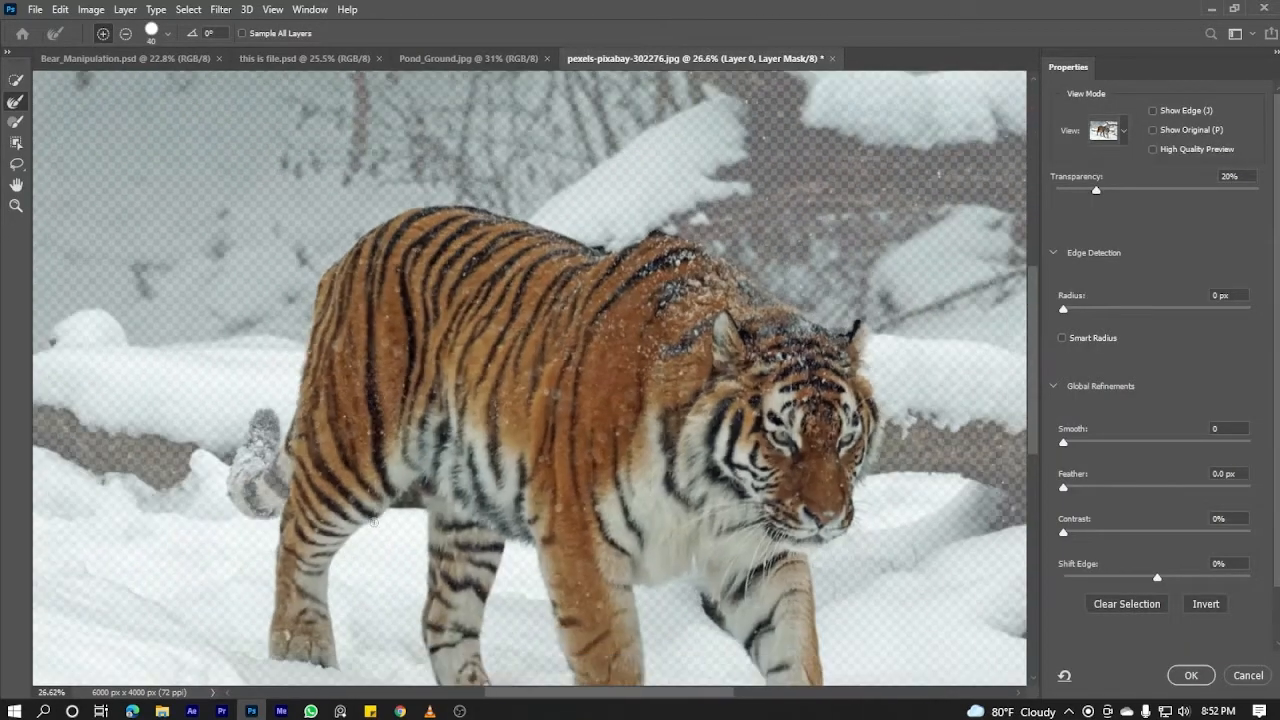
left_click(1123, 131)
left_click(1168, 327)
scroll(523, 300, "down", 2)
scroll(523, 300, "up", 6)
Brush the mask edge along the tiger's back, head and ear with the Refine Edge Brush at size 40
left_click_drag(388, 158, 488, 181)
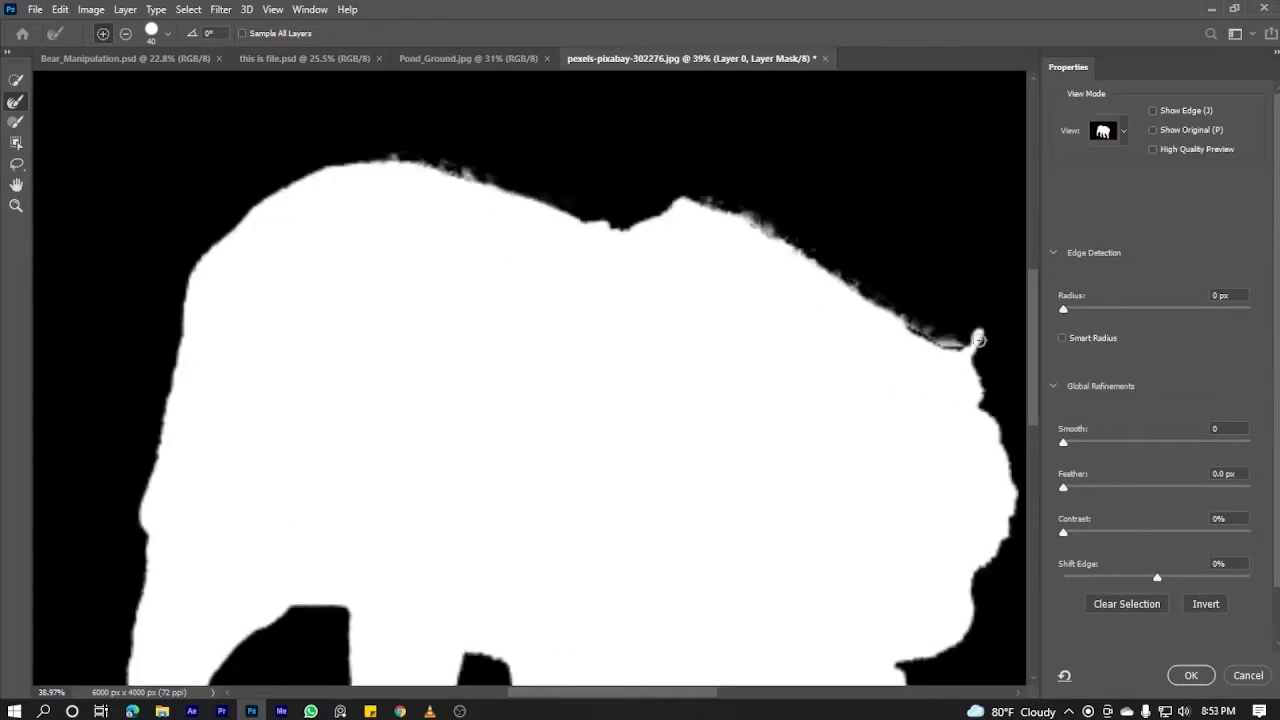
scroll(978, 340, "down", 3)
scroll(766, 400, "up", 3)
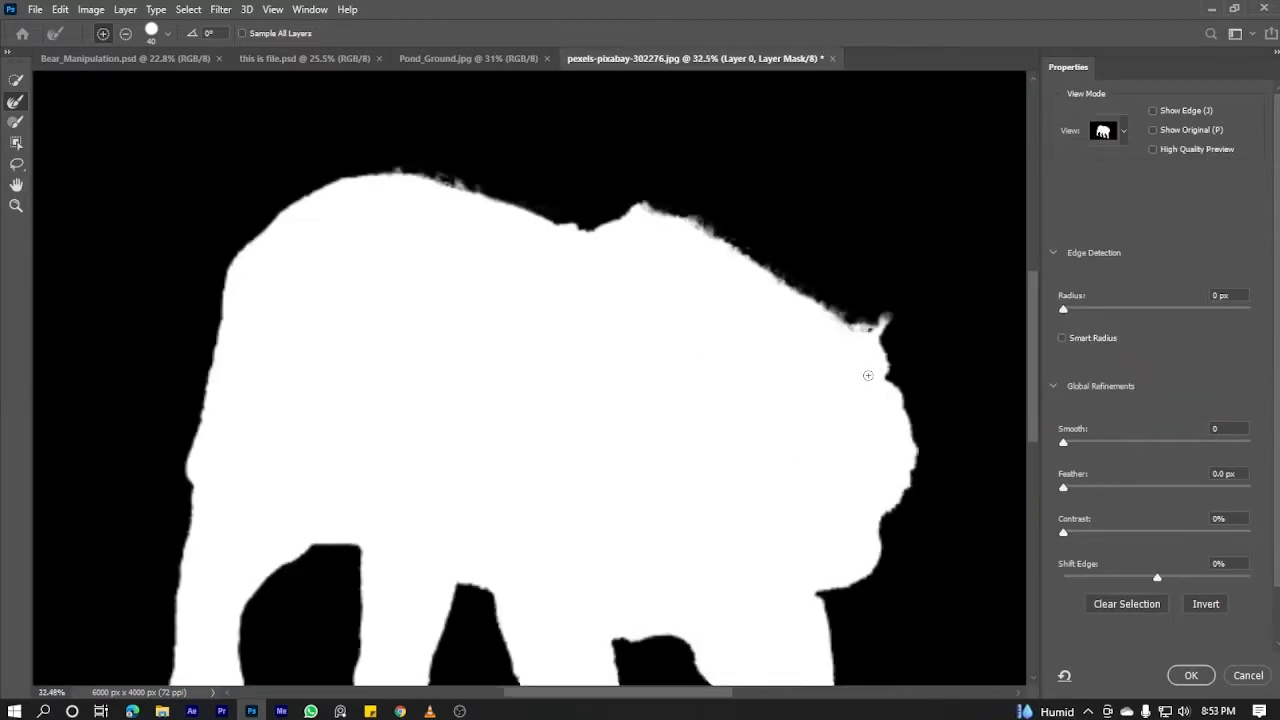
scroll(620, 480, "down", 2)
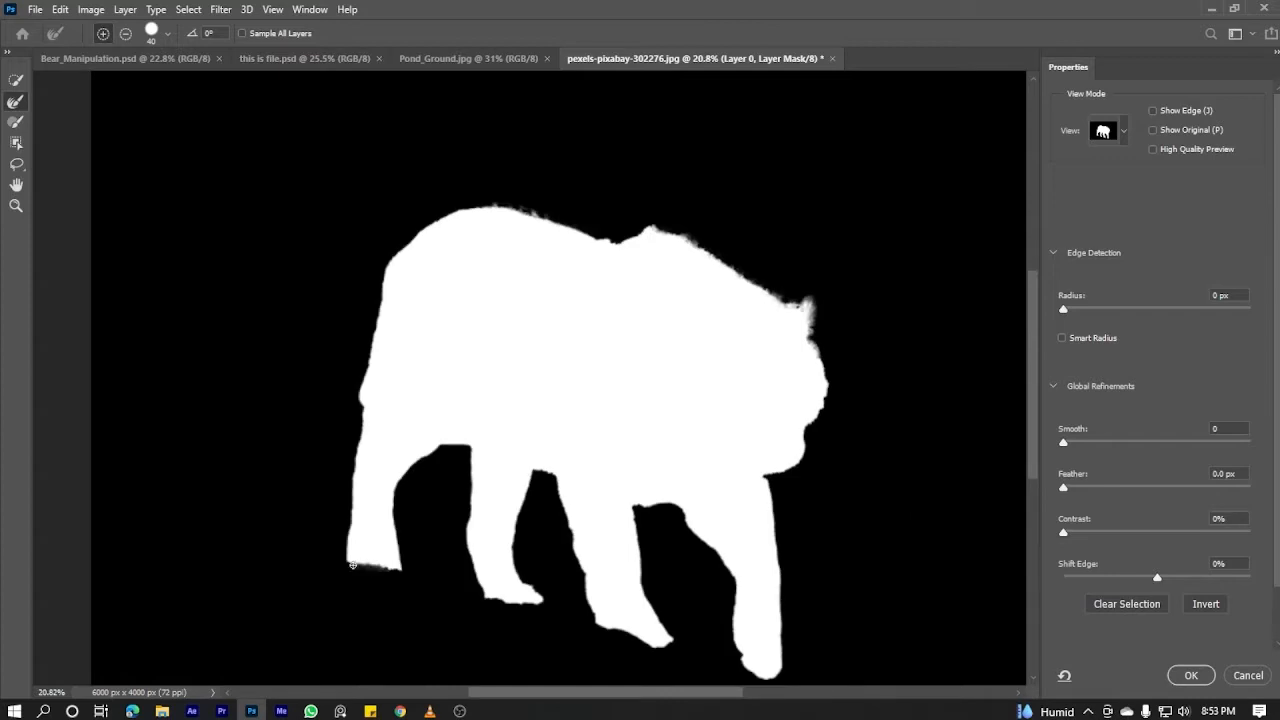
scroll(645, 641, "down", 2)
scroll(474, 263, "up", 5)
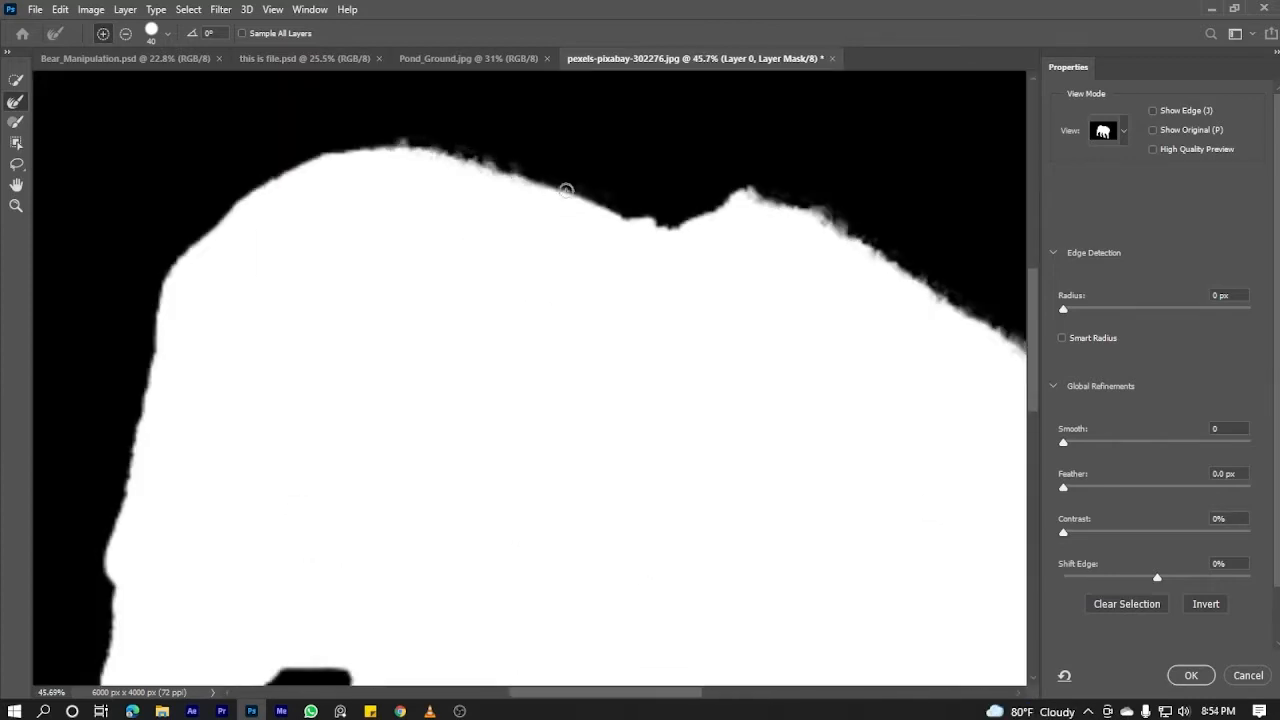
Enlarge the refine brush to 100 and brush over the fur edge along the tiger's back, shoulders and rump
key("bracketright")
key("bracketright")
key("bracketright")
key("bracketright")
key("bracketright")
key("bracketright")
left_click_drag(549, 189, 904, 282)
scroll(904, 282, "down", 2)
scroll(514, 191, "up", 2)
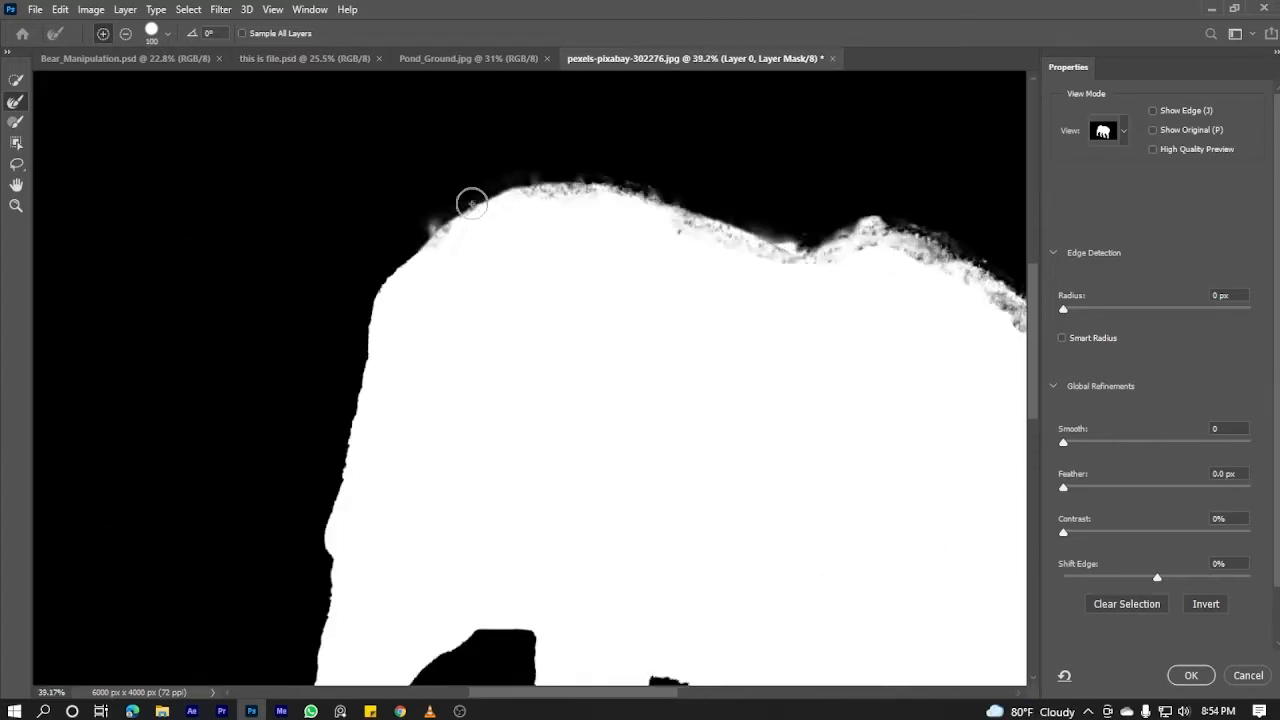
mouse_move(471, 200)
left_mouse_down()
mouse_move(409, 249)
mouse_move(323, 553)
left_mouse_up()
scroll(537, 226, "down", 3)
scroll(495, 500, "up", 2)
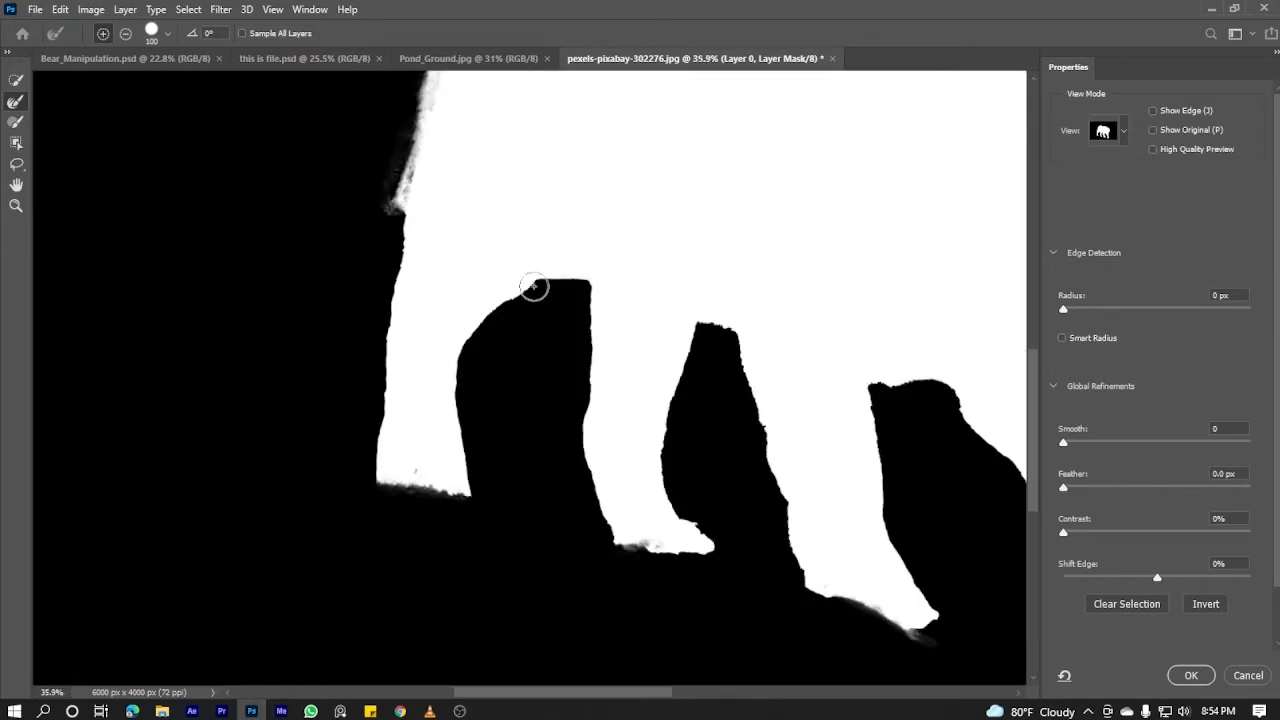
Refine the mask edges around the tiger's legs, paws and head, and apply the refined mask
mouse_move(534, 286)
left_mouse_down()
mouse_move(431, 494)
mouse_move(593, 302)
left_mouse_up()
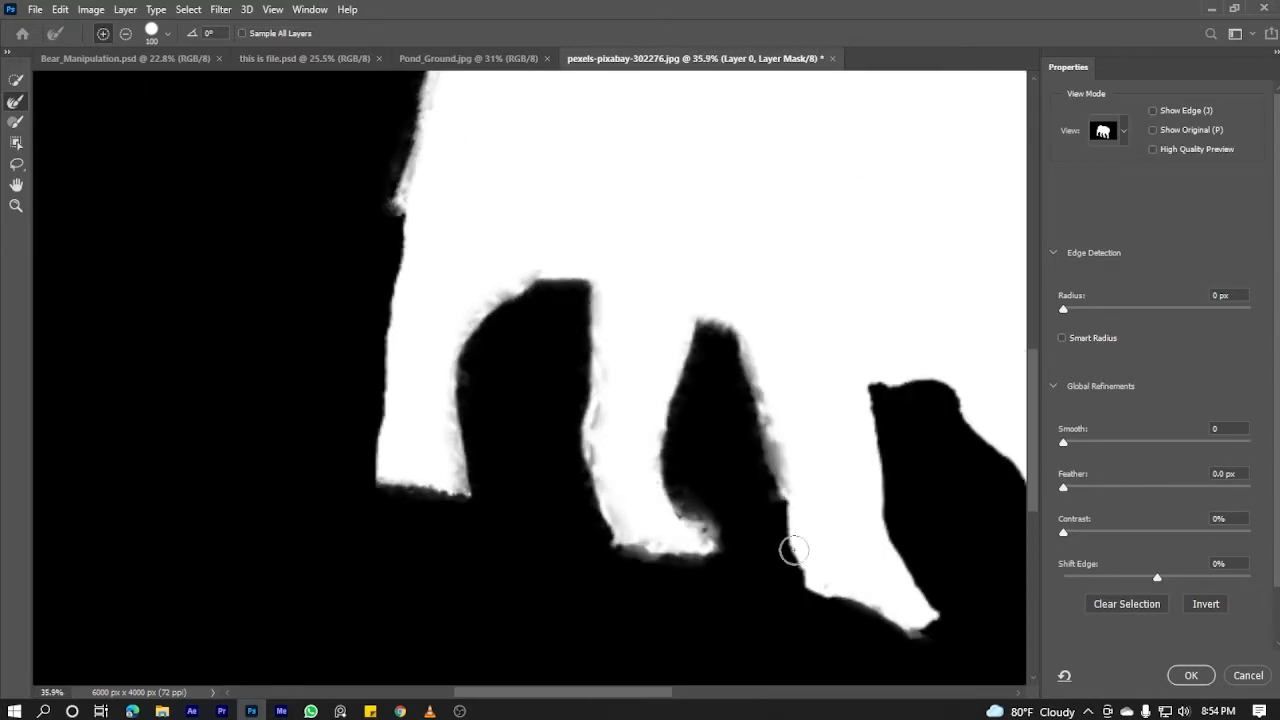
scroll(886, 389, "down", 2)
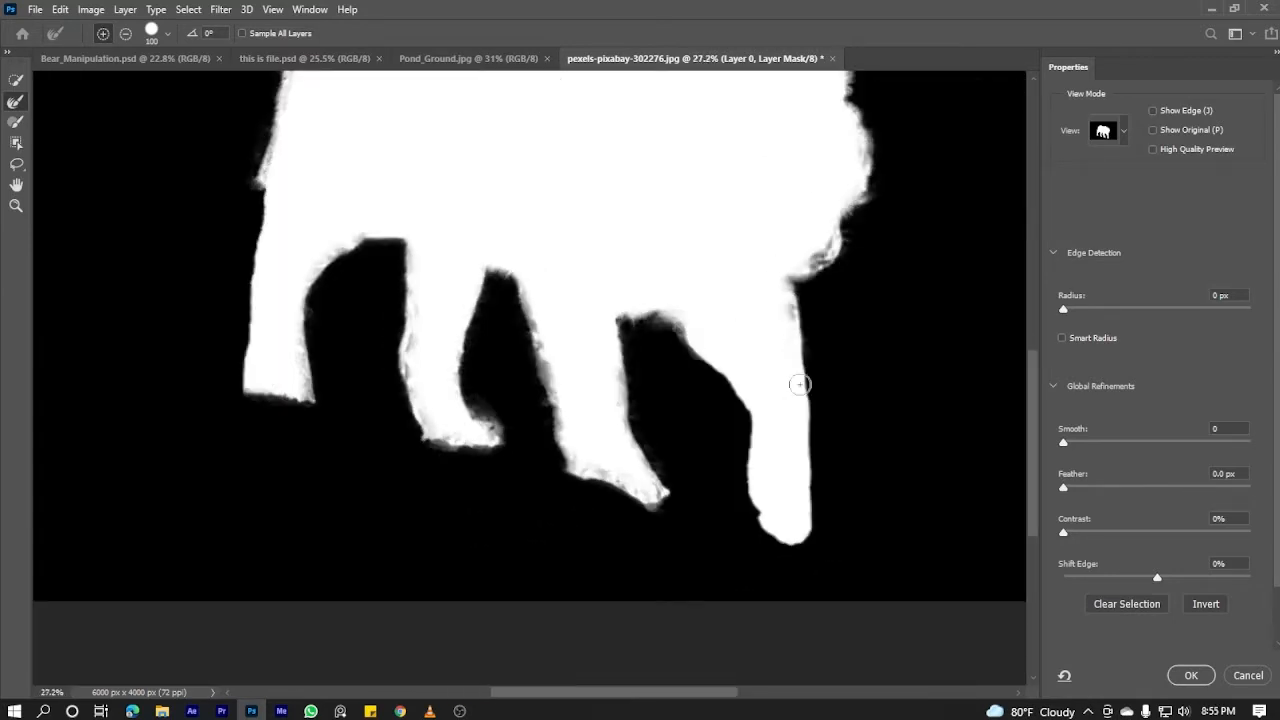
scroll(387, 232, "down", 1)
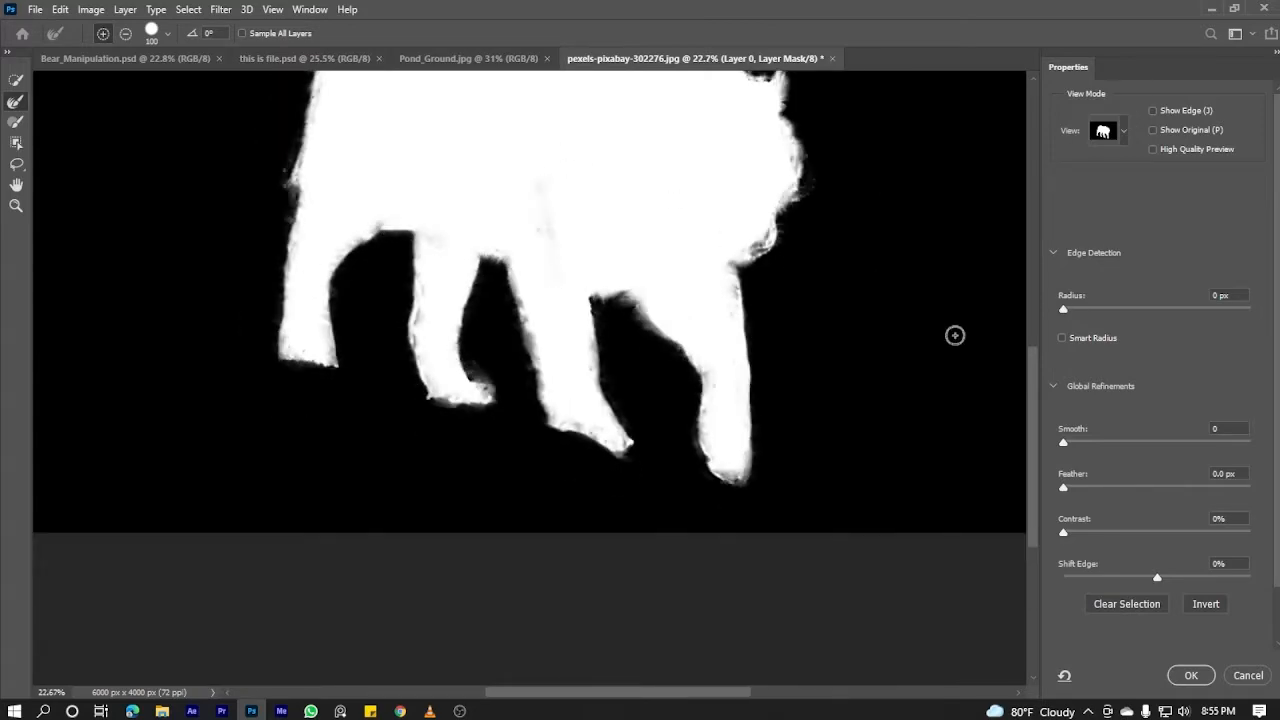
left_click(1105, 130)
key("ctrl+0")
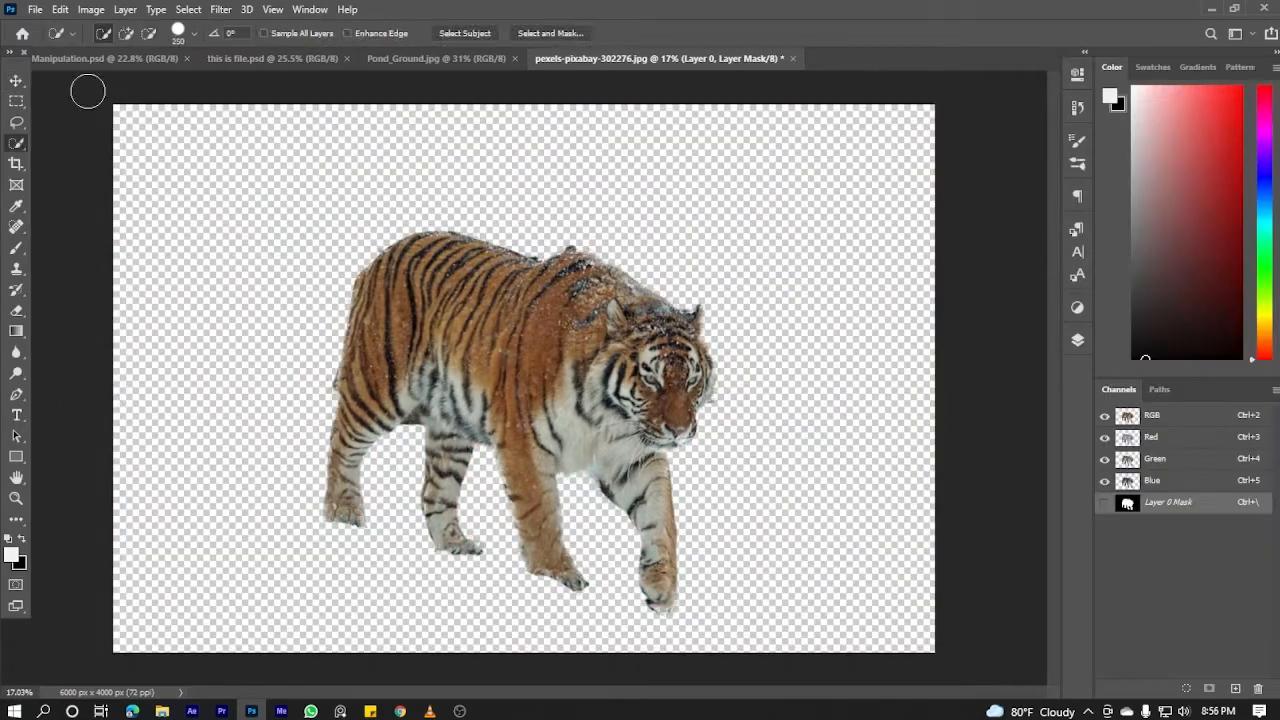
Bring the masked tiger layer into the forest composition, this is file.psd
left_click(16, 80)
left_click(1077, 340)
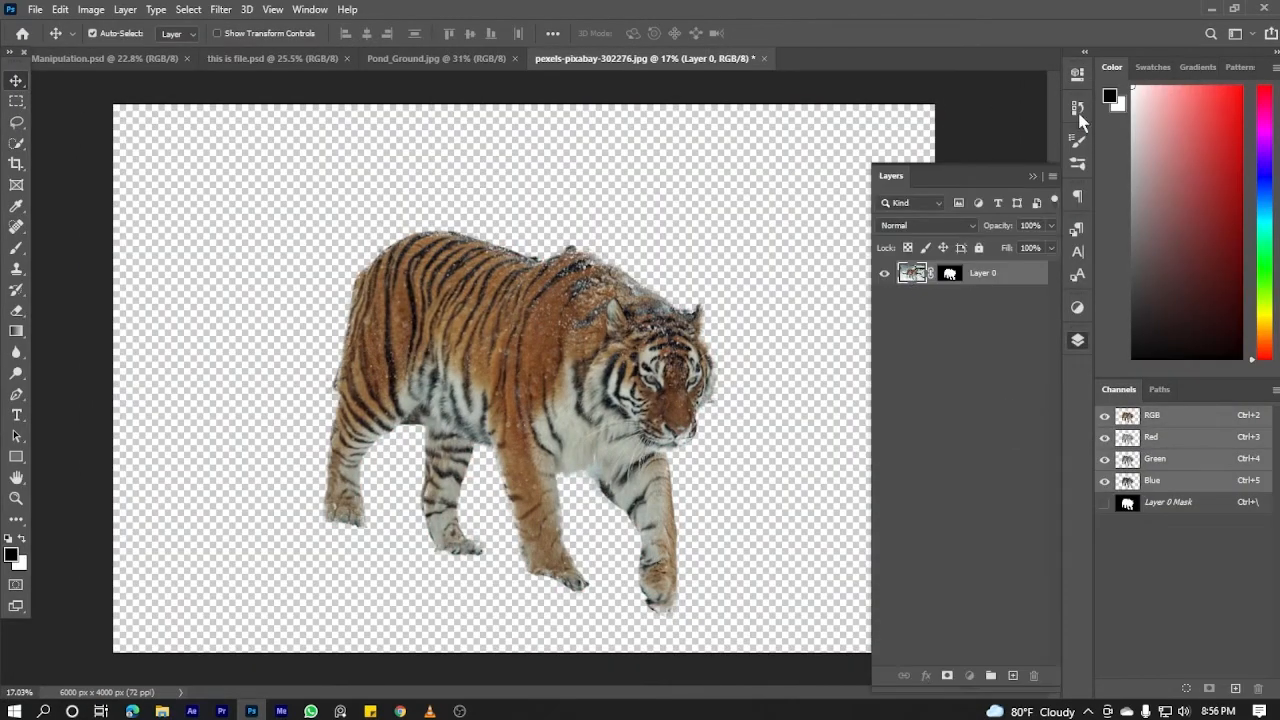
left_click(1077, 109)
left_click(1077, 340)
left_click_drag(986, 280, 461, 353)
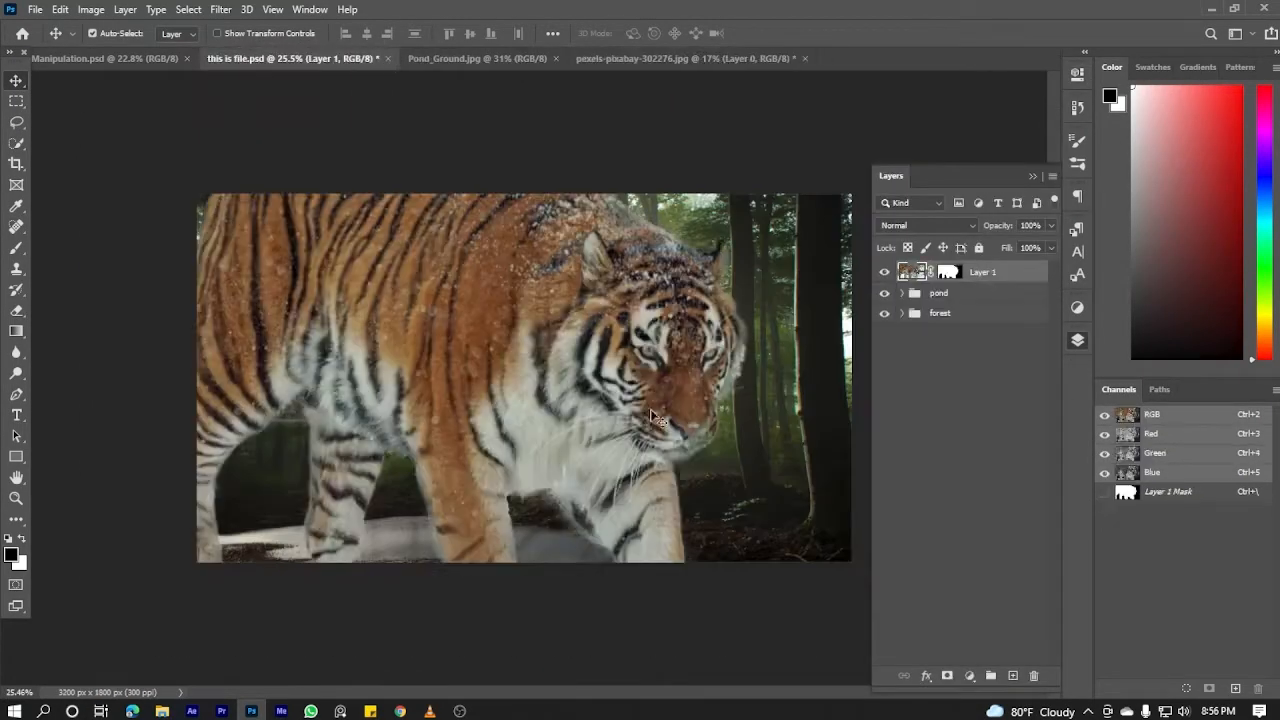
Try to scale the tiger down and position it in the forest scene with Free Transform
key("ctrl+t")
scroll(523, 378, "down", 8)
left_click_drag(780, 557, 522, 384)
left_click_drag(430, 290, 513, 423)
left_click(1077, 340)
left_click_drag(605, 307, 651, 277)
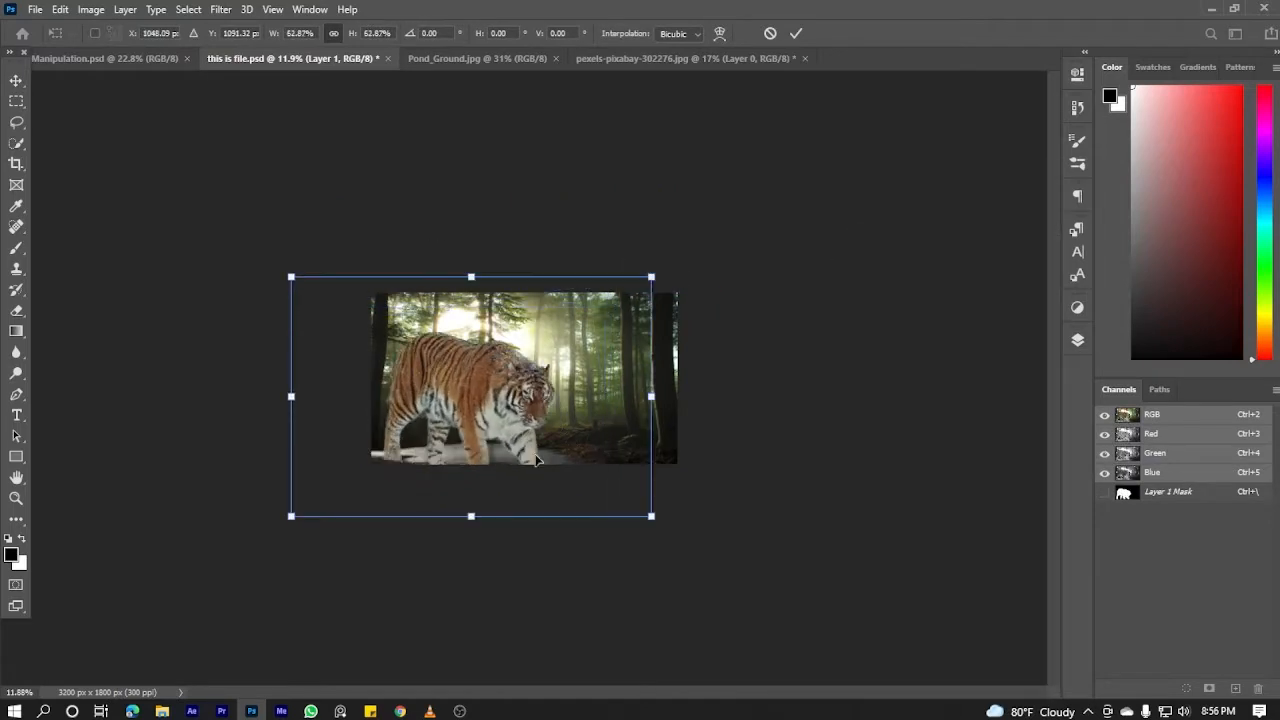
left_click_drag(479, 384, 545, 365)
scroll(545, 365, "up", 7)
left_click_drag(896, 610, 737, 504)
scroll(474, 417, "down", 3)
left_click_drag(449, 353, 677, 425)
right_click(628, 432)
left_click(674, 409)
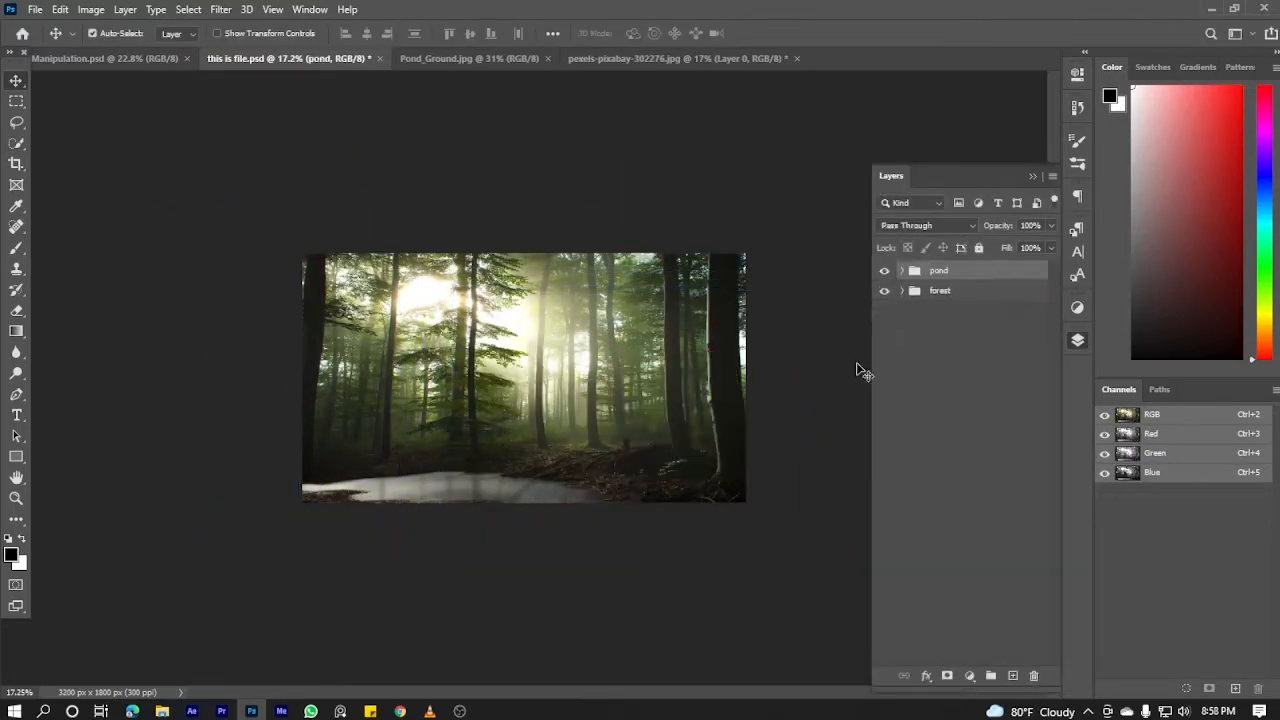
Close Pond_Ground.jpg and bring the masked tiger from its photo into this is file.psd
left_click(480, 58)
left_click(555, 58)
left_click_drag(505, 257, 477, 380)
Scale the tiger to 58.54%, flip it horizontally and place it in the right half of the forest scene
key("ctrl+t")
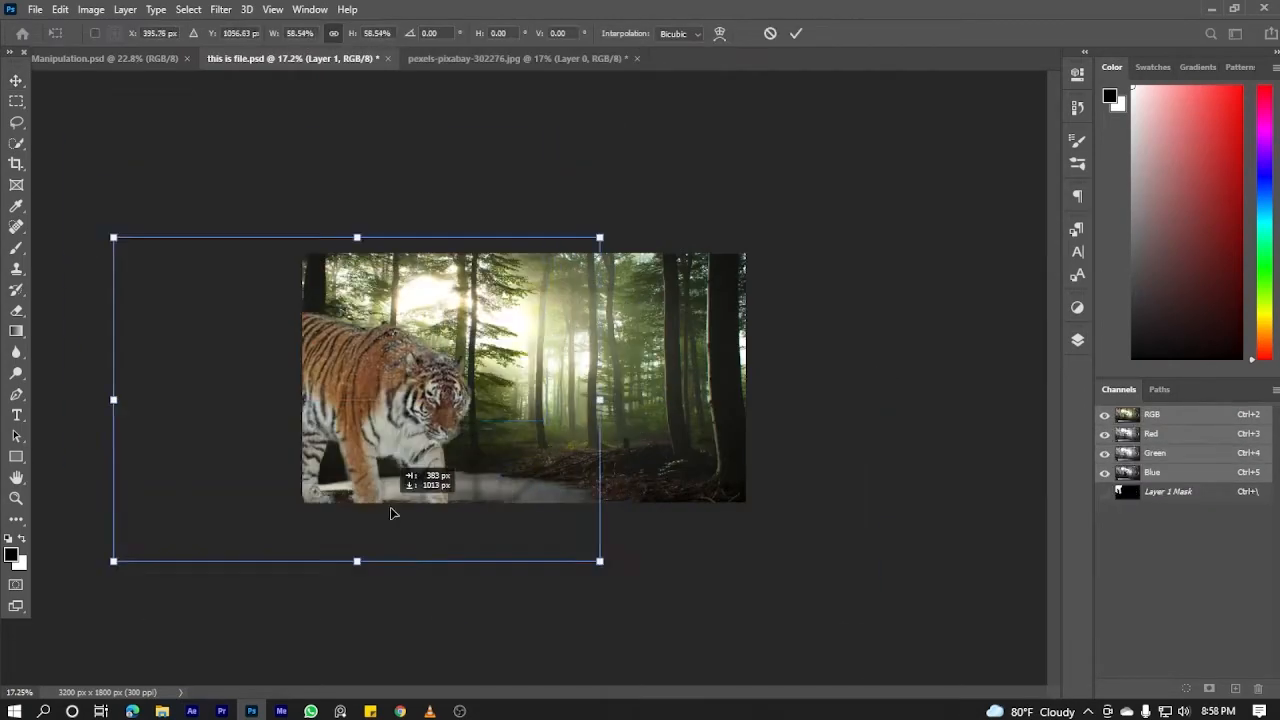
left_click_drag(391, 514, 648, 486)
right_click(633, 377)
left_click(672, 653)
left_click_drag(640, 435, 650, 462)
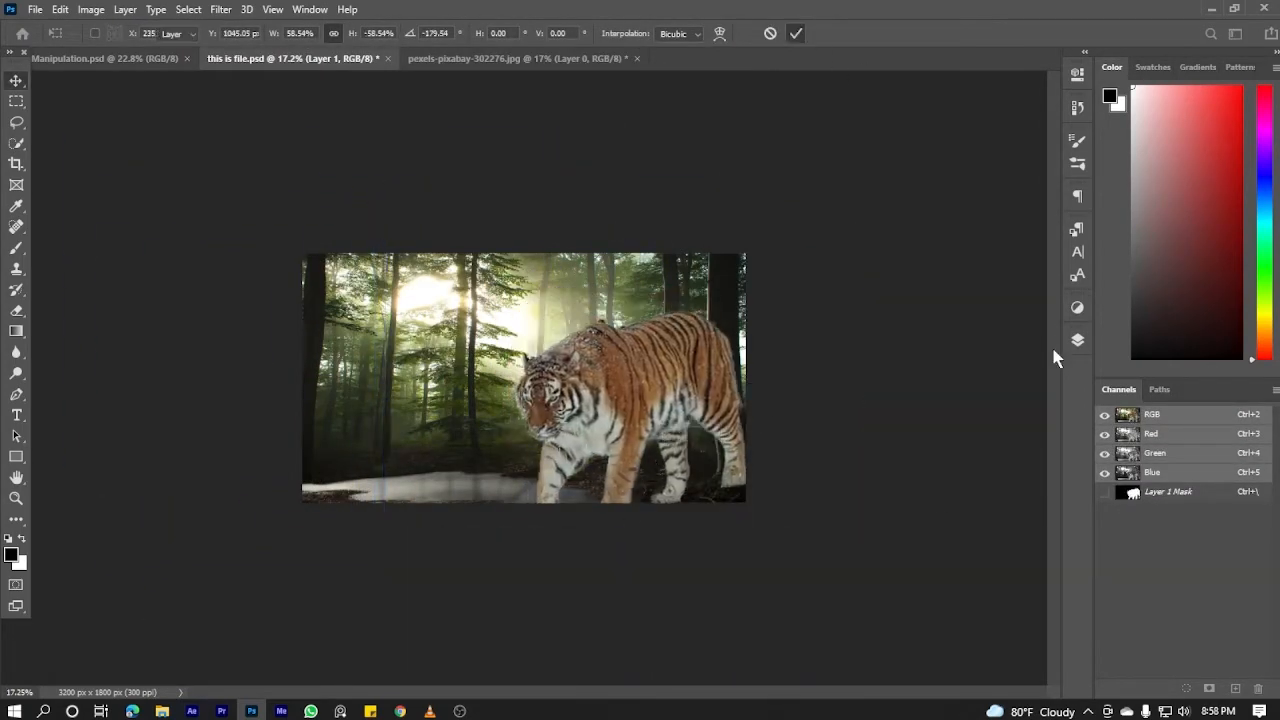
key("Return")
Rename the placed animal's layer as tiger
left_click(1077, 340)
double_click(985, 271)
type("tiger")
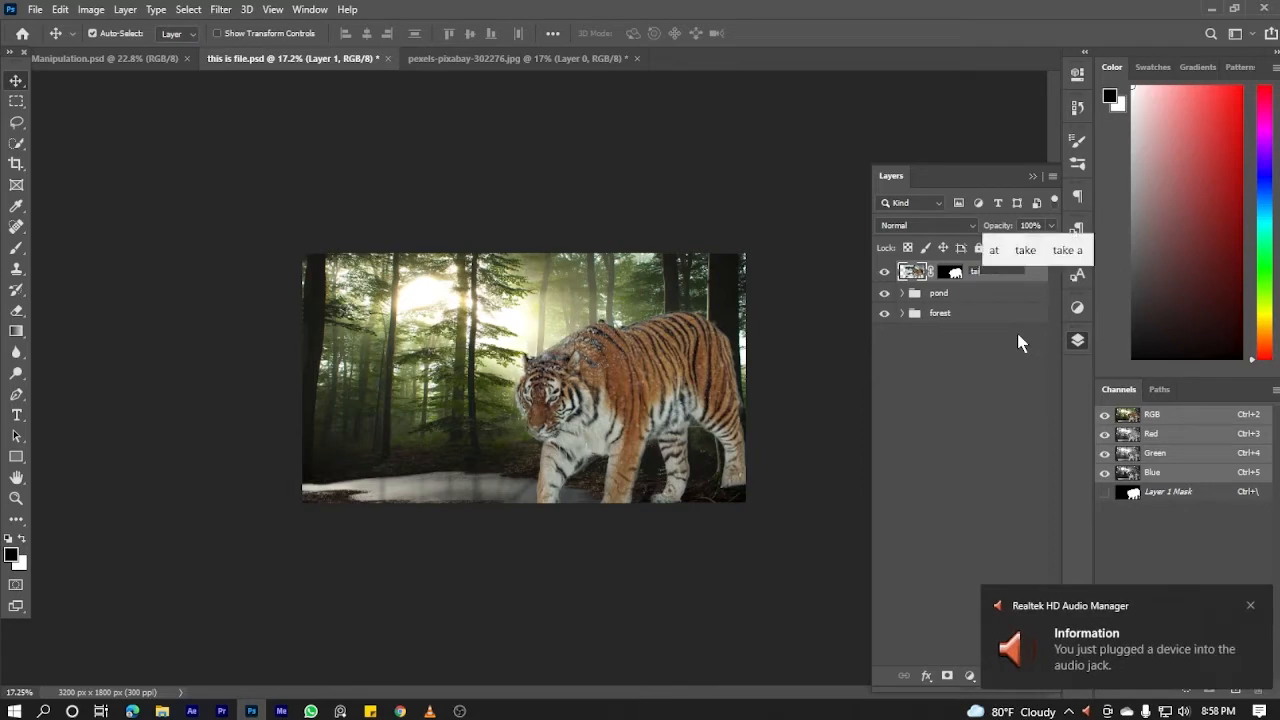
key("Return")
Add a Levels adjustment clipped to the tiger layer with the white output level set to 210
left_click(969, 675)
left_click(975, 454)
left_click_drag(1039, 276, 1008, 285)
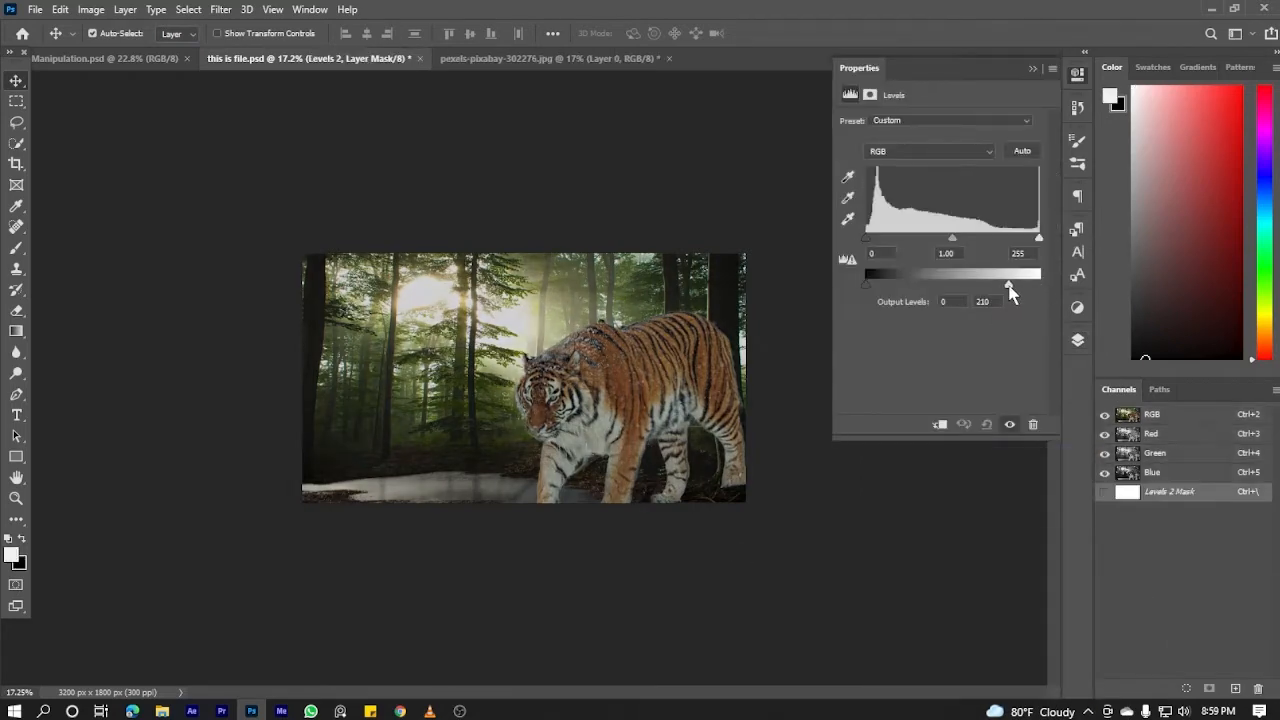
left_click(939, 424)
left_click(1077, 75)
left_click(1077, 340)
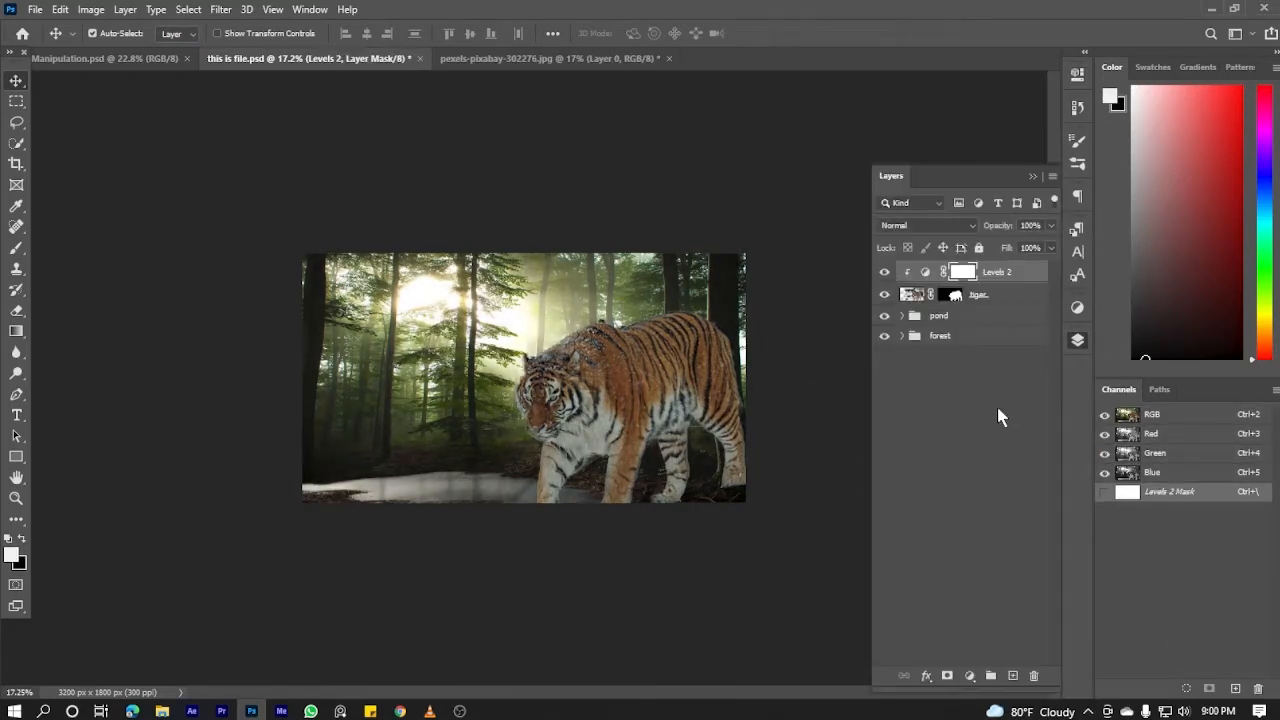
Add a second clipped Levels adjustment that lowers the white output level further, and invert its mask to black
left_click(969, 675)
left_click(978, 454)
left_click_drag(1039, 283, 981, 285)
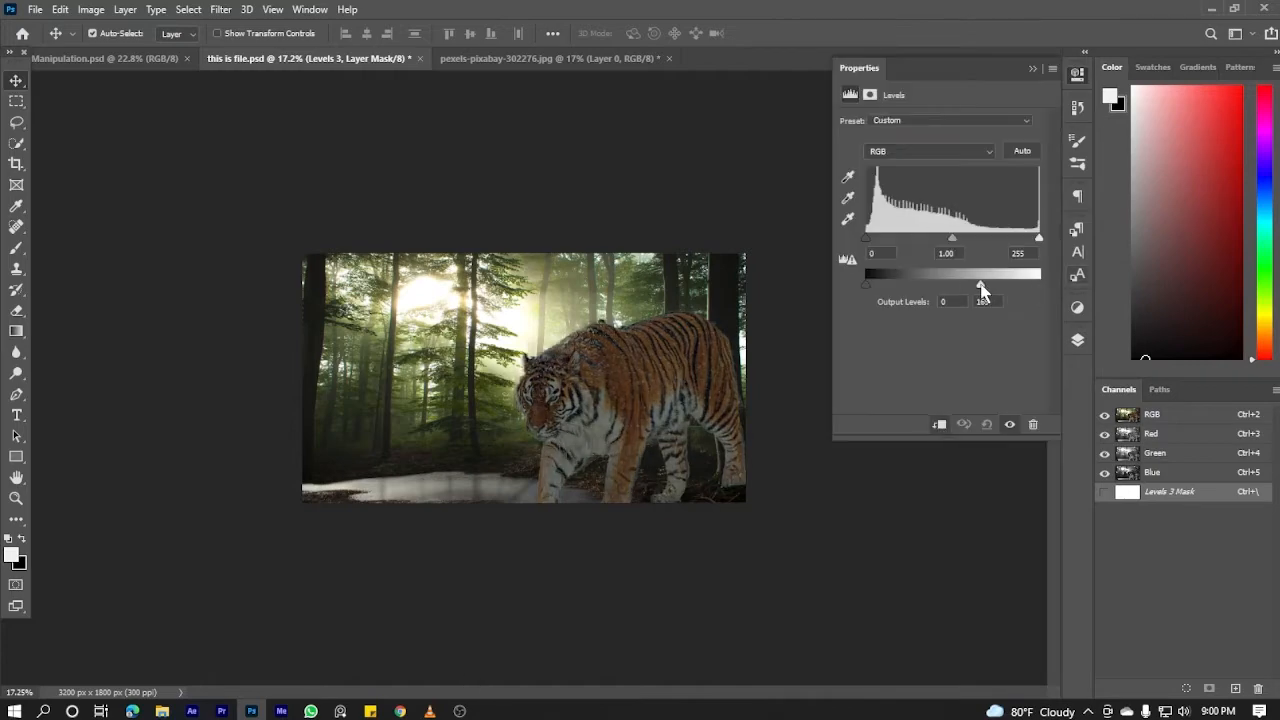
left_click(1032, 69)
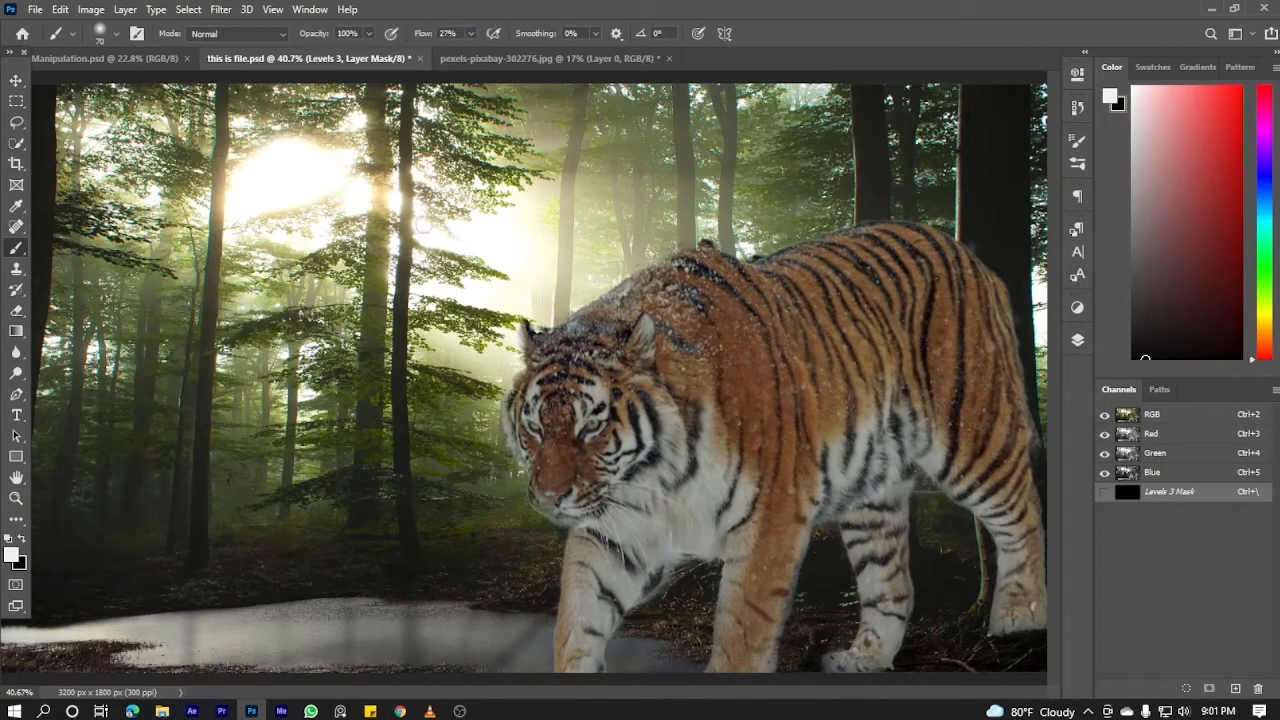
Paint white on the second Levels mask at 27% brush flow to shade the tiger's hind legs, belly and rear body
left_click_drag(992, 508, 1017, 600)
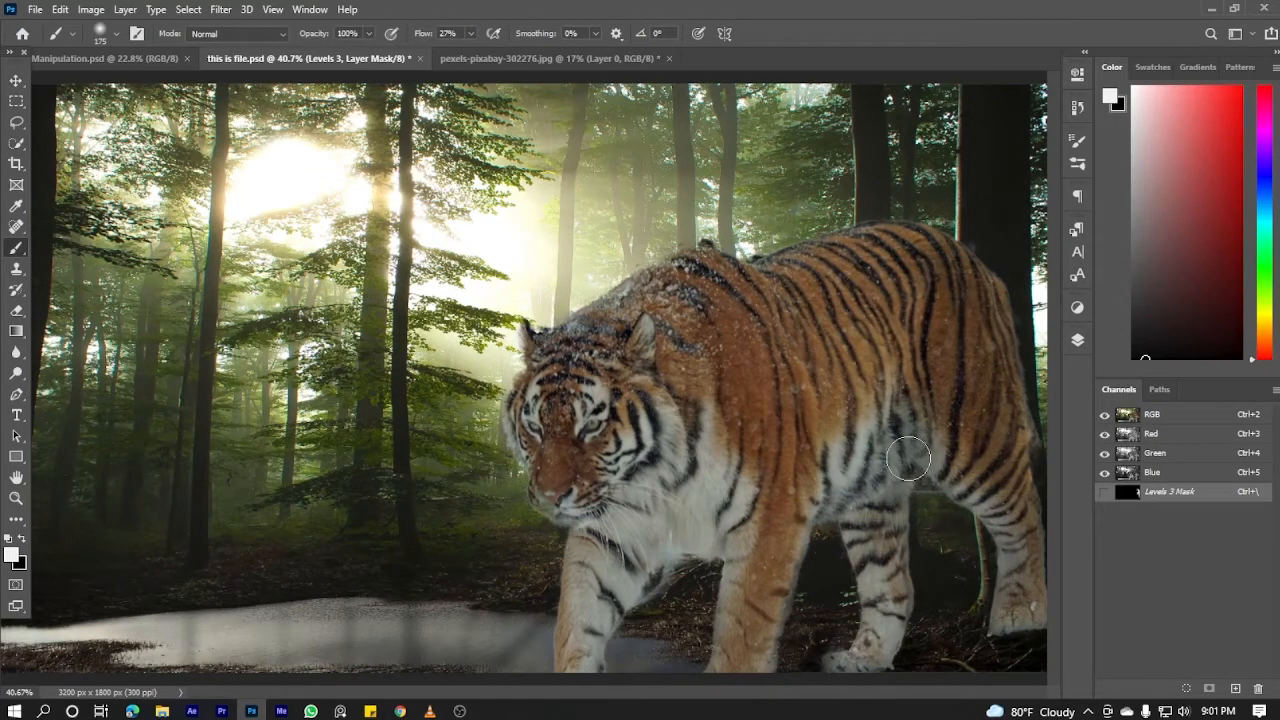
left_click_drag(890, 588, 868, 640)
left_click_drag(857, 436, 887, 216)
scroll(993, 512, "down", 8)
Add a Hue/Saturation adjustment clipped to the tiger and reduce its saturation to suit the forest
left_click(1077, 340)
left_click(969, 676)
left_click(1005, 521)
left_click(1075, 343)
double_click(910, 272)
left_click(1077, 340)
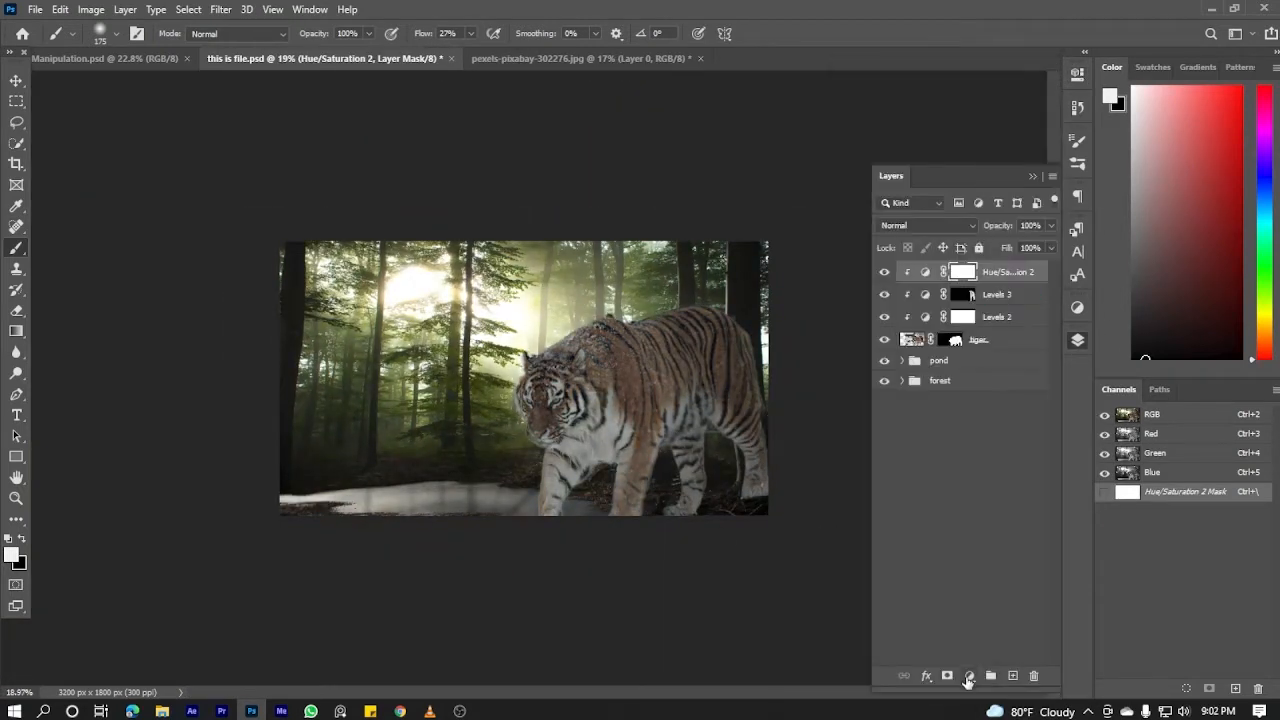
Add a Color Balance adjustment clipped to the tiger, adjusting its midtones and shifting its shadows slightly toward blue
left_click(969, 676)
left_click(1005, 535)
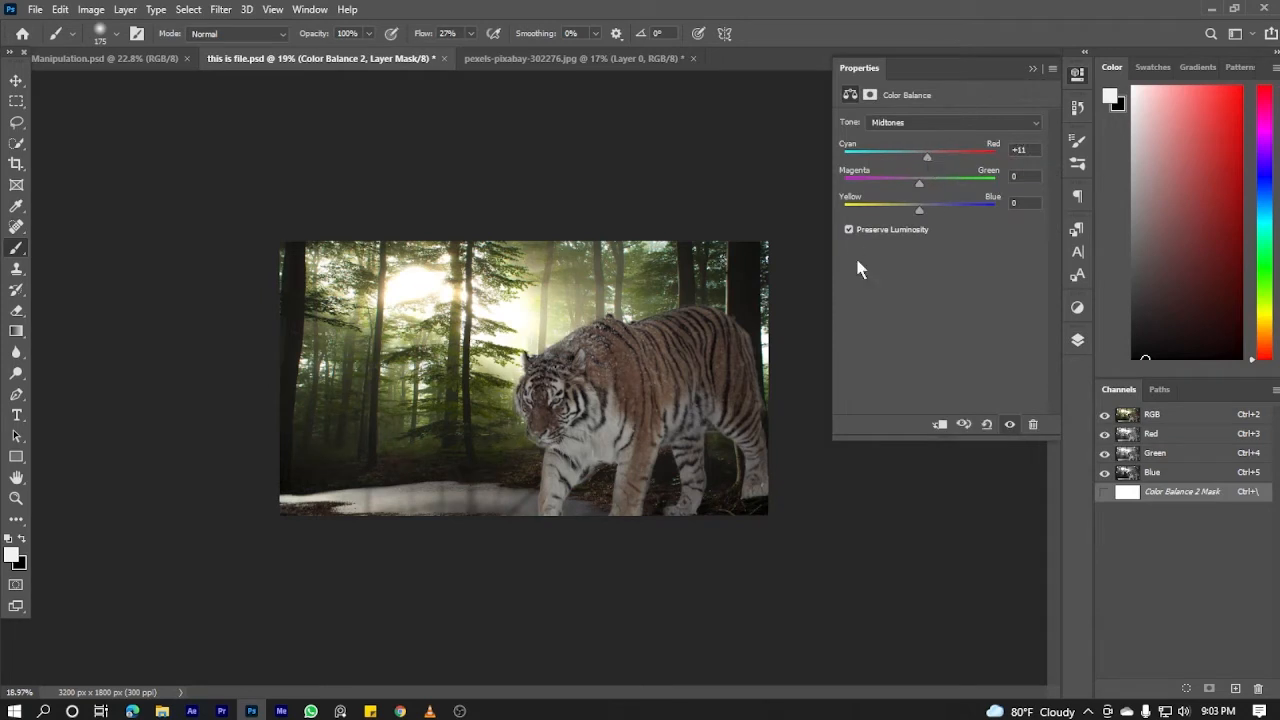
left_click(932, 124)
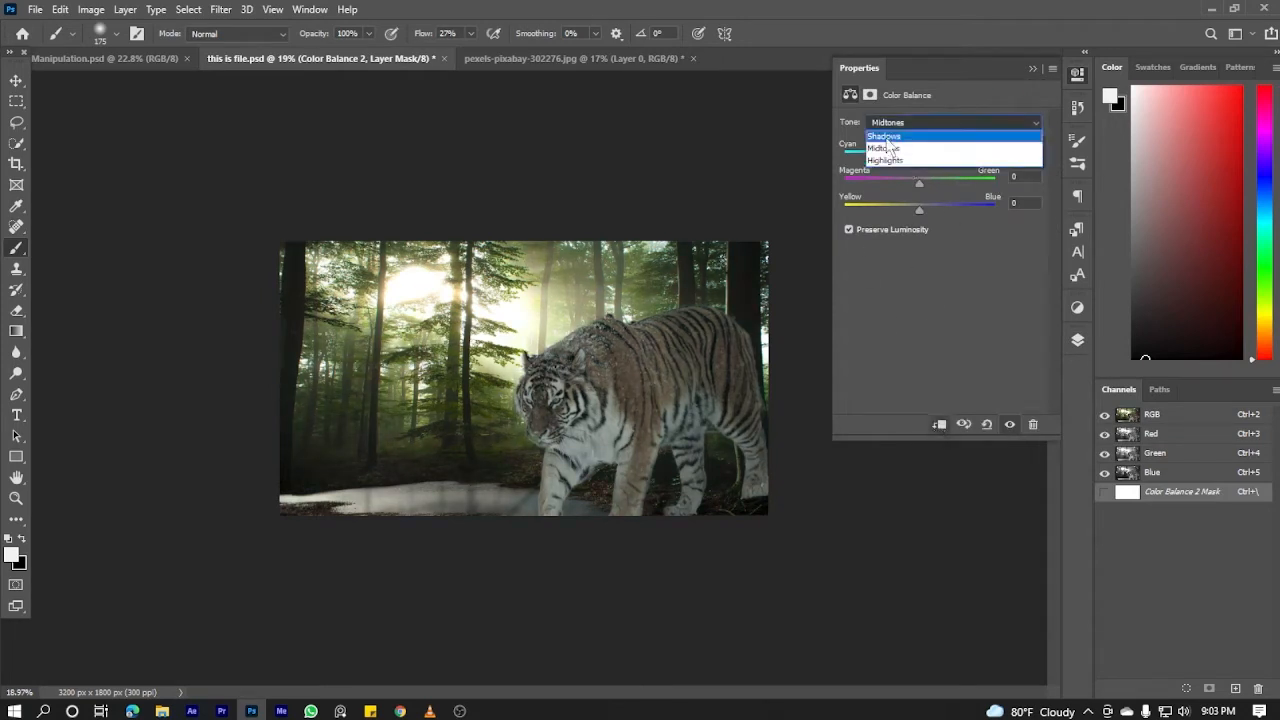
left_click(893, 135)
left_click_drag(919, 210, 924, 211)
Add another clipped Color Balance adjustment with the shadows' Cyan-Red value at +5, and invert its mask
left_click(1077, 340)
left_click(969, 677)
left_click(1005, 535)
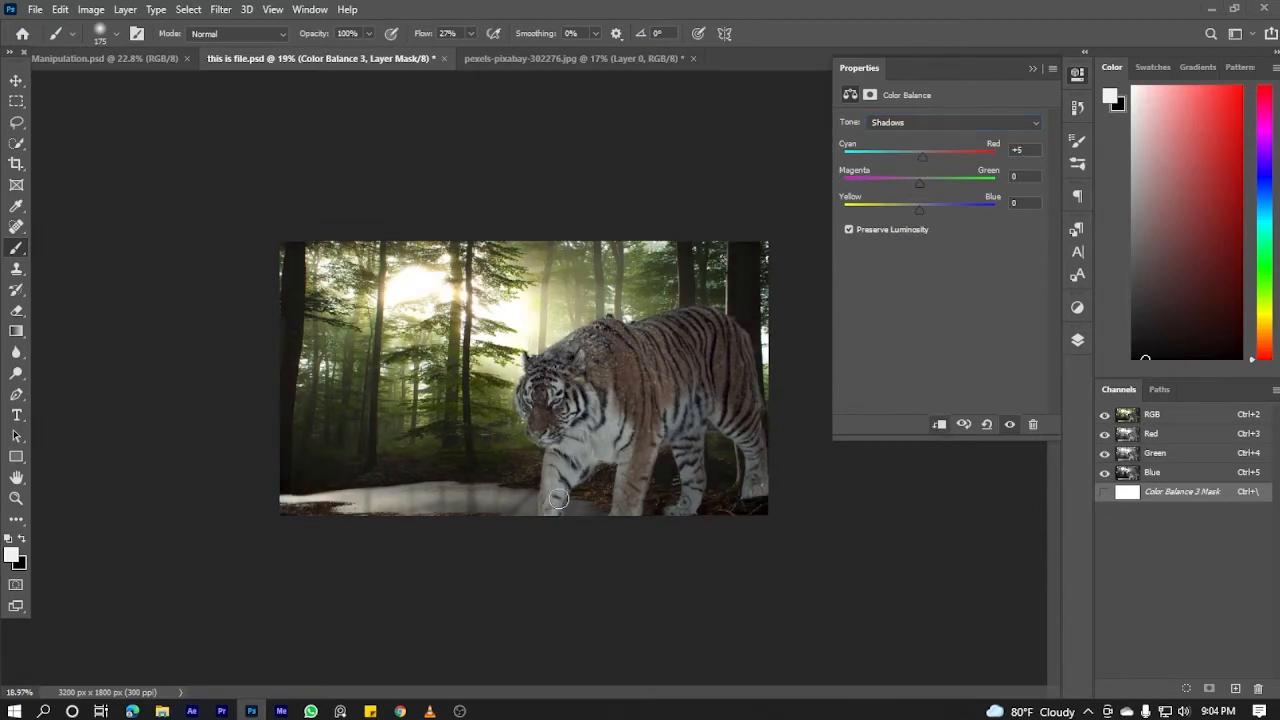
left_click(1077, 340)
key("ctrl+i")
Paint white on the new Color Balance mask at 66% brush flow over the tiger's rear body and hind legs
left_click(1077, 340)
scroll(773, 469, "up", 6)
left_click(1077, 340)
left_click_drag(424, 34, 450, 34)
left_click_drag(700, 288, 908, 475)
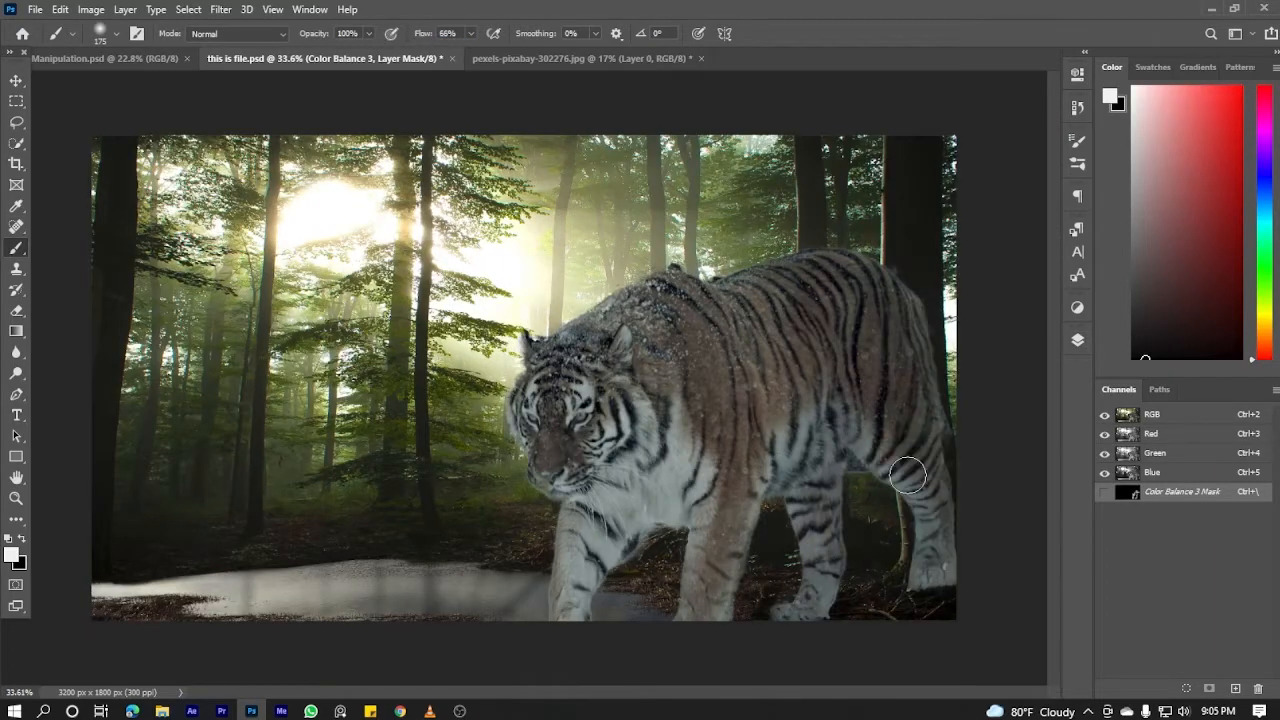
Add a Brightness/Contrast adjustment with raised contrast and clip it to the tiger's adjustment stack
left_click(1077, 340)
left_click(969, 677)
left_click(1022, 448)
left_click_drag(940, 198, 1002, 199)
left_click(16, 80)
scroll(523, 377, "down", 3)
left_click(1077, 340)
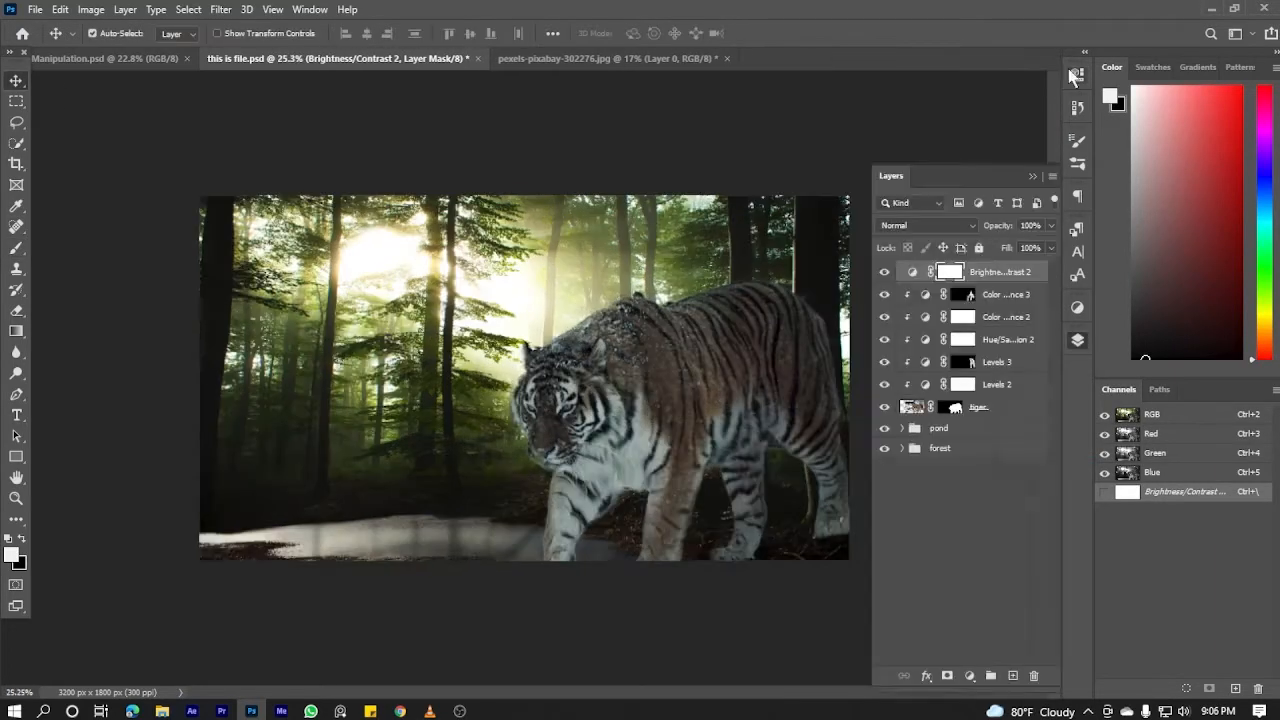
left_click(934, 283, "alt")
Add a clipped Levels adjustment above Brightness/Contrast and slightly raise its black output level
left_click(969, 677)
left_click(1000, 463)
left_click(1079, 75)
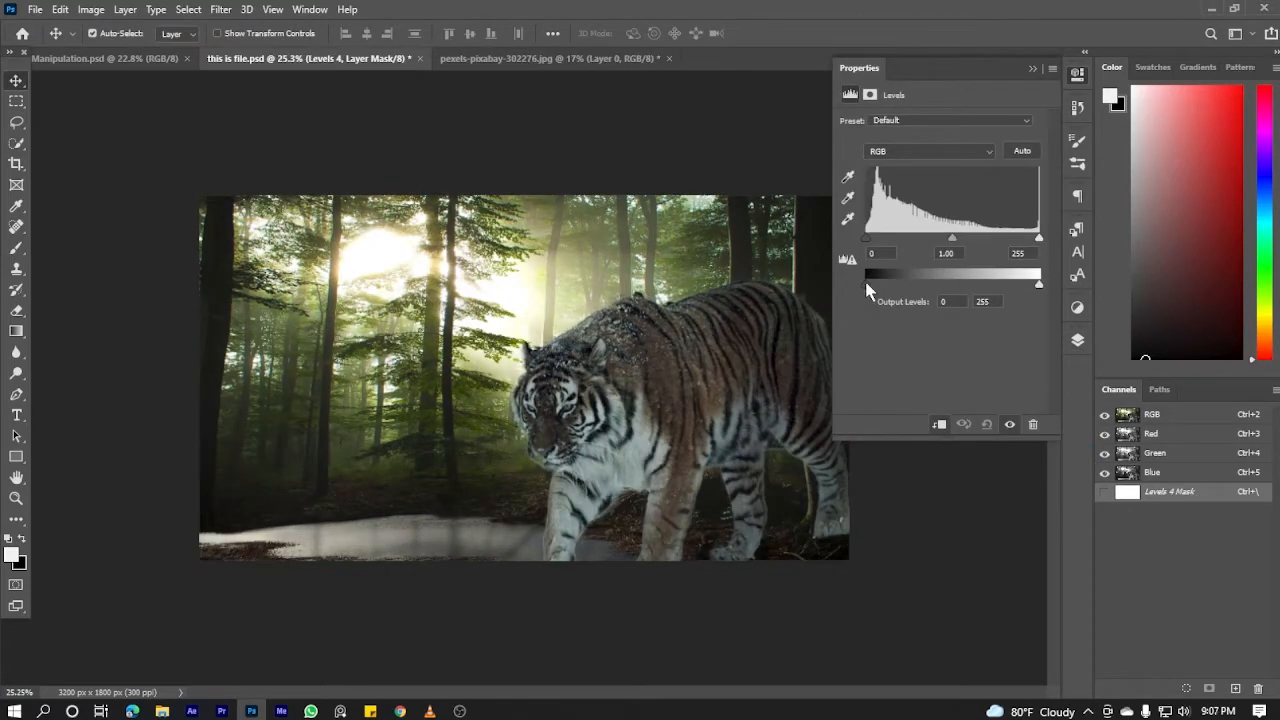
left_click_drag(866, 284, 872, 284)
scroll(499, 361, "down", 2)
scroll(499, 361, "up", 2)
left_click(1077, 75)
Paint black on the newest Levels mask over the tiger's rear body with a size 400 brush at 38% flow
key("b")
scroll(575, 511, "up", 2)
left_click_drag(423, 35, 407, 37)
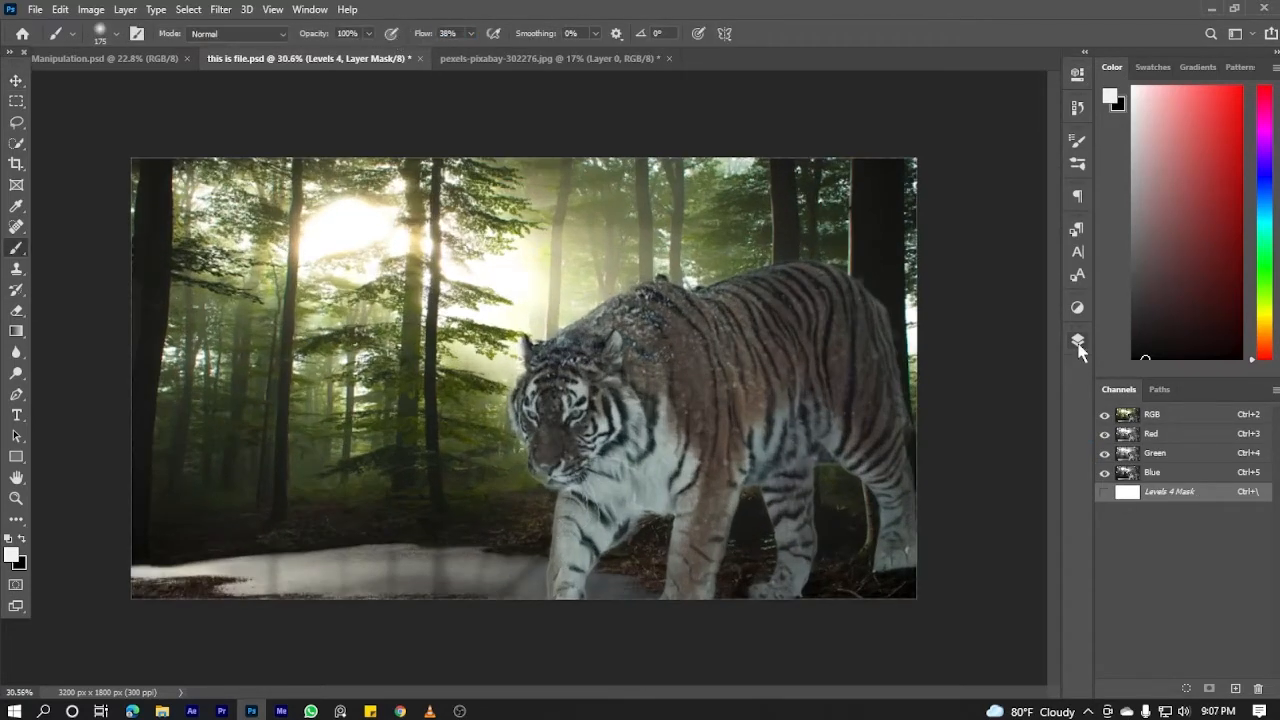
left_click(1079, 345)
left_click(1079, 345)
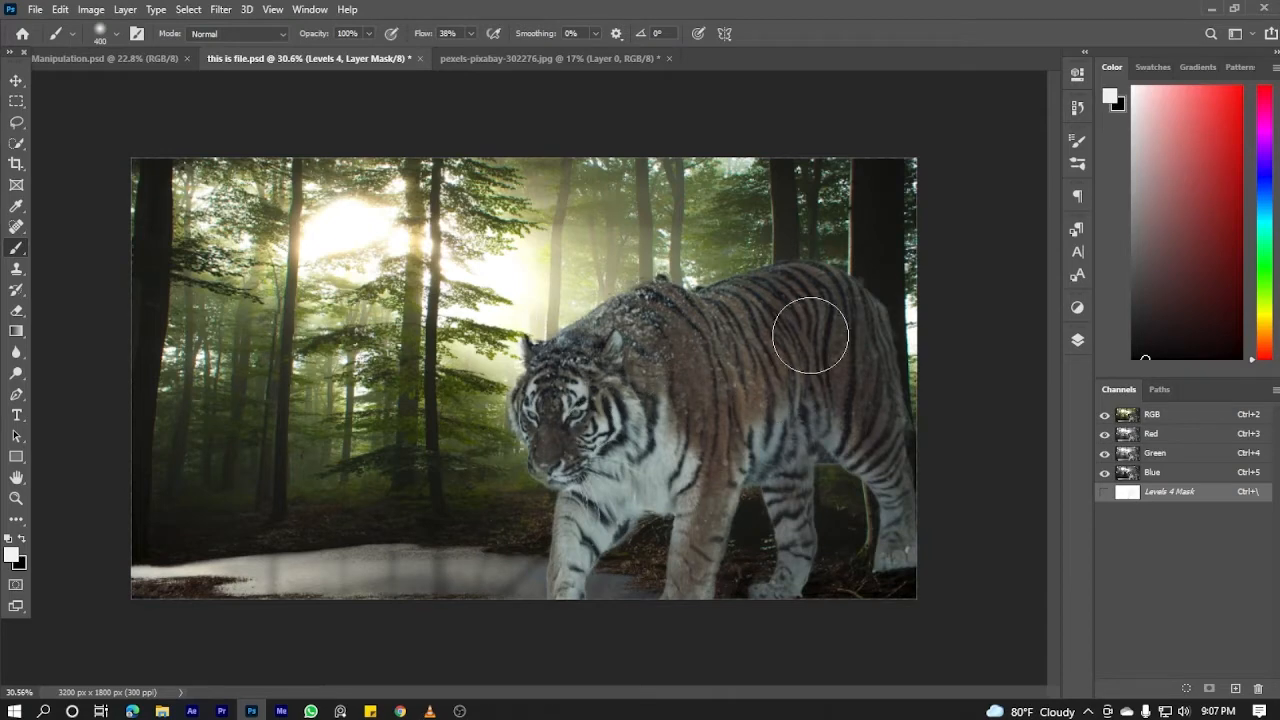
left_click(1077, 340)
left_click_drag(736, 360, 596, 360)
key("x")
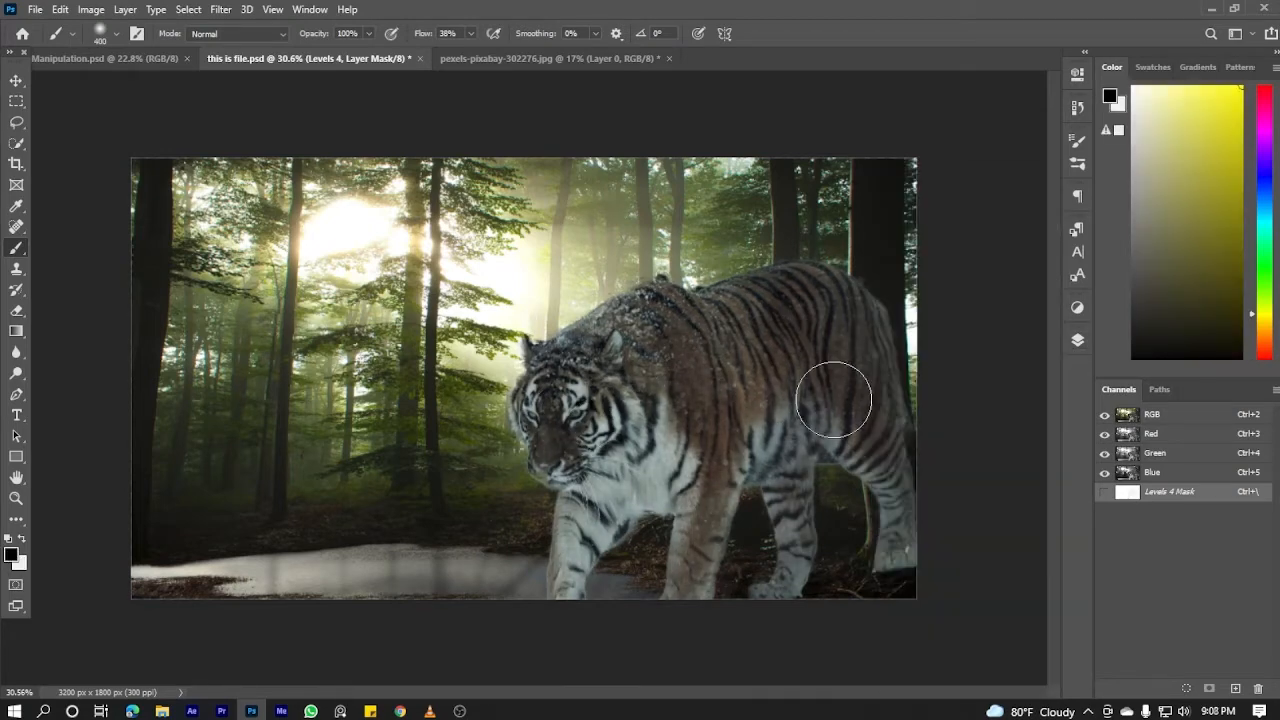
Add a Curves adjustment above the newest Levels layer and clip it to the tiger's adjustment stack
key("F7")
left_click(969, 675)
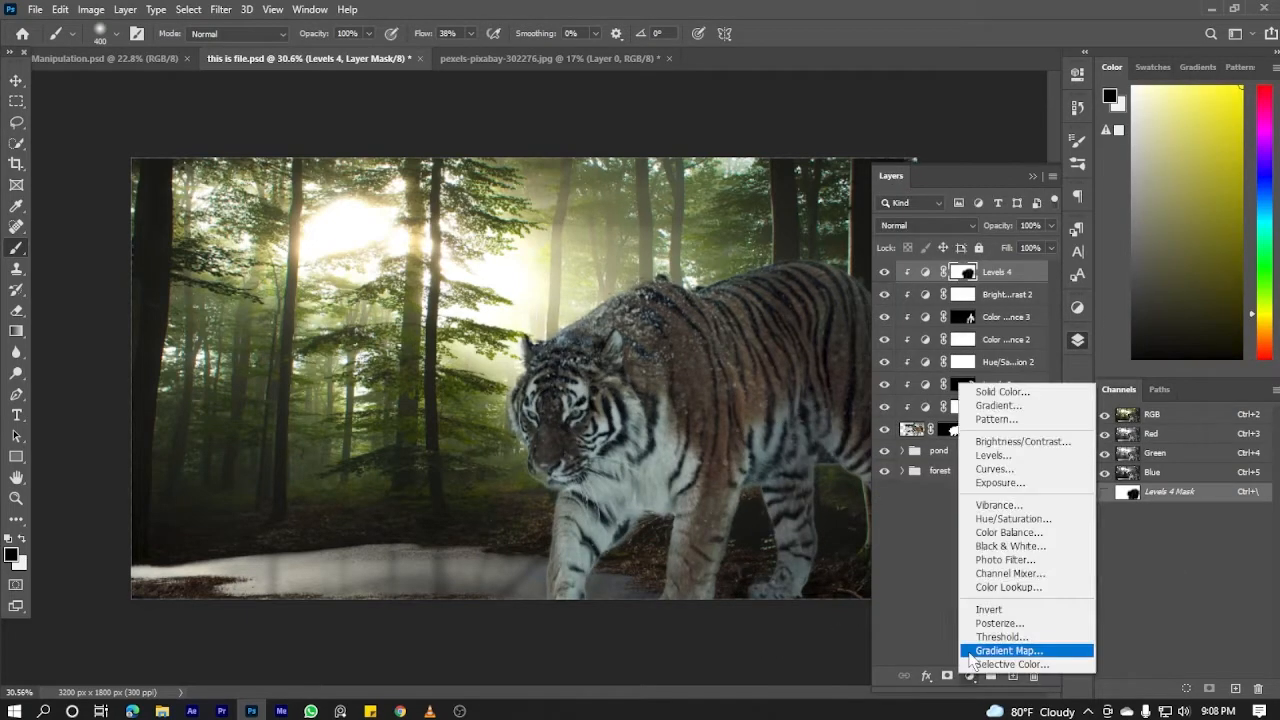
left_click(945, 471)
key("alt+3")
left_click(940, 425)
left_click(1033, 69)
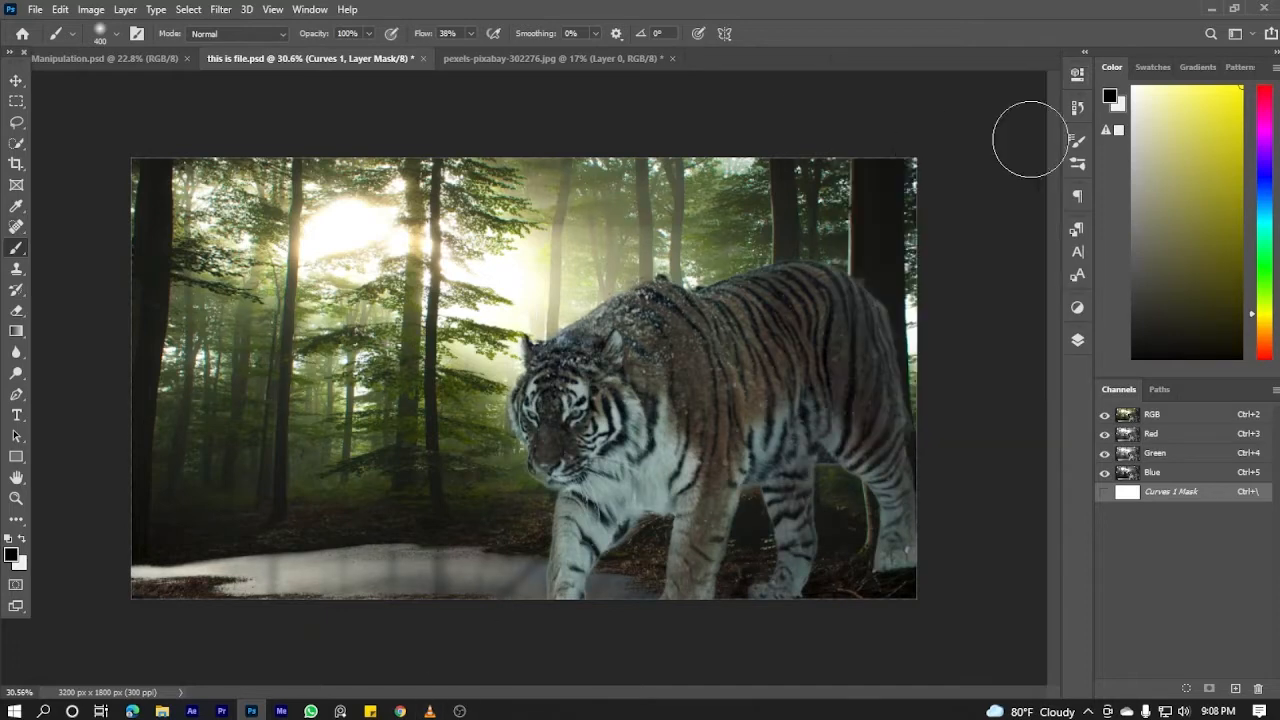
Make slight curve changes in the clipped Curves adjustment's channels to refine the tiger's colour
left_click(1077, 74)
left_click(944, 119)
left_click(934, 143)
left_click(915, 196)
left_click_drag(954, 242, 955, 241)
left_click(921, 144)
left_click(915, 195)
scroll(446, 386, "down", 5)
Add a Hue/Saturation adjustment above Curves, clip it to the tiger's stack and turn on Colorize
left_click(18, 83)
left_click(1077, 340)
left_click(969, 675)
left_click(950, 521)
left_click(939, 426)
left_click(925, 268)
left_click(1033, 69)
scroll(524, 380, "up", 3)
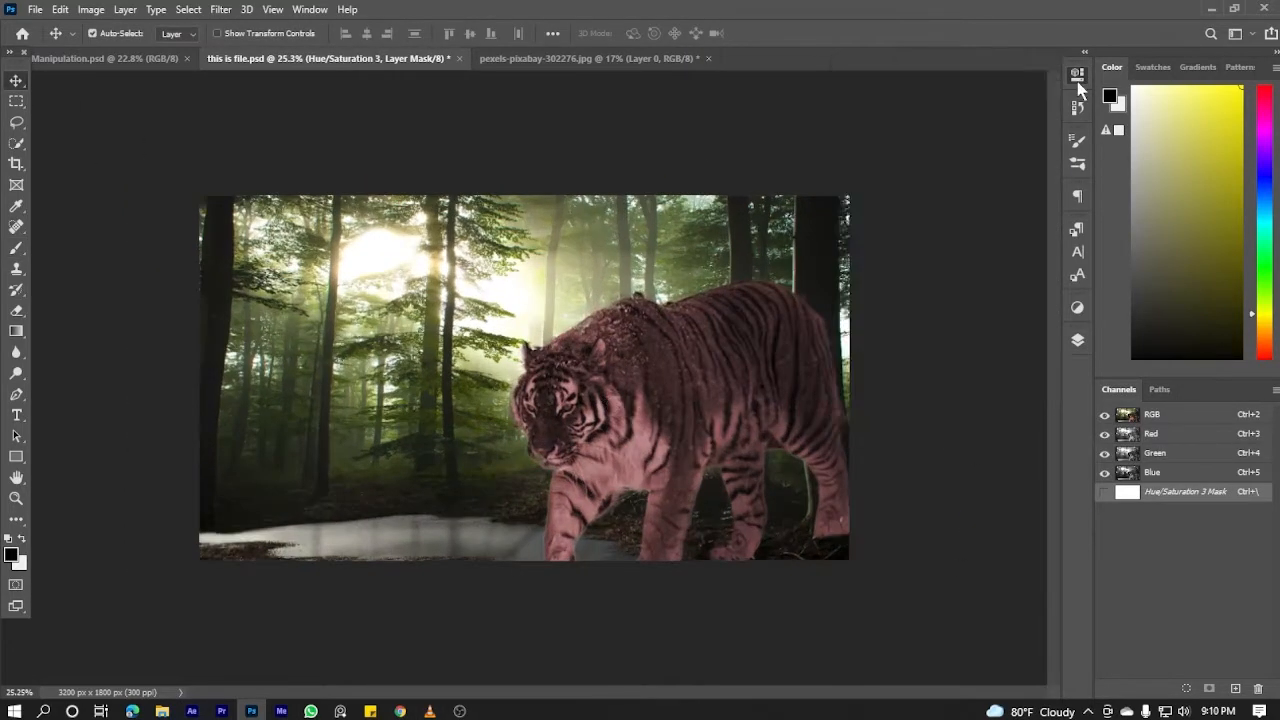
Set the colorizing Hue/Saturation adjustment to a golden tone with hue about 44 and saturation about 48
left_click(1077, 77)
left_click_drag(845, 184, 868, 185)
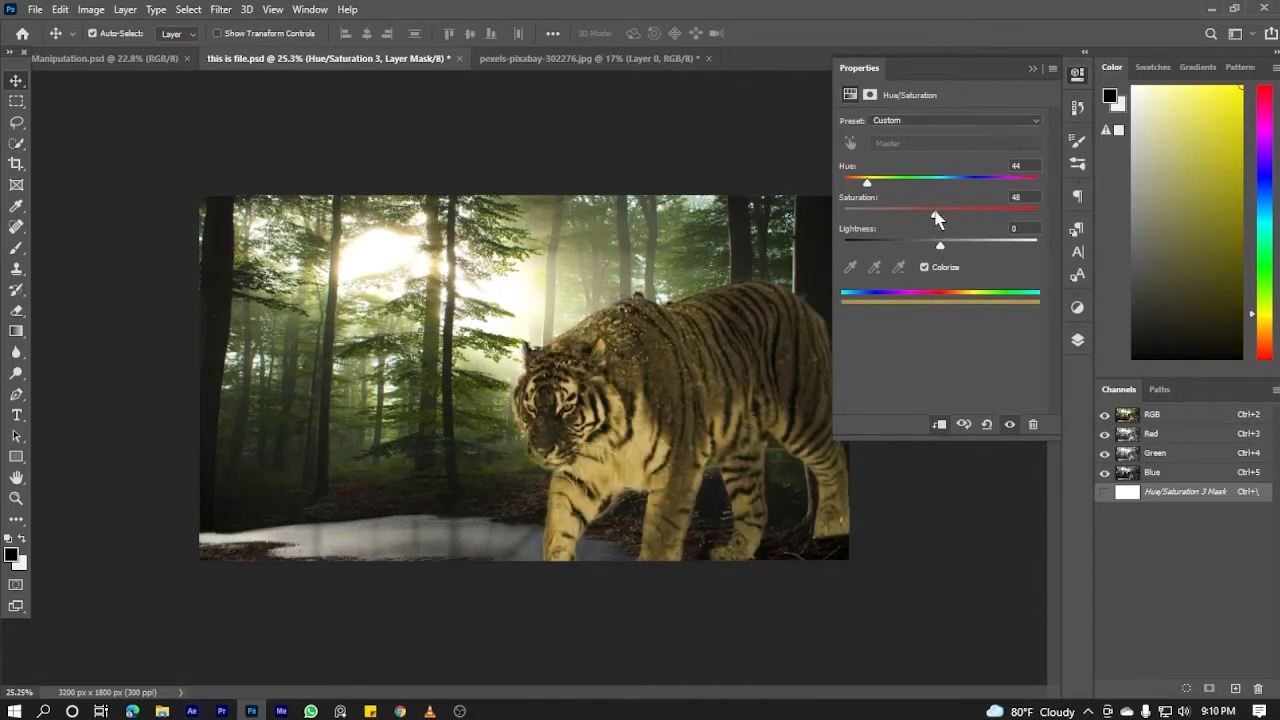
left_click_drag(936, 214, 935, 214)
left_click(1033, 69)
left_click(1078, 76)
left_click_drag(867, 183, 869, 183)
Invert the golden Hue/Saturation adjustment's mask to black
left_click(1077, 340)
key("ctrl+i")
scroll(454, 454, "down", 2)
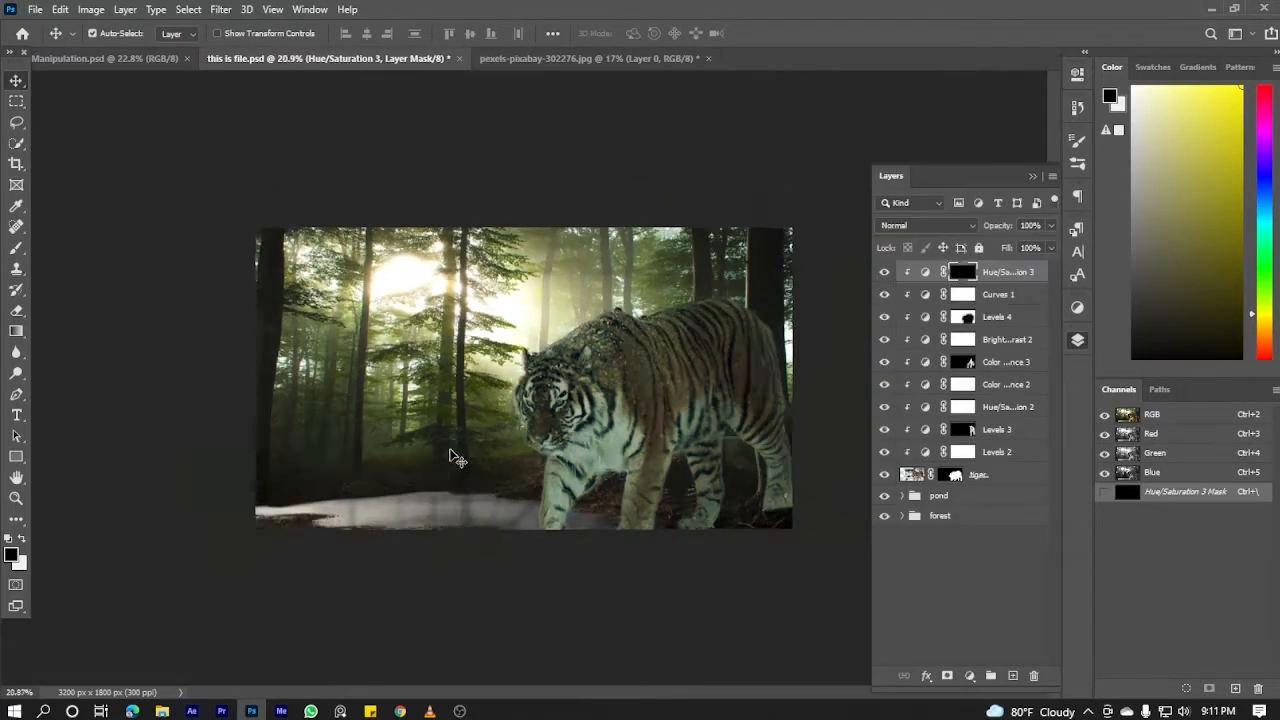
Paint white on the inverted Hue/Saturation mask over the tiger's shoulder and legs with a size 200 brush at 38% flow
left_click(1033, 177)
scroll(560, 430, "up", 7)
key("b")
key("x")
left_click_drag(606, 515, 594, 655)
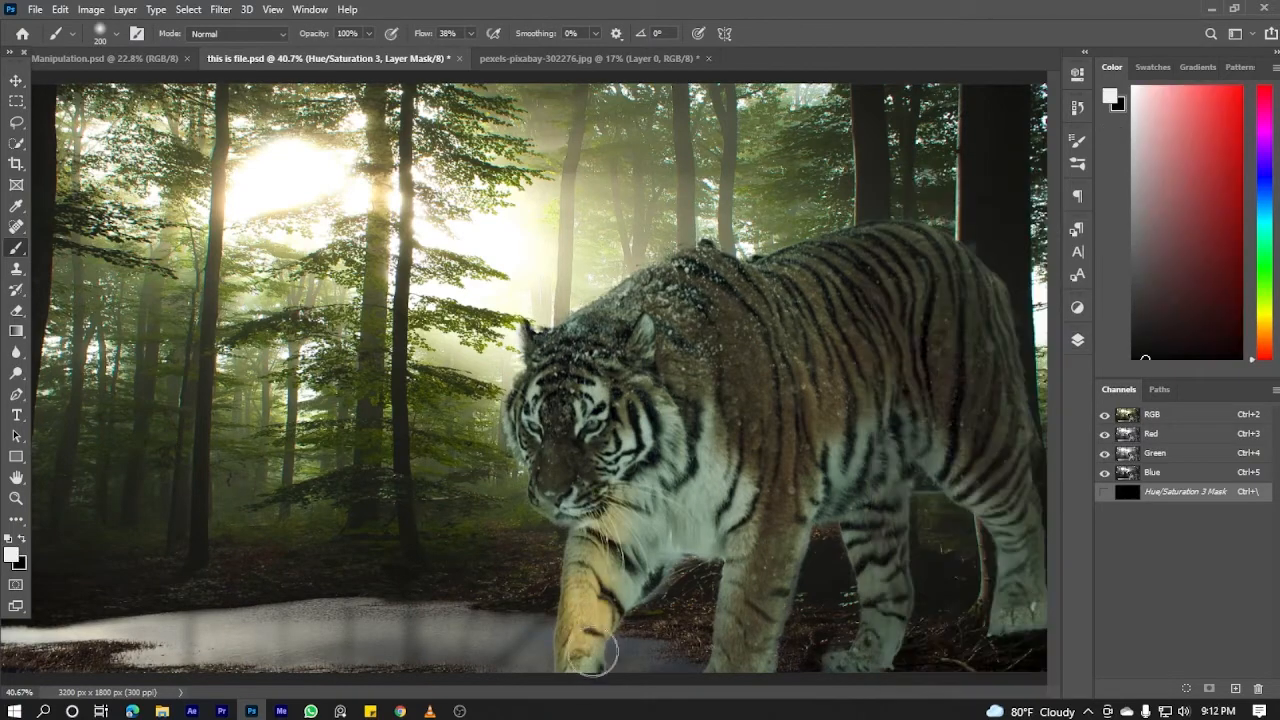
scroll(640, 480, "down", 7)
left_click(1077, 340)
key("ctrl+z")
left_click_drag(650, 369, 664, 389)
left_click(1033, 177)
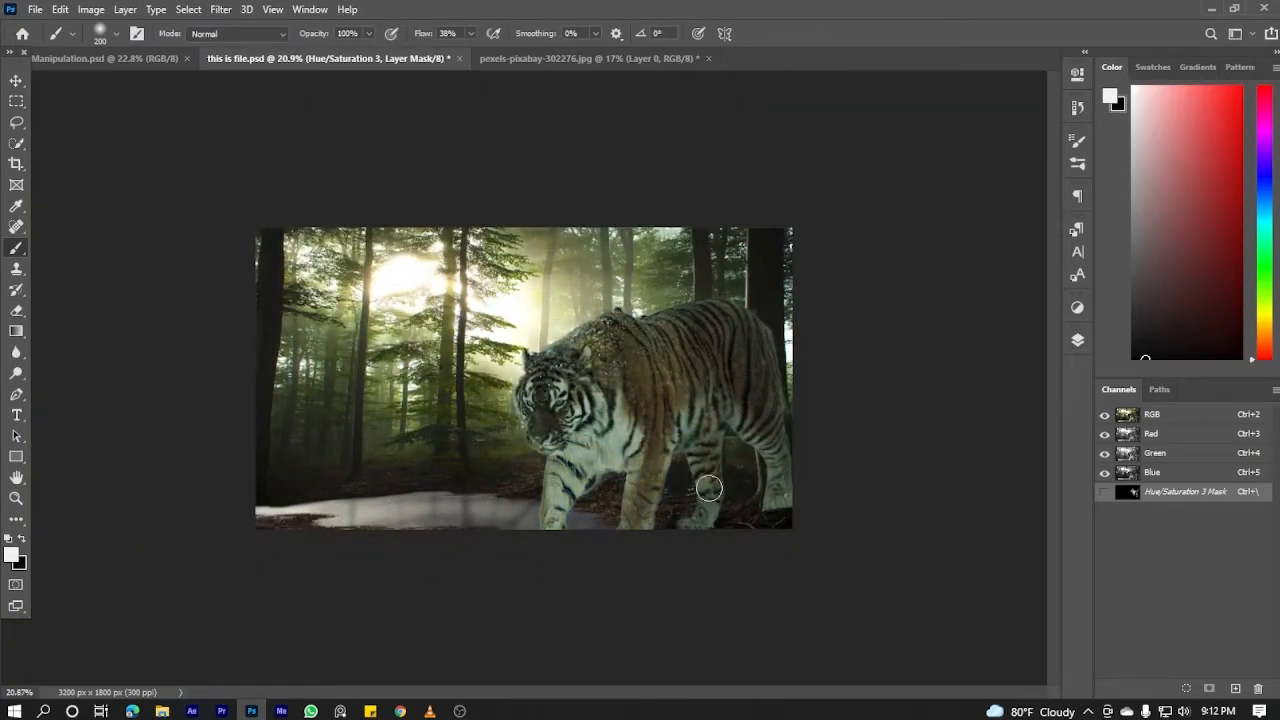
Add a new layer above the adjustments and name it "eye glow"
left_click(1077, 342)
left_click(1011, 676)
type("ex")
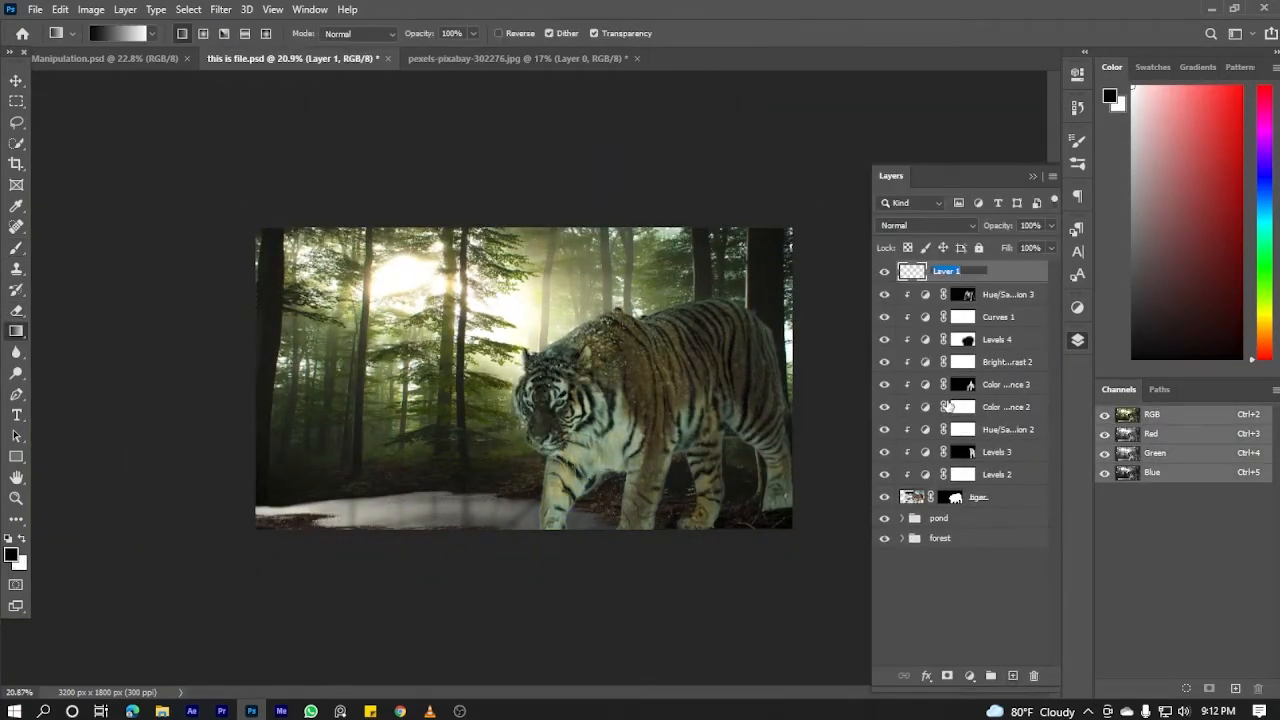
type("eye glow")
key("Return")
left_click(1033, 177)
Choose a bright orange foreground colour for the Brush tool to paint the tiger's eyes
scroll(559, 393, "up", 16)
left_click(16, 248)
scroll(620, 410, "up", 6)
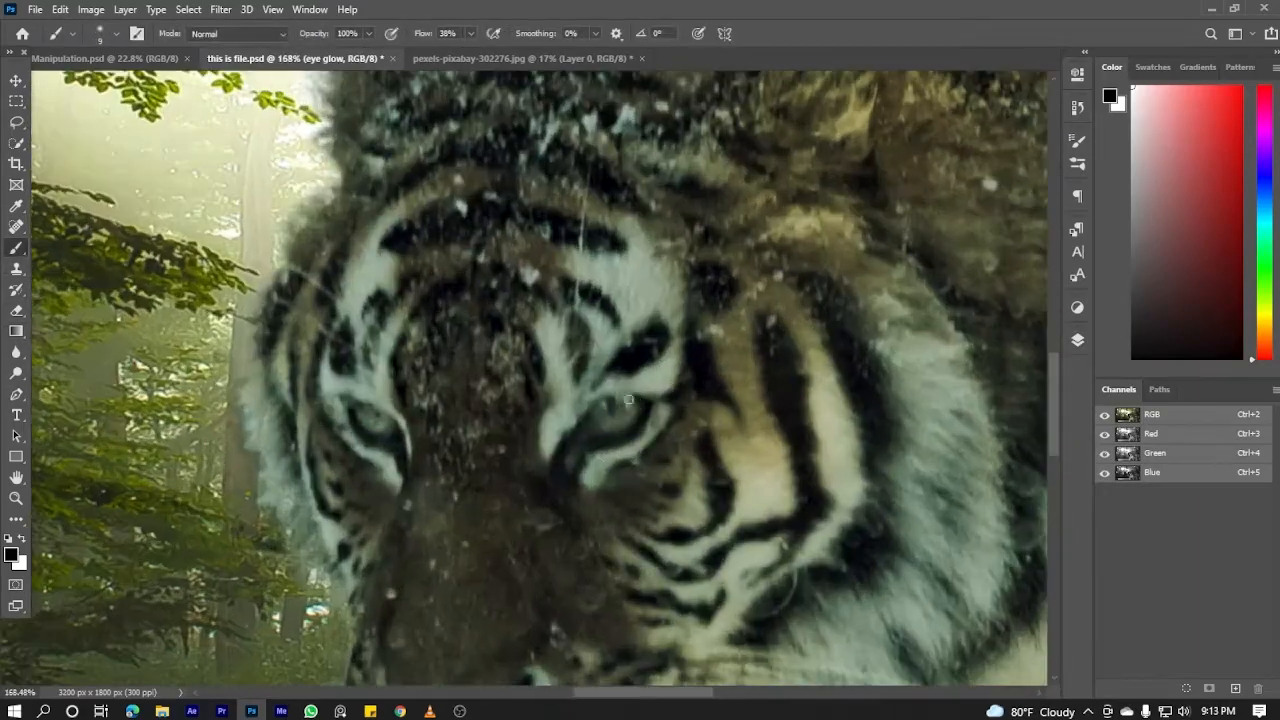
left_click(11, 554)
left_click(693, 277)
left_click(660, 154)
mouse_move(693, 278)
left_mouse_down()
mouse_move(698, 118)
mouse_move(693, 281)
left_mouse_up()
left_click(673, 101)
left_click(822, 98)
Fill the tiger's larger eye with orange on the eye glow layer at 38% brush flow
mouse_move(643, 399)
left_mouse_down()
mouse_move(604, 410)
mouse_move(578, 443)
left_mouse_up()
scroll(636, 424, "up", 10)
mouse_move(574, 434)
left_mouse_down()
mouse_move(615, 419)
mouse_move(654, 380)
mouse_move(537, 387)
mouse_move(556, 434)
left_mouse_up()
key("bracketright")
key("bracketright")
key("bracketright")
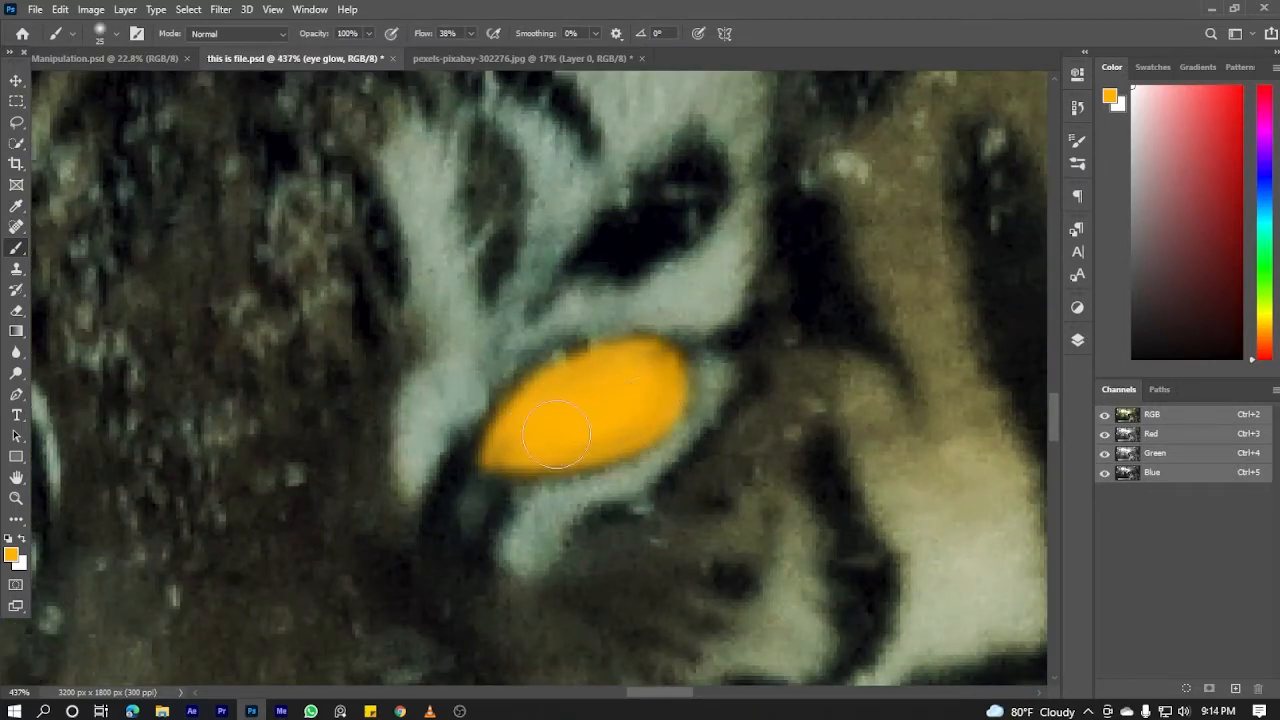
Fill the tiger's smaller eye with orange using a size 8 brush at 100% flow
scroll(628, 340, "down", 7)
scroll(245, 407, "up", 3)
key("shift+0")
key("bracketleft")
key("bracketleft")
key("bracketleft")
key("bracketleft")
key("bracketleft")
scroll(314, 381, "up", 2)
left_click_drag(305, 370, 289, 341)
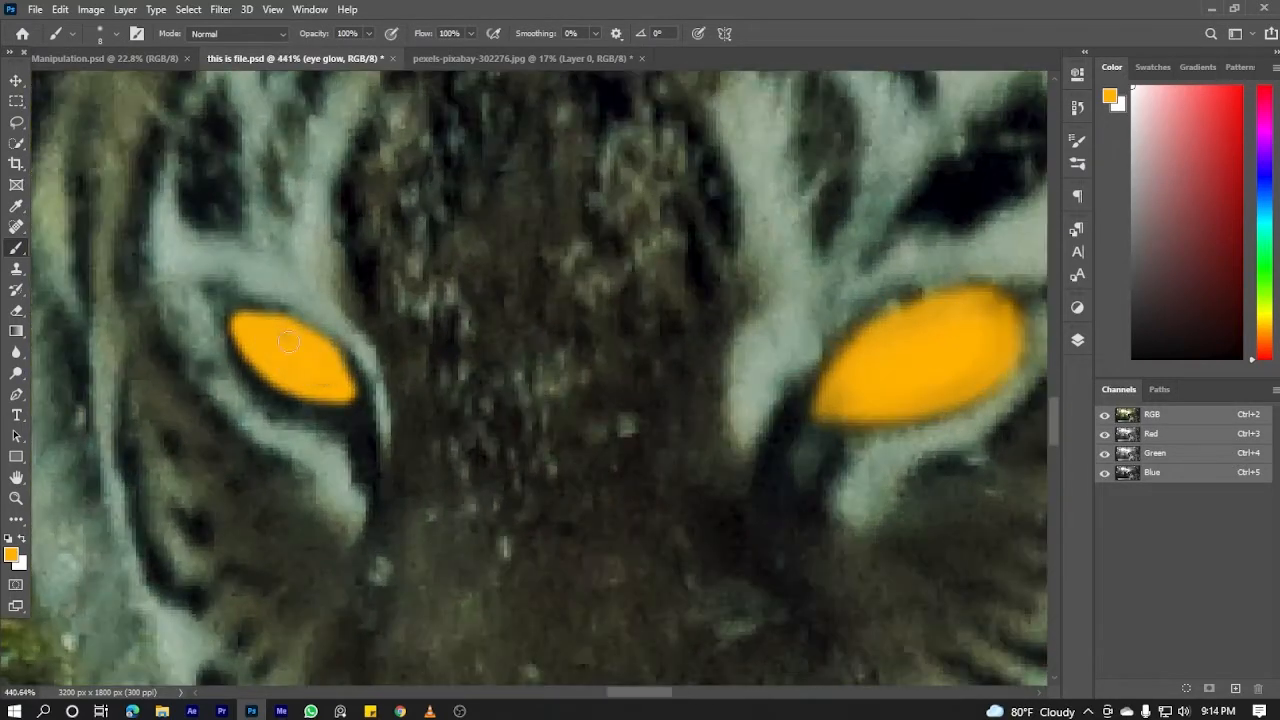
scroll(316, 400, "down", 8)
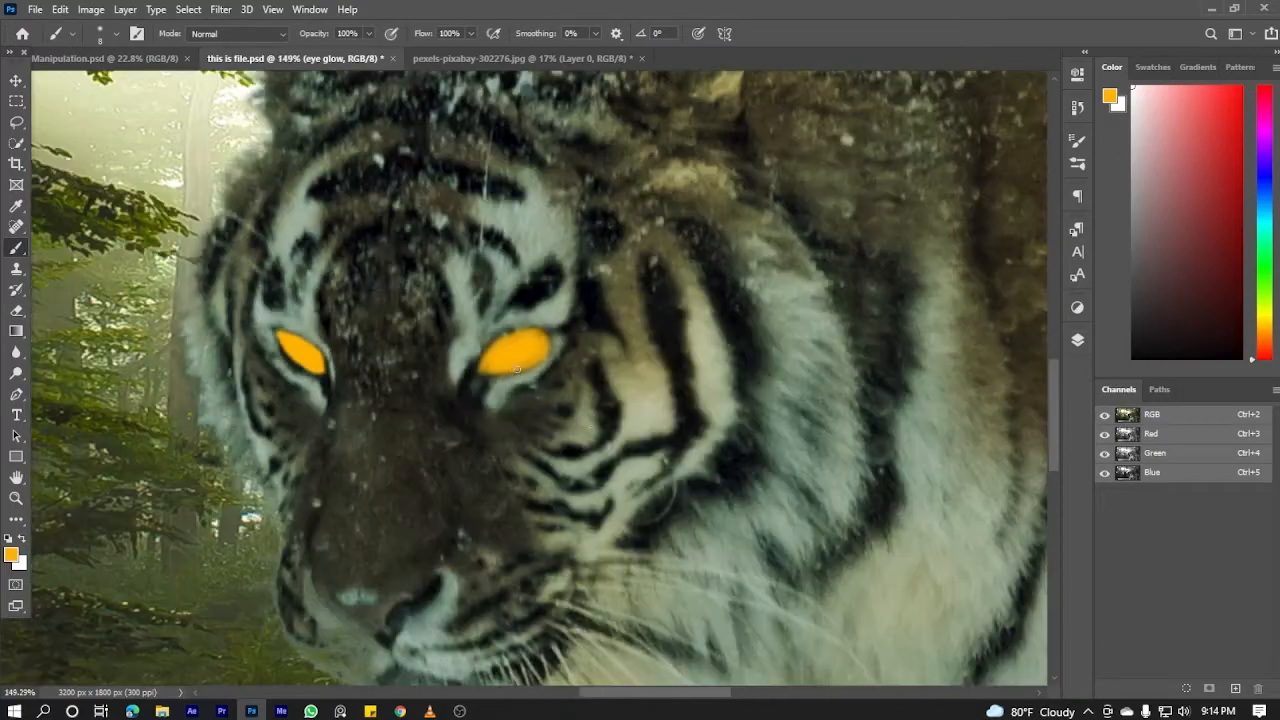
Set the eye glow layer's blend mode to Color Dodge
scroll(543, 343, "up", 8)
scroll(549, 343, "down", 8)
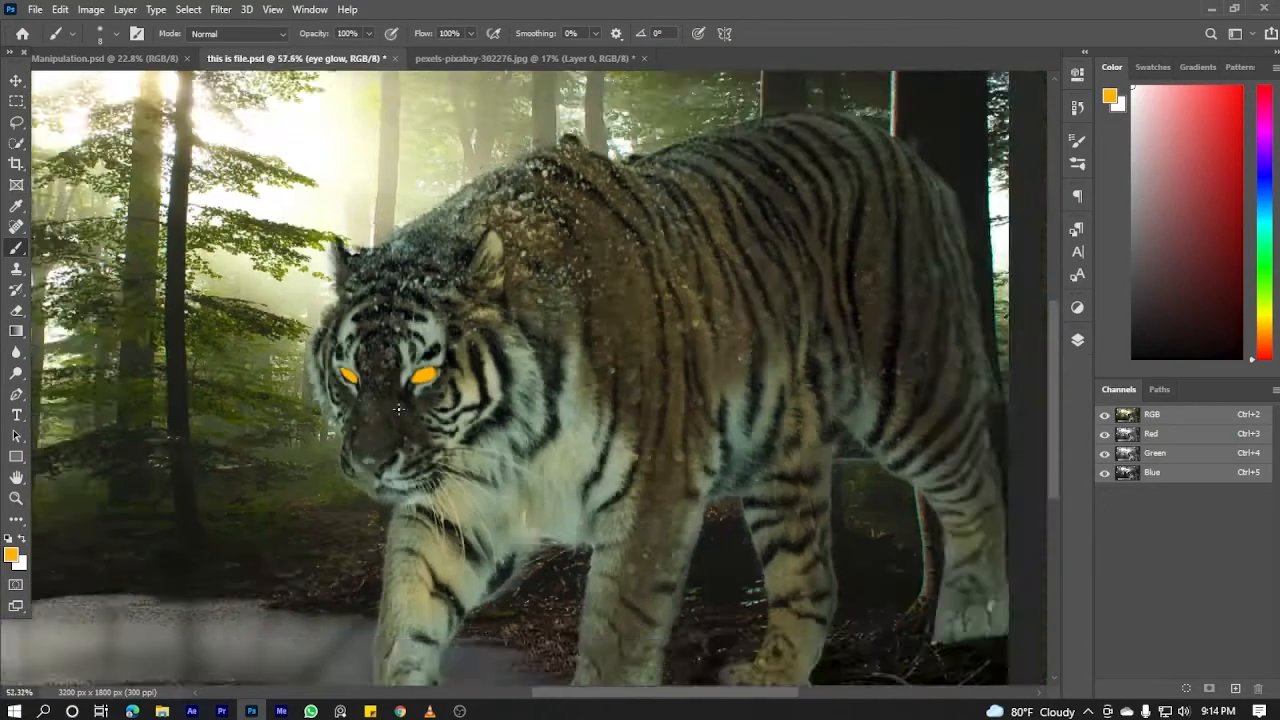
left_click(925, 225)
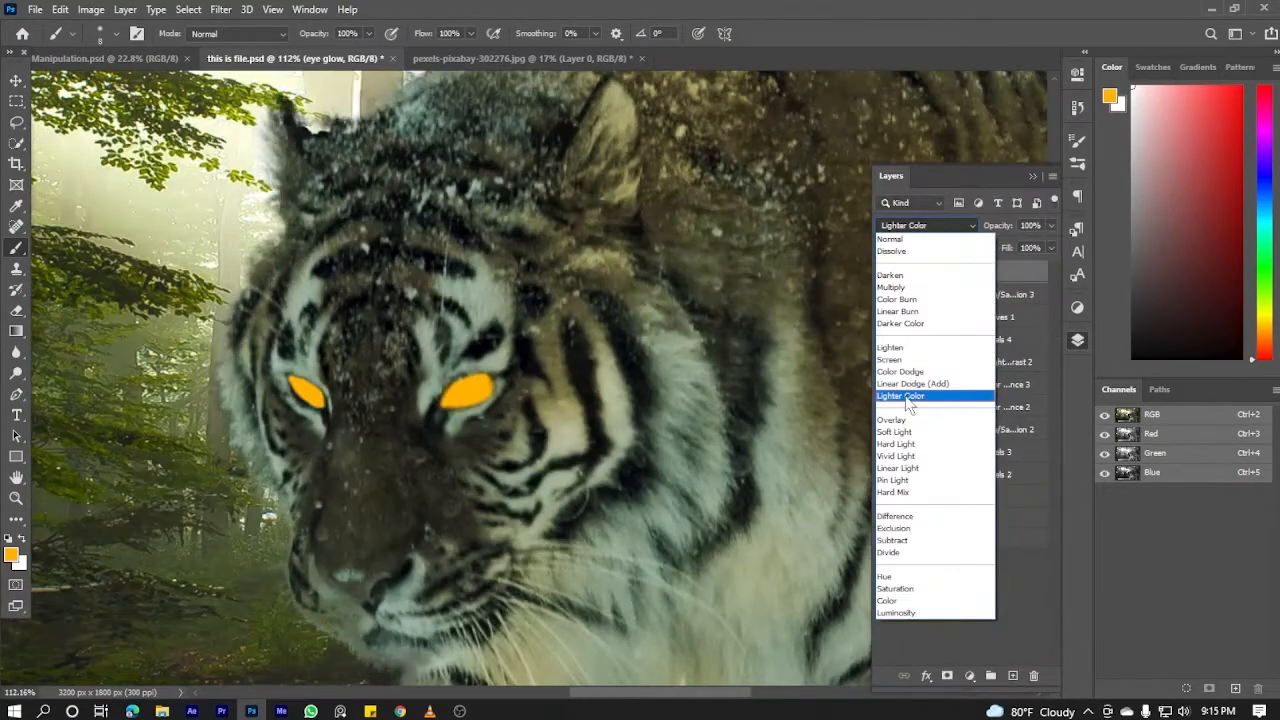
left_click(900, 371)
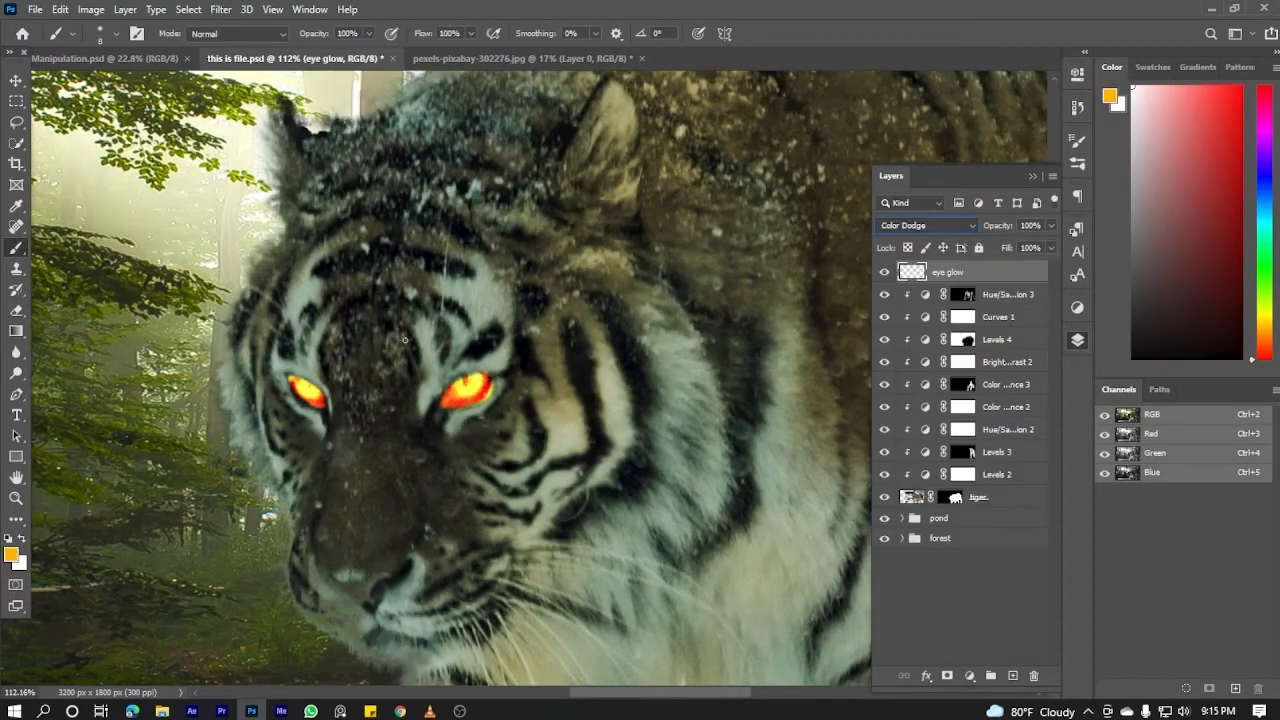
Duplicate the eye glow layer within the same document, keeping the name "eye glow"
right_click(980, 272)
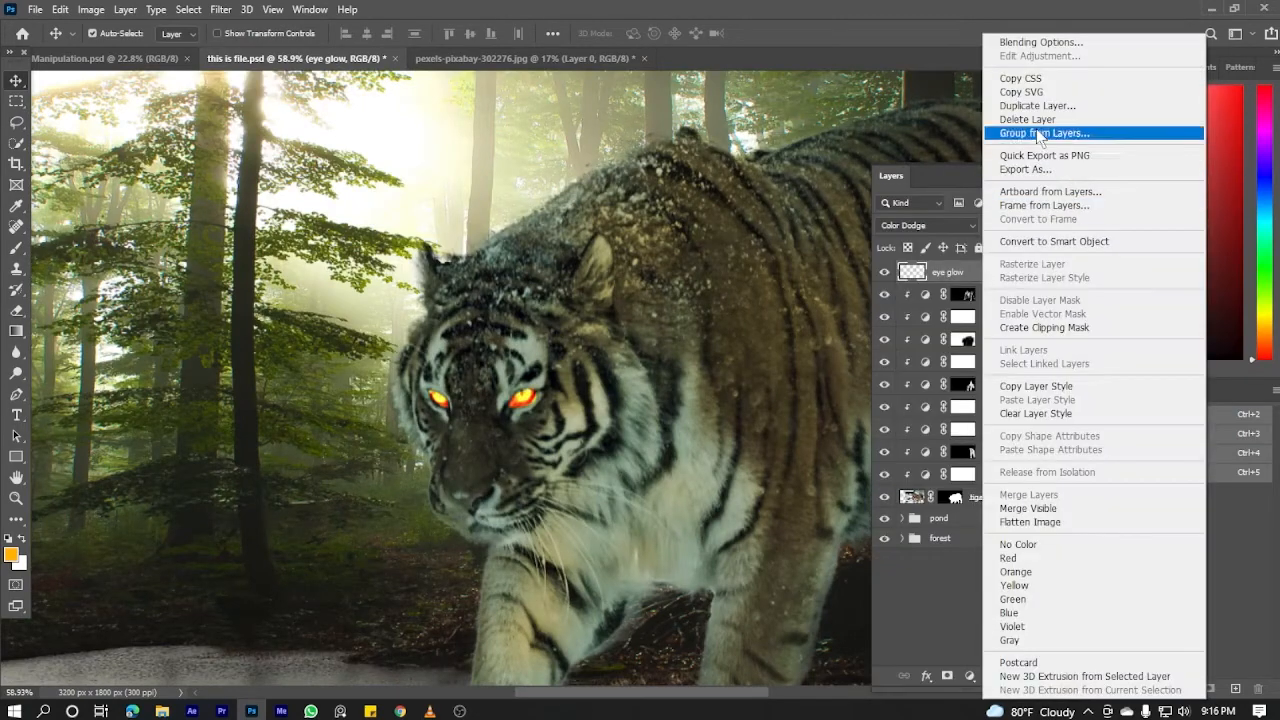
left_click(1050, 138)
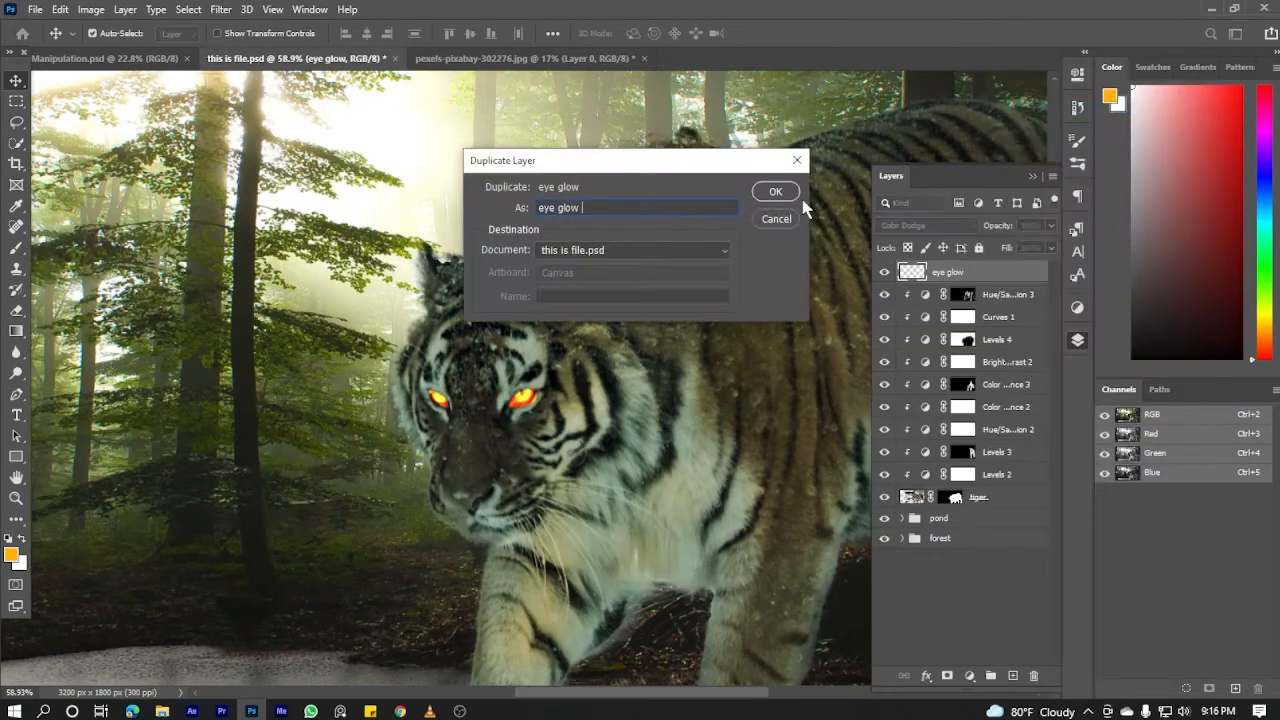
key("Return")
left_click(1077, 343)
left_click(985, 618)
scroll(490, 425, "up", 8)
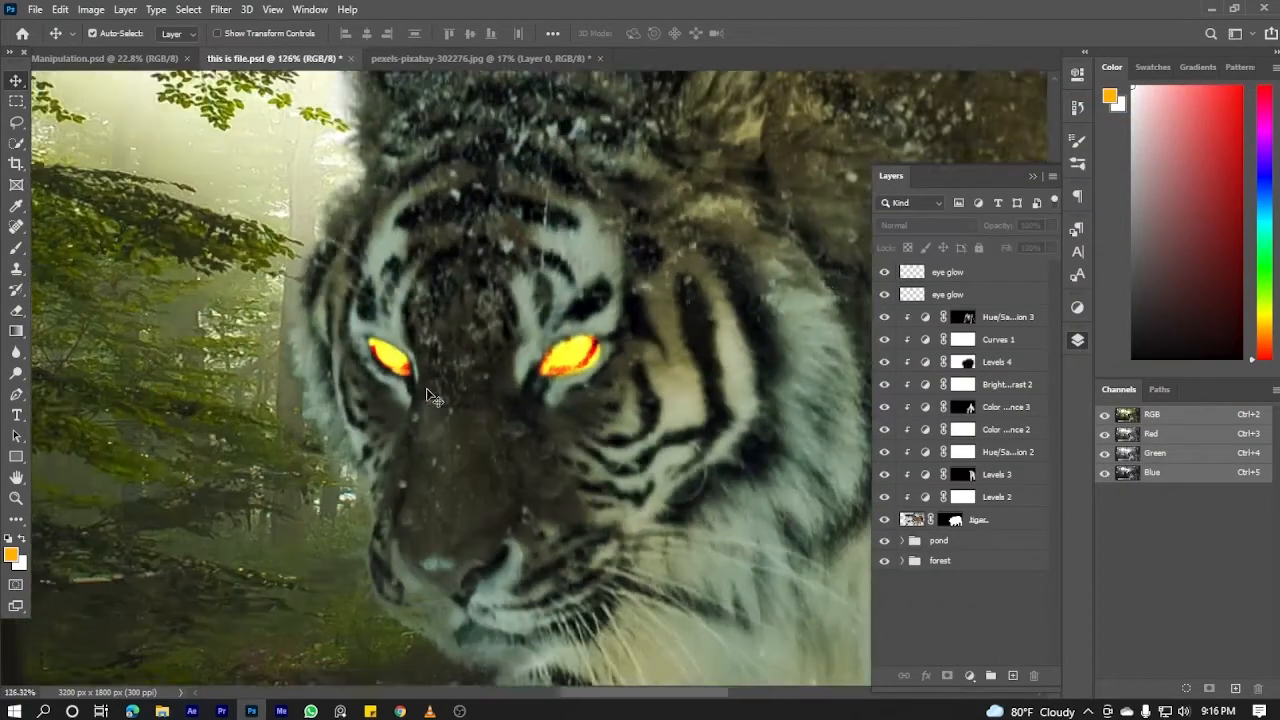
scroll(490, 425, "down", 13)
Add a new top layer and name it "neon glow"
left_click(1013, 676)
double_click(955, 271)
type("neon slow")
key("Return")
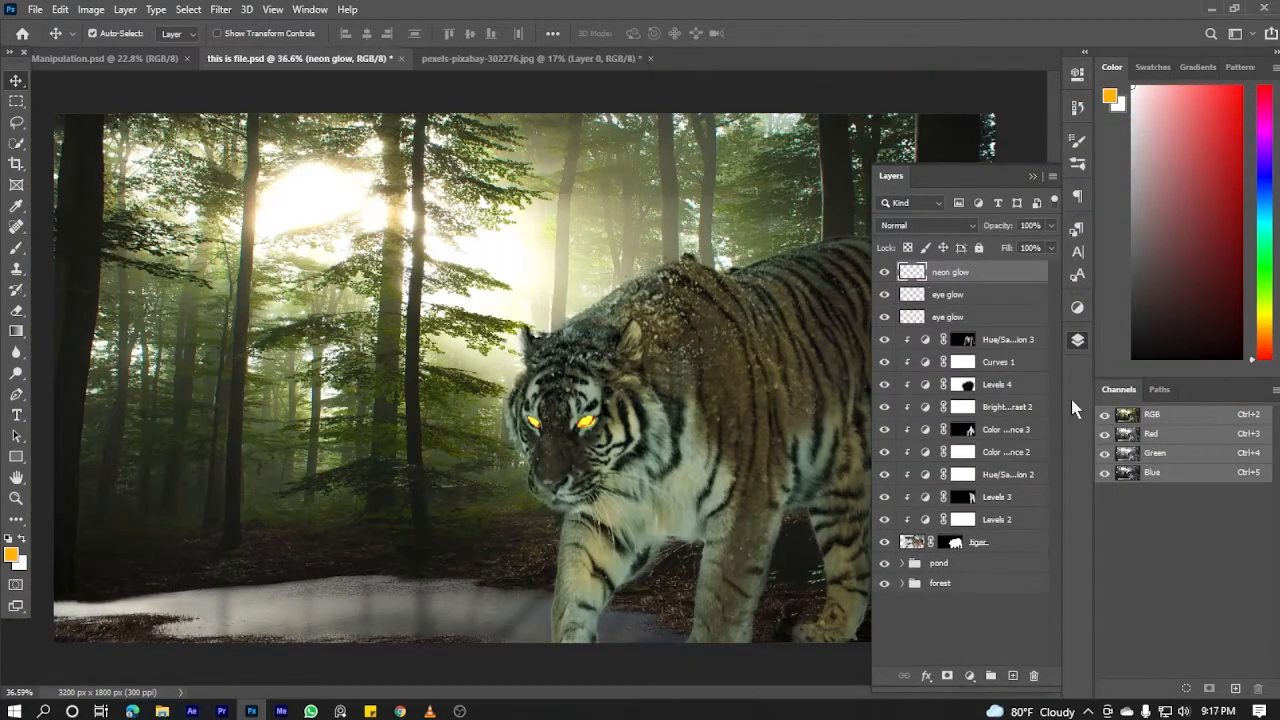
Dab soft orange glow over both tiger eyes with a Soft Round brush at 36% flow, enlarging it to size 175
key("b")
right_click(645, 480)
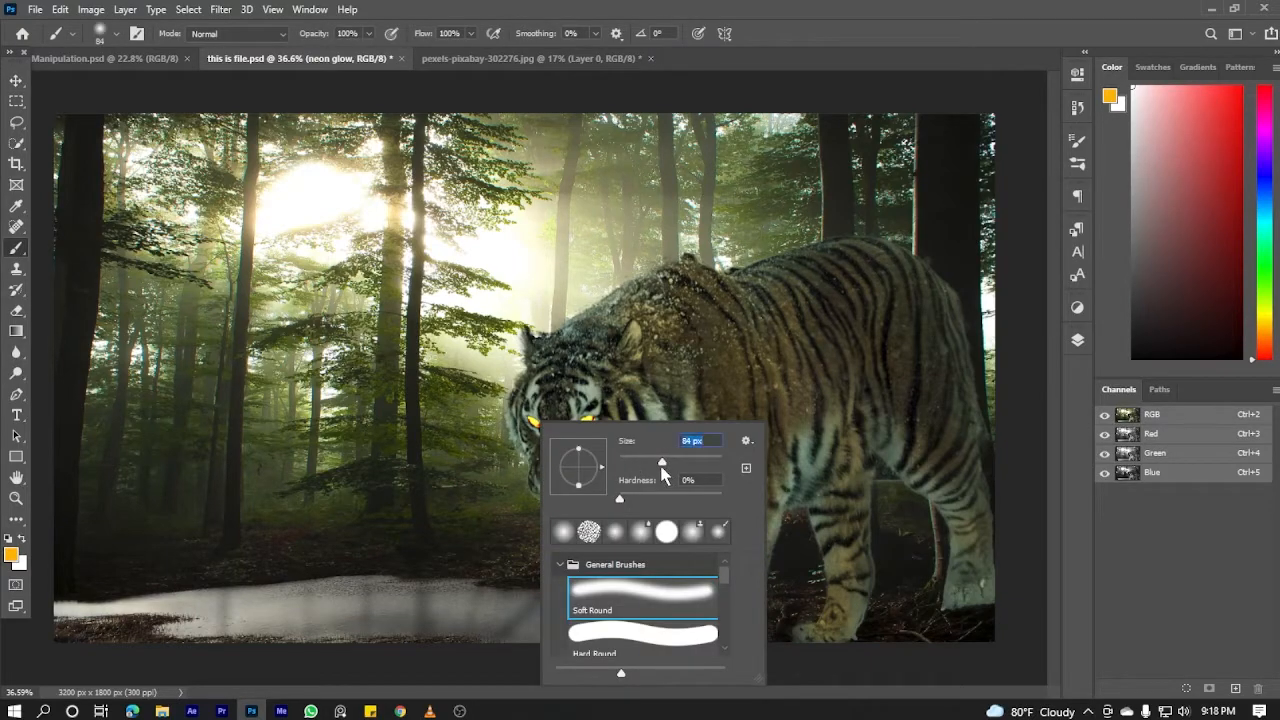
left_click_drag(420, 37, 370, 38)
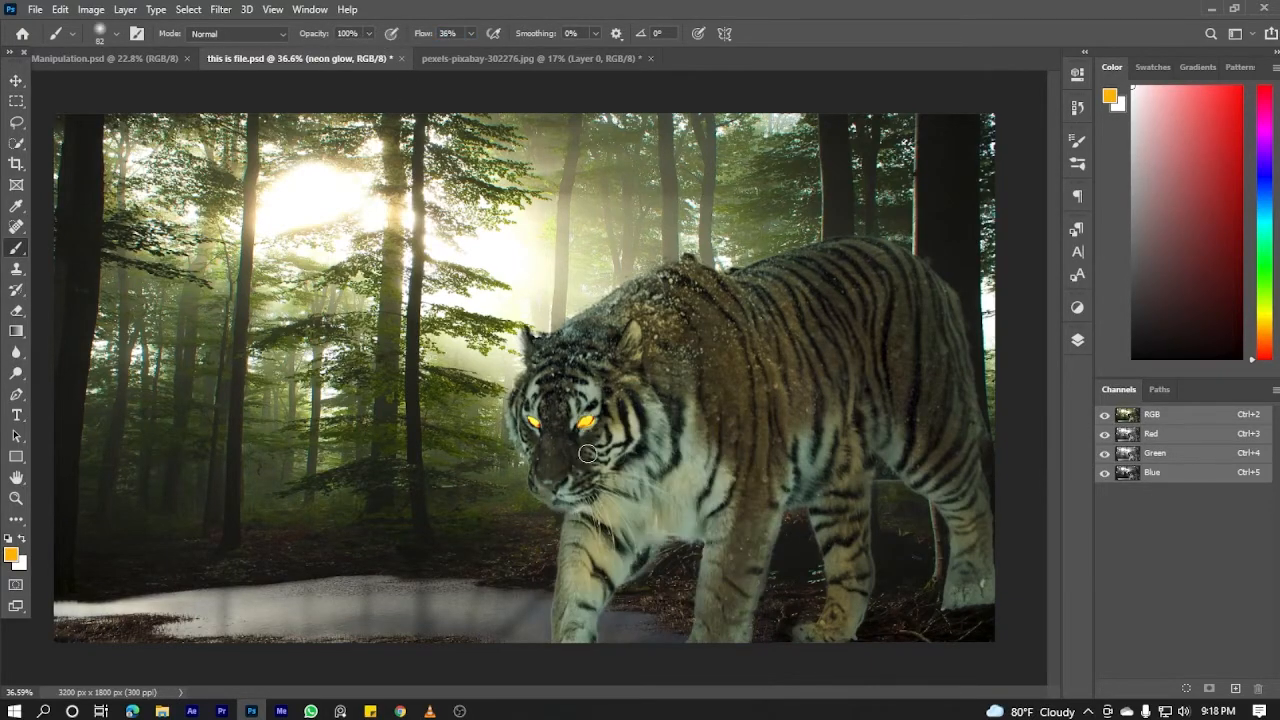
scroll(583, 436, "up", 10)
left_click(590, 396)
scroll(690, 405, "down", 4)
key("bracketright")
key("bracketright")
key("bracketright")
key("bracketright")
key("bracketright")
left_click(549, 406)
Set the neon glow layer's blend mode to Linear Dodge (Add)
scroll(648, 412, "down", 9)
left_click(1077, 340)
left_click(926, 226)
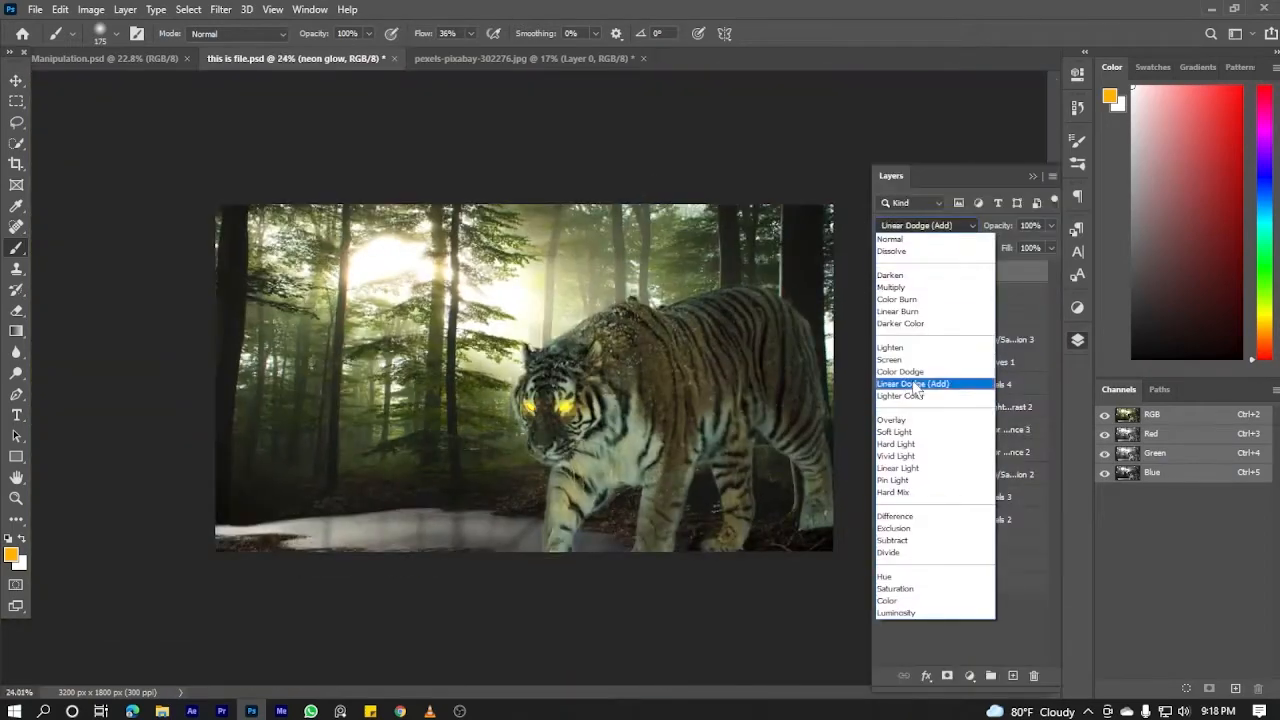
left_click(914, 384)
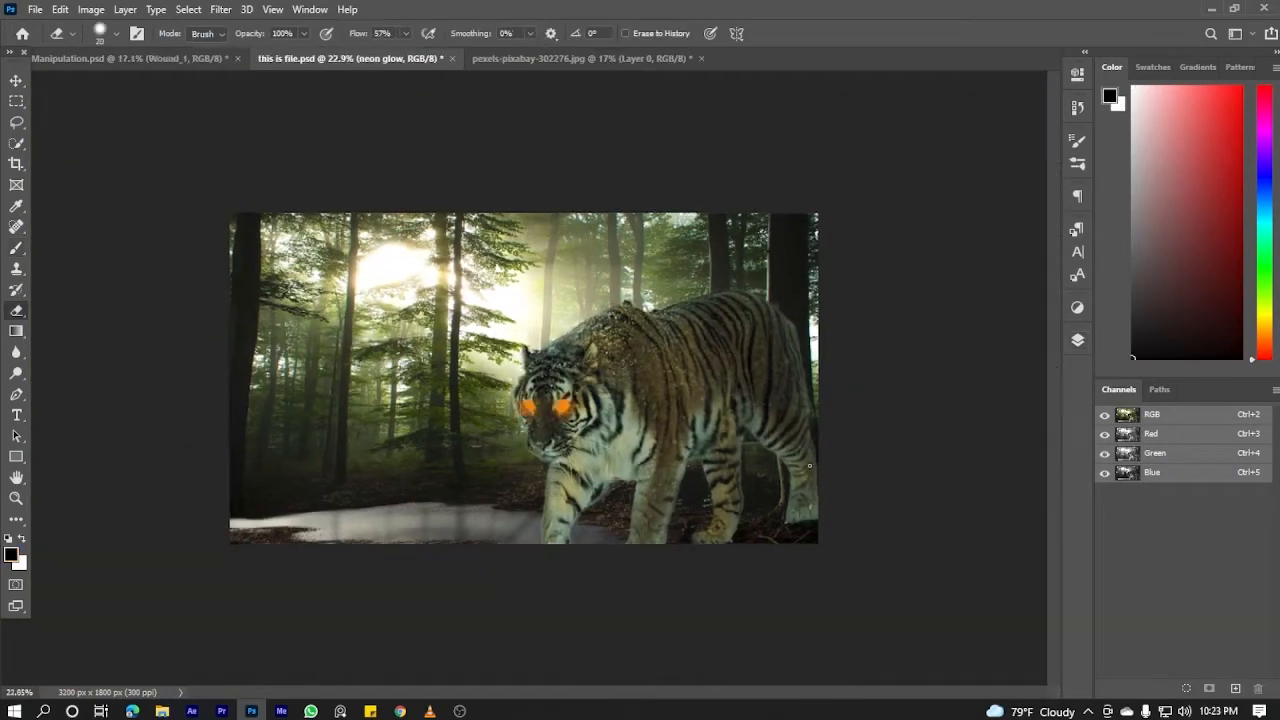
Add a new layer and paint a curved black stroke down the tiger's nose with a size 20 brush at 100% flow
scroll(809, 466, "up", 2)
left_click(1077, 340)
left_click(1016, 677)
scroll(594, 438, "up", 11)
left_click(1077, 340)
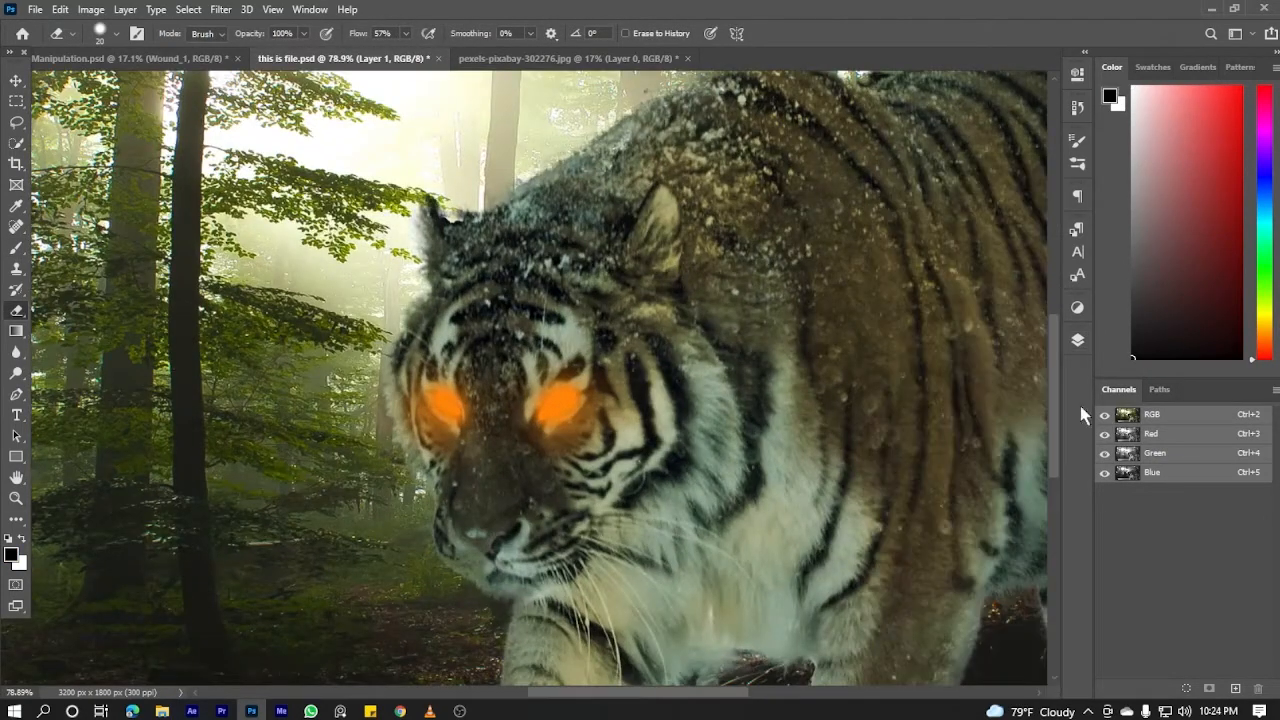
key("b")
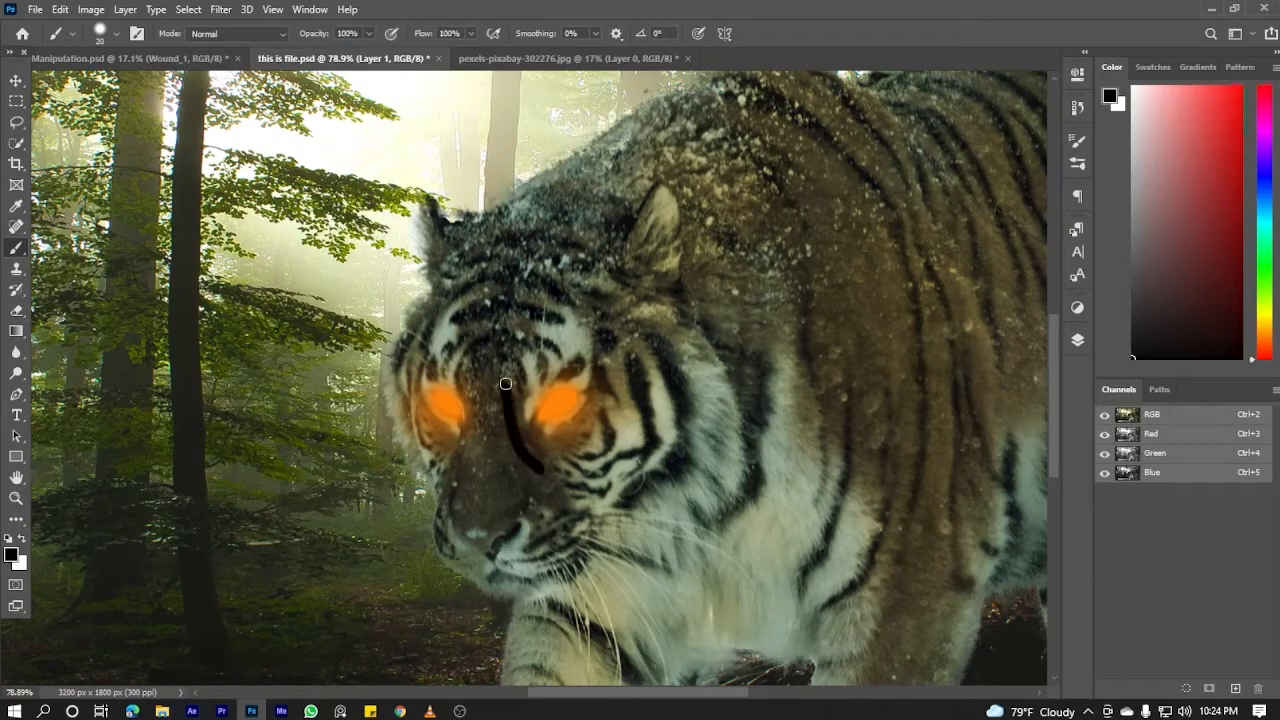
mouse_move(506, 384)
left_mouse_down()
mouse_move(508, 431)
mouse_move(532, 460)
left_mouse_up()
Reduce the brush to size 7 and its flow to 37%
scroll(532, 460, "up", 7)
key("bracketleft")
key("bracketleft")
key("bracketleft")
left_click_drag(423, 34, 411, 34)
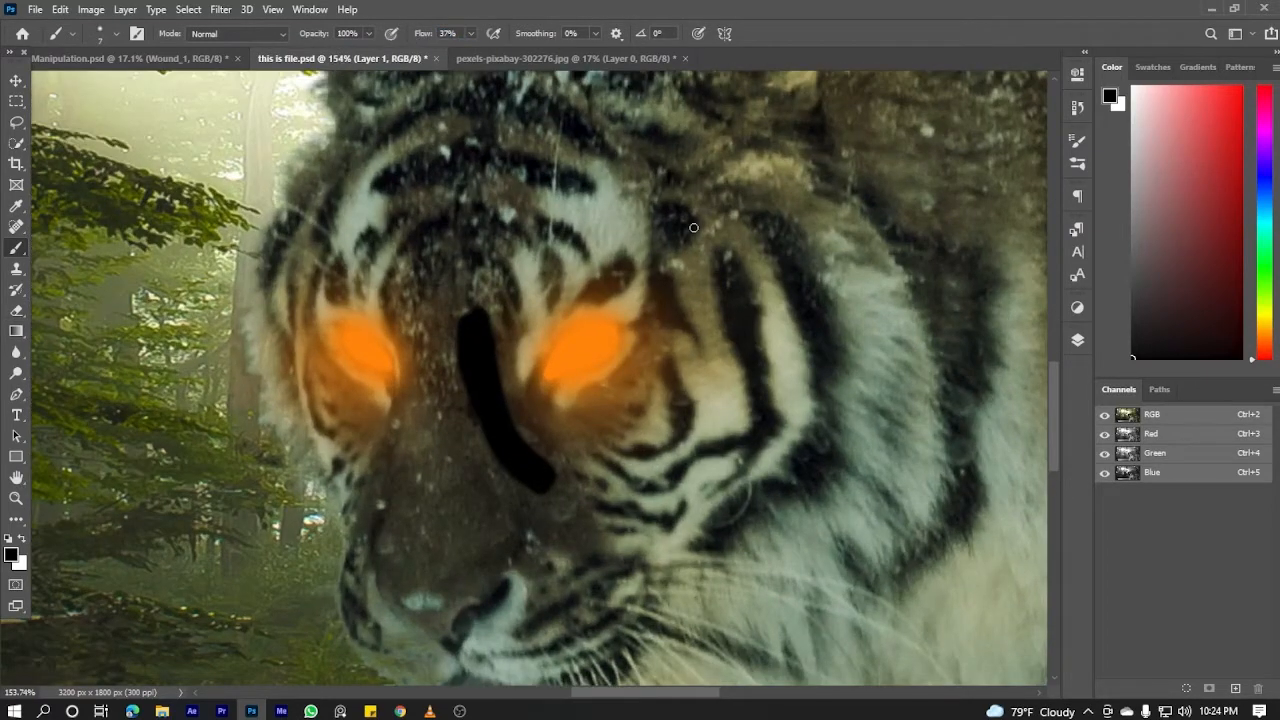
Warp the black stroke on the tiger's nose into a longer slash with tapered, pointed ends
key("ctrl+t")
right_click(478, 400)
left_click(502, 330)
left_click(719, 34)
left_click_drag(563, 501, 632, 545)
left_click_drag(563, 434, 505, 504)
mouse_move(488, 300)
left_mouse_down()
mouse_move(451, 297)
mouse_move(449, 244)
left_mouse_up()
left_click(796, 33)
scroll(382, 380, "up", 3)
Thin the black slash by erasing along its edge with a size 20 eraser at 100% flow
left_click(16, 310)
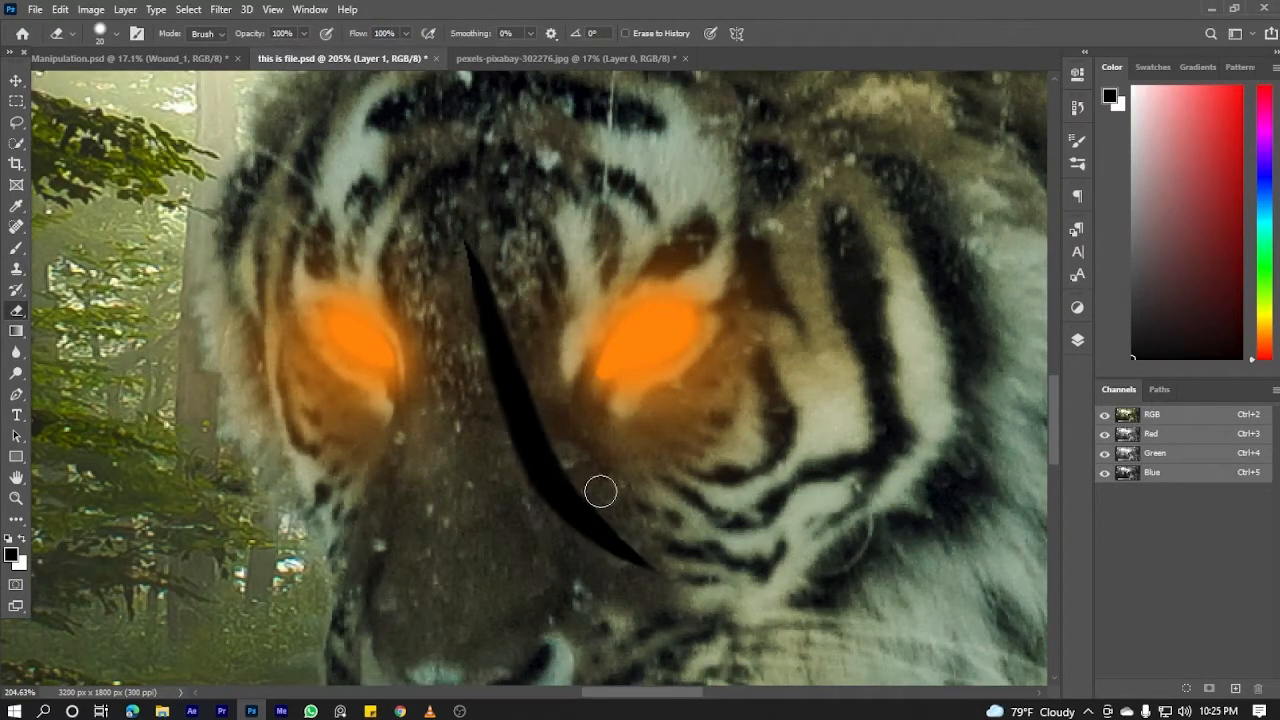
scroll(462, 368, "down", 10)
scroll(460, 368, "up", 11)
mouse_move(449, 234)
left_mouse_down()
mouse_move(466, 363)
mouse_move(535, 438)
left_mouse_up()
scroll(451, 400, "down", 8)
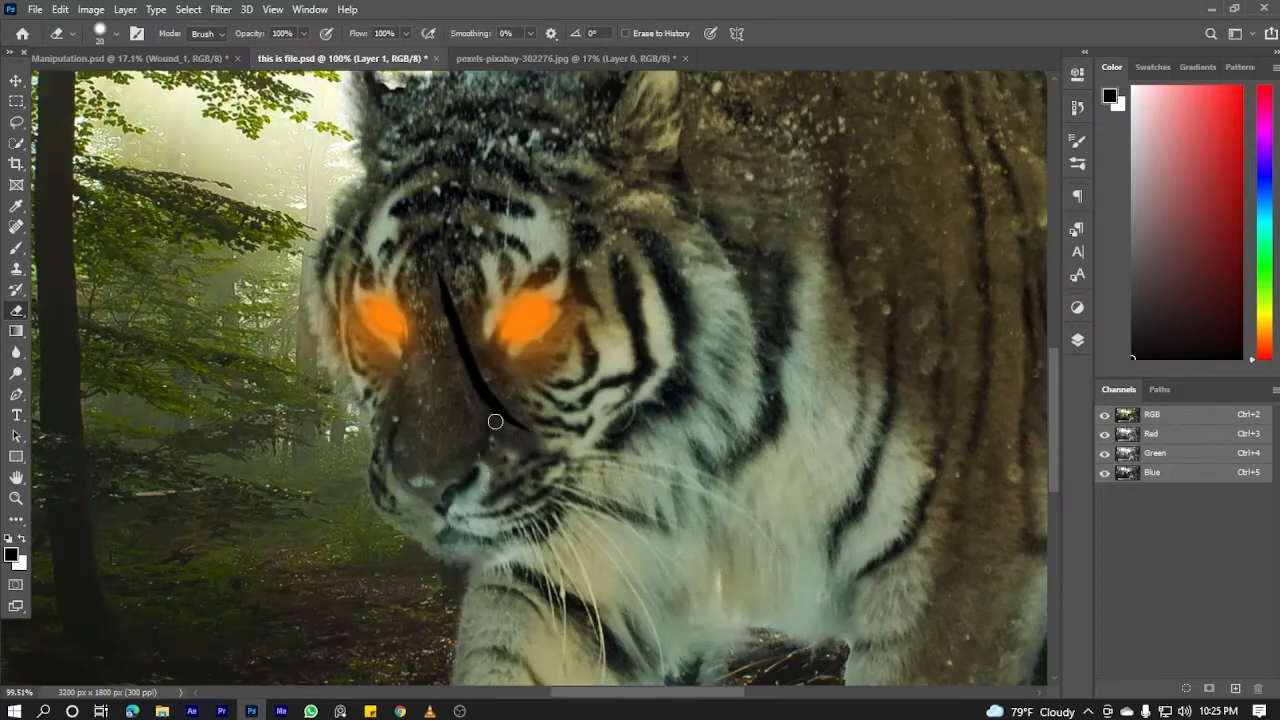
Scale the black slash down slightly and reposition it between the tiger's eyes
key("ctrl+t")
left_click_drag(434, 263, 457, 297)
left_click_drag(492, 370, 473, 334)
left_click_drag(438, 262, 442, 273)
left_click(796, 33)
Rename the slash layer as "wound"
left_click_drag(620, 380, 606, 295)
left_click(1077, 340)
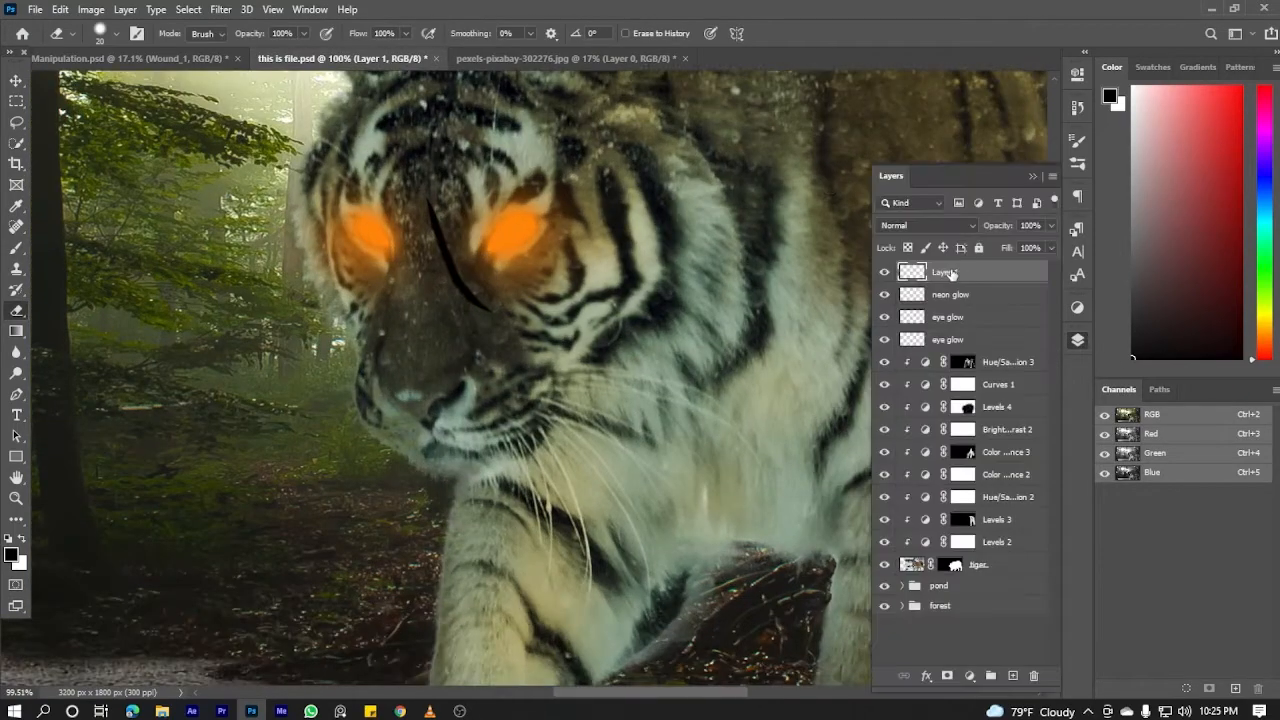
double_click(945, 272)
type("wound")
Add a new layer and blend the slash's edges with a sampled dark fur brown, using a size 7 brush at 9% flow
left_click(14, 81)
left_click(1078, 341)
left_click(1013, 676)
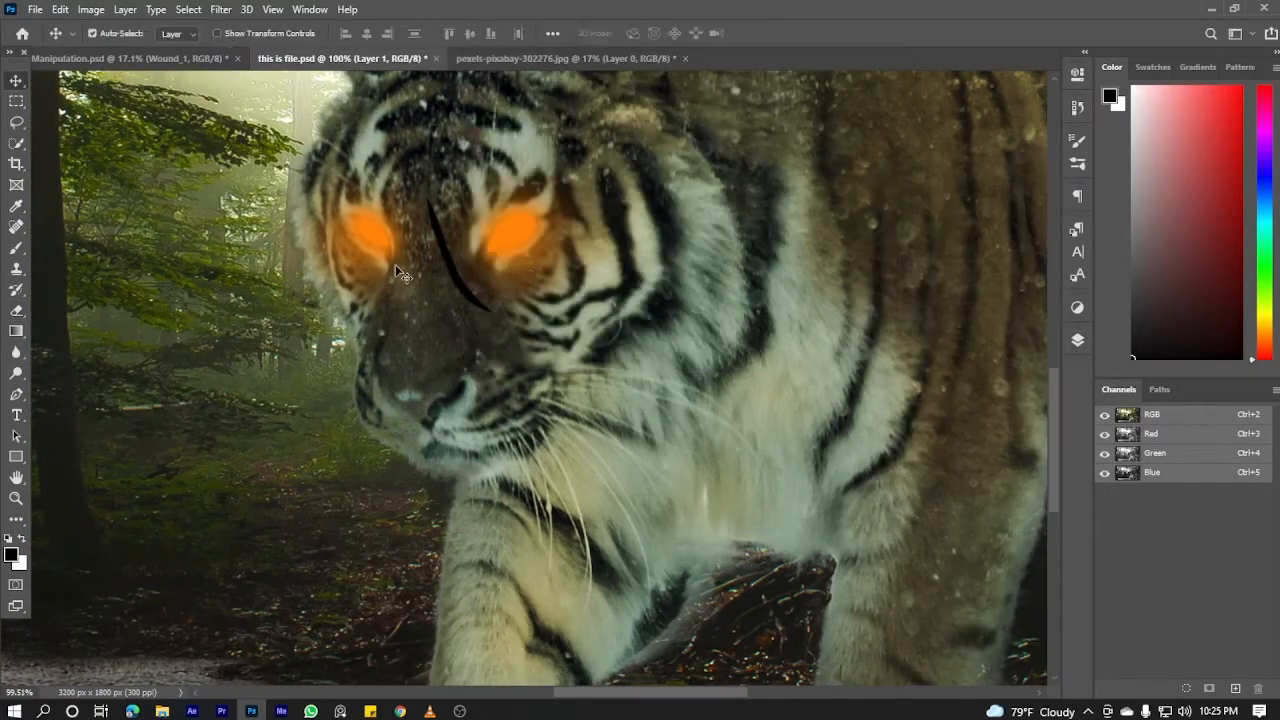
key("b")
left_click(484, 268, "alt")
scroll(465, 255, "up", 12)
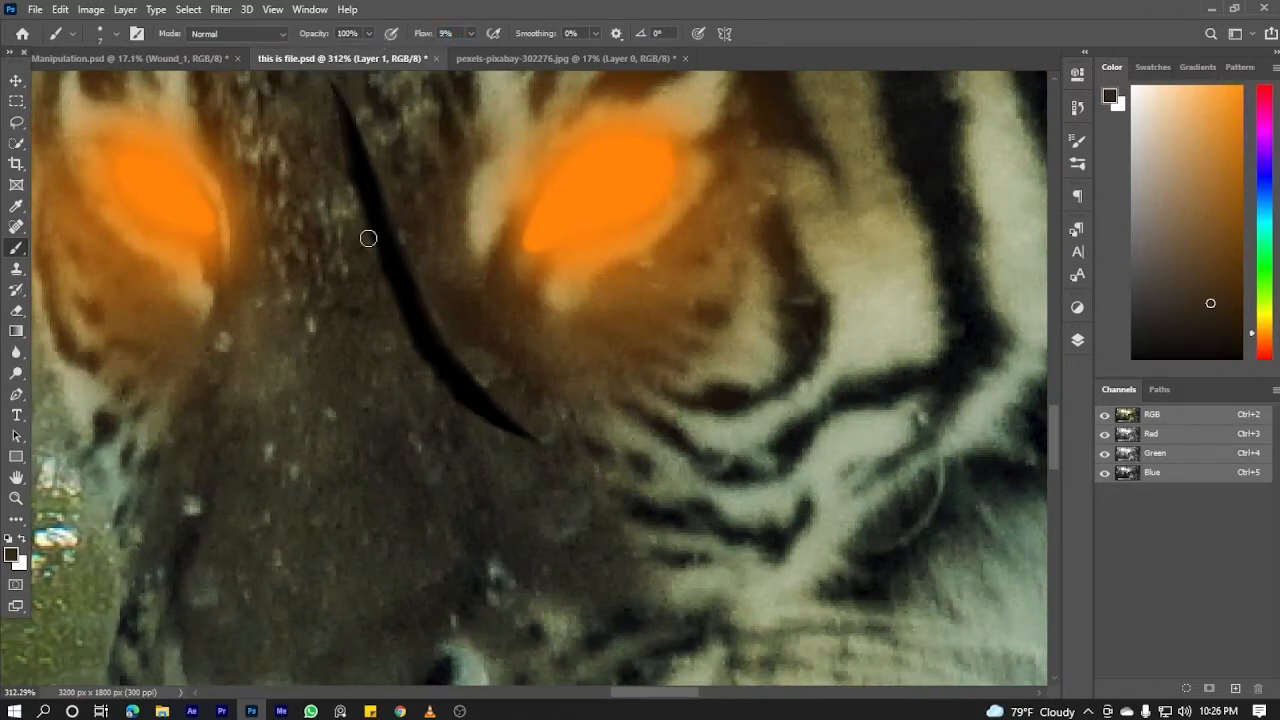
scroll(368, 238, "up", 3)
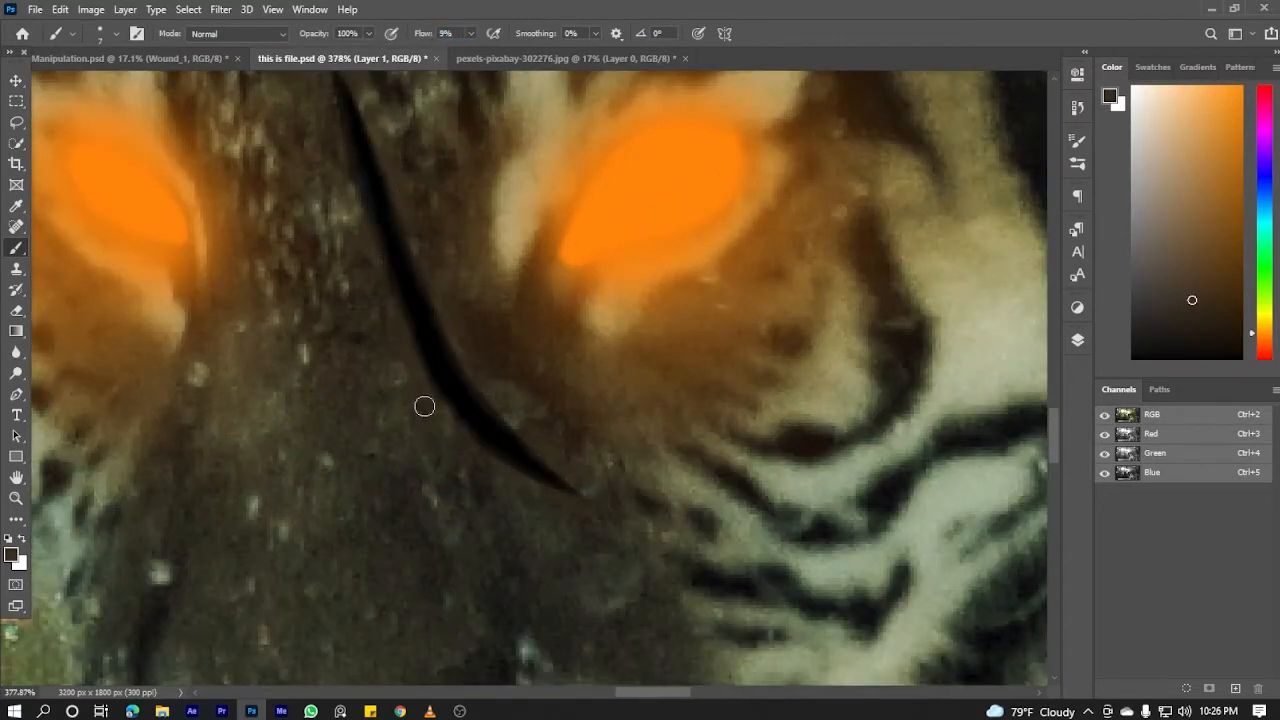
scroll(514, 470, "down", 4)
scroll(494, 429, "up", 4)
Choose a lighter brown foreground colour for shading the fur beside the slash
left_click(13, 556)
left_click(546, 246)
left_click(834, 92)
scroll(555, 380, "down", 4)
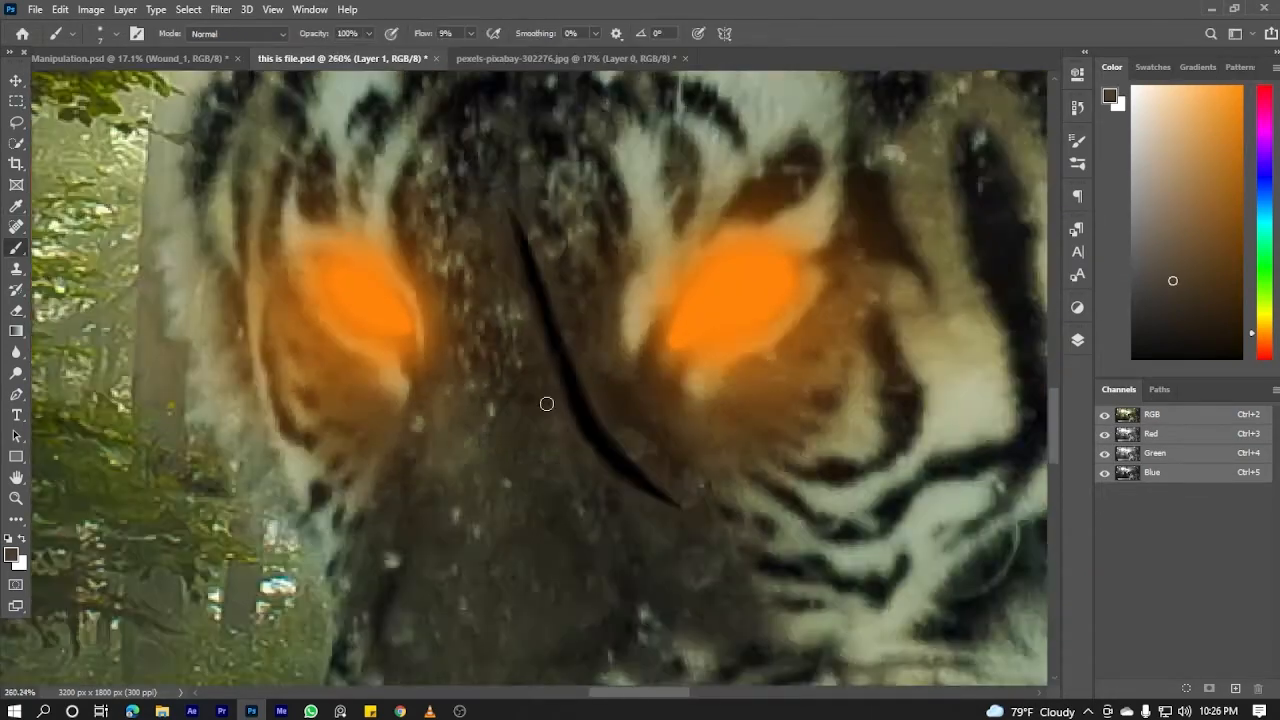
scroll(541, 245, "down", 1)
Add a new layer above the slash and set the foreground colour to red #ae2727
left_click(1077, 352)
left_click(1008, 677)
left_click(11, 555)
left_click_drag(692, 290, 692, 306)
left_click(628, 165)
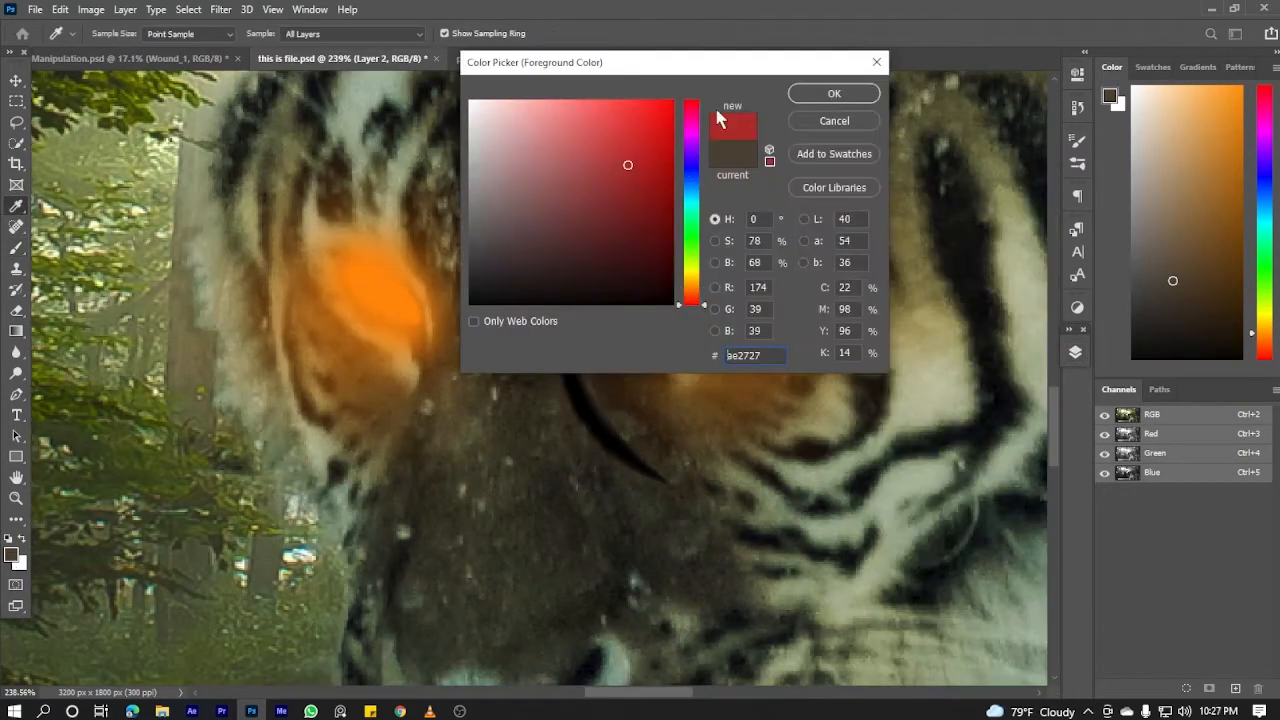
key("Return")
Paint red along the full length of the slash between the tiger's eyes at 9% flow
key("b")
left_click_drag(526, 249, 594, 434)
scroll(600, 440, "up", 3)
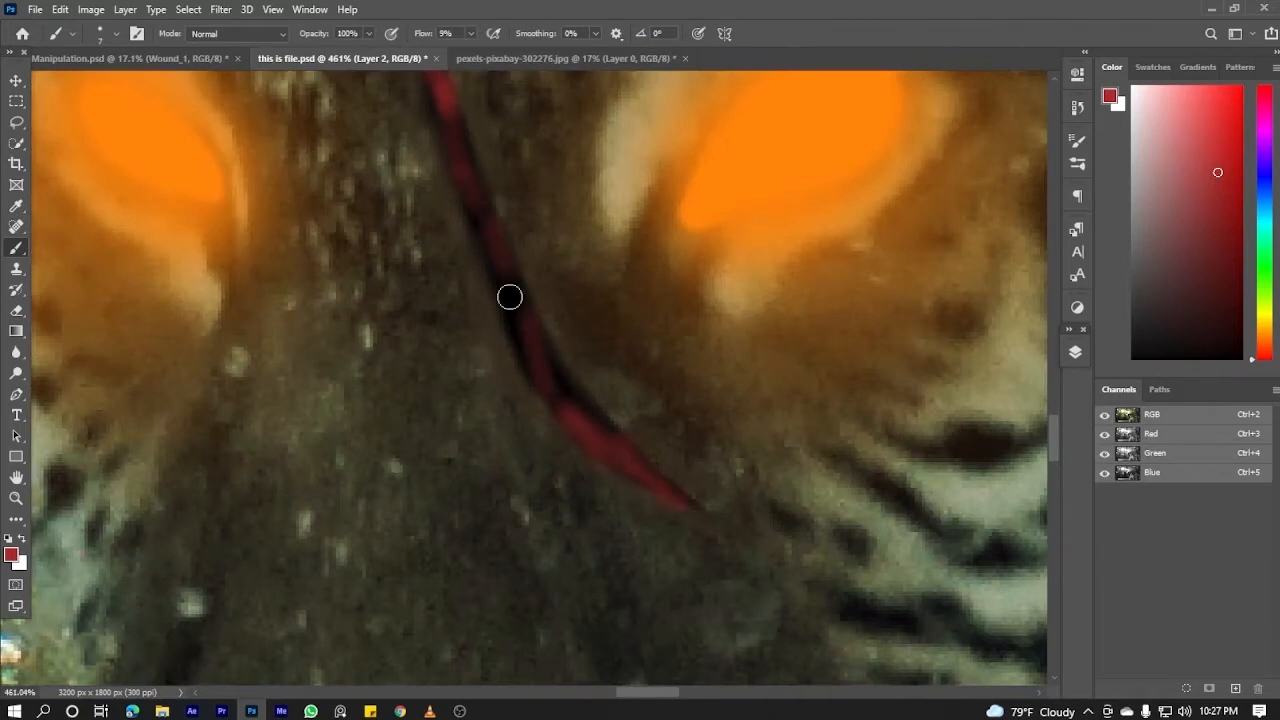
left_click_drag(509, 297, 618, 452)
left_click_drag(490, 239, 562, 408)
left_click_drag(474, 206, 487, 268)
scroll(462, 145, "down", 4)
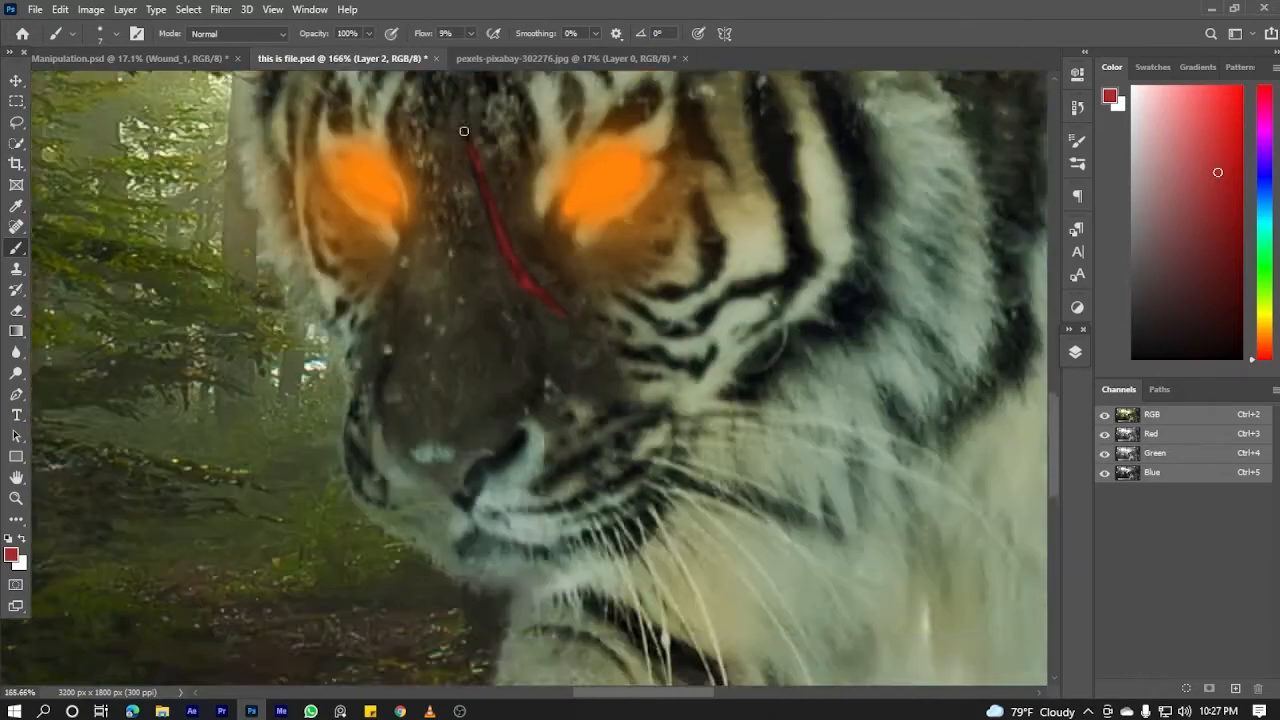
Add bright orange highlights along the middle and lower part of the red slash with a size 5 brush
scroll(464, 129, "up", 2)
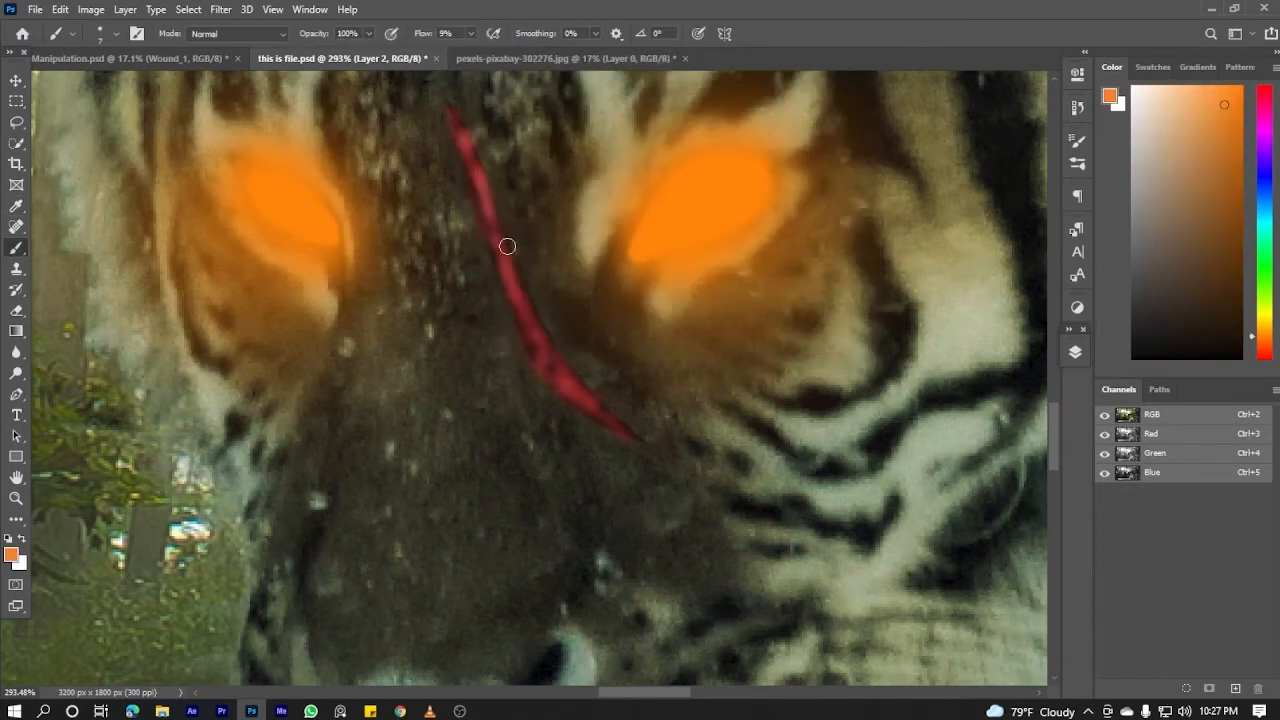
scroll(537, 357, "up", 3)
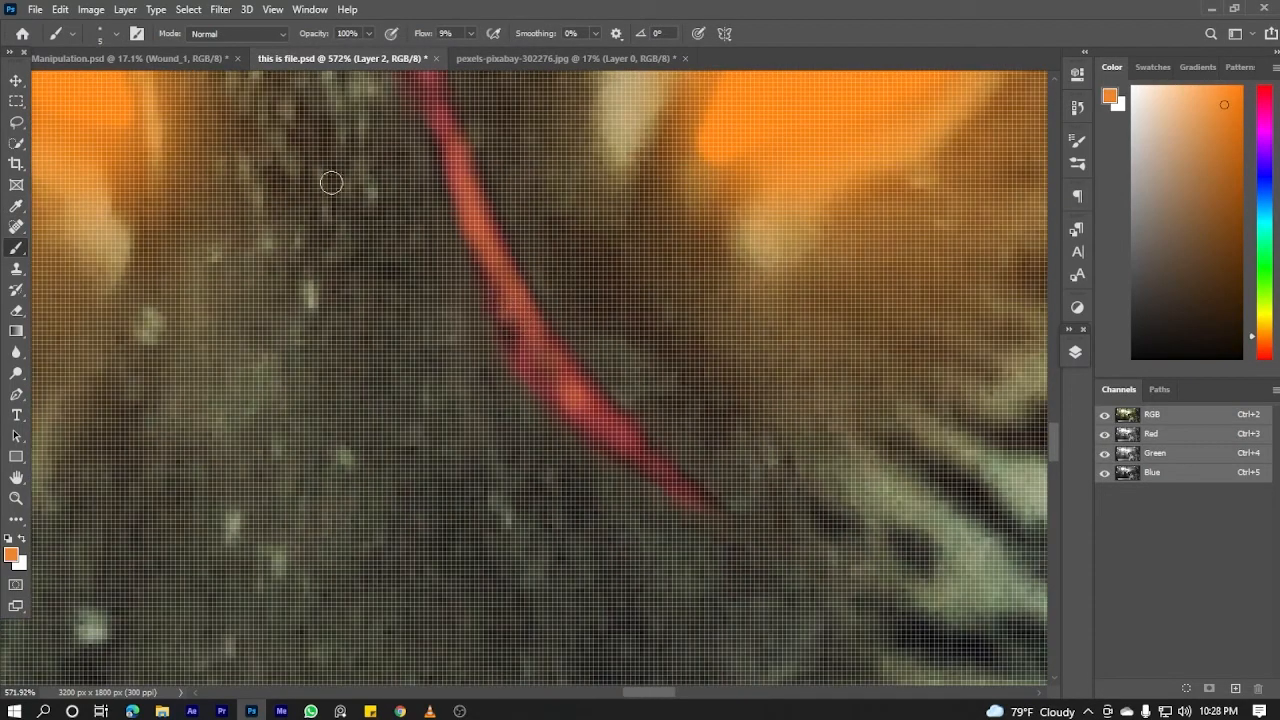
mouse_move(503, 291)
left_mouse_down()
mouse_move(542, 373)
mouse_move(644, 476)
mouse_move(606, 446)
left_mouse_up()
scroll(564, 316, "down", 7)
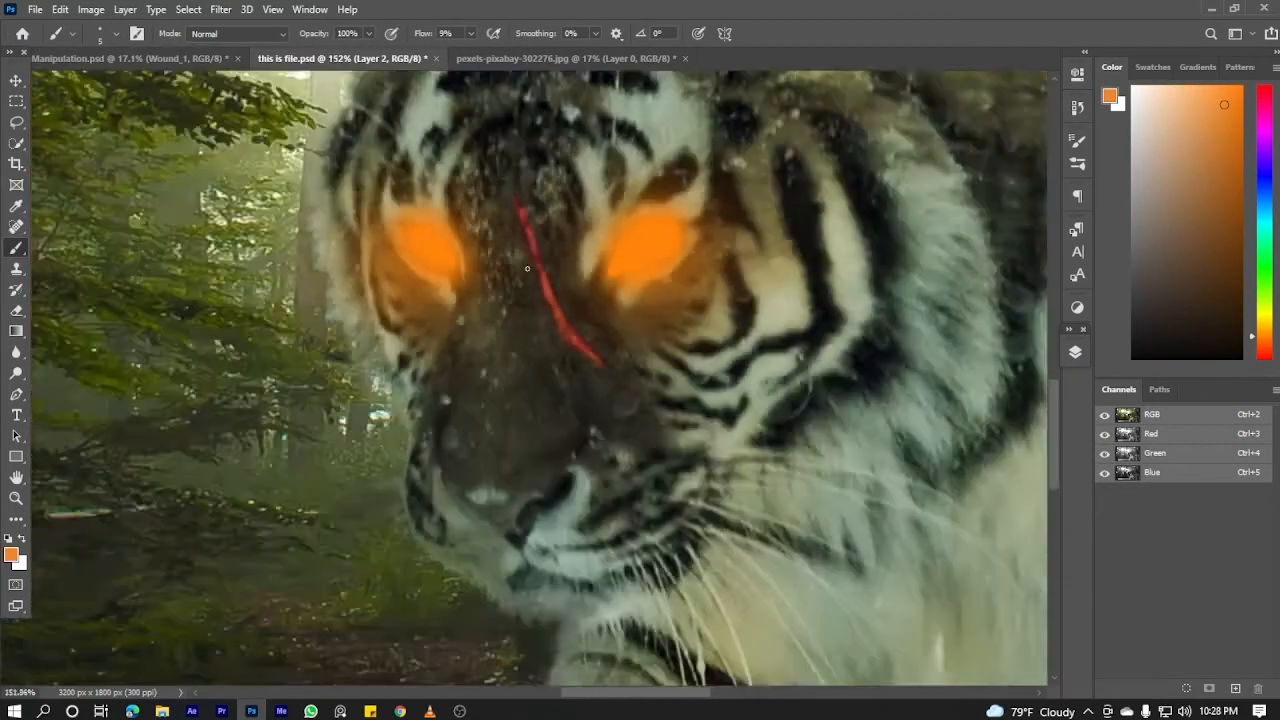
Sample dark fur tones and trim the edges of the slash with a size 5 brush at 9% flow
scroll(530, 244, "up", 5)
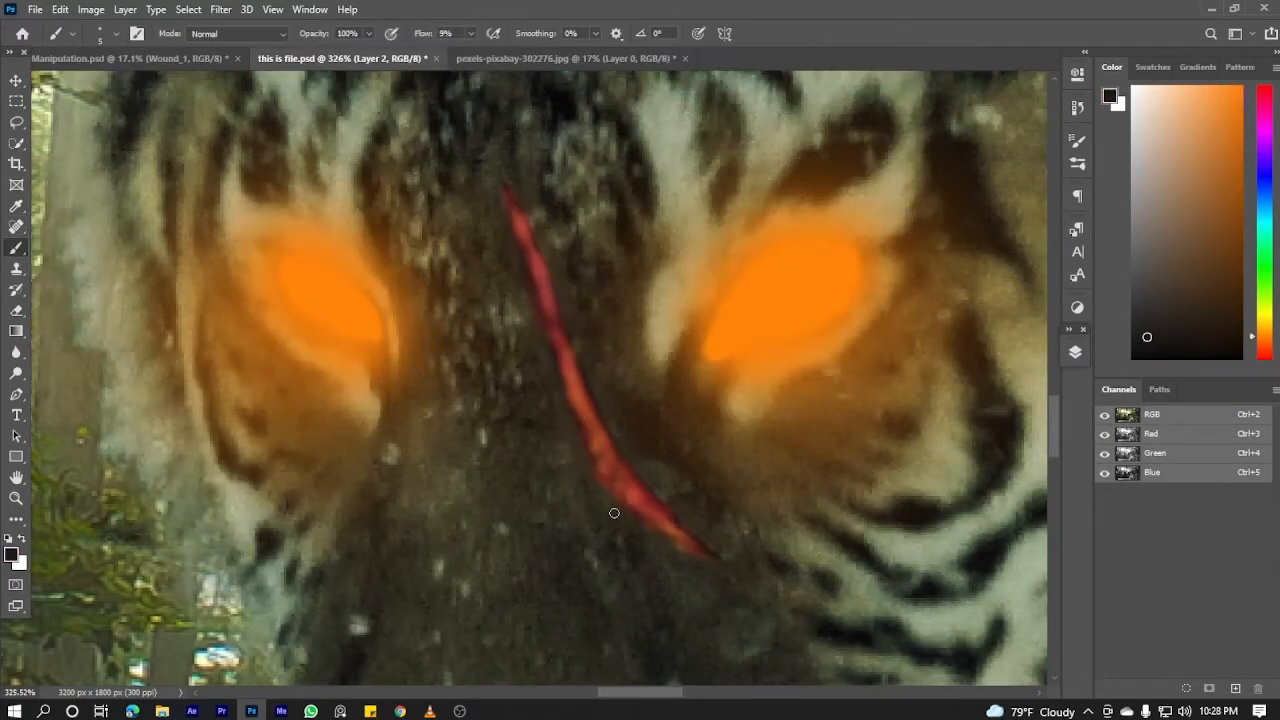
scroll(552, 253, "down", 4)
scroll(547, 163, "up", 2)
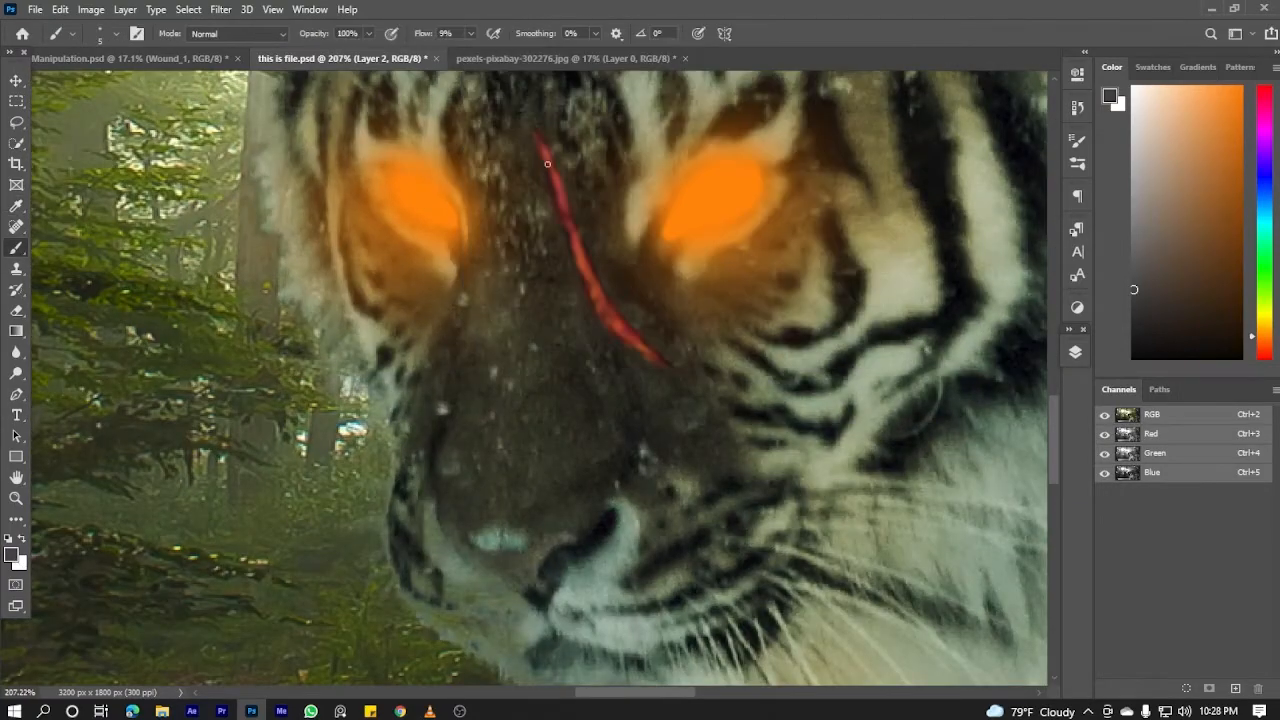
scroll(547, 163, "up", 3)
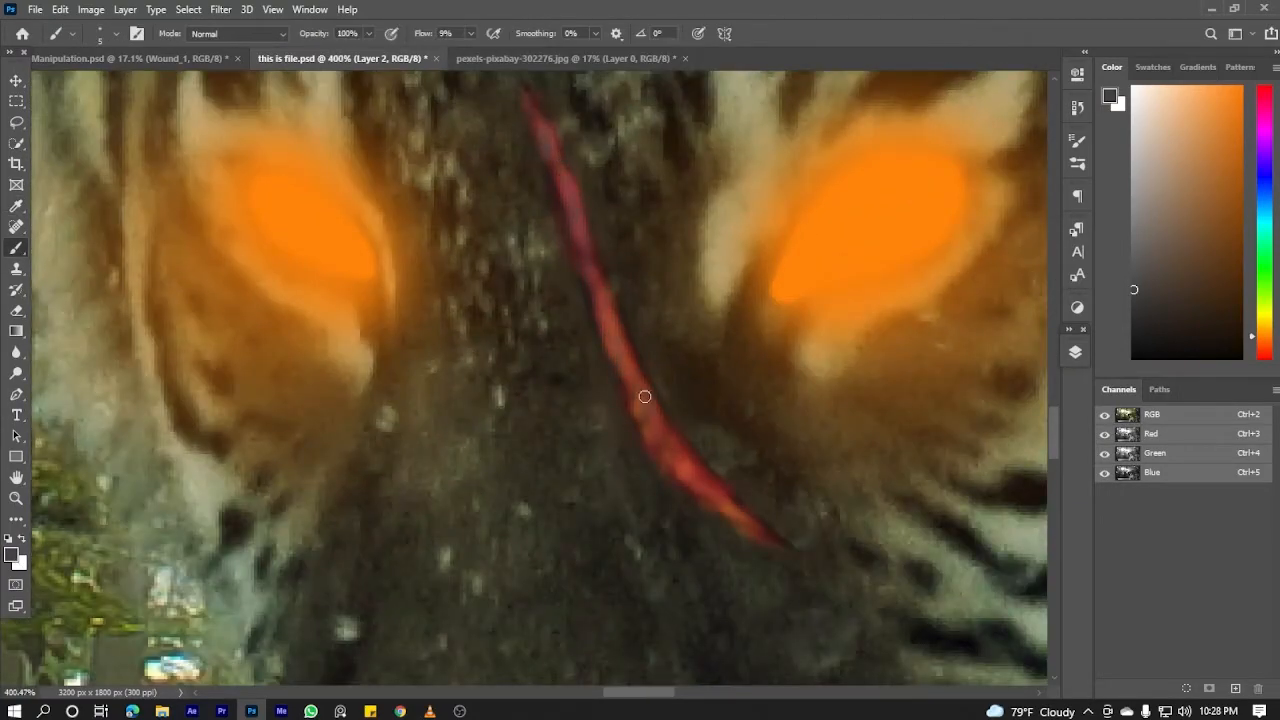
scroll(573, 440, "down", 8)
Set the foreground colour to pure red #ff0000 and brighten the slash with it
left_click(11, 554)
left_click(691, 304)
left_click(672, 101)
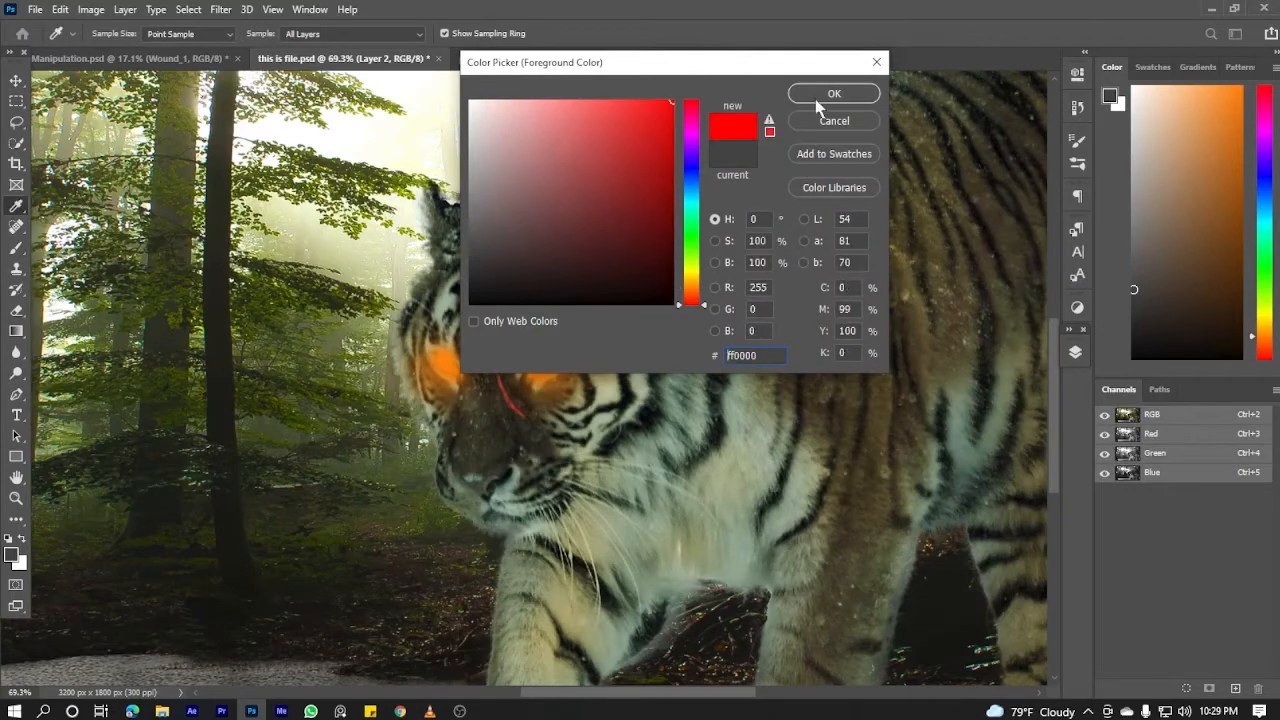
left_click(833, 93)
key("b")
scroll(475, 229, "up", 5)
scroll(487, 282, "up", 3)
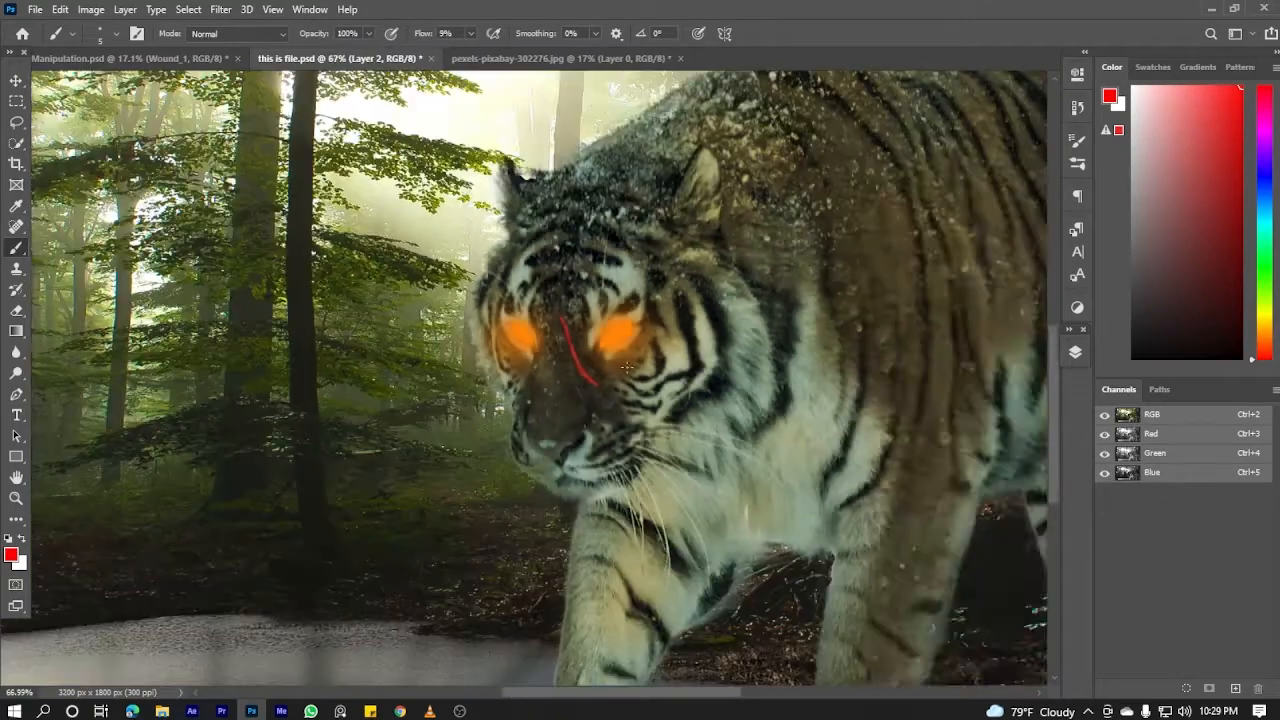
Choose a dark red foreground colour and raise the brush flow to 21%
left_click(11, 554)
left_click(657, 237)
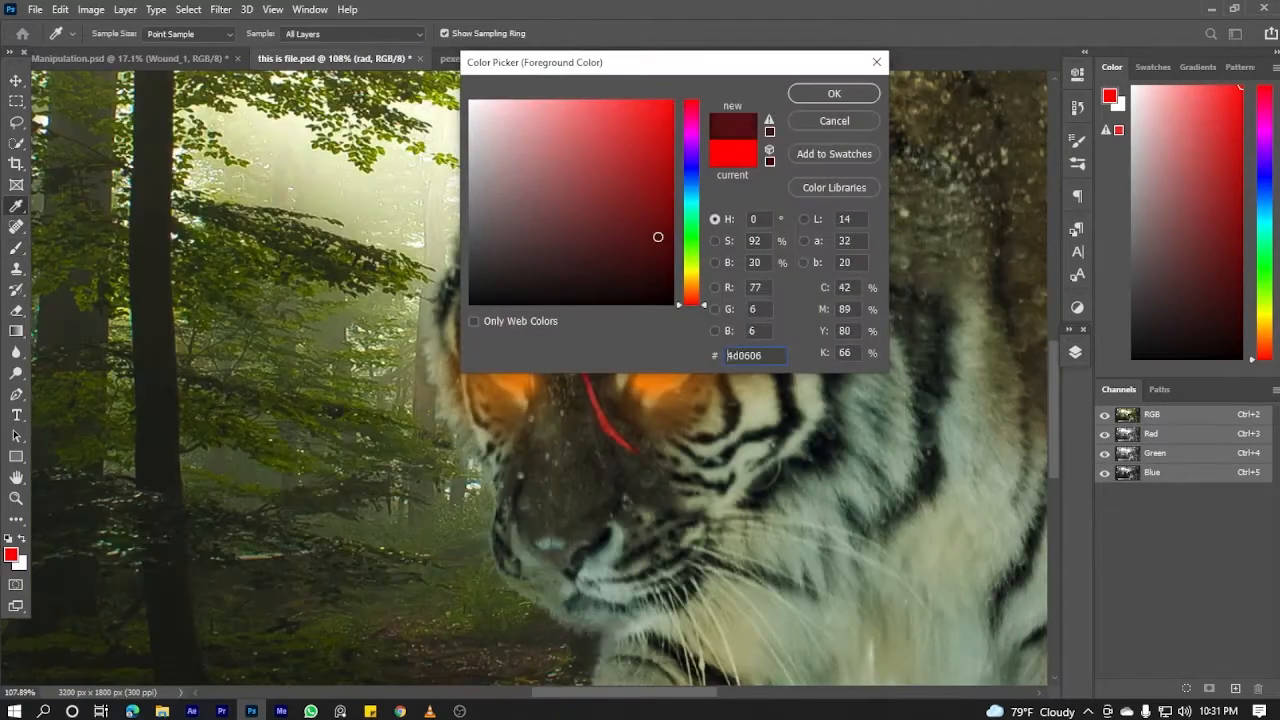
left_click(834, 91)
scroll(592, 250, "up", 6)
scroll(634, 372, "up", 4)
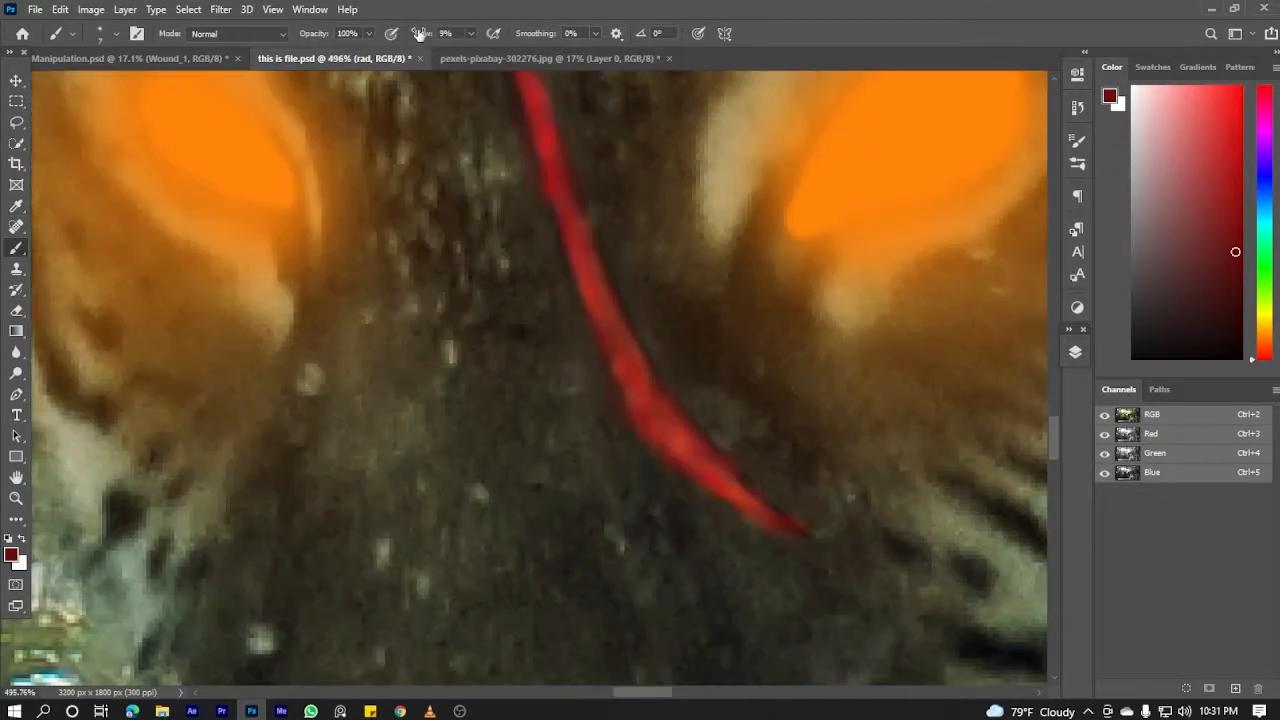
left_click_drag(419, 33, 431, 33)
Paint over the slash with dark red from its upper end to its lower tip
mouse_move(568, 192)
left_mouse_down()
mouse_move(597, 323)
mouse_move(758, 507)
left_mouse_up()
scroll(650, 425, "down", 5)
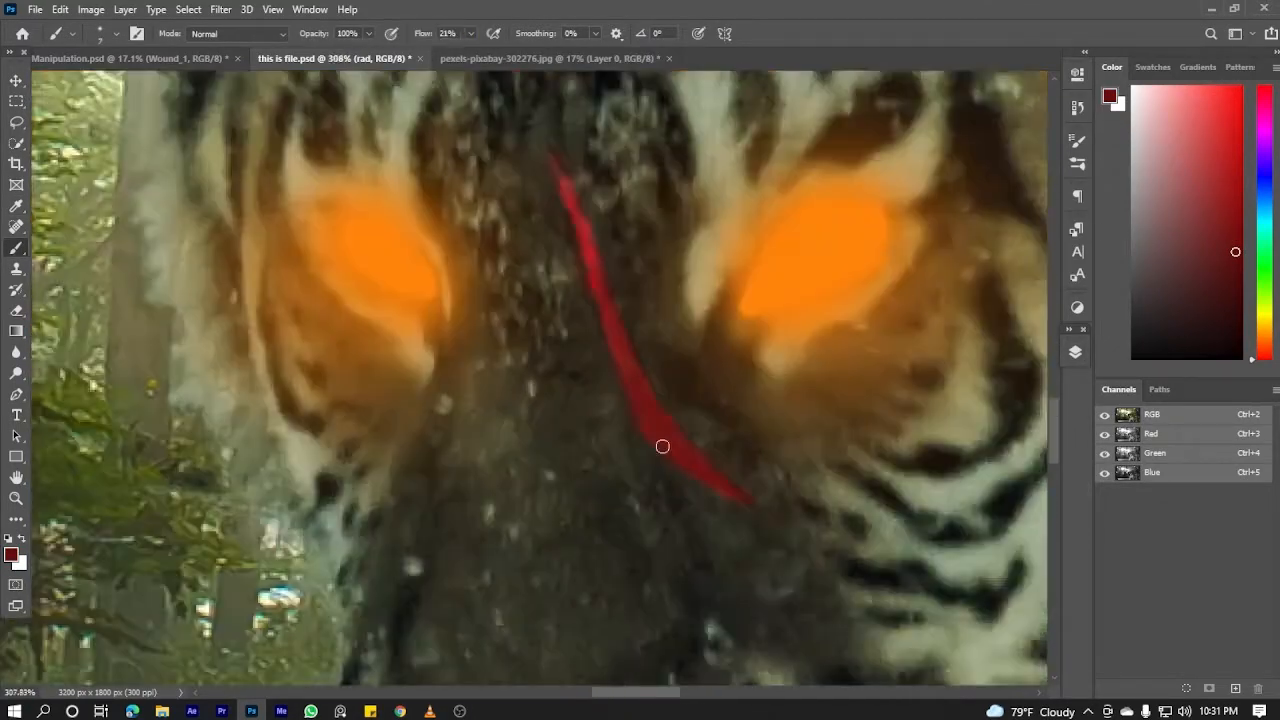
scroll(662, 443, "up", 4)
scroll(694, 472, "down", 3)
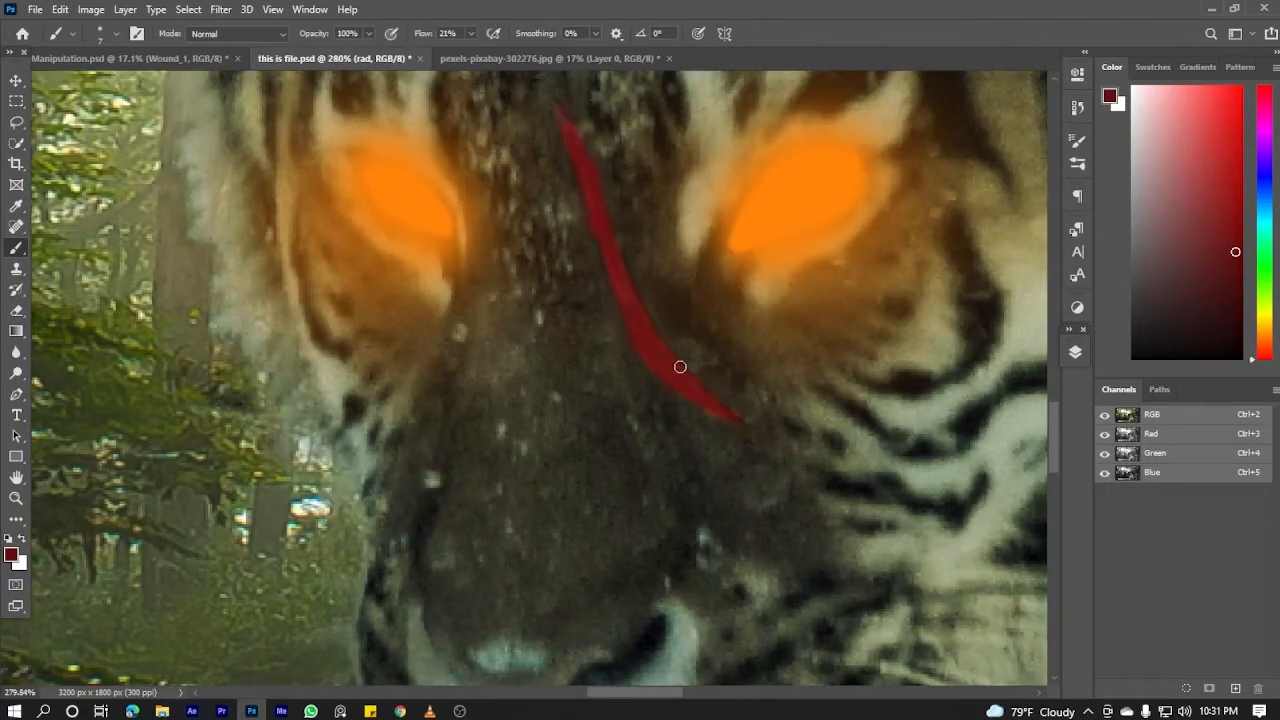
scroll(660, 316, "down", 8)
Merge the red paint layer, Layer 1 and the original slash layer into a single layer named "Wound_"
left_click(1075, 352)
left_click(985, 317, "shift")
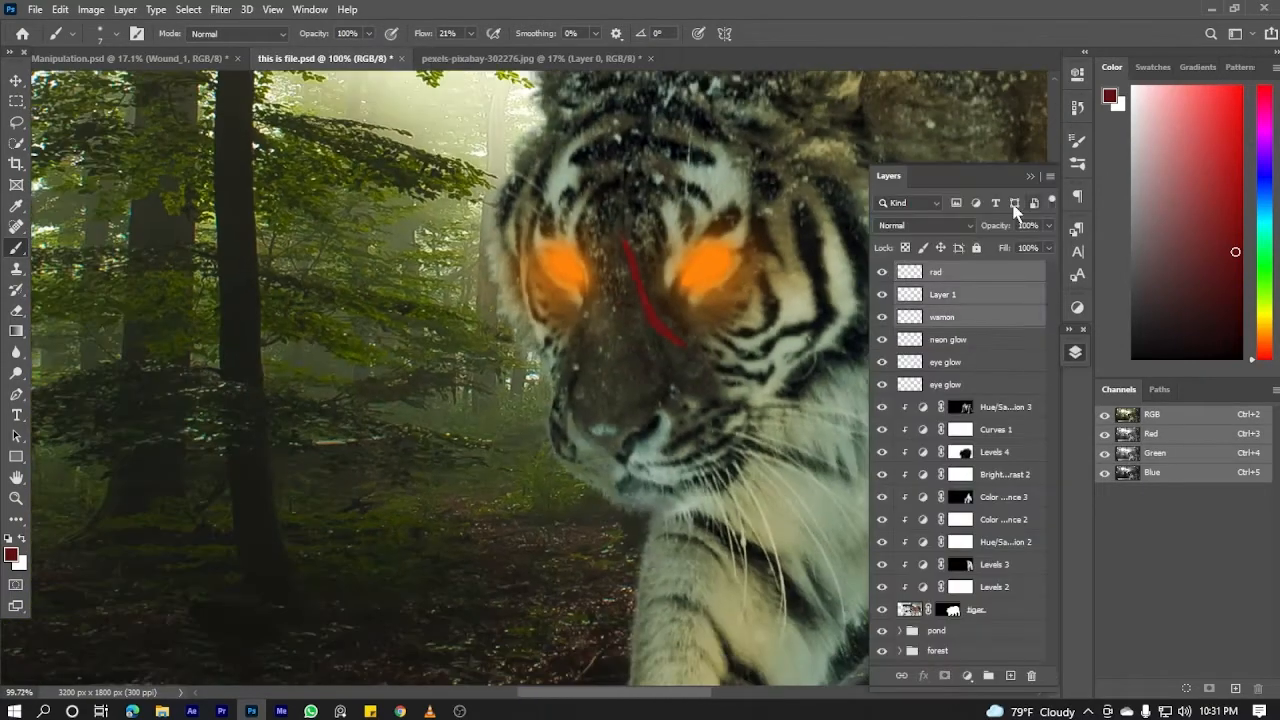
right_click(944, 318)
left_click(1000, 105)
left_click(762, 187)
right_click(940, 290)
left_click(975, 491)
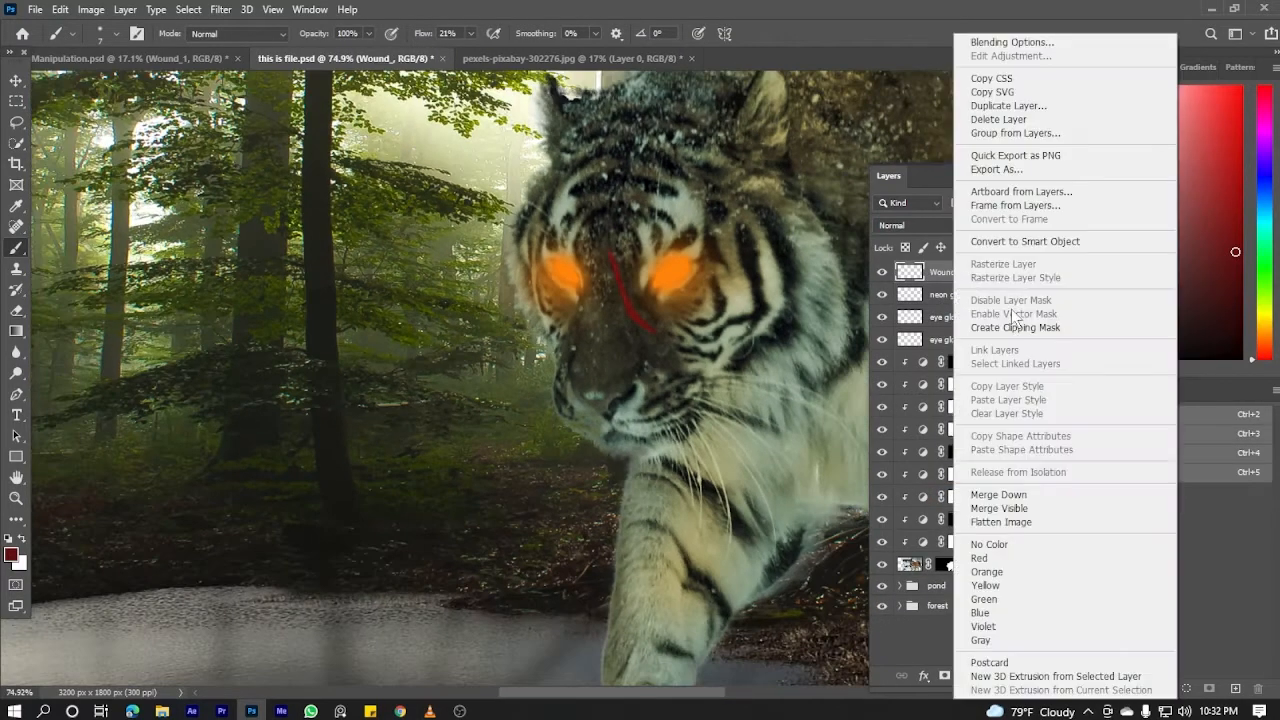
Duplicate the "Wound_" layer as "Wound_ 2"
left_click(1000, 106)
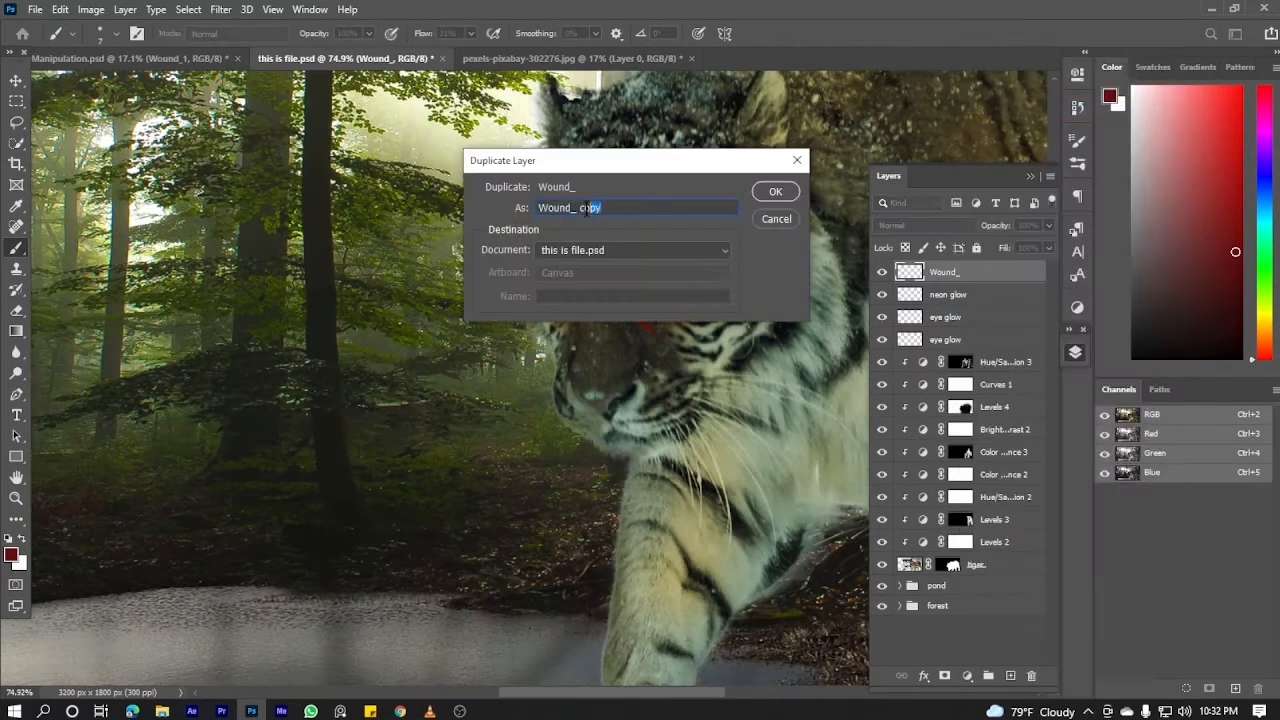
left_click(765, 187)
scroll(627, 293, "up", 2)
Scale the duplicated slash to about 66% and place it on the tiger's nose, just below and left of the first
key("ctrl+t")
left_click_drag(651, 298, 651, 352)
left_click_drag(709, 431, 672, 377)
left_click_drag(629, 341, 629, 351)
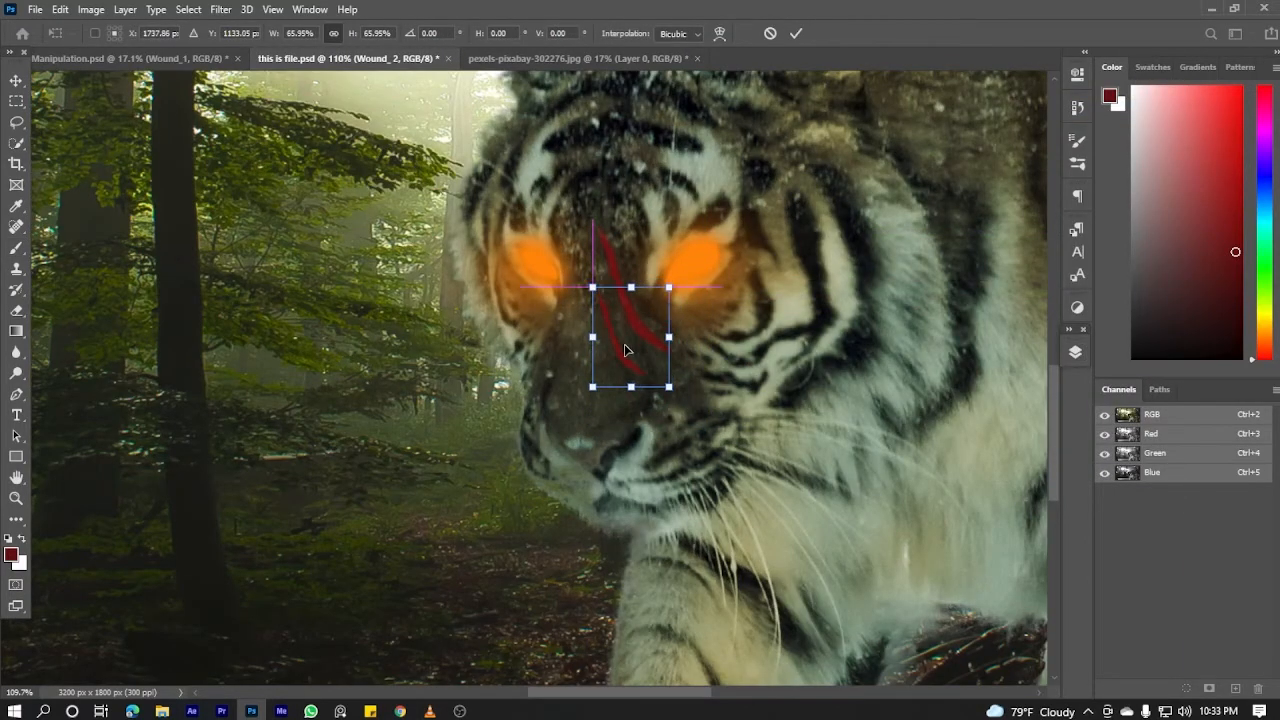
key("Return")
Paint a bright orange-red glow along the smaller second slash at 21% flow
scroll(532, 402, "up", 3)
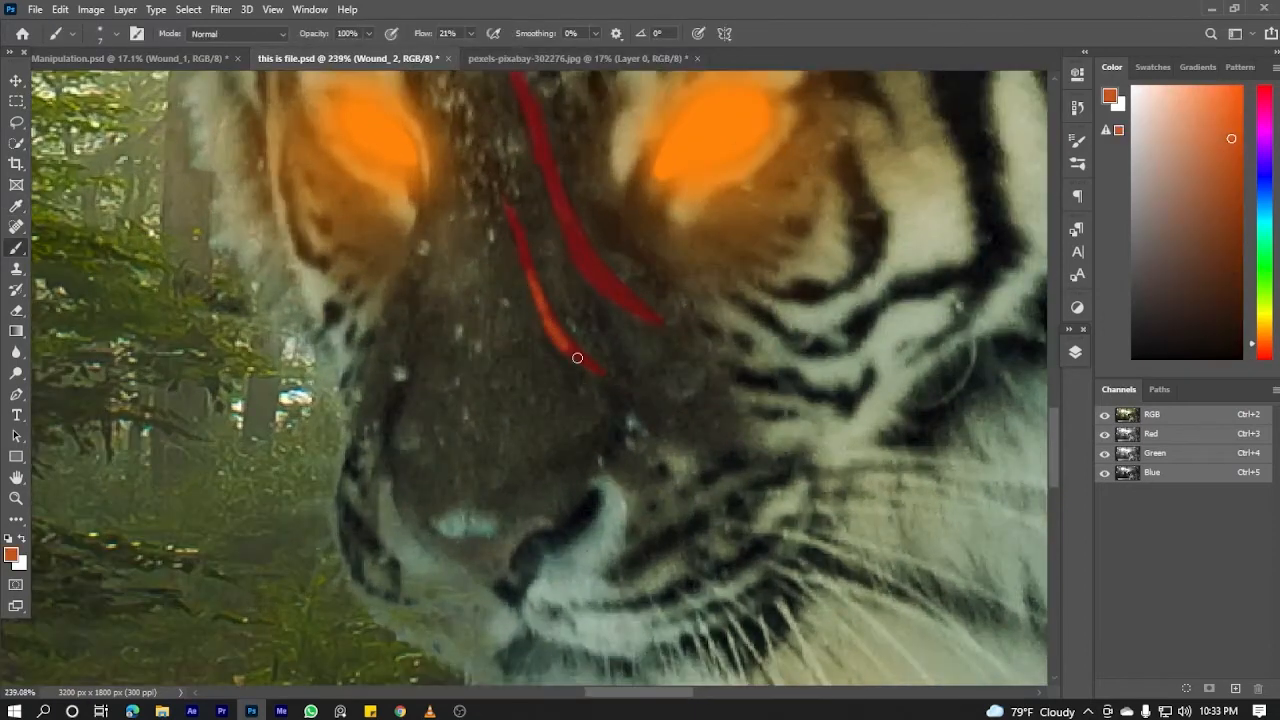
left_click_drag(517, 236, 527, 268)
scroll(807, 168, "down", 4)
Sample surrounding dark fur tones and trim the edges of the slashes with a size 7 brush
scroll(568, 279, "up", 7)
left_click(760, 354, "alt")
left_click_drag(760, 354, 814, 540)
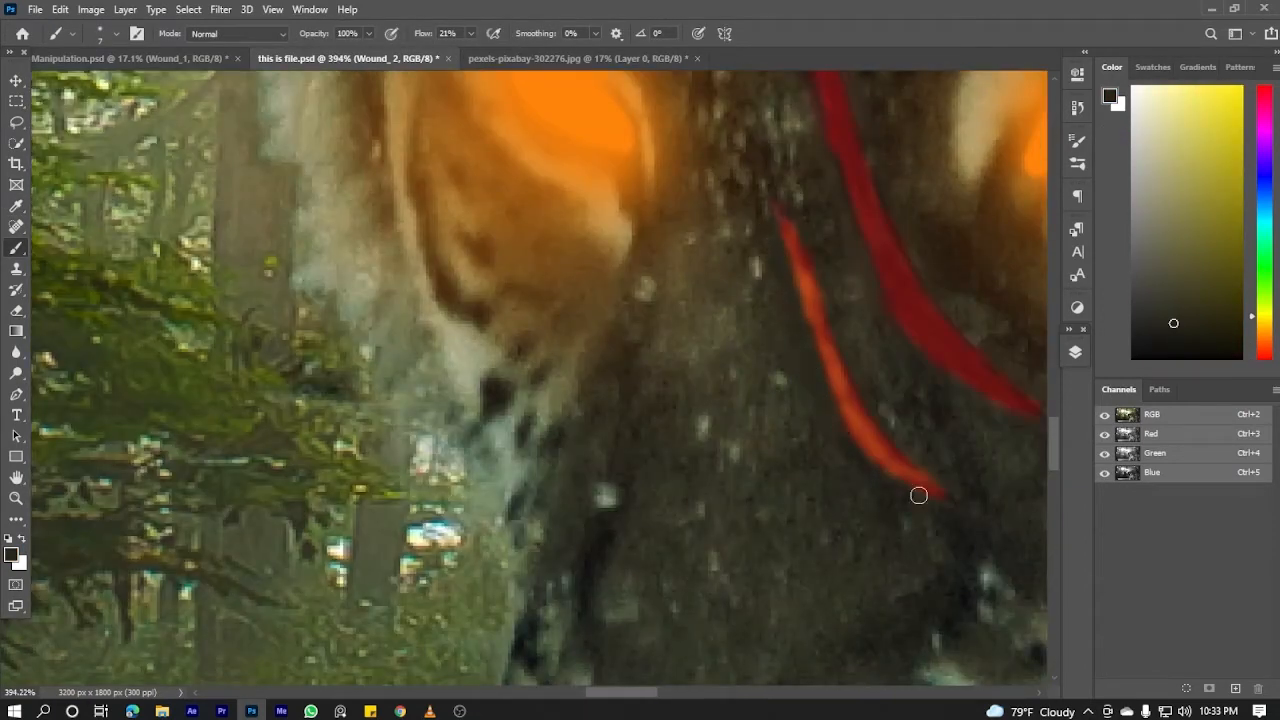
key("super")
left_click(866, 378, "alt")
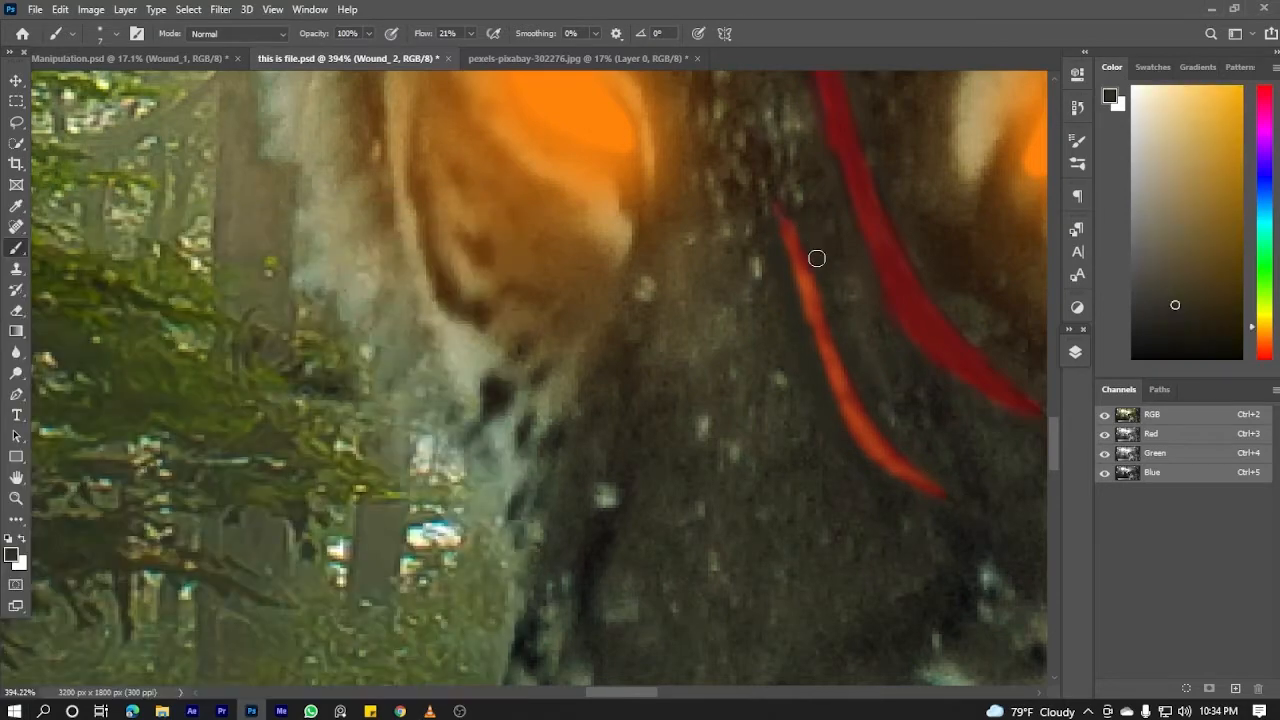
scroll(795, 298, "down", 3)
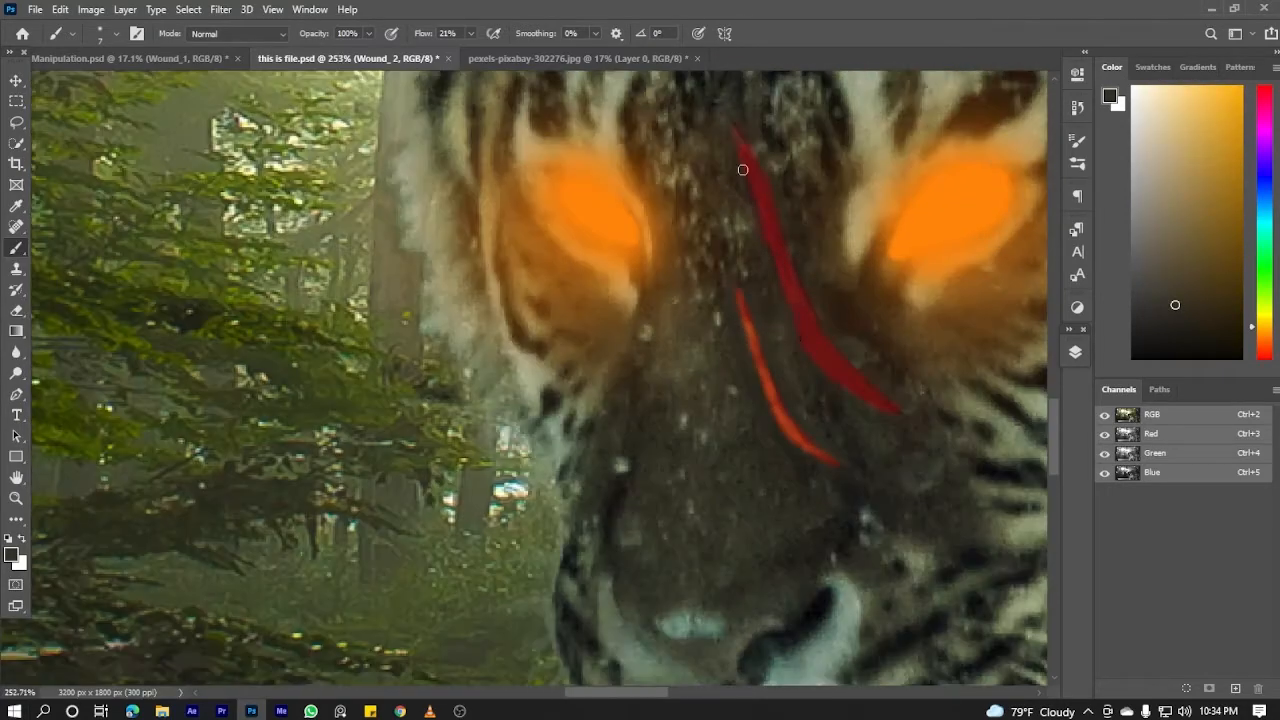
left_click(755, 232, "alt")
scroll(681, 322, "down", 5)
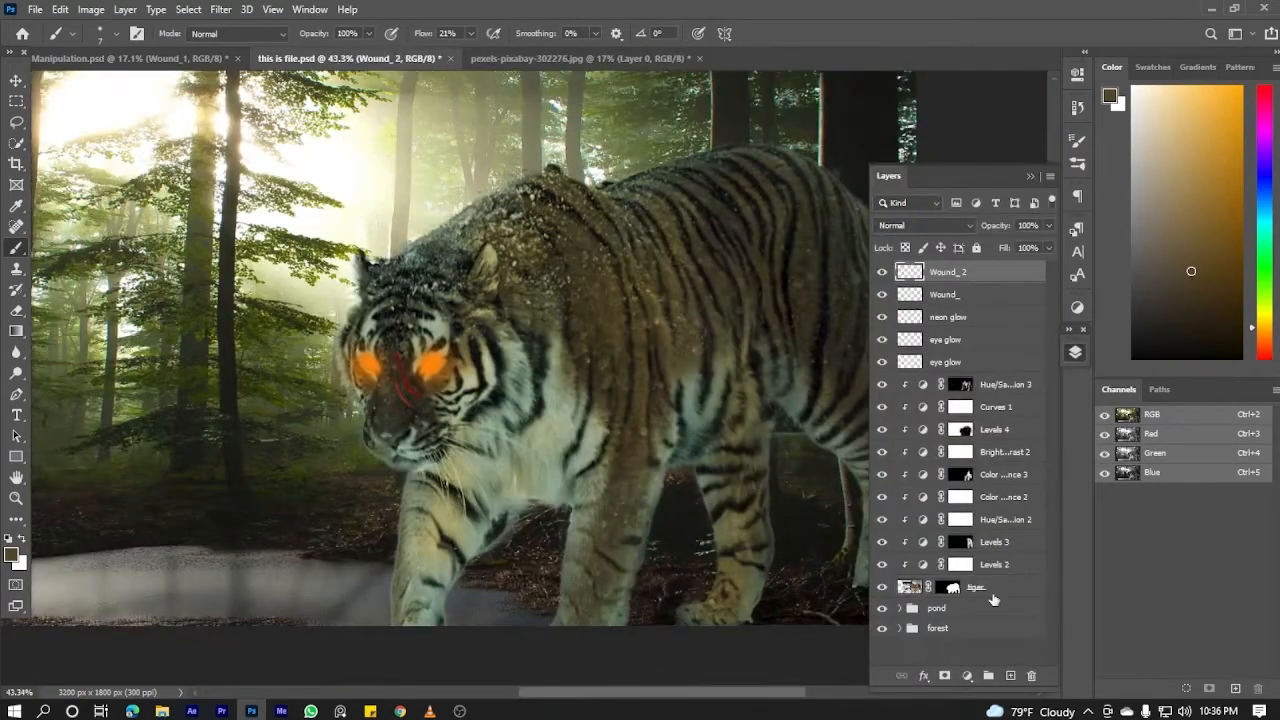
Group the tiger, its adjustments, the eye glows and both wound layers, and name the group "taiger"
left_click(993, 595, "shift")
key("ctrl+g")
double_click(945, 273)
type("cat")
left_click(948, 400)
scroll(567, 235, "down", 1)
key("v")
left_click(1078, 355)
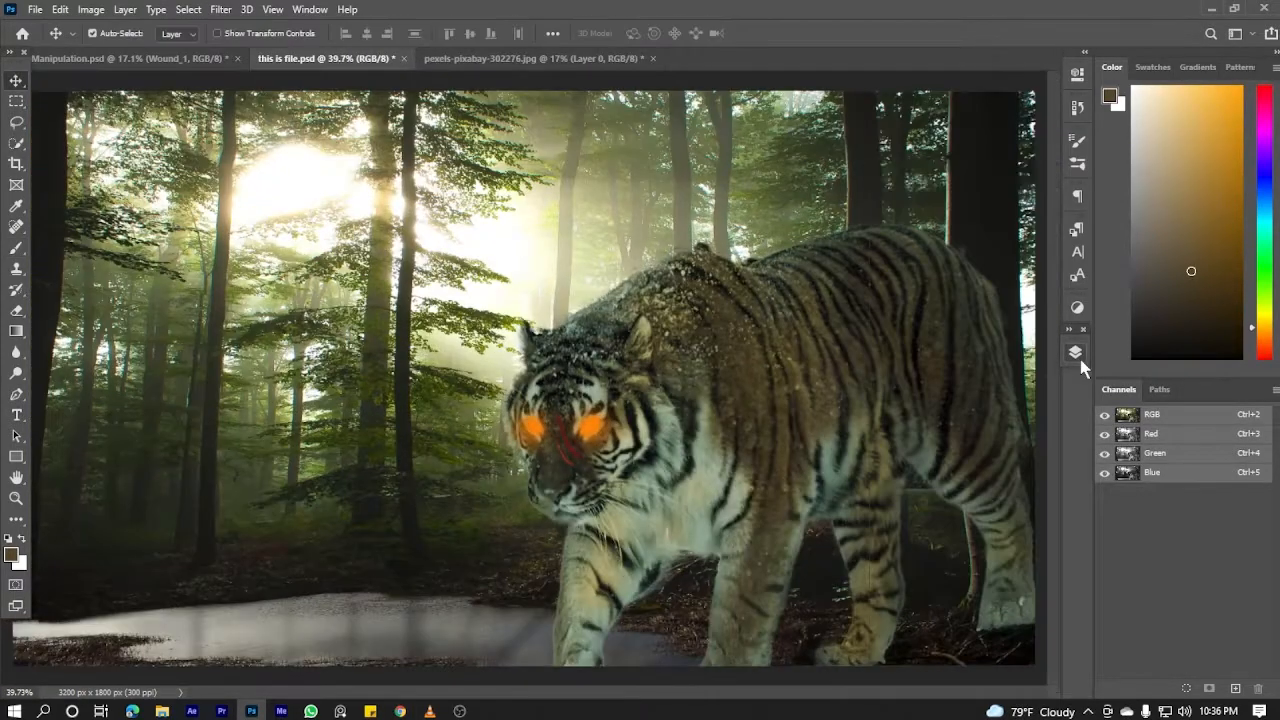
Duplicate the forest layer and move the copy above the "taiger" group
left_click(1077, 355)
scroll(508, 417, "down", 3)
left_click(937, 312)
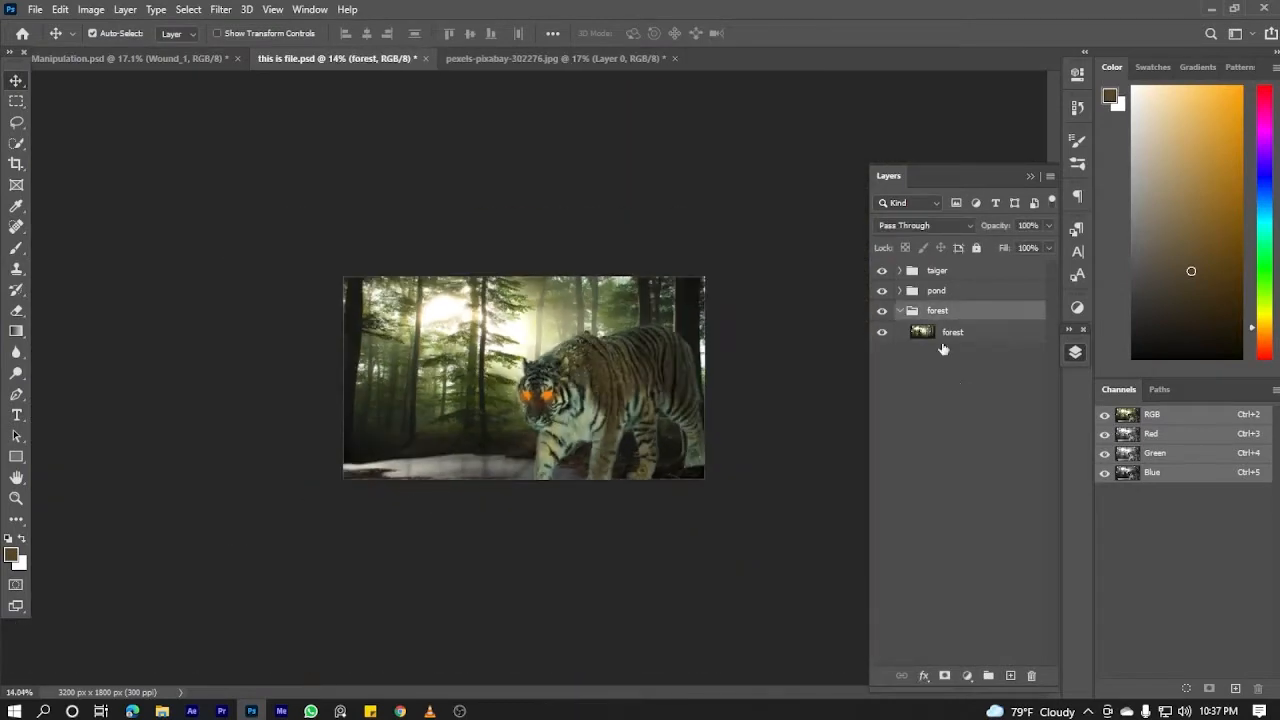
left_click(952, 336)
key("ctrl+j")
left_click_drag(963, 335, 955, 271)
Rename the duplicated forest layer as "forest overley"
scroll(992, 280, "down", 2)
type("overley")
key("Return")
left_click(1075, 352)
Start a Pen tool path at the image's upper edge and trace the upper left side of the thinner dark foreground trunk
scroll(612, 410, "up", 12)
key("p")
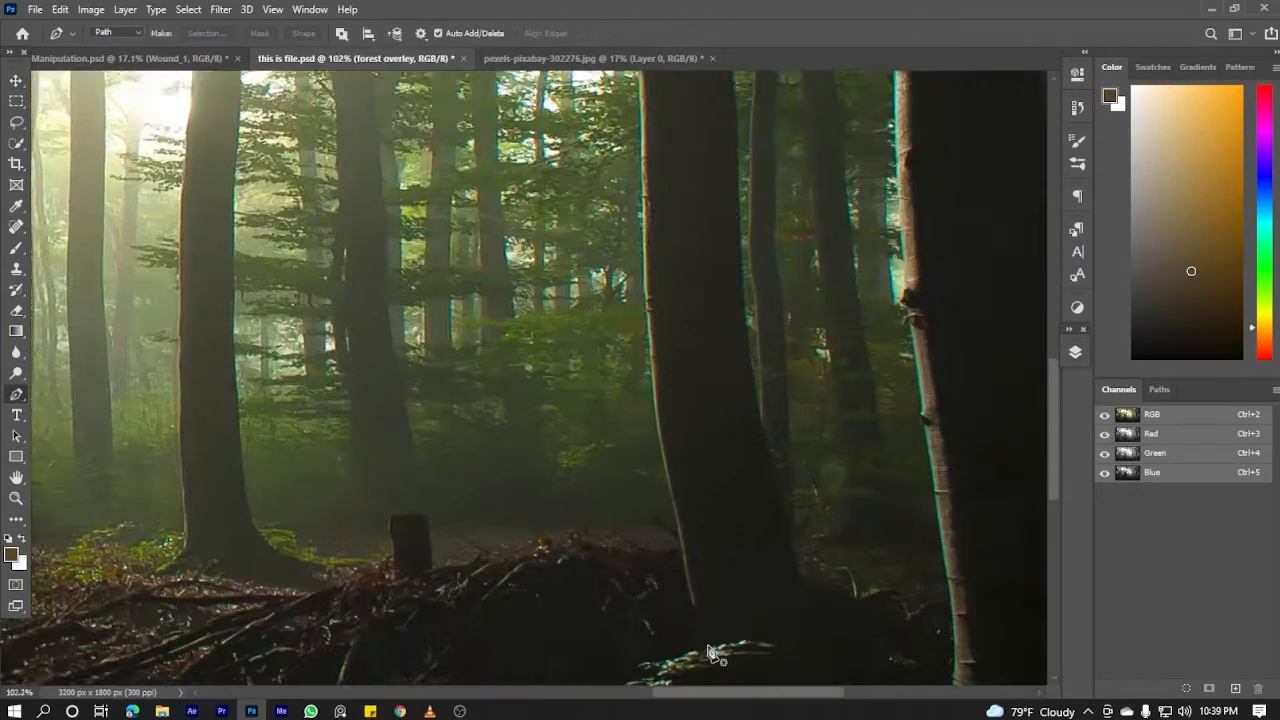
scroll(689, 217, "up", 5)
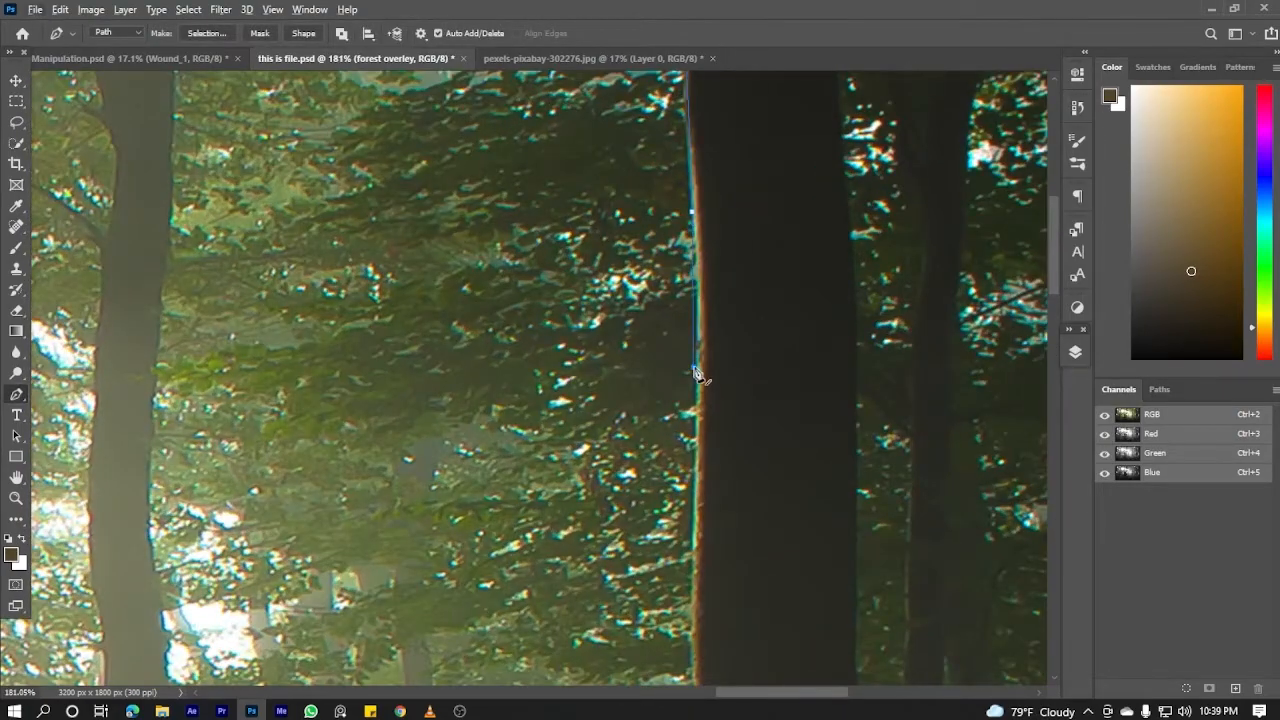
scroll(697, 490, "down", 2)
left_click_drag(750, 500, 771, 106)
left_click_drag(785, 264, 800, 115)
left_click(770, 482)
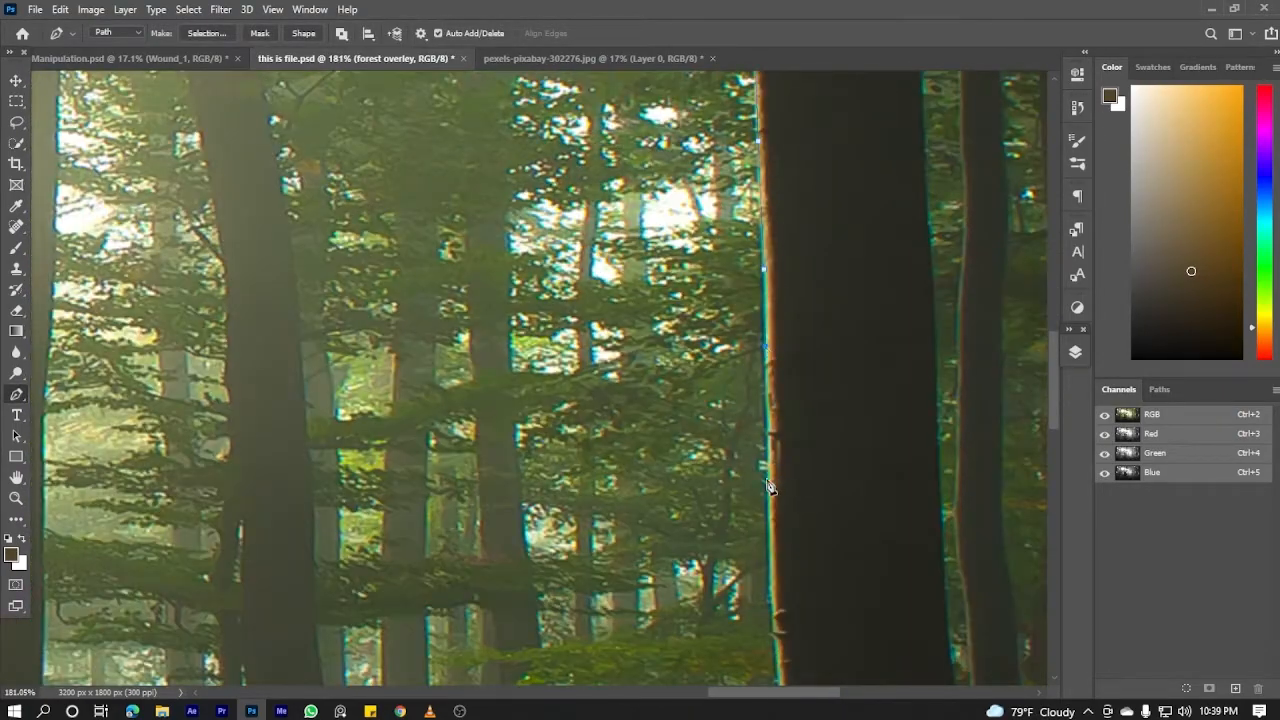
Continue the path down the lower left side of the thinner dark trunk to the branches at its base
scroll(771, 484, "up", 3)
left_click(783, 219)
left_click(786, 265)
left_click(792, 328)
left_click_drag(805, 500, 791, 214)
left_click(794, 266)
left_click(807, 320)
left_click_drag(835, 419, 793, 170)
left_click(810, 326)
left_click(821, 390)
scroll(812, 430, "down", 12)
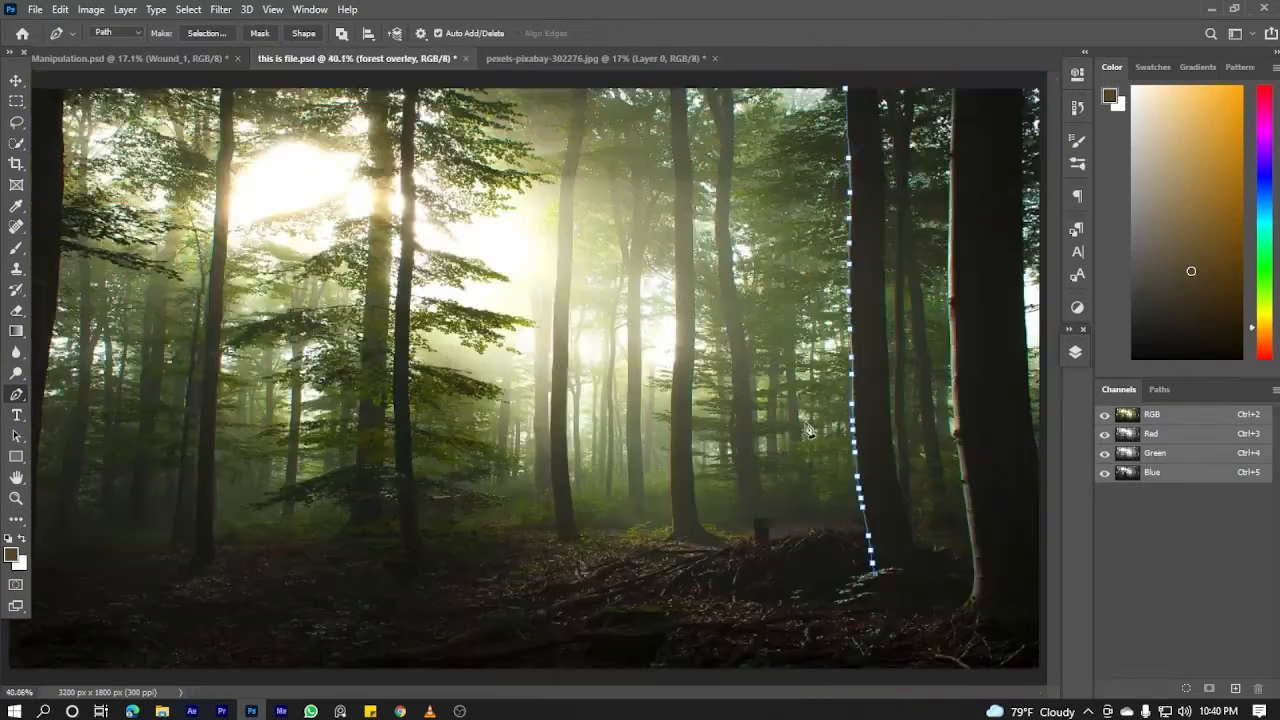
Extend the path down past the image's lower edge and around outside its lower right corner
scroll(983, 482, "up", 6)
left_click_drag(985, 625, 697, 343)
left_click_drag(726, 426, 810, 226)
scroll(810, 230, "down", 8)
scroll(1000, 211, "up", 3)
scroll(985, 300, "down", 6)
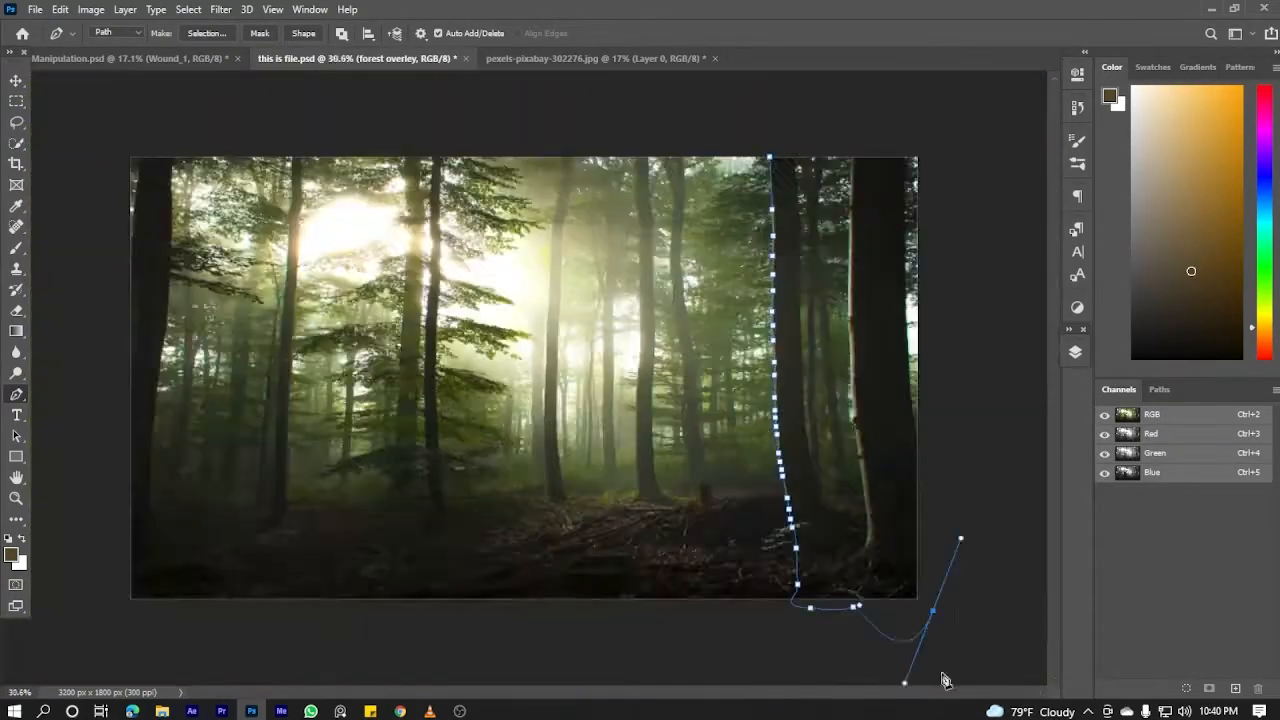
Trace the path upward along the right side of the thick rightmost trunk
scroll(958, 483, "up", 6)
scroll(869, 372, "up", 4)
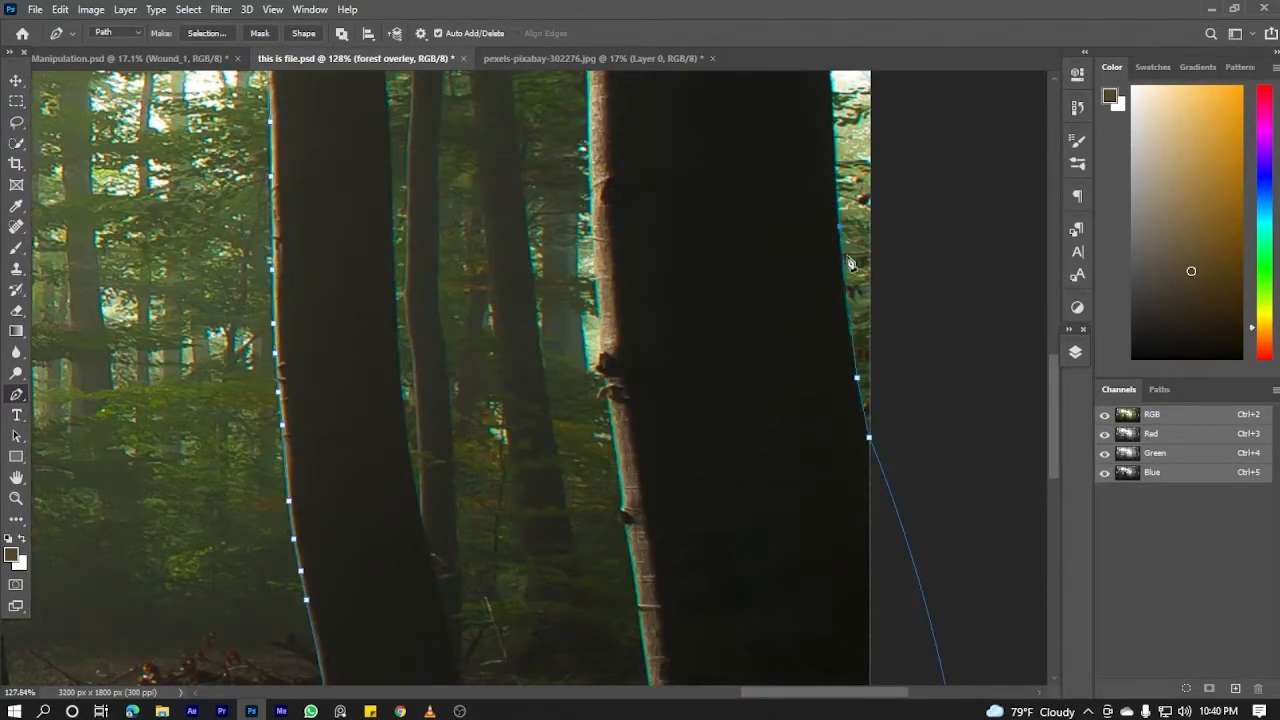
scroll(845, 255, "up", 4)
scroll(836, 412, "up", 4)
scroll(820, 450, "up", 4)
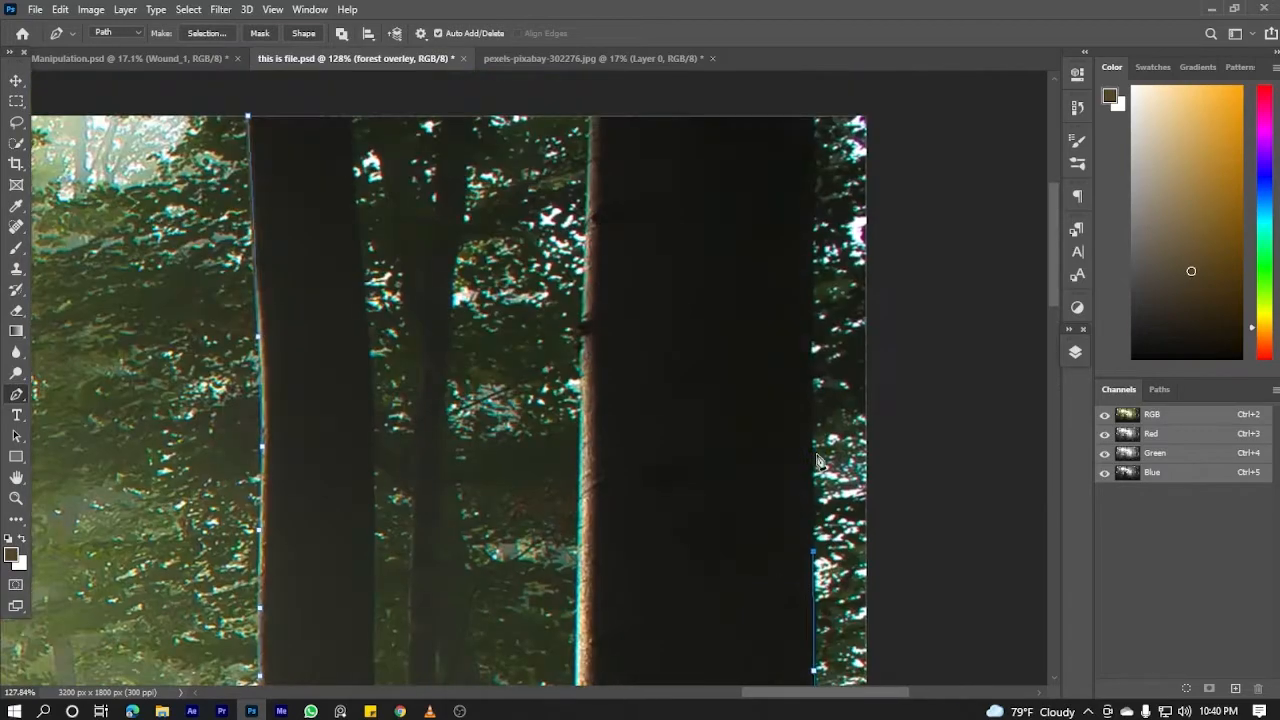
Continue the path from the image's upper edge down the left side of the thick rightmost trunk to its base
left_click(590, 116)
left_click_drag(775, 640, 818, 640)
left_click(673, 542)
left_click_drag(695, 660, 720, 380)
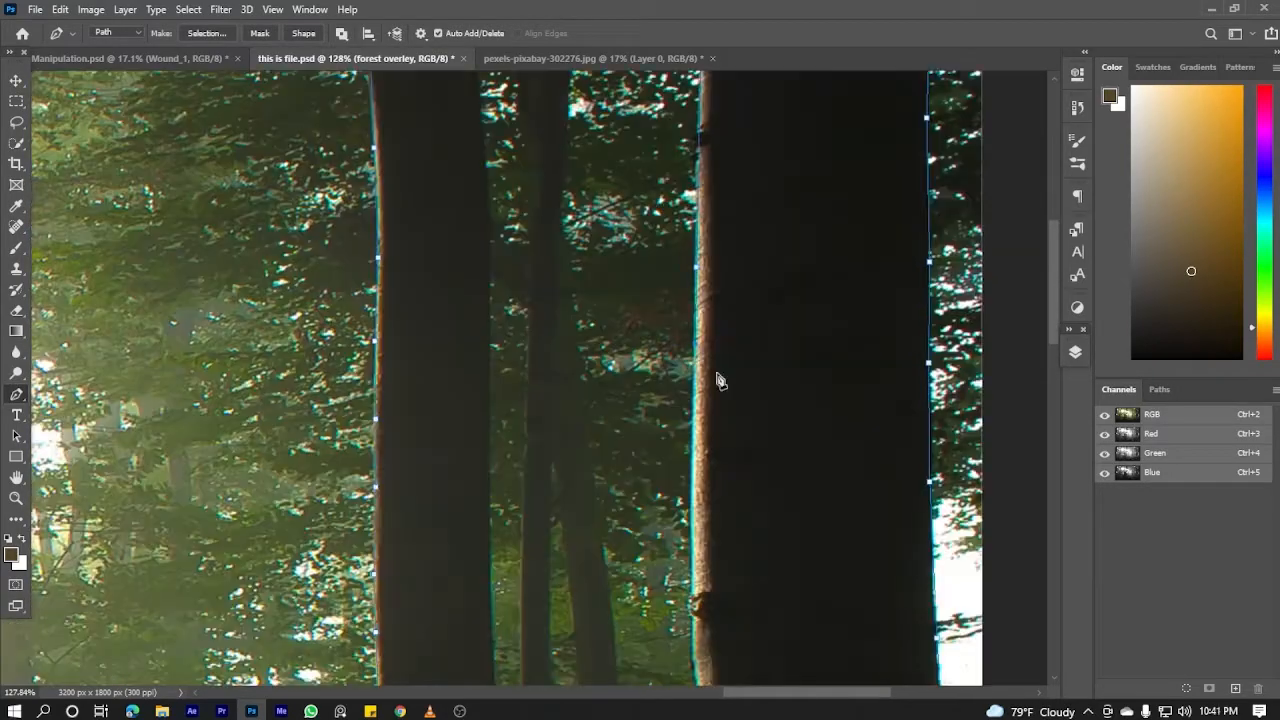
left_click_drag(720, 570, 720, 345)
left_click(692, 410)
left_click(699, 490)
left_click_drag(730, 525, 722, 290)
left_click_drag(735, 500, 740, 300)
left_click_drag(768, 447, 772, 233)
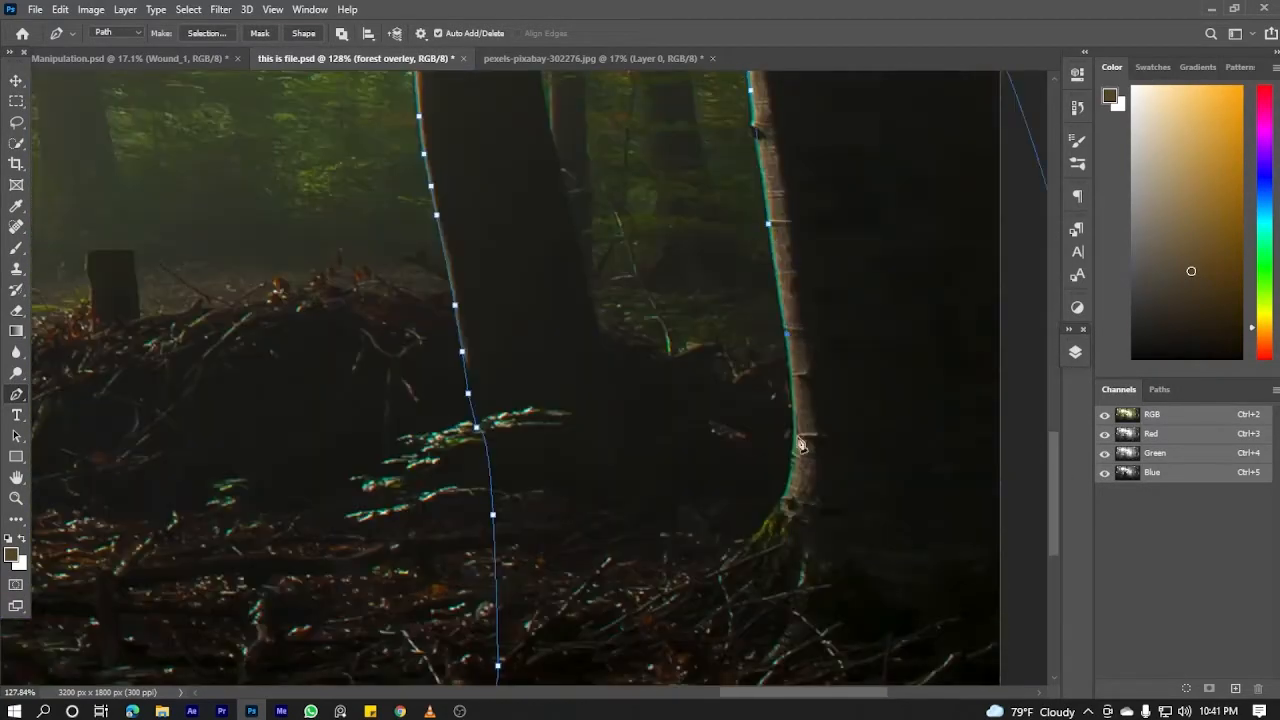
Trace the path across the ground and up the right side of the thinner trunk, close it, and convert it to a selection
left_click(684, 418)
left_click(630, 400)
left_click(599, 296)
left_click(558, 152)
left_click_drag(560, 160, 556, 566)
left_click_drag(520, 102, 537, 383)
left_click(559, 273)
scroll(519, 328, "down", 8)
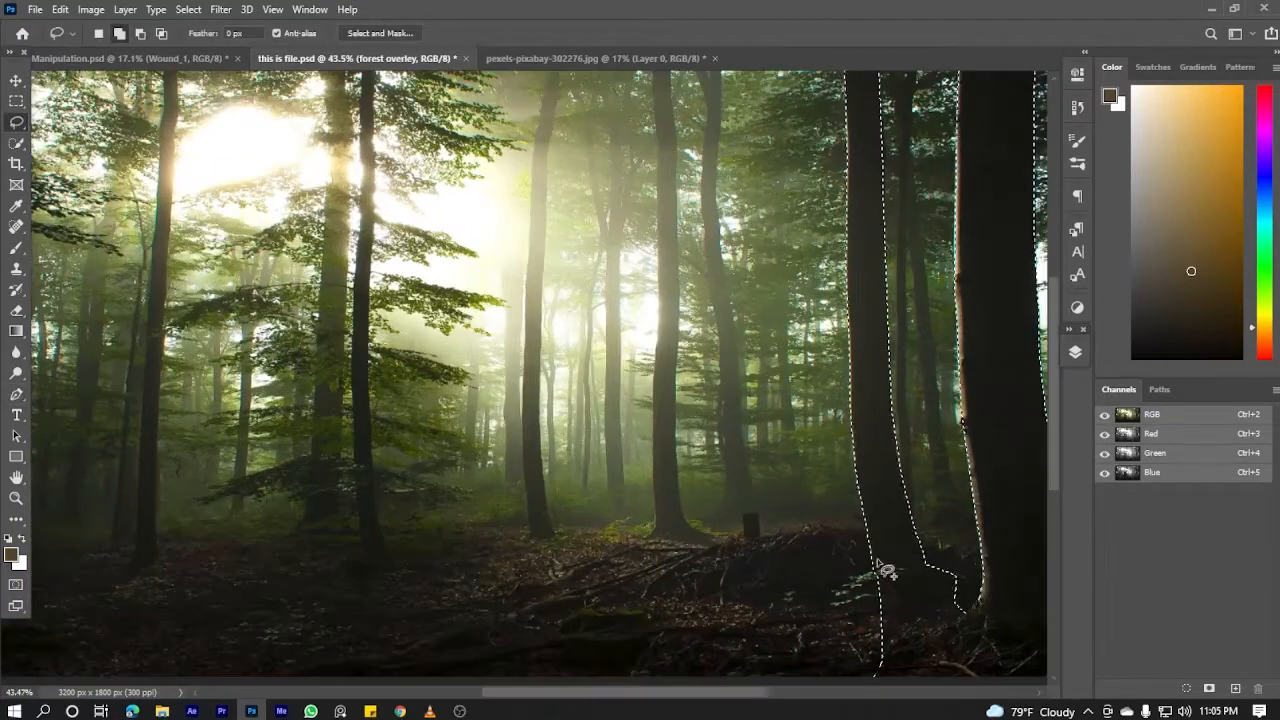
Add the ground around the thinner trunk's base to the selection with the Lasso, and mask the forest overlay layer with it
left_click_drag(886, 571, 918, 605)
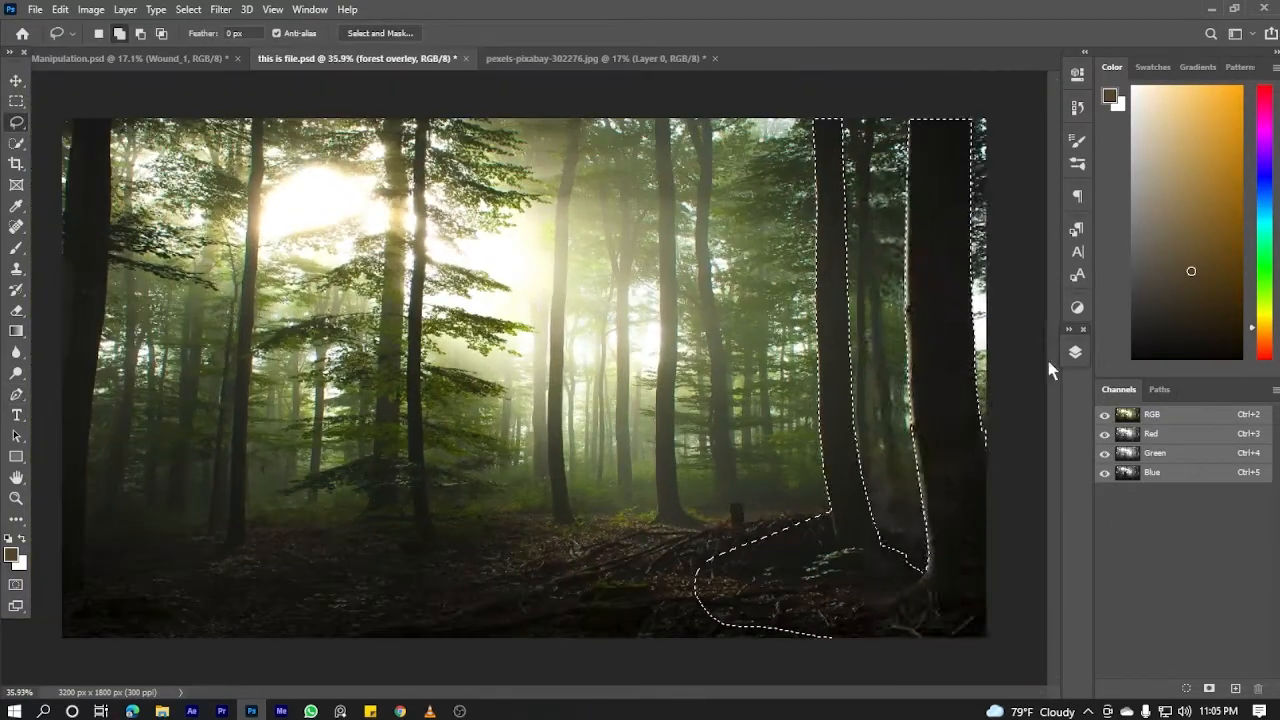
left_click(1075, 351)
left_click(943, 676)
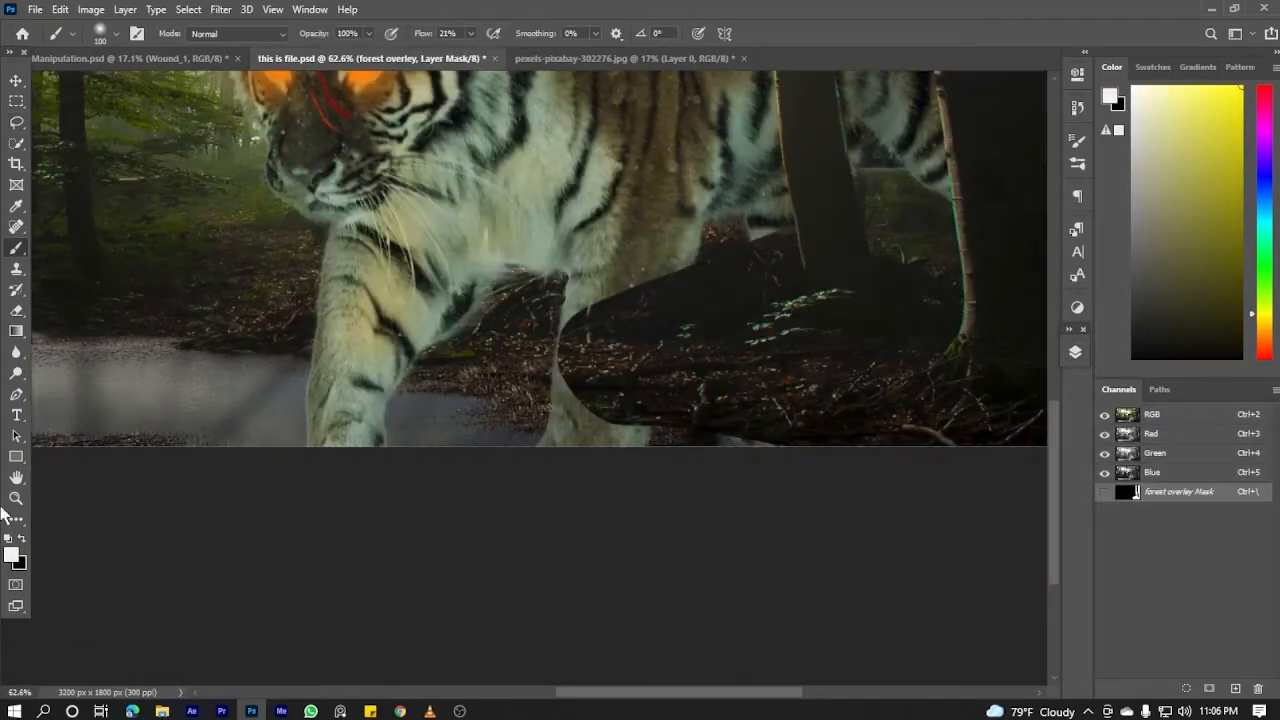
Paint black on the forest overlay mask to uncover the tiger's front leg hidden by the overlay's ground
key("x")
mouse_move(697, 263)
left_mouse_down()
mouse_move(541, 451)
mouse_move(709, 410)
mouse_move(587, 411)
left_mouse_up()
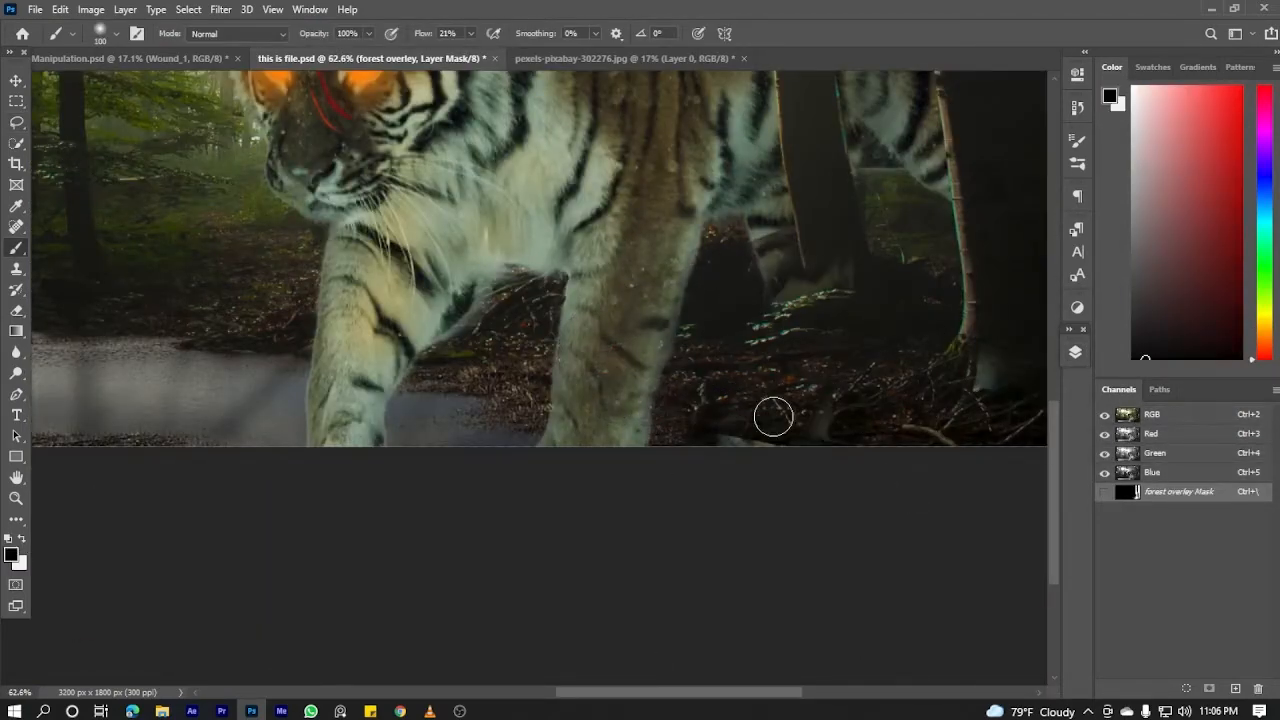
key("ctrl+0")
Alternate white and black on the forest overlay mask to blend the ground near the trunks and uncover the tiger's hind leg
key("x")
scroll(765, 500, "up", 3, "alt")
left_click_drag(809, 649, 717, 401)
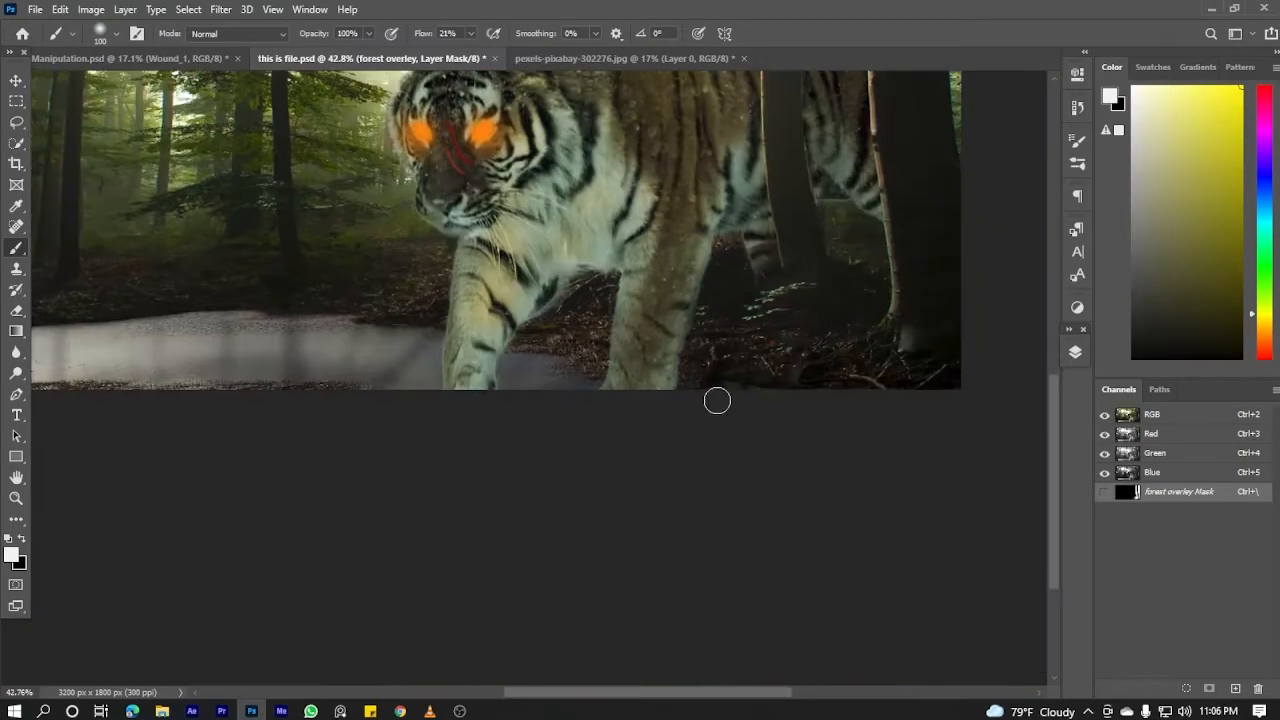
scroll(674, 491, "down", 3, "alt")
scroll(823, 569, "up", 5, "alt")
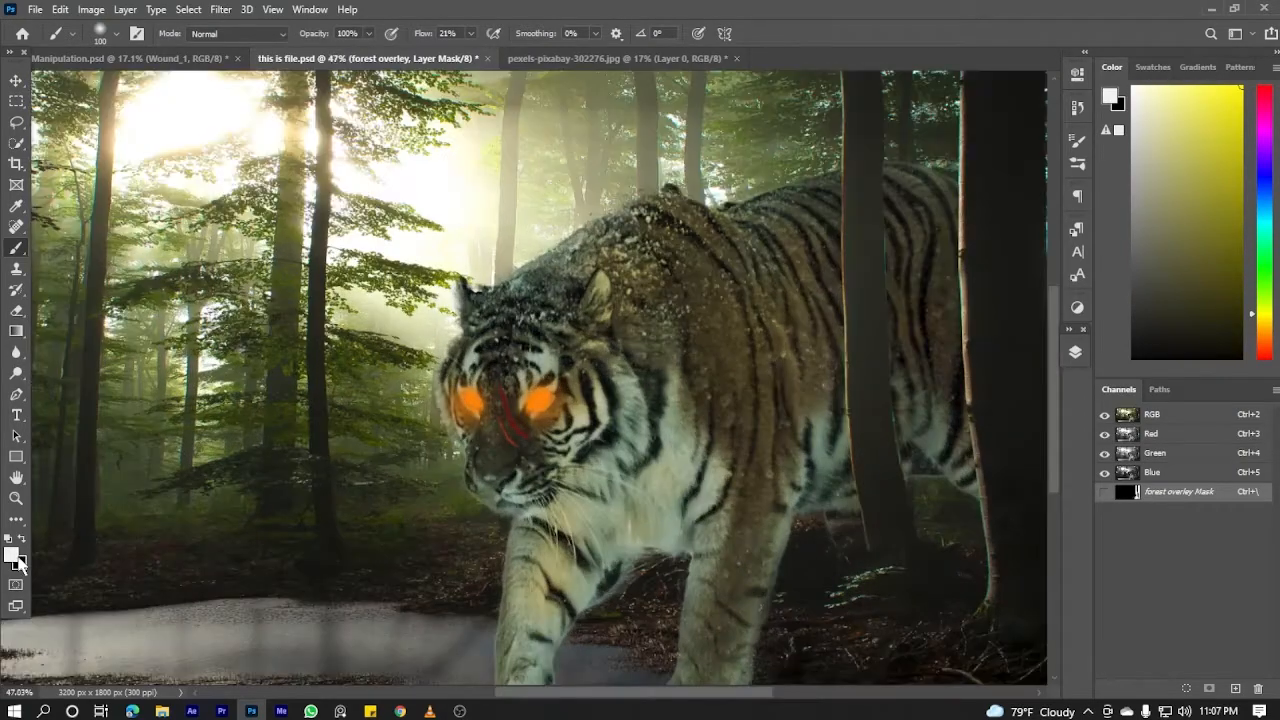
key("x")
scroll(860, 535, "down", 2, "alt")
key("x")
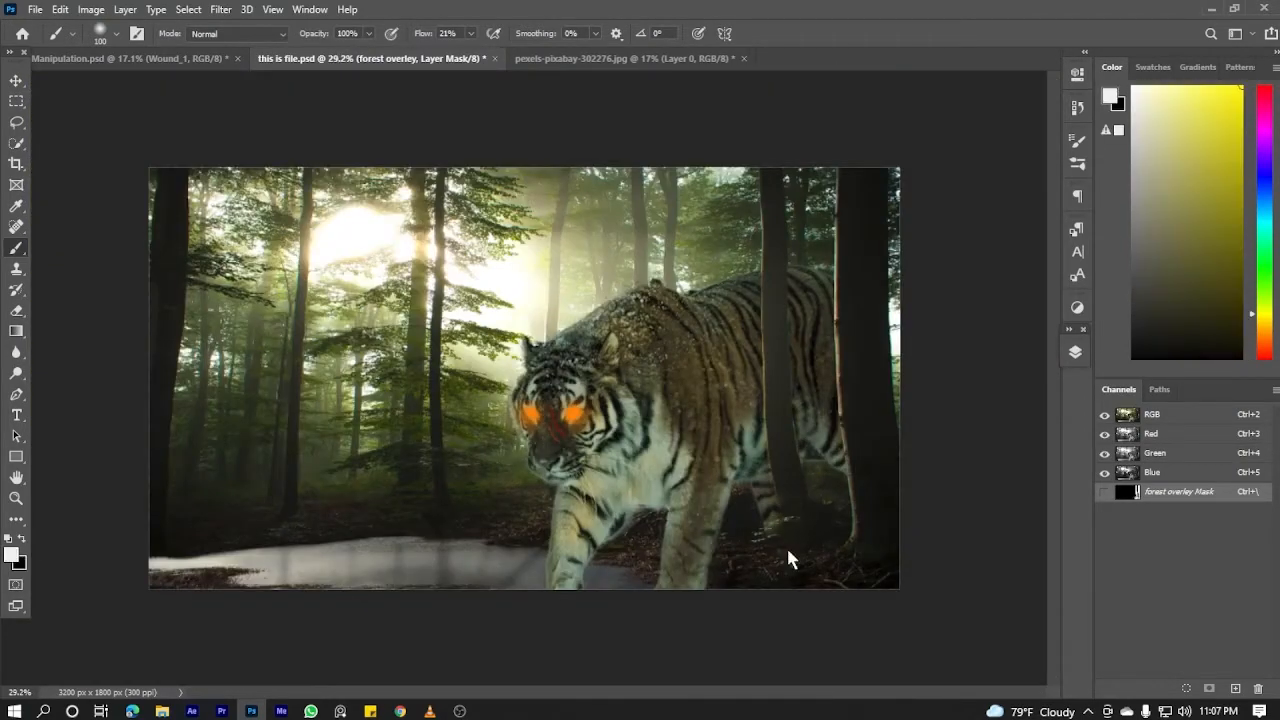
Choose the rough-edged 25 px brush tip and paint black on the mask around the tiger's hind paw
scroll(789, 559, "up", 5, "alt")
key("F5")
left_click(1005, 168)
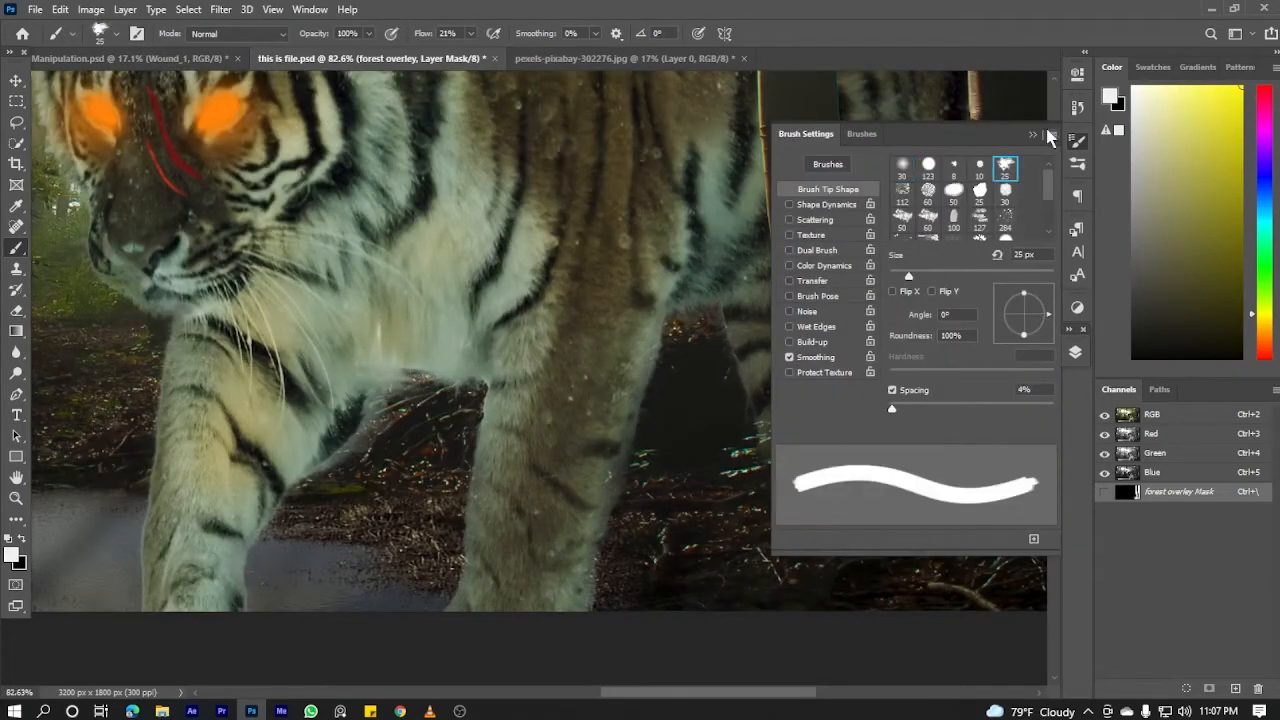
left_click(1076, 141)
scroll(830, 558, "down", 4, "alt")
left_click(23, 540)
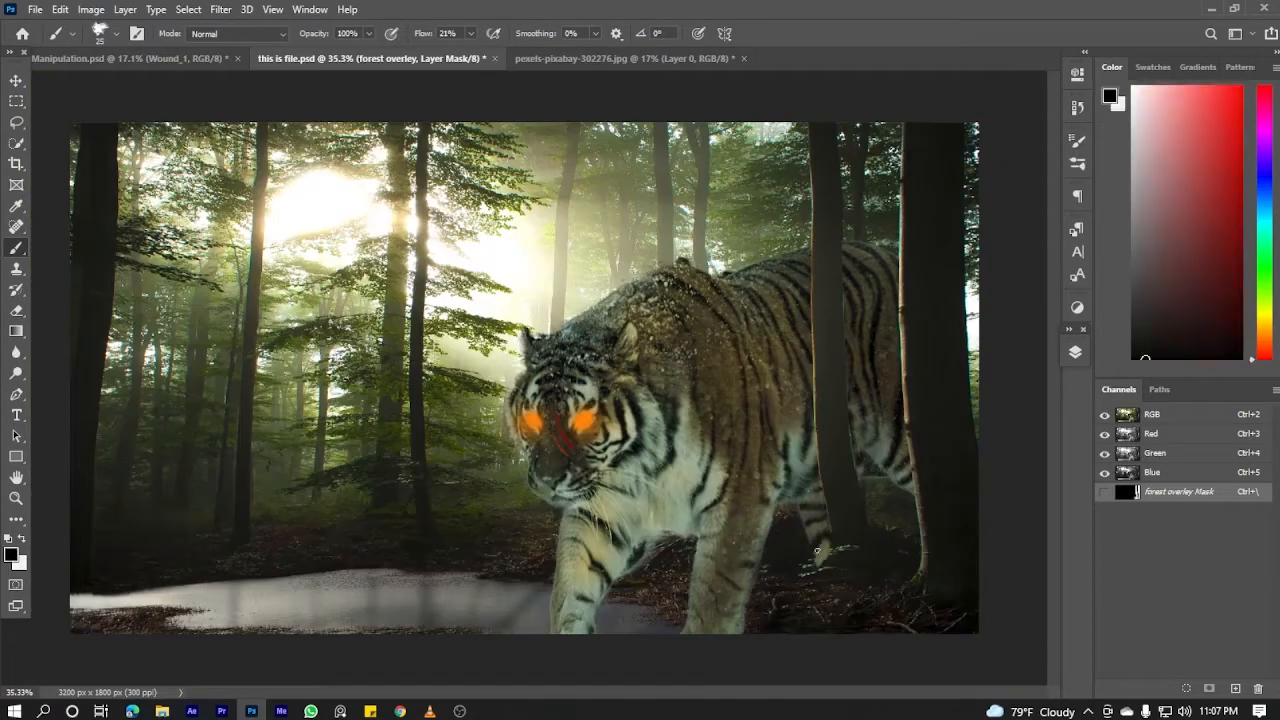
scroll(817, 551, "up", 4, "alt")
mouse_move(864, 556)
left_mouse_down()
mouse_move(866, 602)
mouse_move(850, 606)
left_mouse_up()
Refine the forest overlay mask in black where the tiger's hind paw meets the small leafy branches
scroll(829, 605, "down", 4, "alt")
scroll(840, 570, "up", 7, "alt")
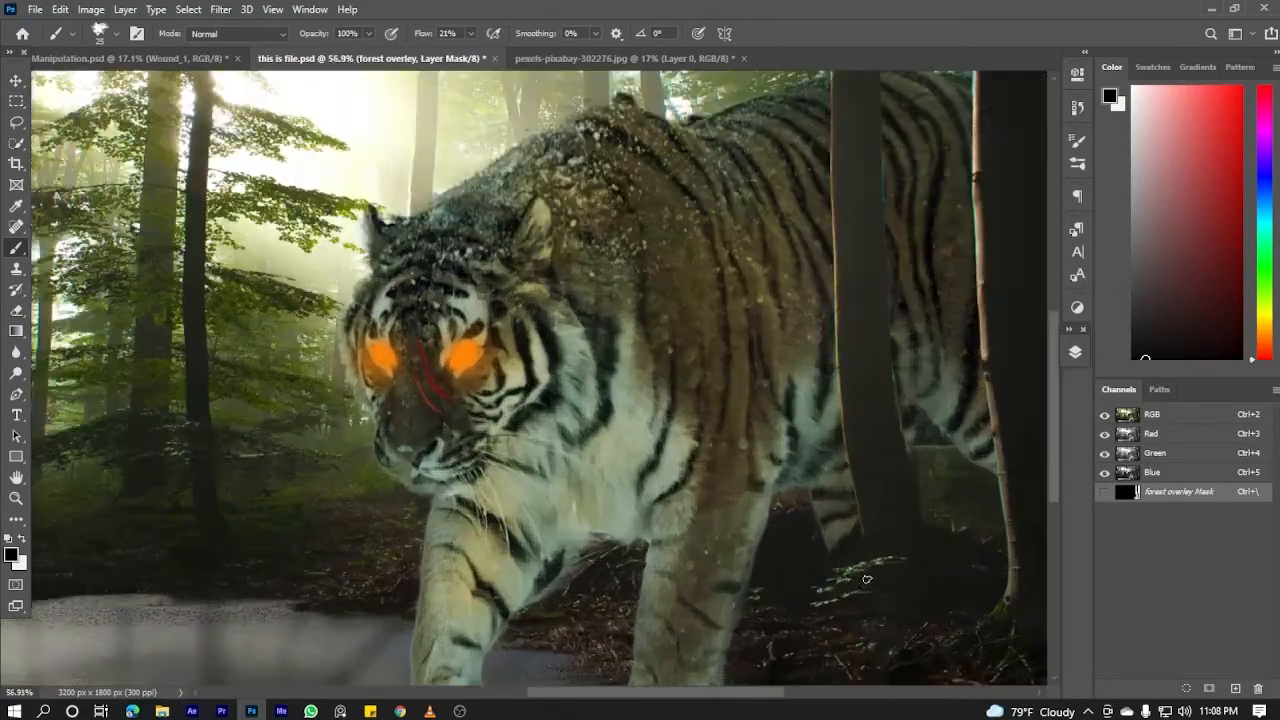
scroll(866, 546, "down", 5, "alt")
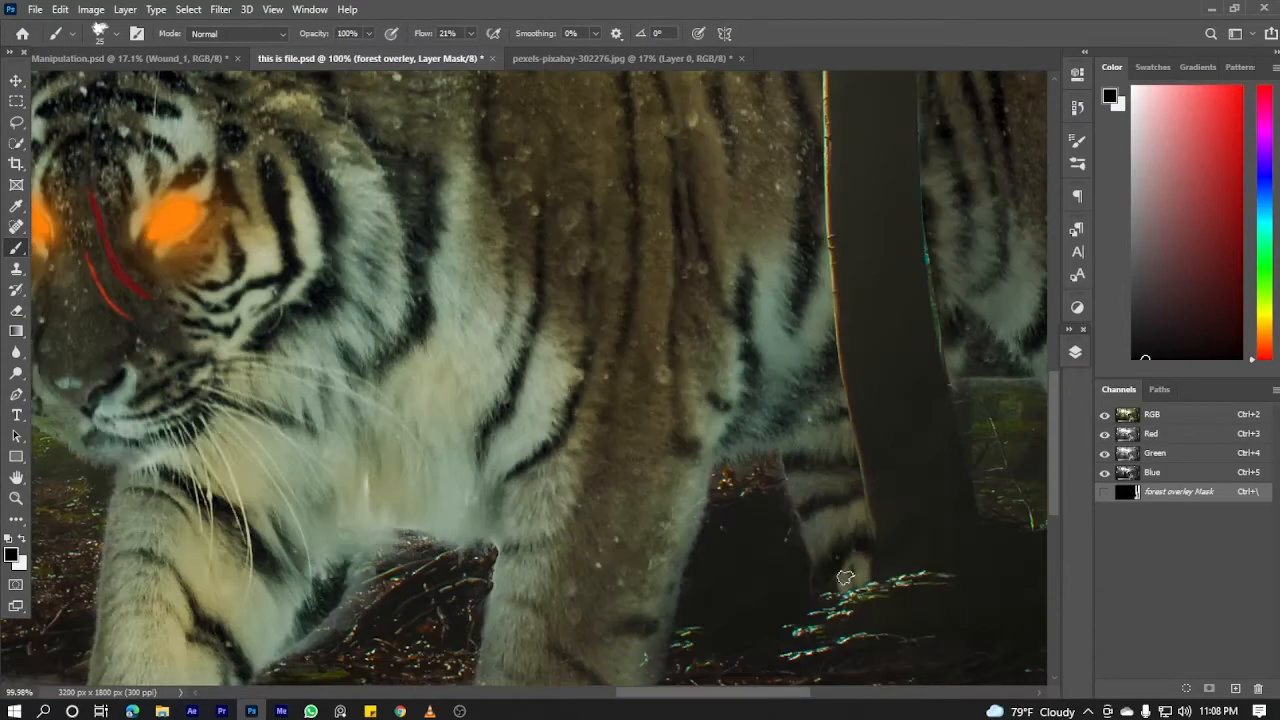
scroll(849, 560, "up", 6, "alt")
scroll(851, 553, "down", 5, "alt")
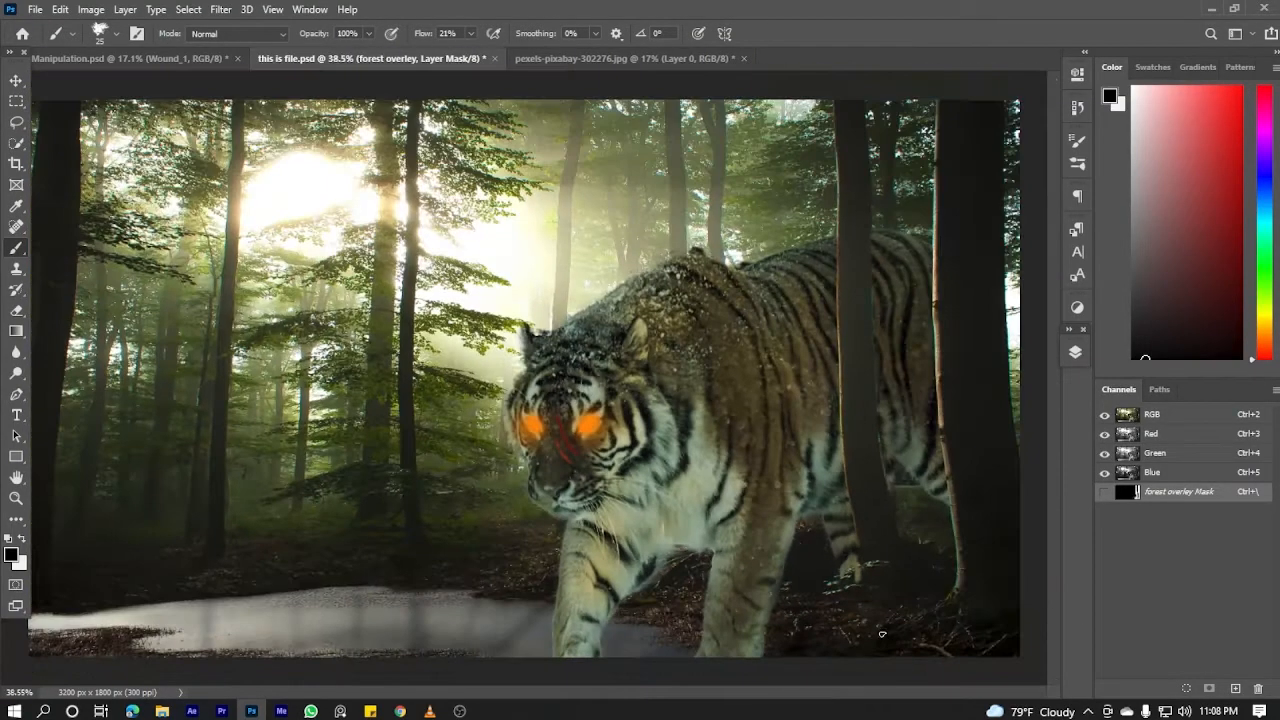
scroll(829, 486, "up", 6, "alt")
scroll(545, 627, "down", 5, "alt")
Add a Brightness/Contrast adjustment clipped to the forest overlay layer and raise its contrast
left_click(15, 80)
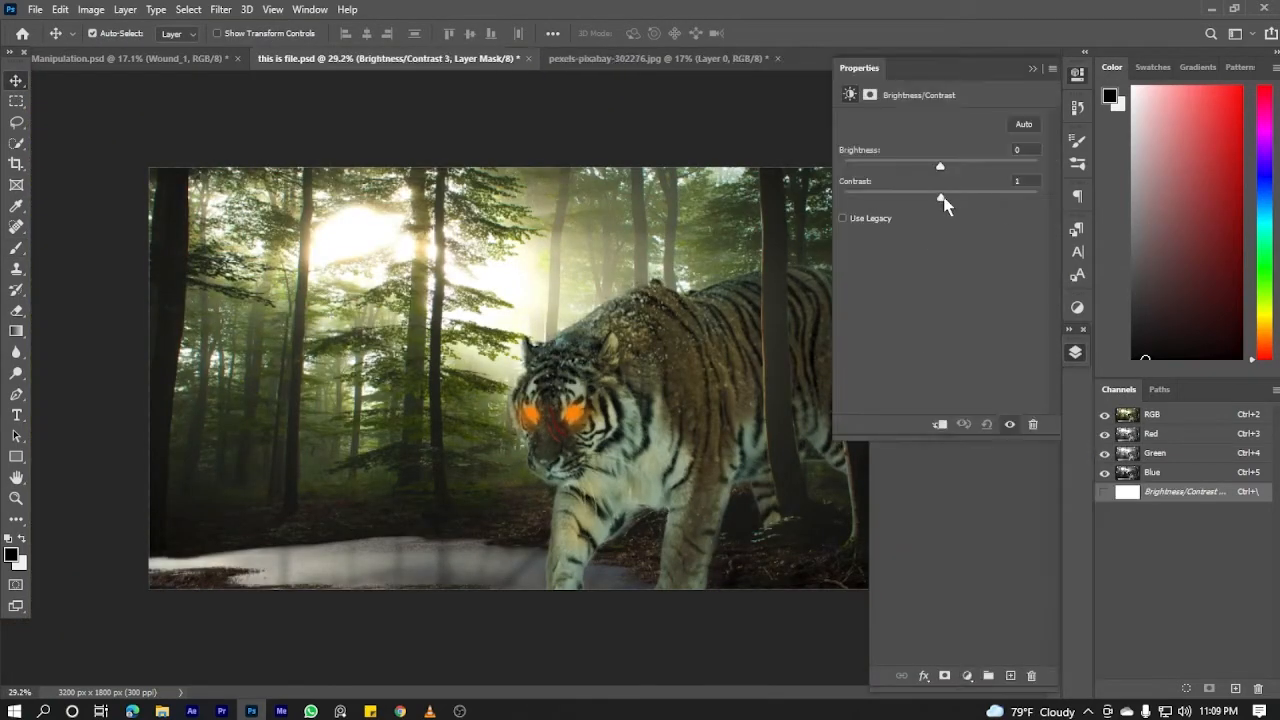
left_click_drag(943, 197, 1005, 197)
key("F7")
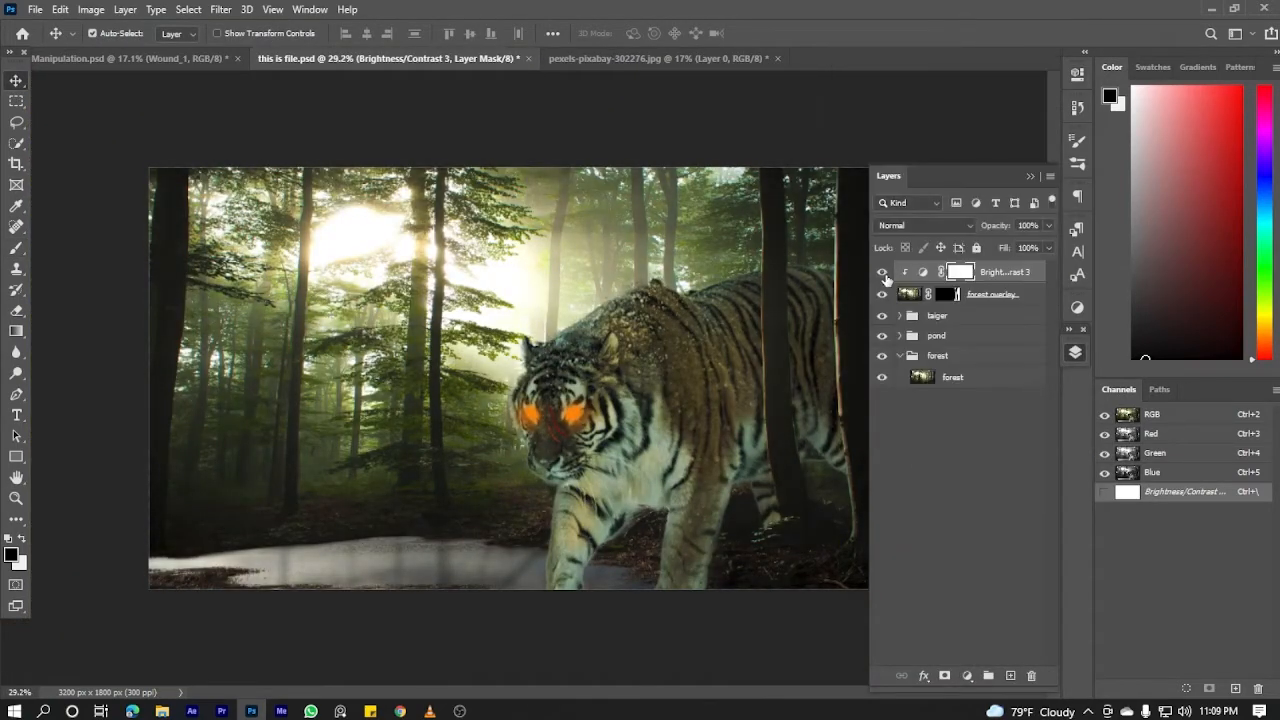
left_click(967, 676)
left_click(1008, 440)
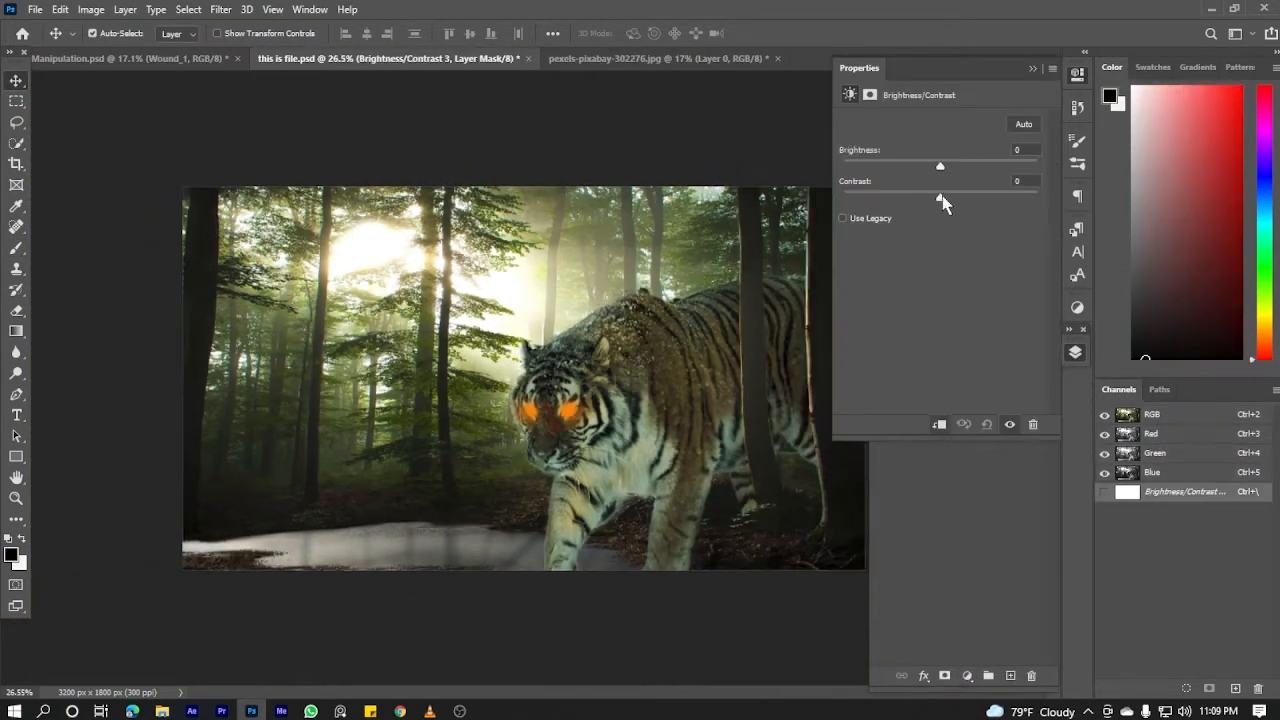
left_click_drag(941, 197, 1005, 197)
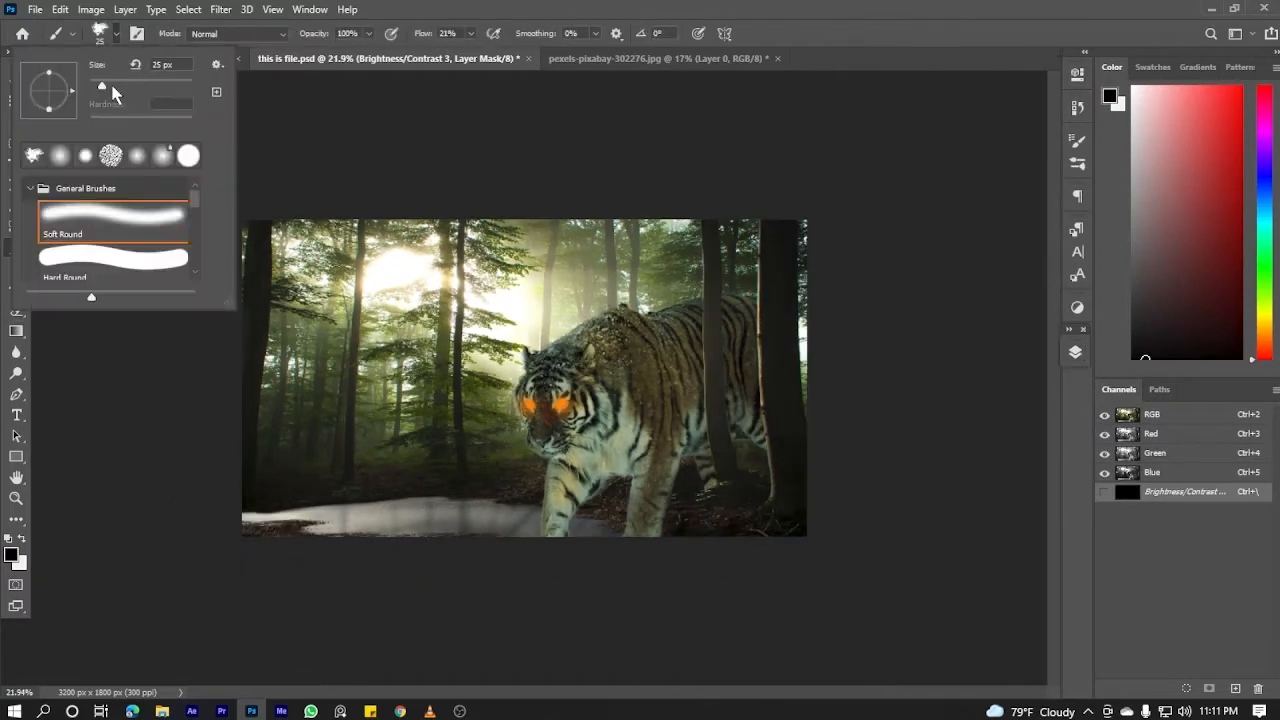
Set a Soft Round brush to 174 px and paint white on the Brightness/Contrast mask over the foreground trunks
key("Escape")
scroll(550, 415, "up", 5)
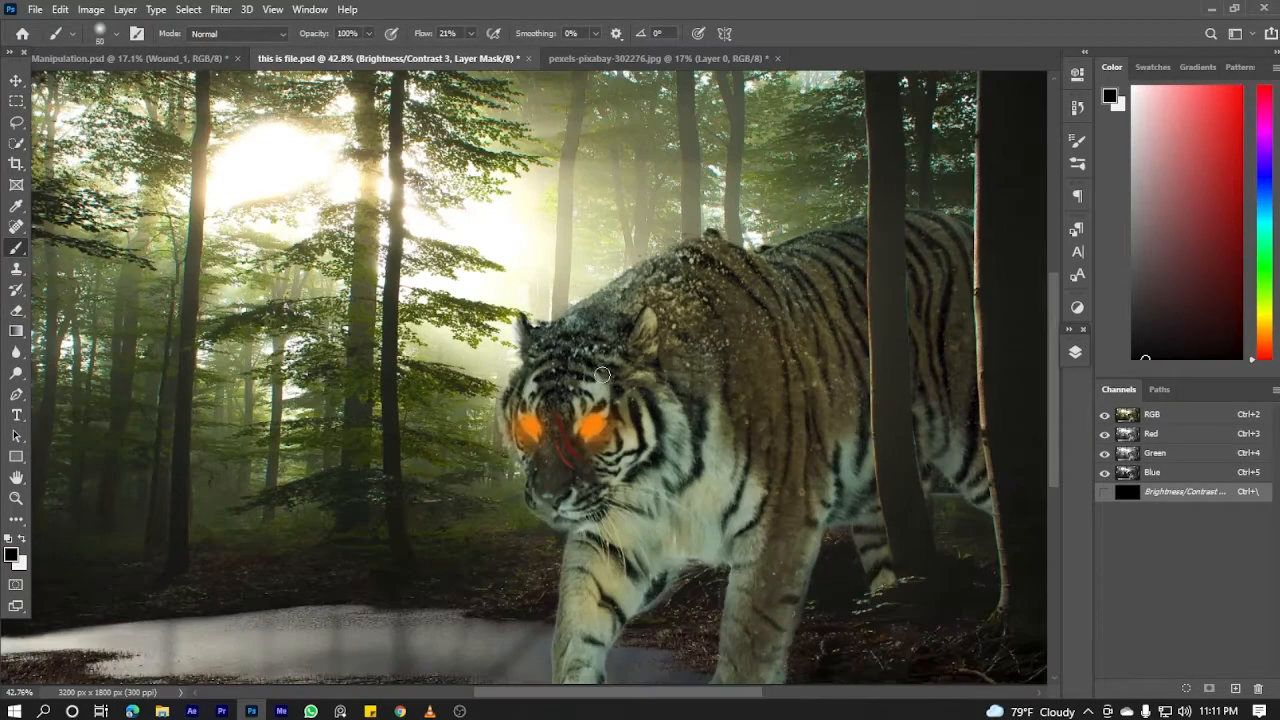
scroll(550, 415, "down", 2)
right_click(602, 374)
key("Escape")
key("x")
key("x")
key("x")
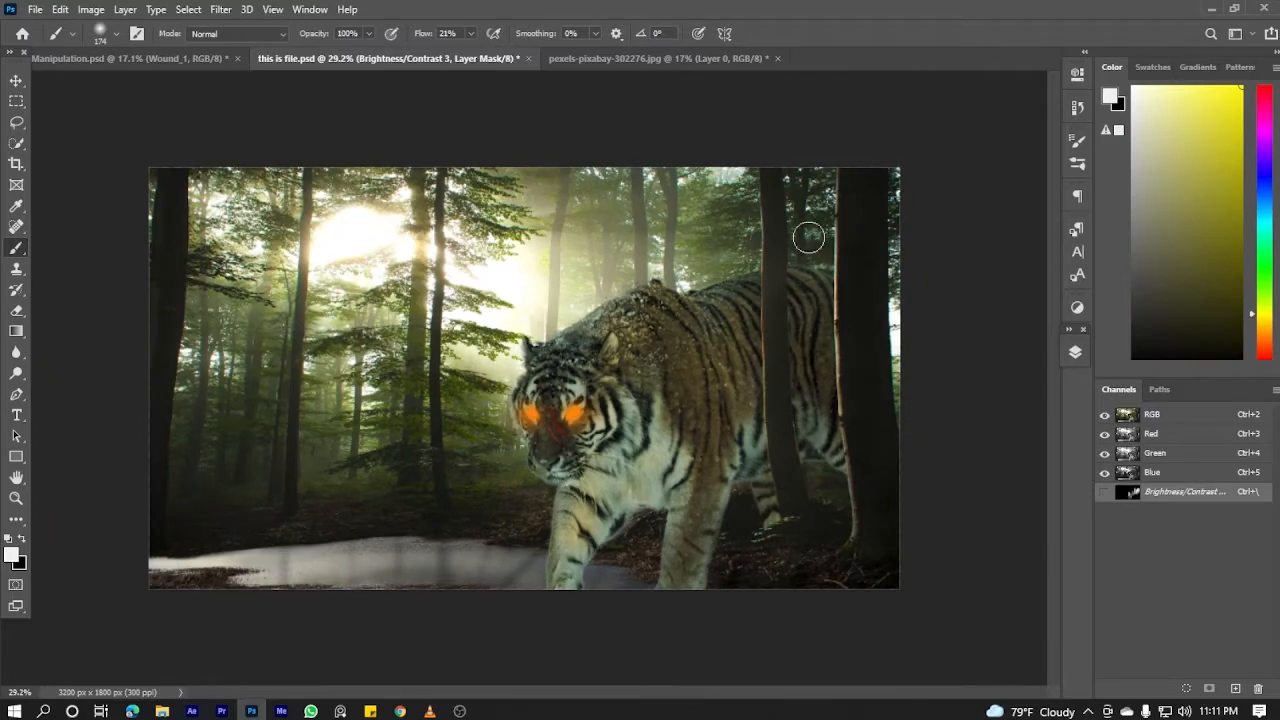
Refine the Brightness/Contrast mask along the thinner foreground trunk, alternating between the Eraser and the Brush
scroll(770, 442, "up", 5)
key("e")
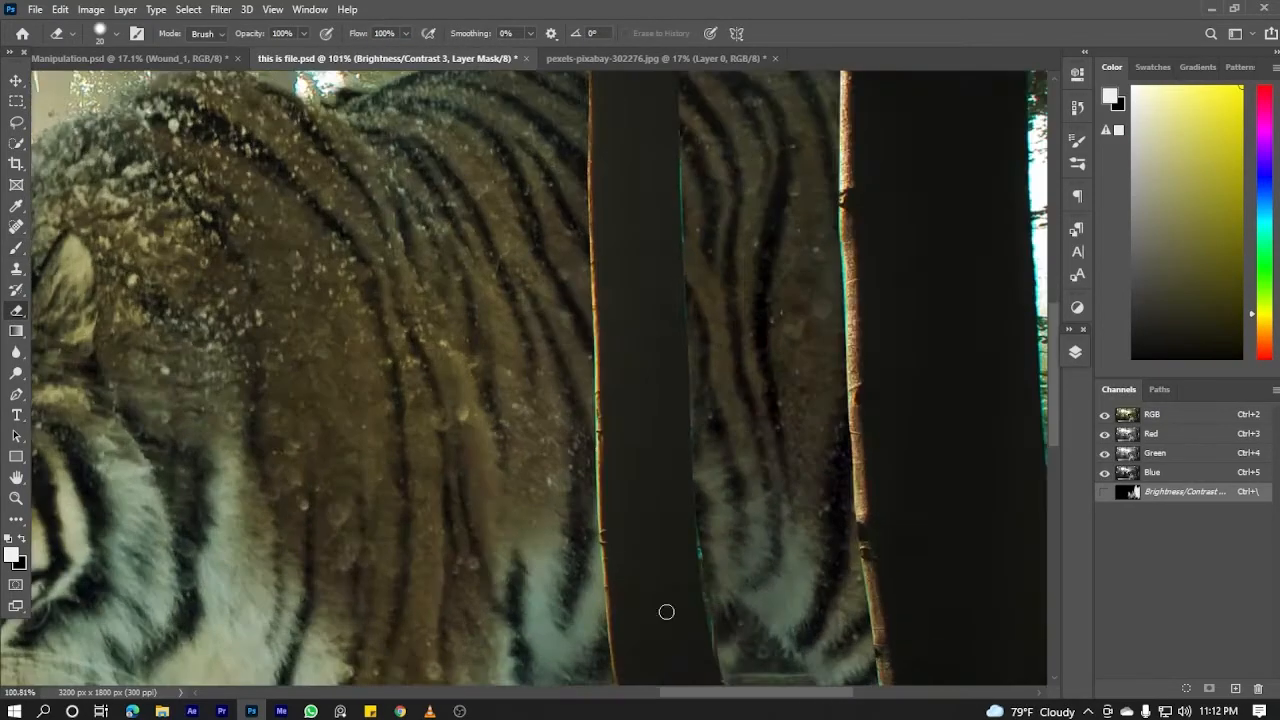
key("b")
key("super")
key("super")
scroll(637, 486, "down", 5)
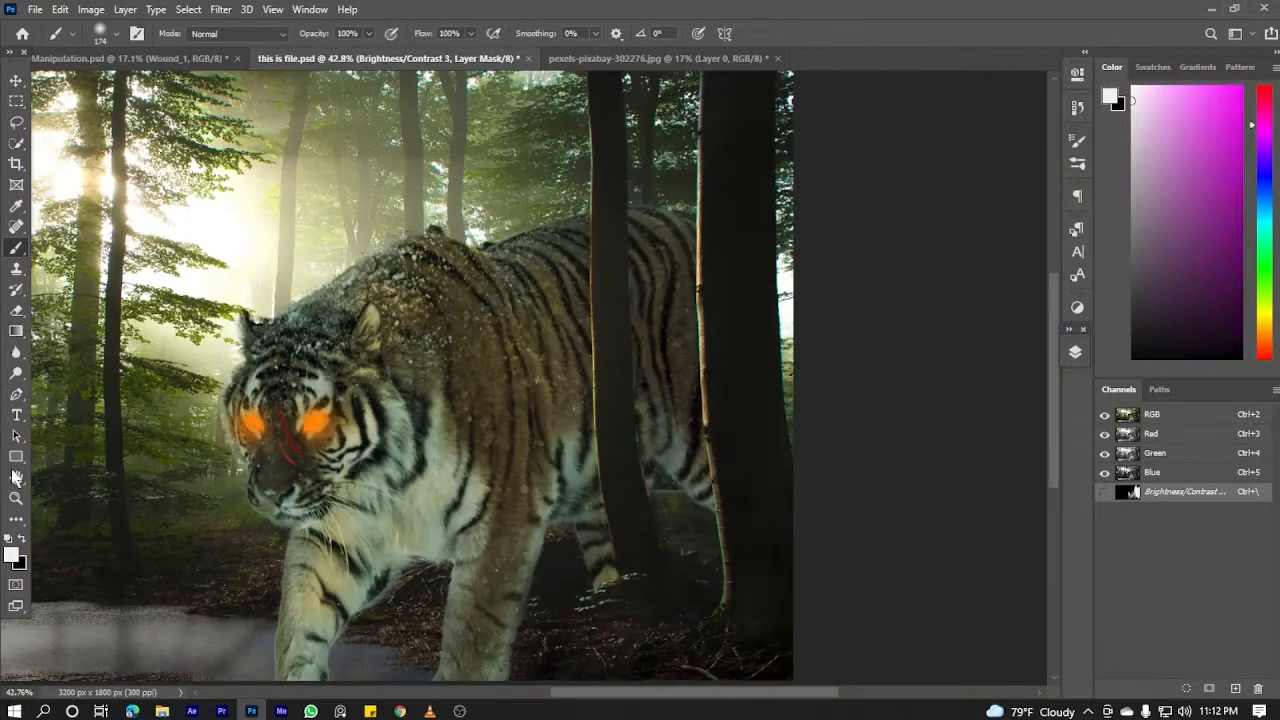
key("e")
scroll(593, 437, "up", 5)
scroll(593, 437, "up", 3)
key("b")
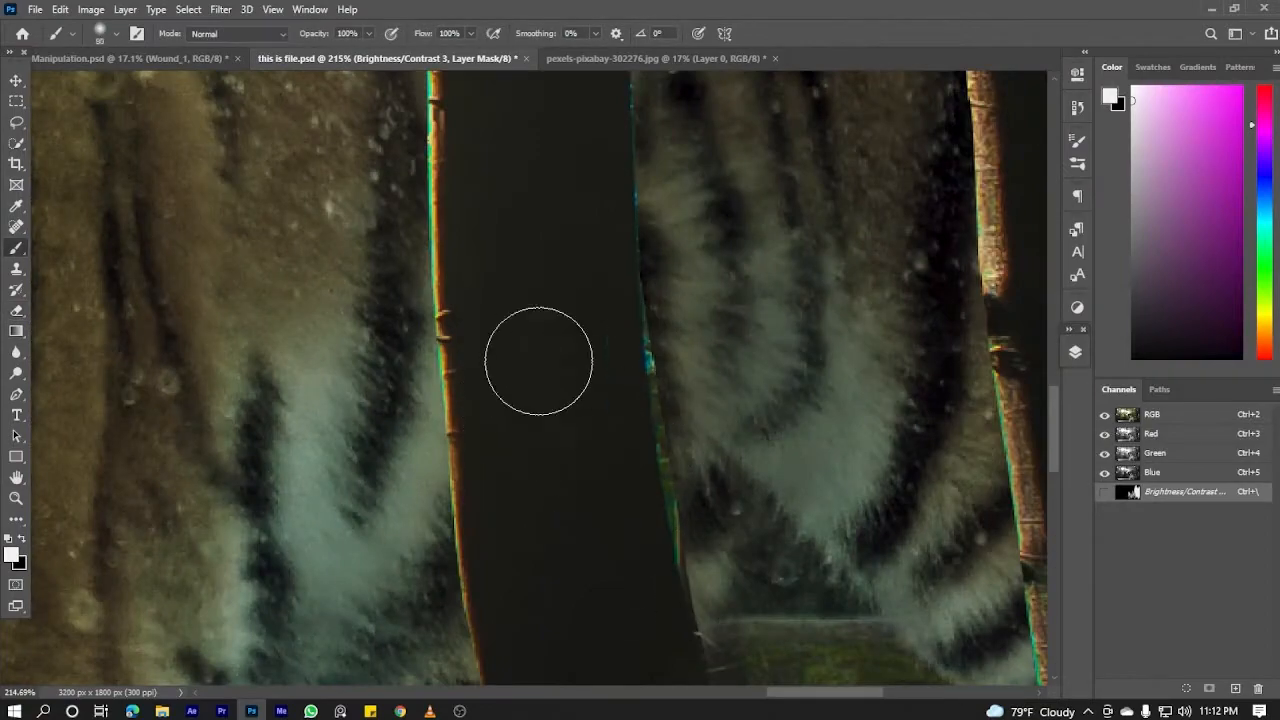
Move the forest overlay layer and its Brightness/Contrast adjustment together into the taiger group
scroll(876, 386, "down", 5)
left_click(1075, 352)
left_click(971, 294, "shift")
left_click_drag(934, 284, 934, 318)
left_click(899, 271)
Expand the pond group, select its pond layer, and open the foreground colour for editing
left_click(899, 291)
left_click(990, 402)
scroll(607, 594, "down", 5)
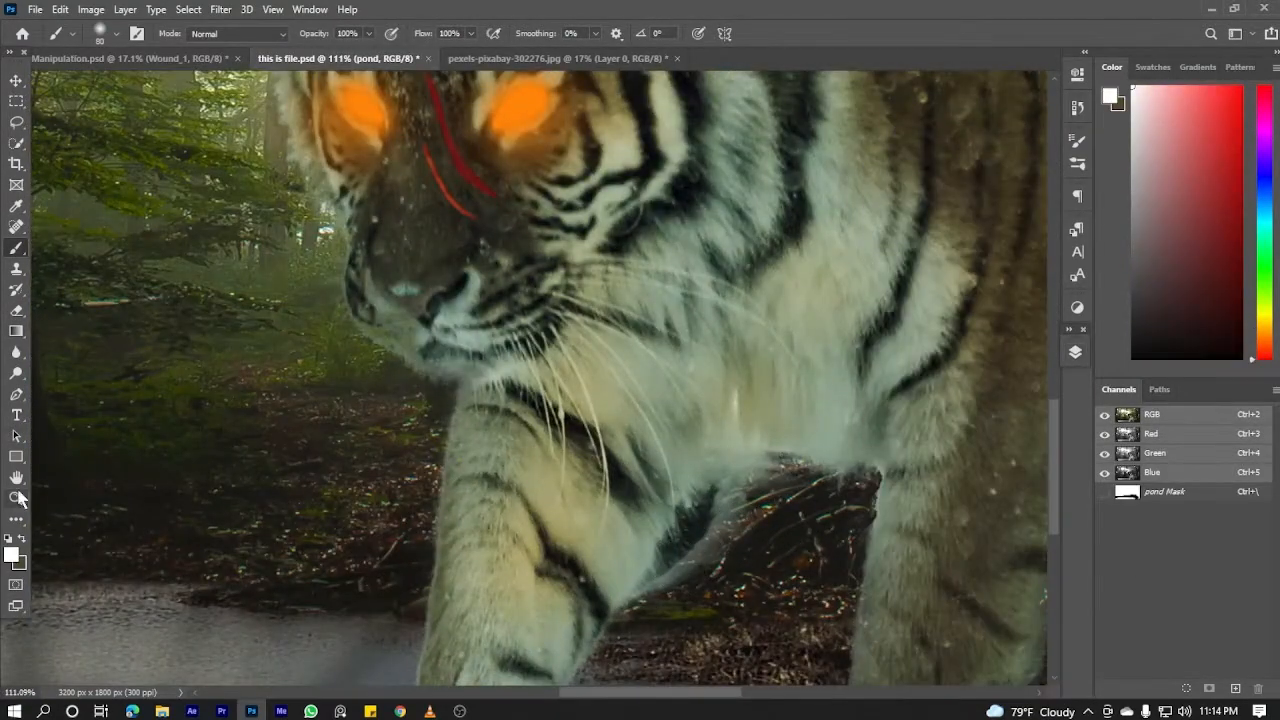
left_click(11, 554)
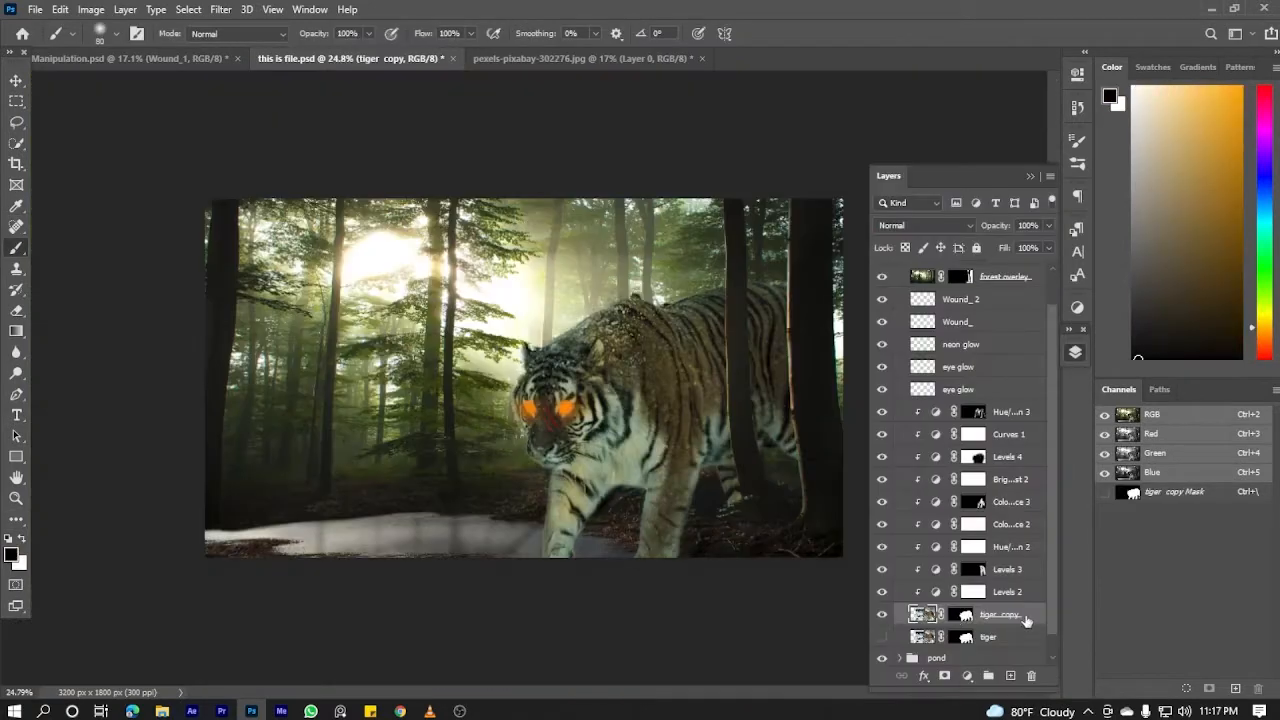
Apply the layer mask of the tiger copy layer permanently
right_click(955, 615)
left_click(1057, 511)
left_click(1075, 352)
Switch to the Smudge tool at 50% strength and smudge the fur edge beneath the tiger's belly, enlarging the brush
scroll(691, 537, "up", 12)
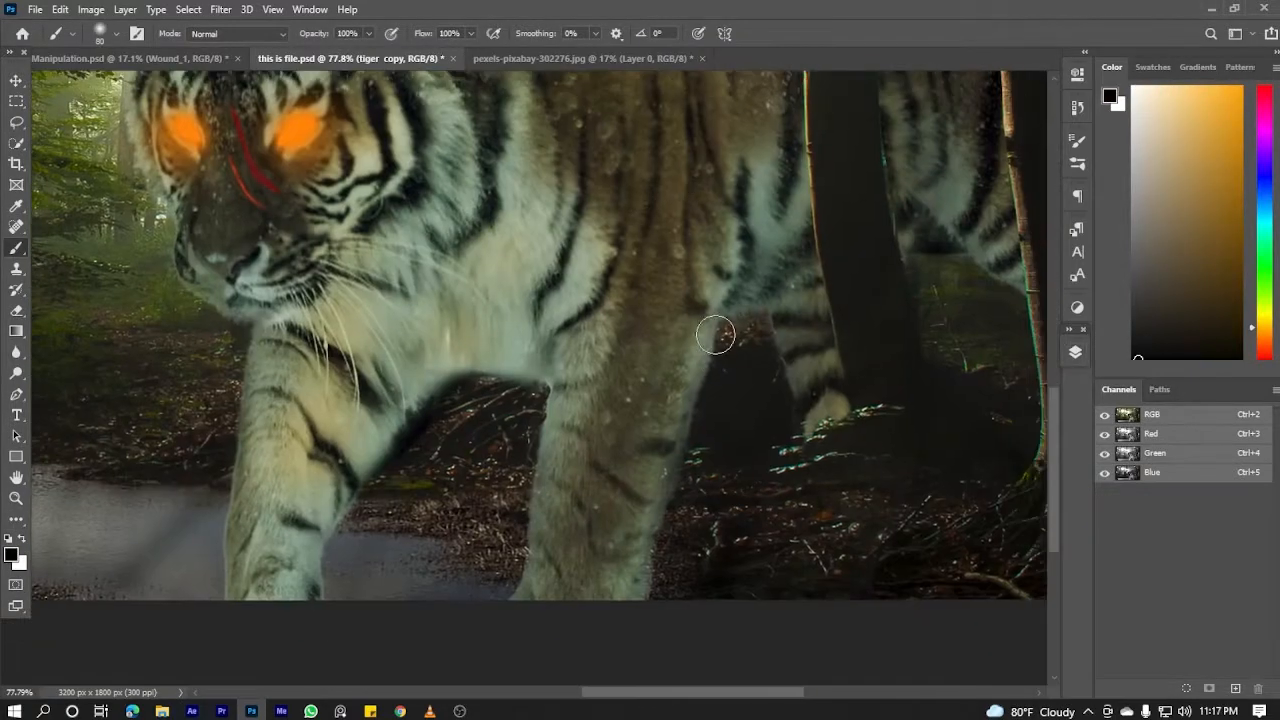
left_click(16, 352)
right_click(16, 352)
left_click(70, 395)
scroll(702, 539, "up", 4)
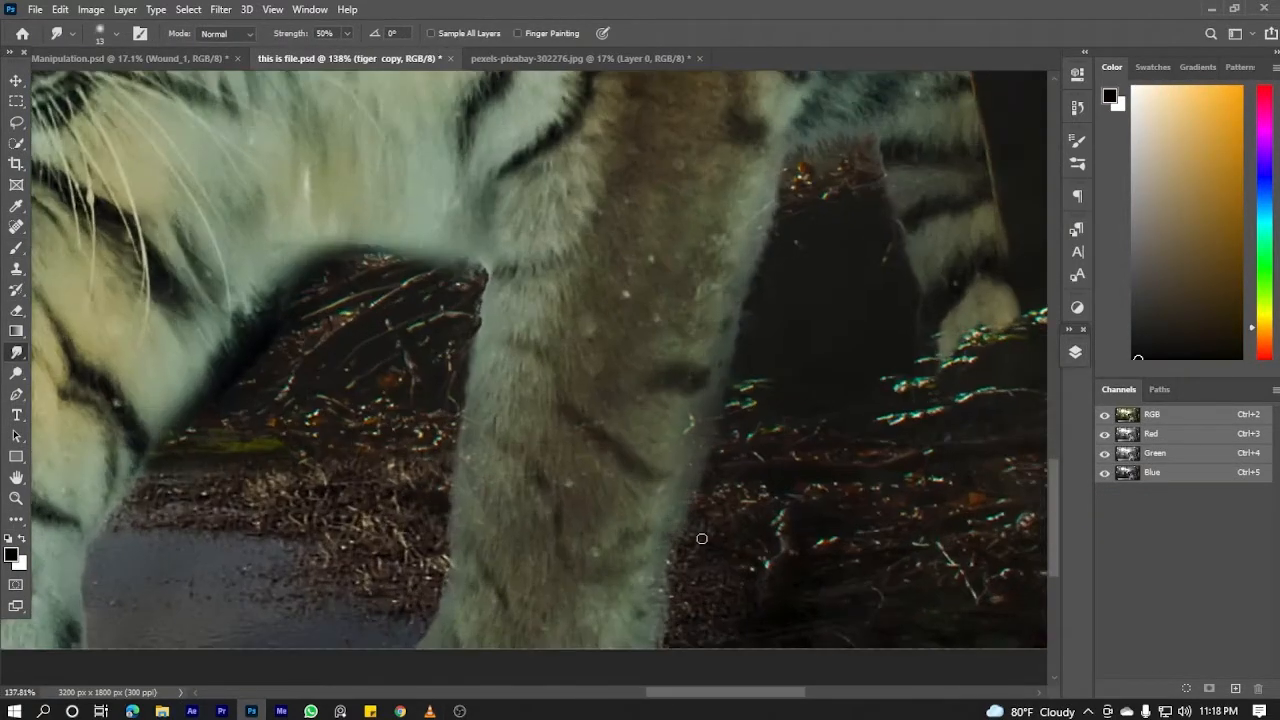
scroll(464, 328, "up", 7)
key("bracketright")
key("bracketright")
key("bracketright")
key("bracketright")
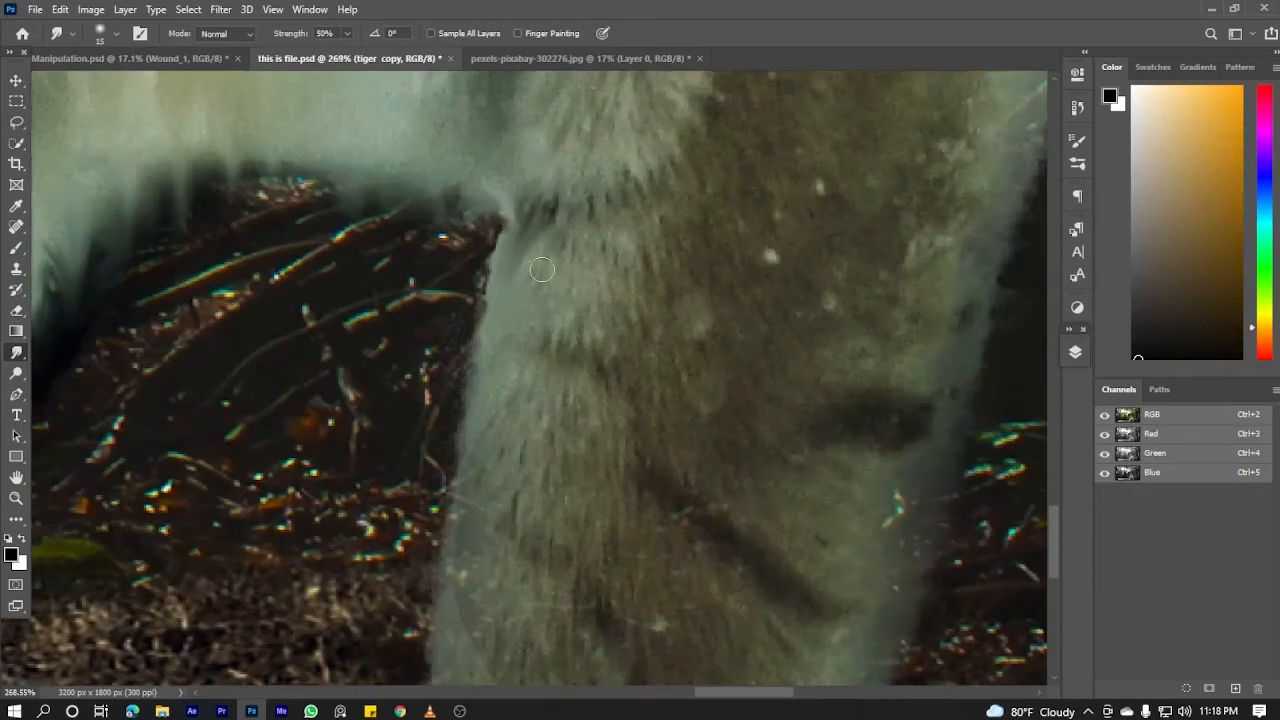
Smudge the fur along the edges of the tiger's rear foreleg with a 30 px brush
scroll(456, 474, "down", 4)
left_click_drag(424, 607, 455, 355)
scroll(700, 160, "down", 7)
scroll(431, 374, "up", 2)
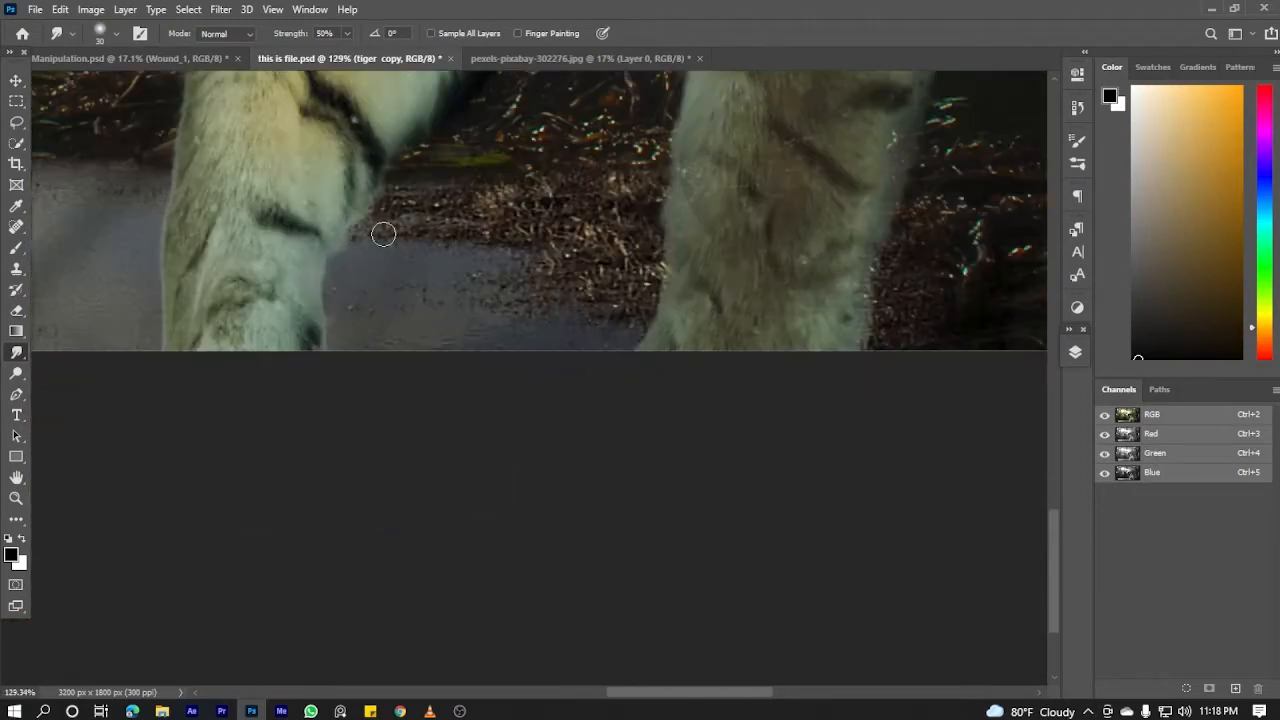
Reduce the Smudge brush to 8 px and smudge fine fur along the outer edge of the leading foreleg
scroll(388, 332, "up", 8)
key("bracketleft")
key("bracketleft")
key("bracketleft")
key("bracketleft")
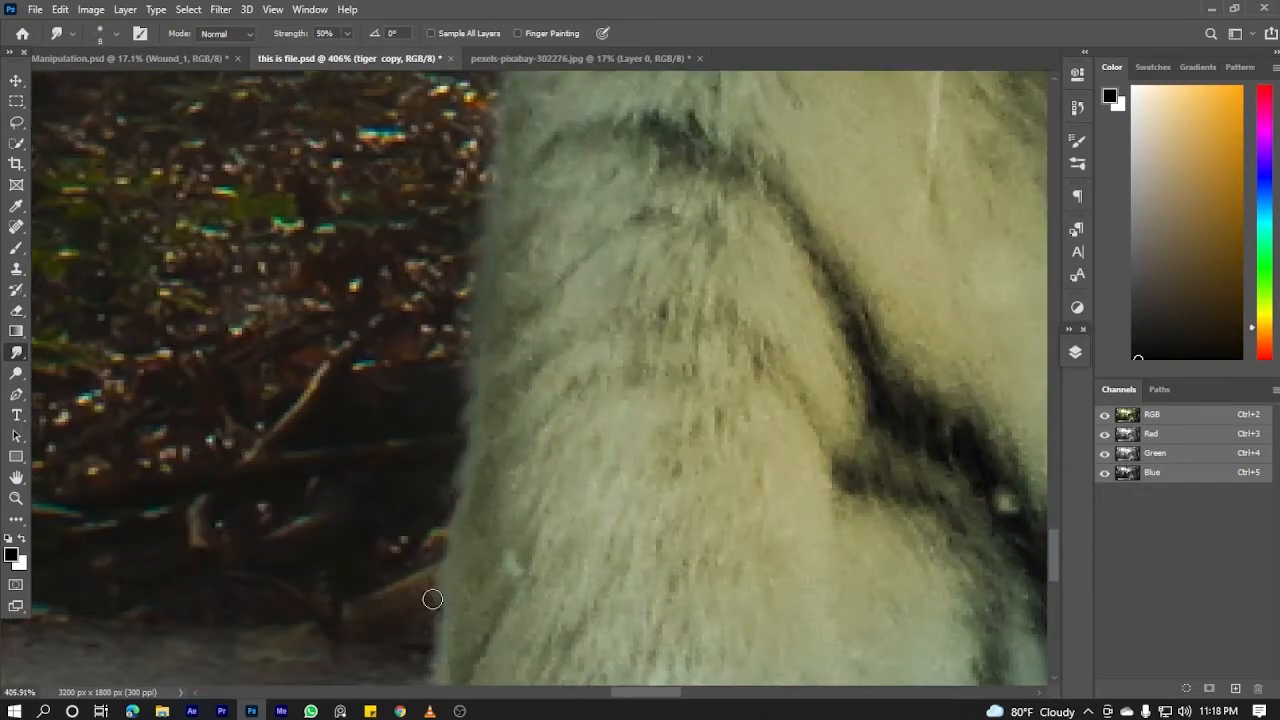
scroll(475, 404, "down", 3)
left_click_drag(576, 510, 590, 207)
scroll(440, 590, "down", 14)
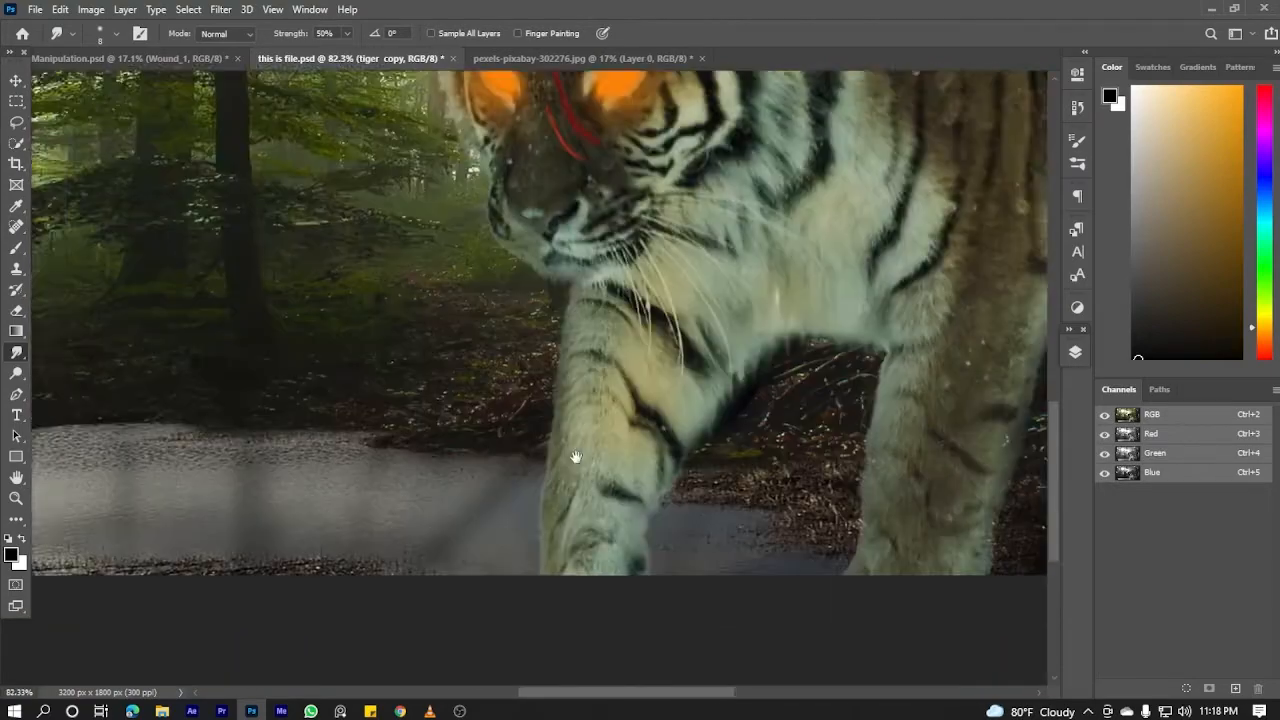
Smudge the fur across the tiger's cheek, neck and shoulder stripes with the 8 px brush
left_click_drag(574, 457, 514, 669)
scroll(720, 345, "up", 4)
scroll(858, 333, "up", 2)
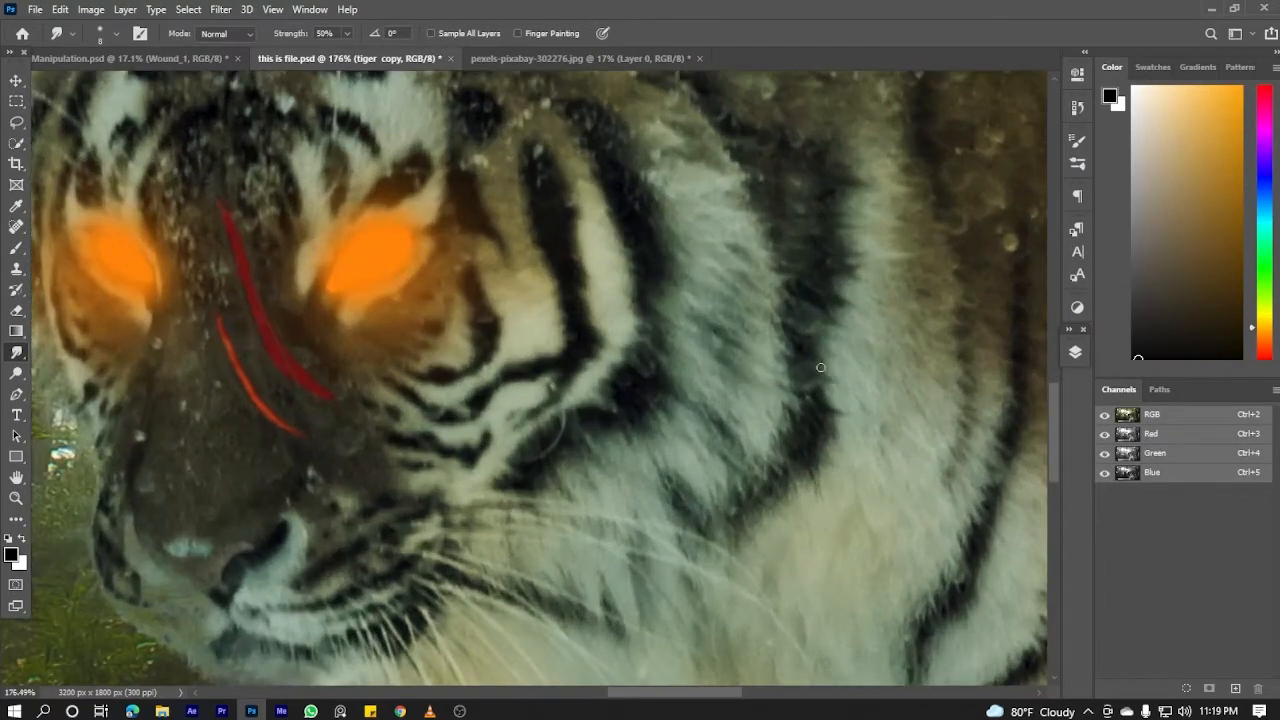
scroll(800, 391, "down", 1)
left_click_drag(842, 239, 600, 412)
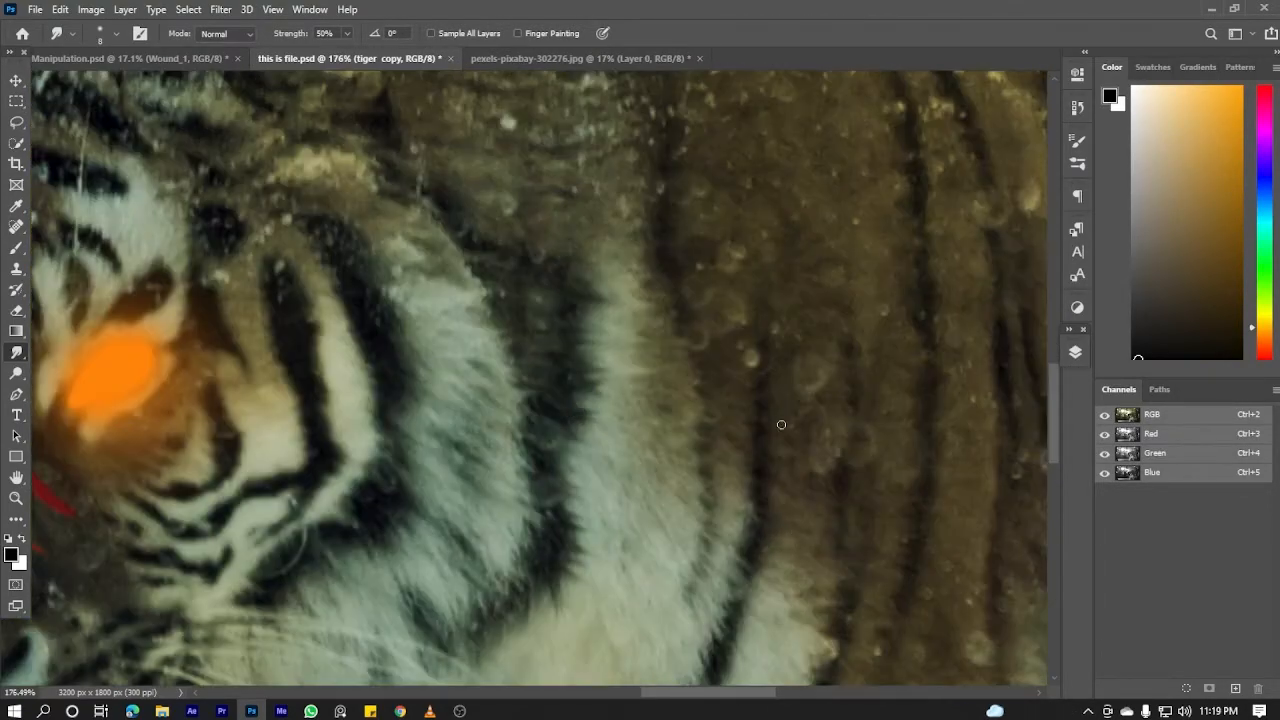
scroll(709, 472, "down", 3)
left_click_drag(785, 272, 842, 640)
Raise the Smudge strength to 96% and smudge fur strands along the outline of the tiger's shoulders and back
scroll(842, 640, "down", 9)
scroll(717, 306, "up", 6)
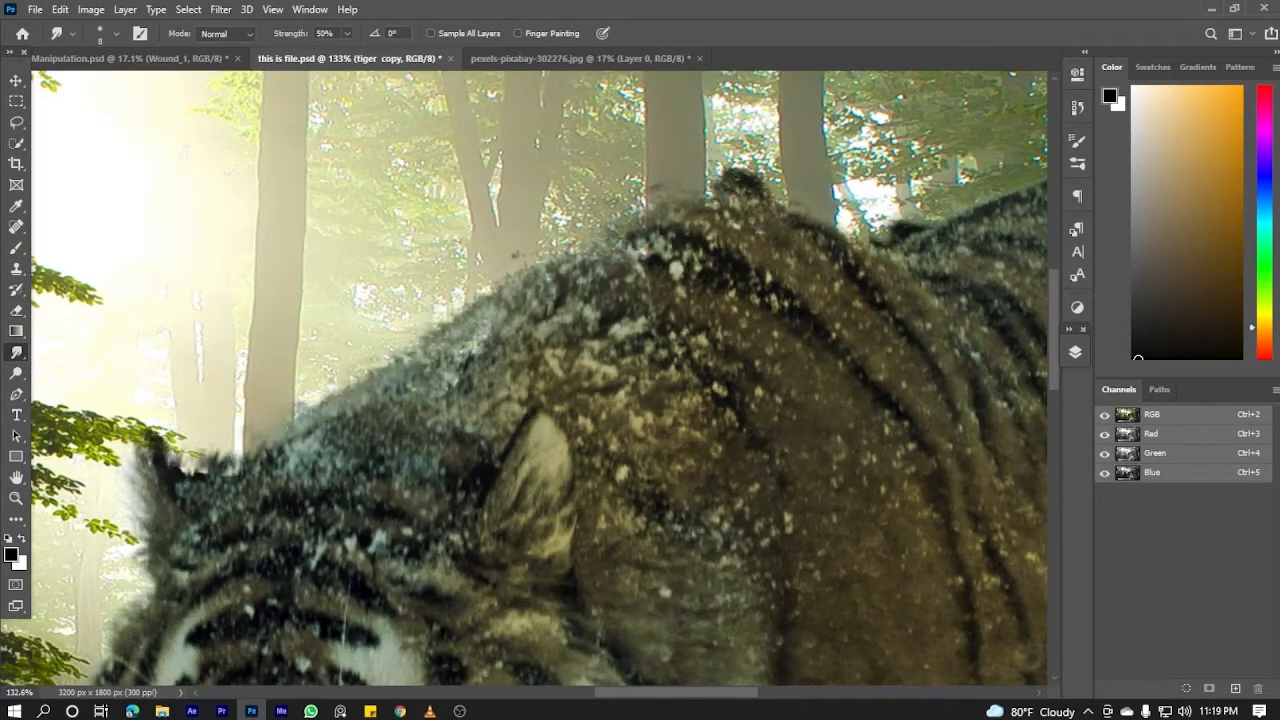
left_click_drag(420, 322, 272, 402)
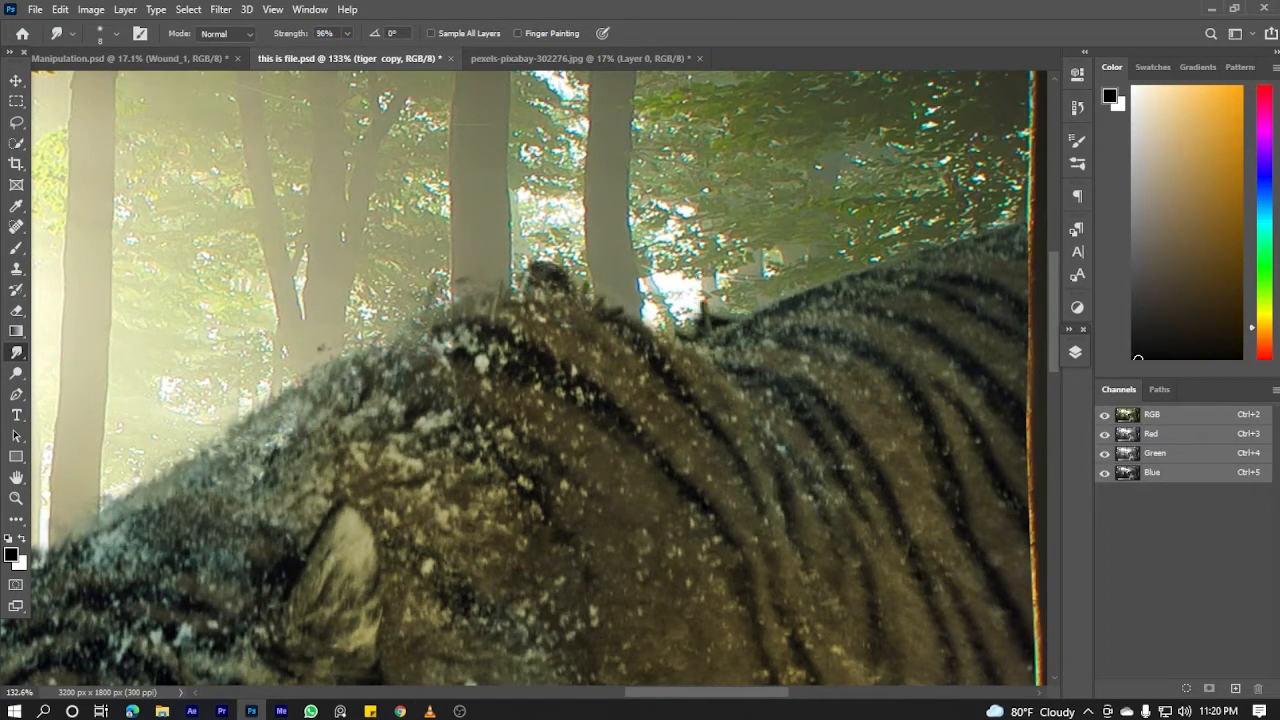
left_click_drag(706, 304, 706, 332)
left_click_drag(777, 350, 510, 384)
left_click_drag(521, 348, 580, 316)
mouse_move(600, 314)
left_mouse_down()
mouse_move(377, 322)
mouse_move(422, 287)
left_mouse_up()
left_click_drag(472, 277, 301, 309)
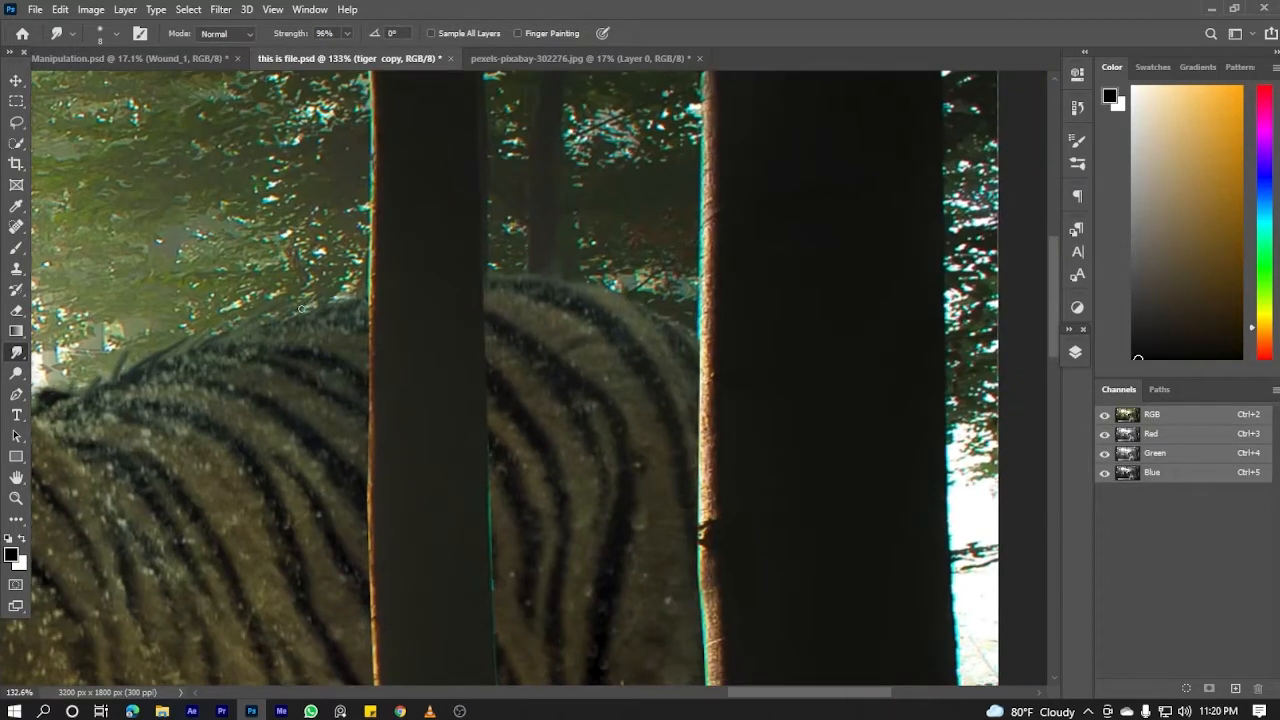
Smudge hanging fur strands along the underside of the tiger's hindquarters between the two foreground trees
scroll(615, 344, "down", 6)
left_click_drag(625, 560, 595, 325)
scroll(610, 520, "up", 6)
mouse_move(543, 396)
left_mouse_down()
mouse_move(546, 424)
mouse_move(612, 484)
left_mouse_up()
scroll(600, 430, "down", 6)
scroll(565, 465, "up", 6)
left_click_drag(566, 350, 567, 380)
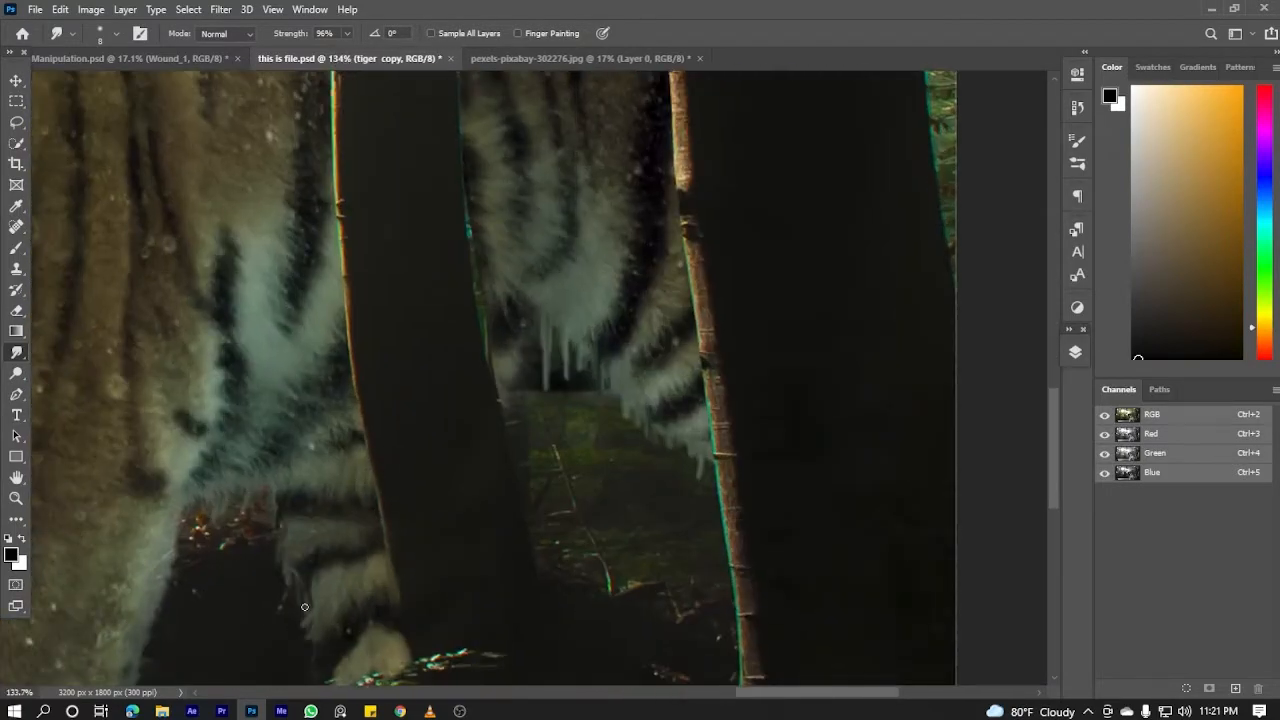
Smudge fur strands beneath the tiger's chest and along the inner edge of the leading foreleg
scroll(304, 607, "down", 6)
scroll(335, 255, "up", 8)
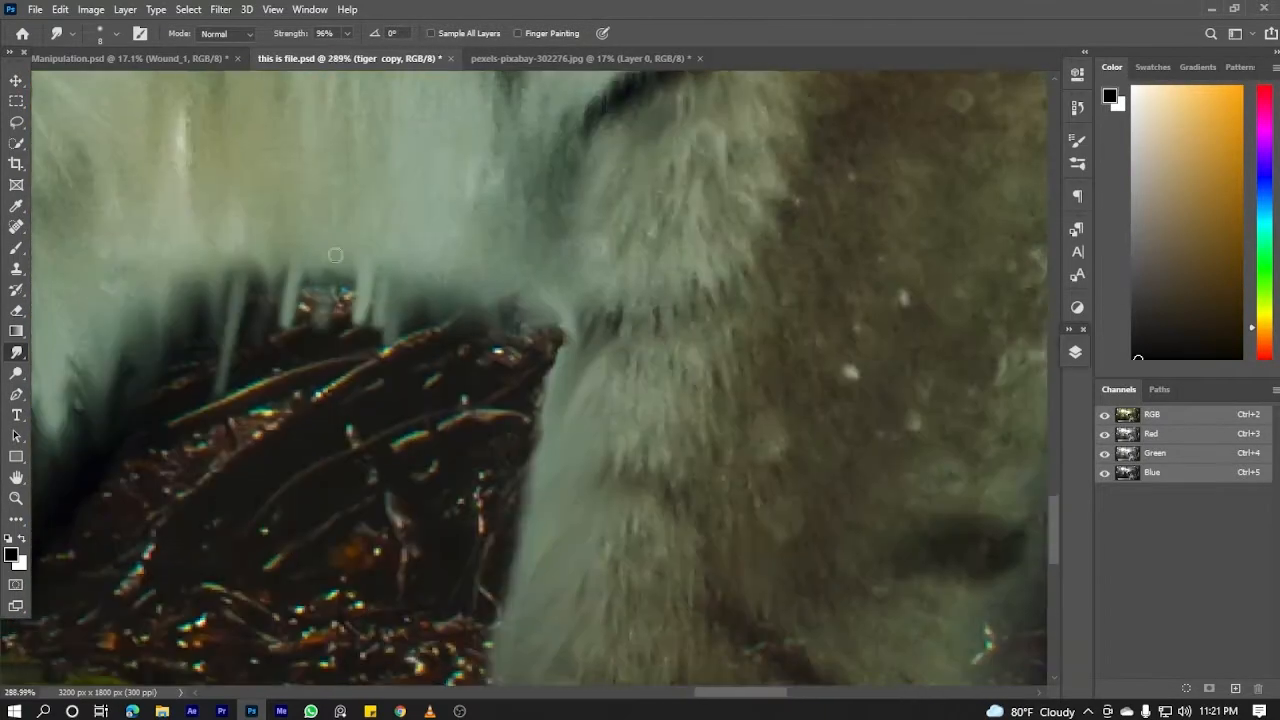
left_click_drag(338, 262, 324, 320)
left_click_drag(228, 306, 208, 366)
left_click_drag(148, 385, 97, 489)
mouse_move(212, 451)
left_mouse_down()
mouse_move(271, 137)
mouse_move(503, 222)
left_mouse_up()
left_click_drag(362, 300, 346, 348)
left_click_drag(186, 431, 146, 512)
left_click_drag(145, 560, 261, 315)
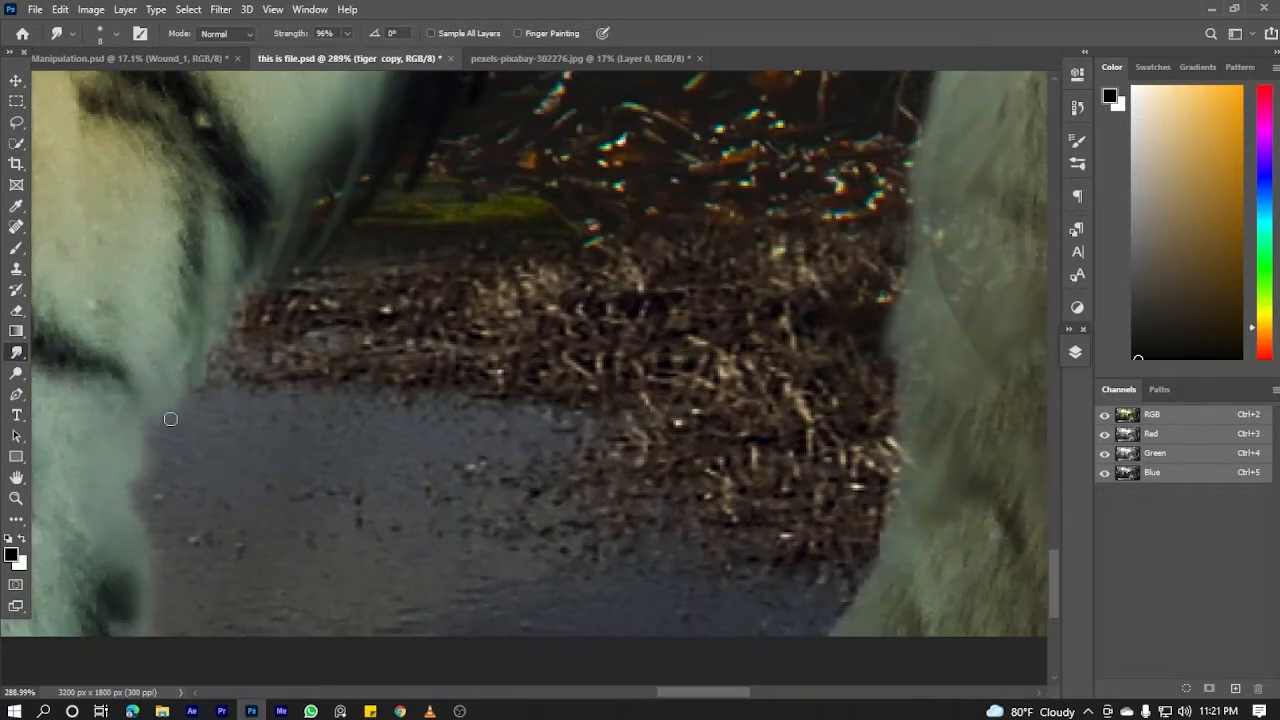
Smudge the fur outward along the tiger's chin and the outer edge of its face and ear
scroll(175, 380, "down", 5)
scroll(540, 250, "up", 4)
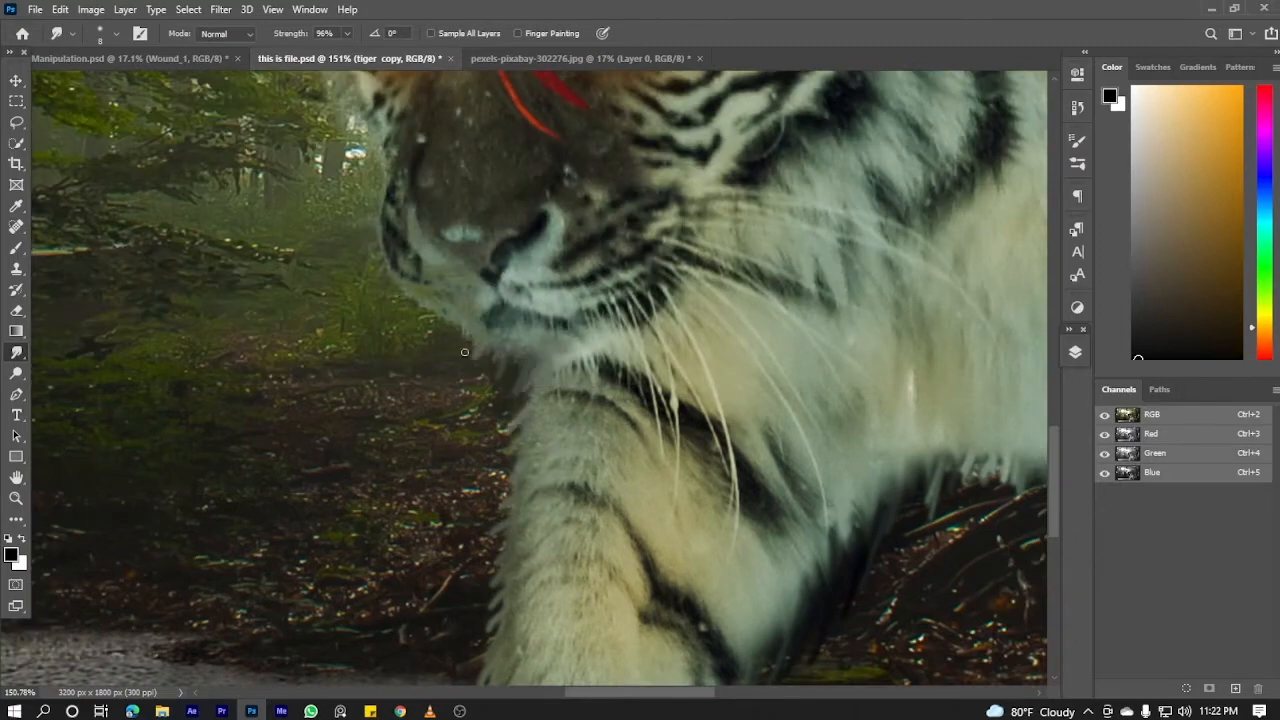
left_click_drag(385, 144, 347, 508)
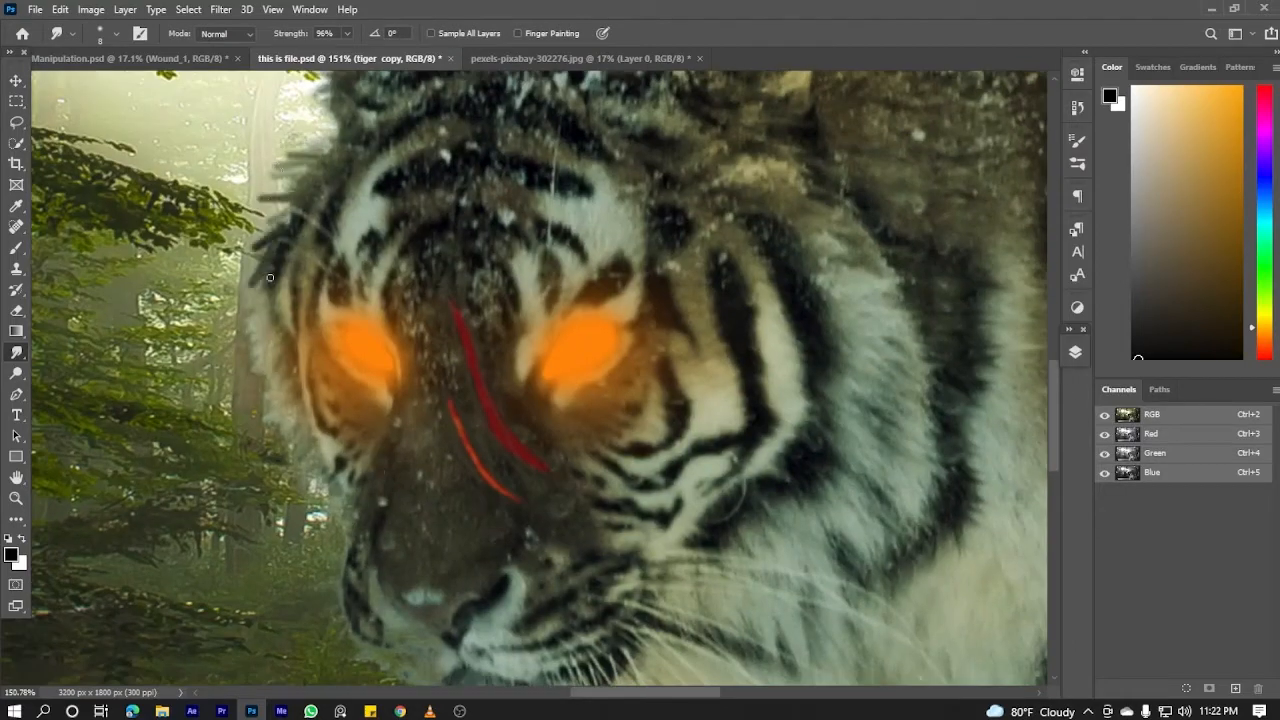
scroll(400, 385, "down", 5)
scroll(300, 590, "up", 4)
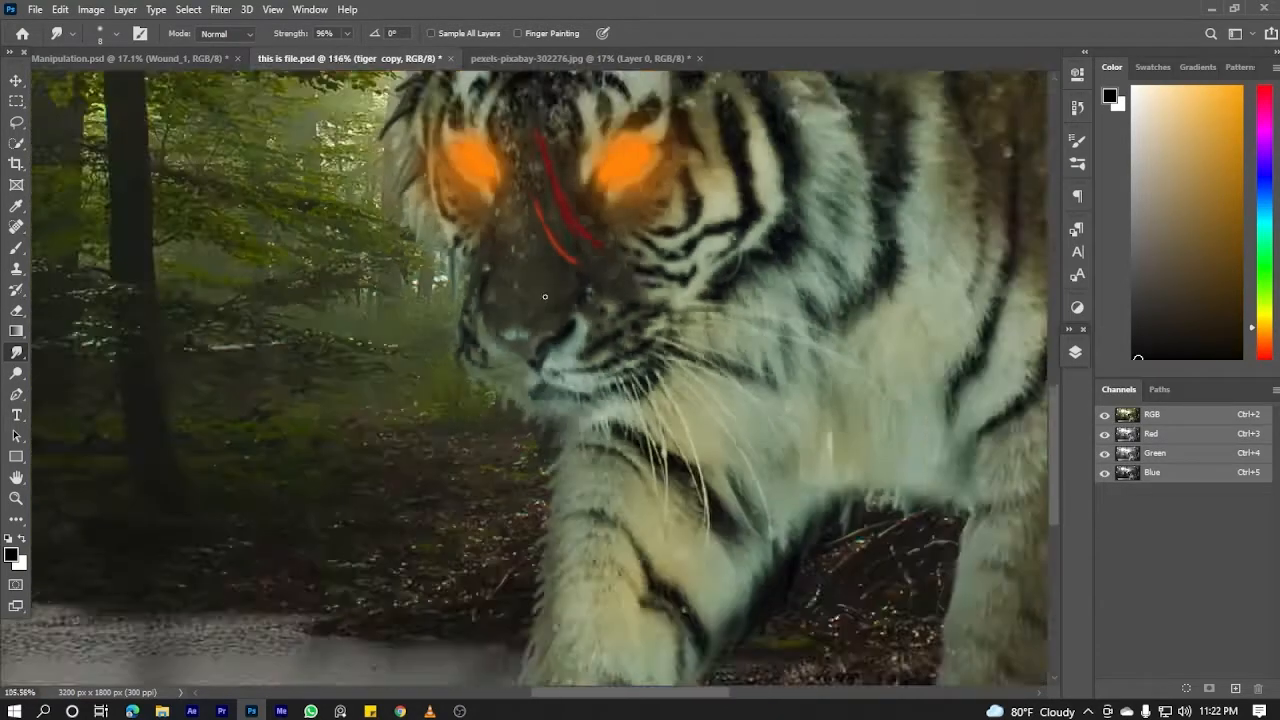
scroll(400, 400, "down", 3)
left_click_drag(400, 350, 413, 620)
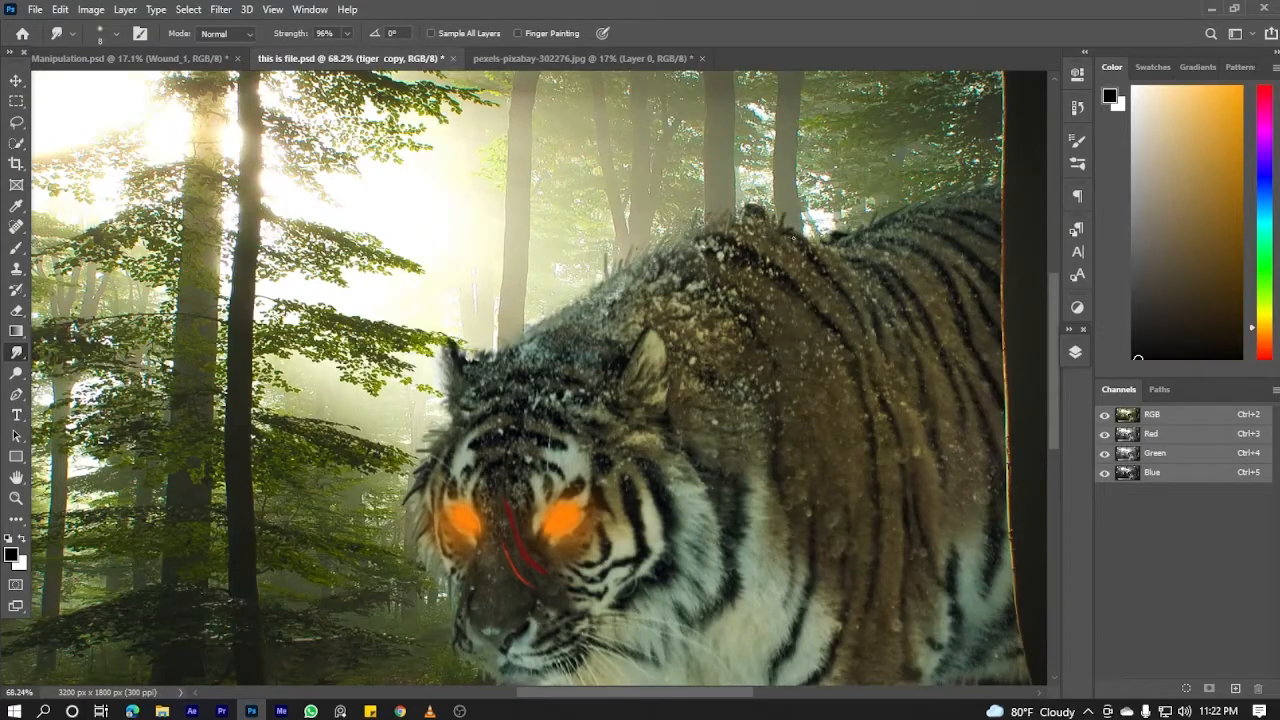
Smudge short spiky fur along the top of the tiger's back up to the first foreground tree and rump
scroll(553, 313, "down", 3)
scroll(440, 399, "up", 5)
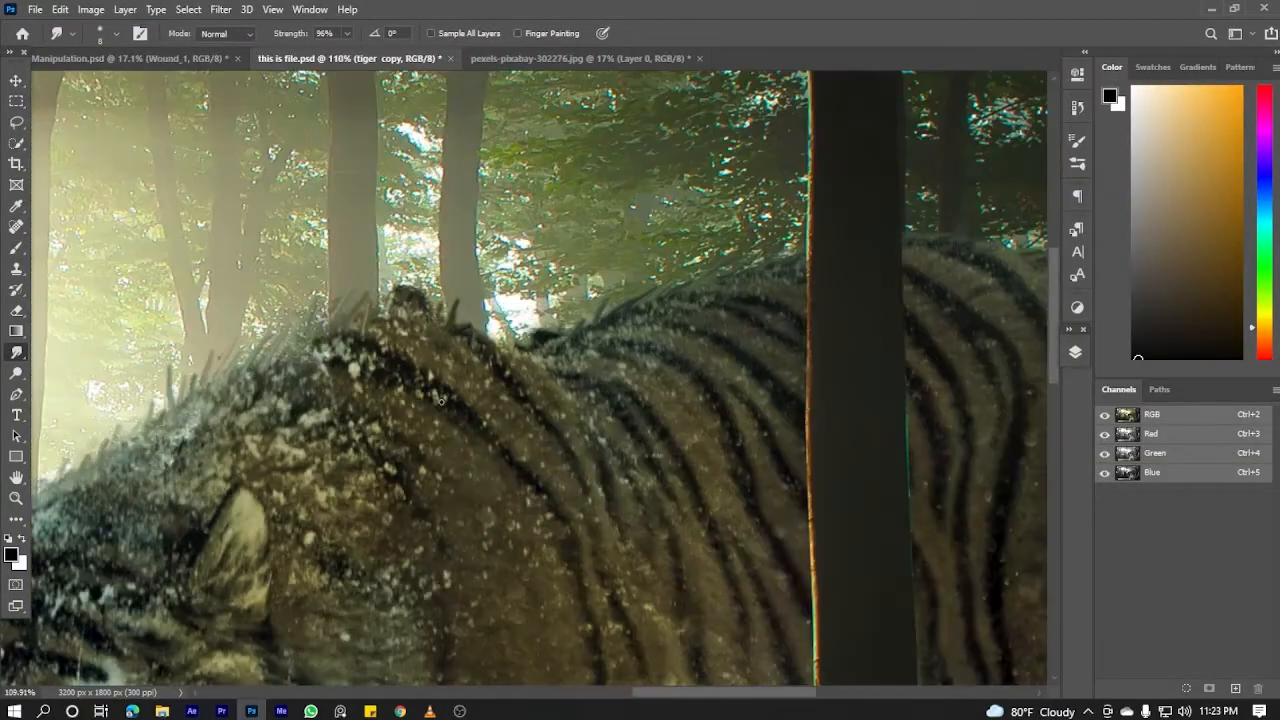
left_click_drag(685, 271, 480, 381)
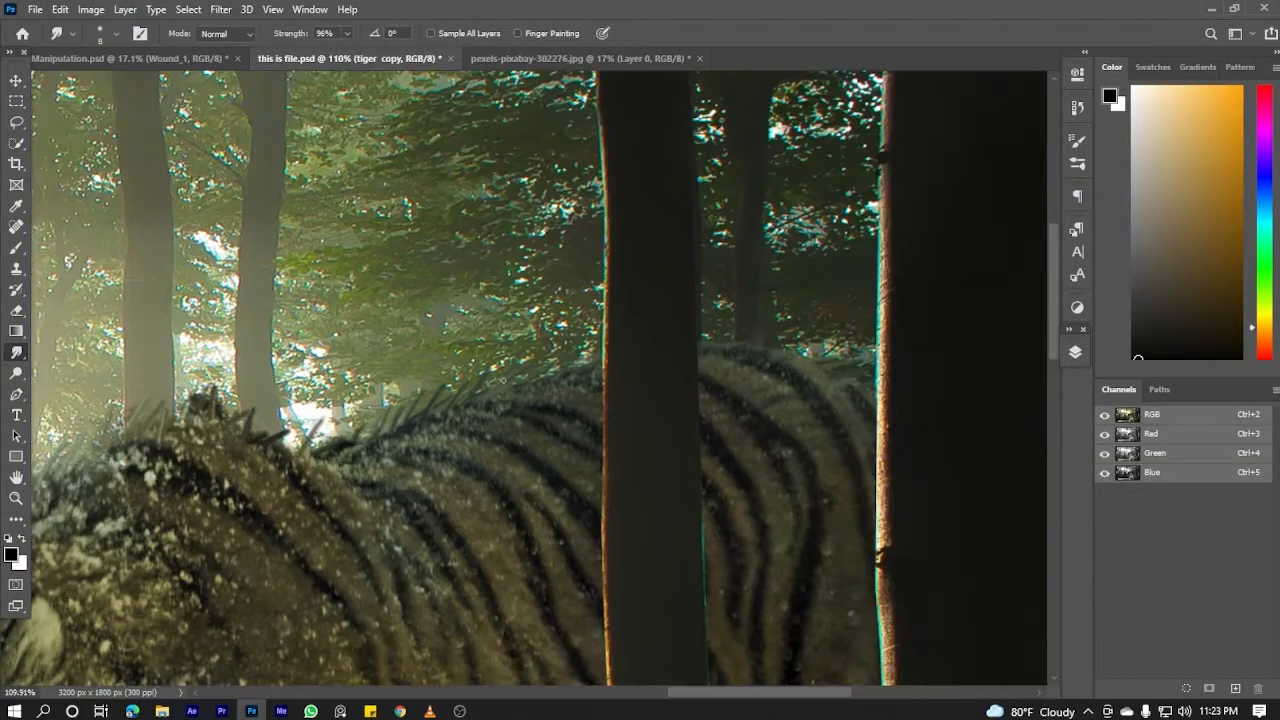
scroll(652, 359, "down", 1)
scroll(714, 342, "up", 7)
left_click_drag(905, 353, 677, 278)
Smudge the remaining fur edges beneath the hindquarters and along the lower part of the standing foreleg
left_click_drag(480, 600, 575, 150)
left_click_drag(506, 284, 508, 342)
left_click_drag(556, 290, 559, 330)
scroll(985, 142, "down", 3)
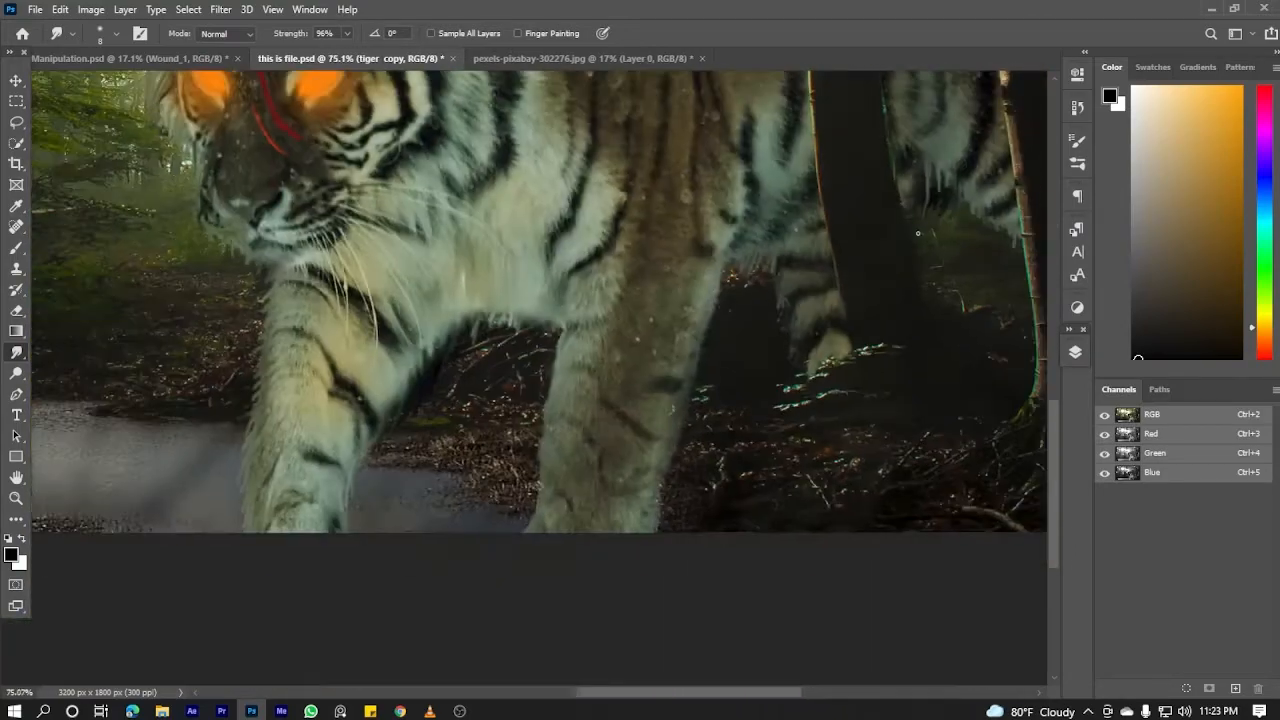
scroll(988, 200, "up", 2)
scroll(990, 260, "down", 4)
scroll(991, 333, "up", 2)
scroll(991, 333, "up", 2)
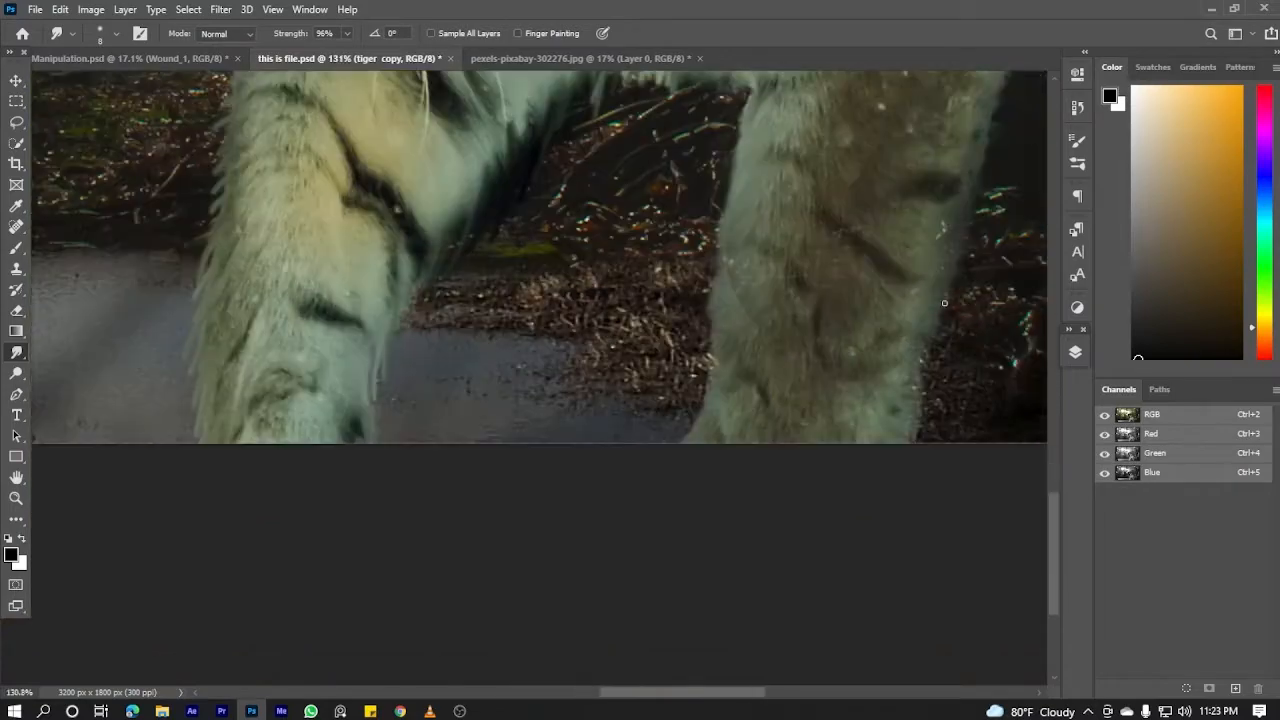
scroll(923, 342, "down", 1)
Dock the floating Layers panel with the other collapsed panels
key("Tab")
scroll(930, 340, "down", 8)
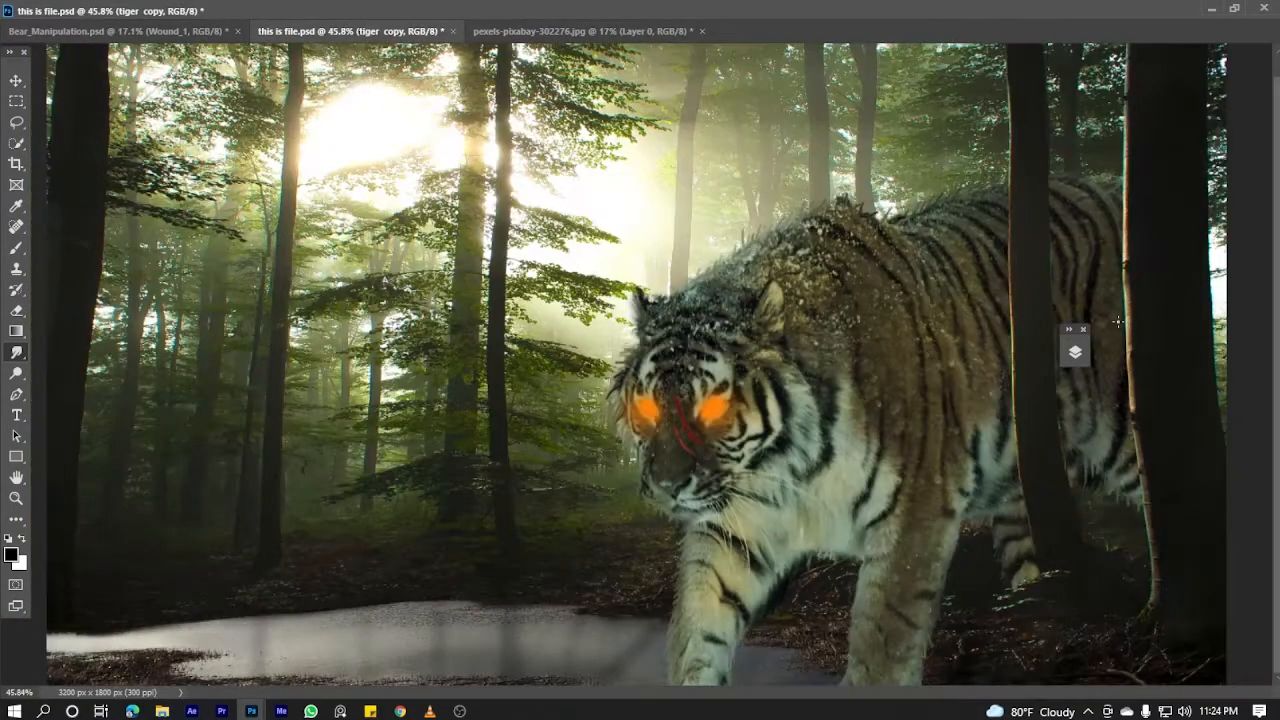
left_click(1075, 352)
left_click_drag(956, 172, 1106, 167)
left_click_drag(930, 10, 855, 48)
left_click_drag(1095, 168, 1080, 346)
Smudge spiky fur along the standing foreleg's rear edge and the dark neck stripe behind the tiger's cheek
scroll(876, 565, "up", 3)
scroll(876, 565, "up", 1)
left_click_drag(876, 565, 841, 302)
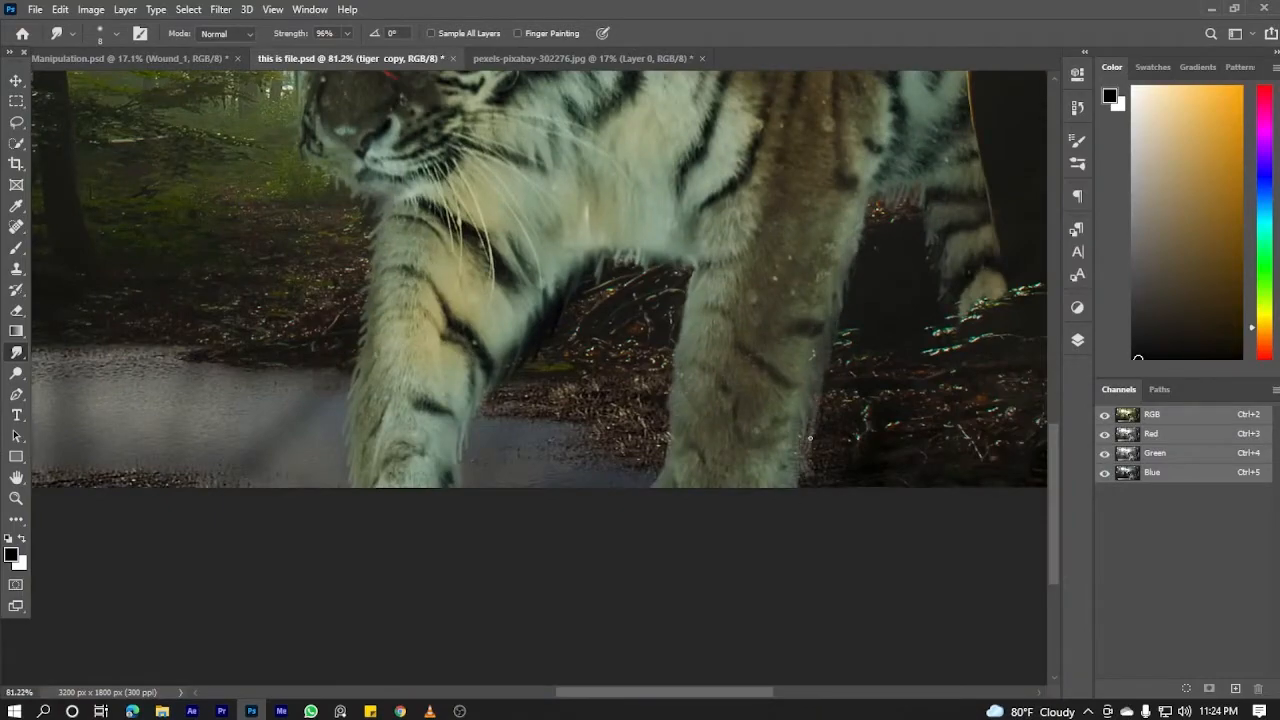
scroll(449, 395, "down", 5)
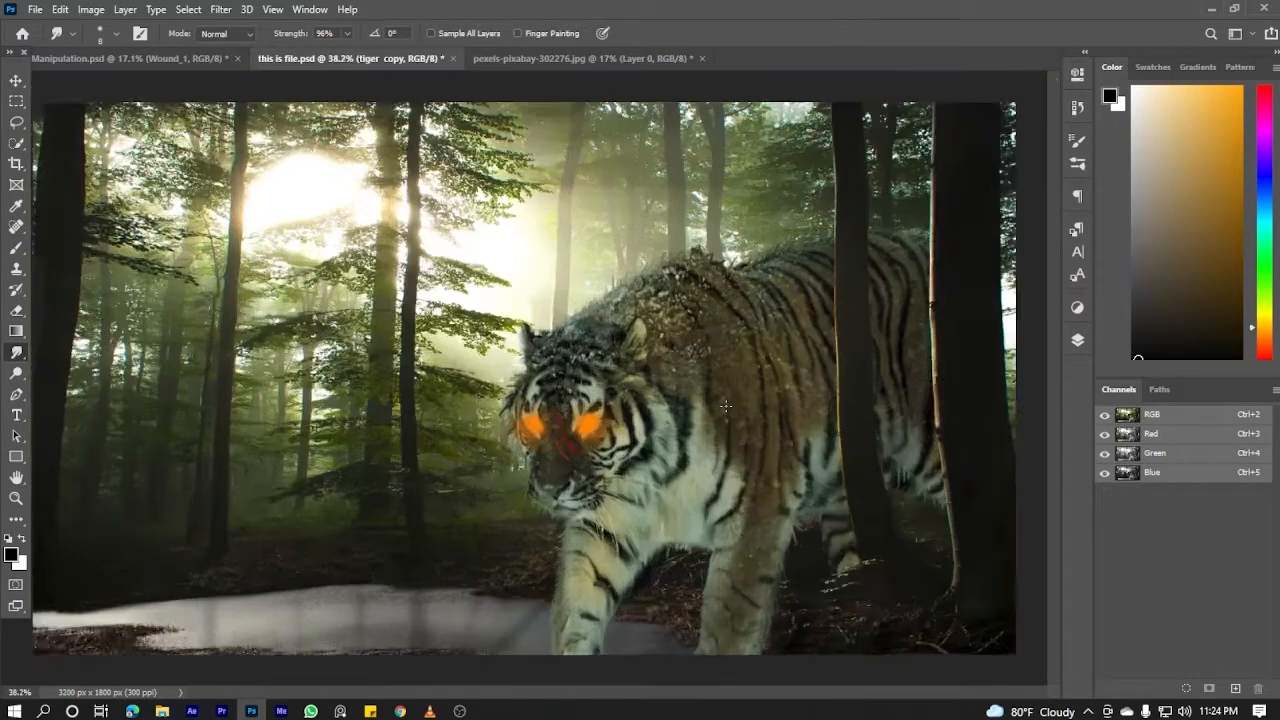
scroll(698, 421, "up", 5)
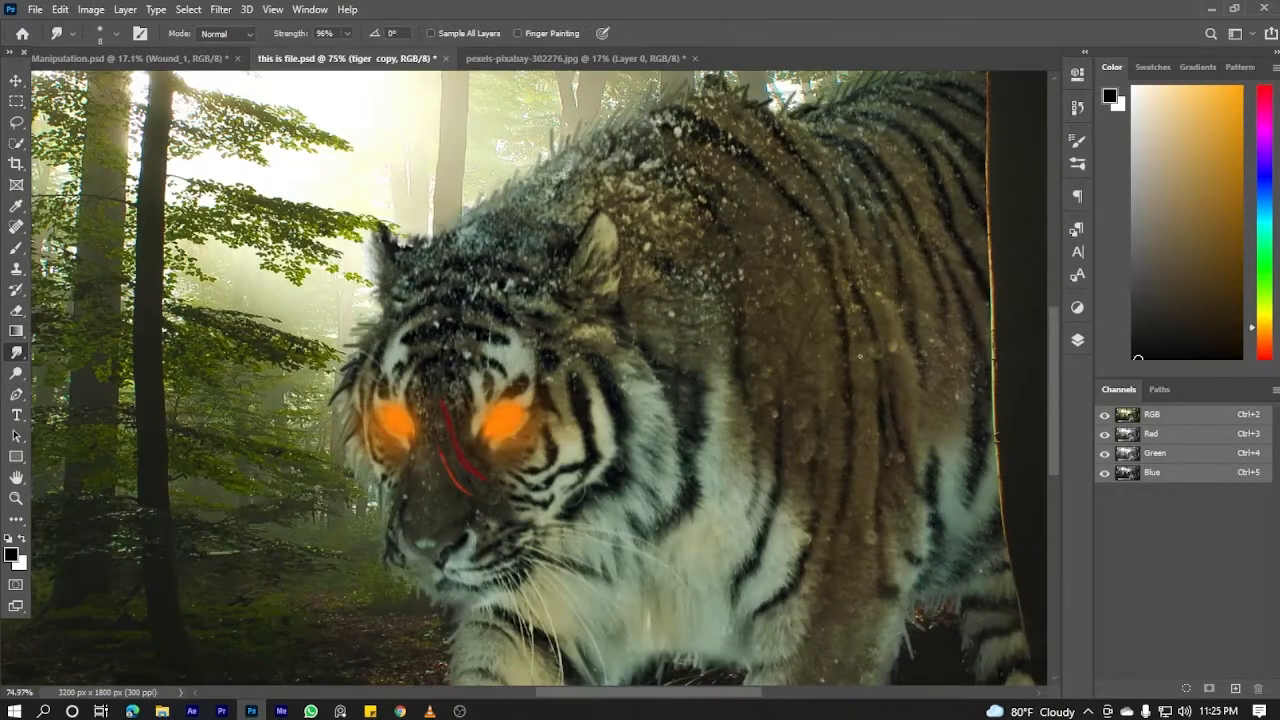
scroll(860, 356, "up", 6)
scroll(796, 220, "down", 10)
scroll(690, 370, "up", 6)
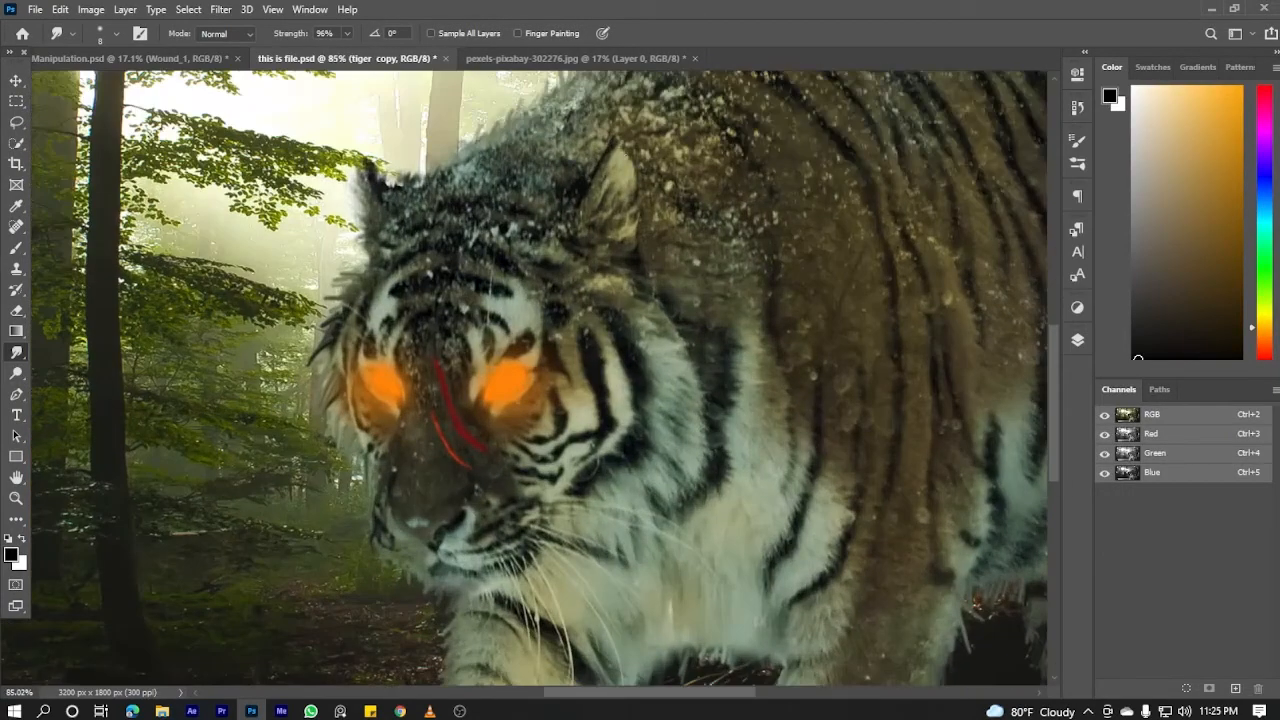
scroll(642, 363, "up", 1)
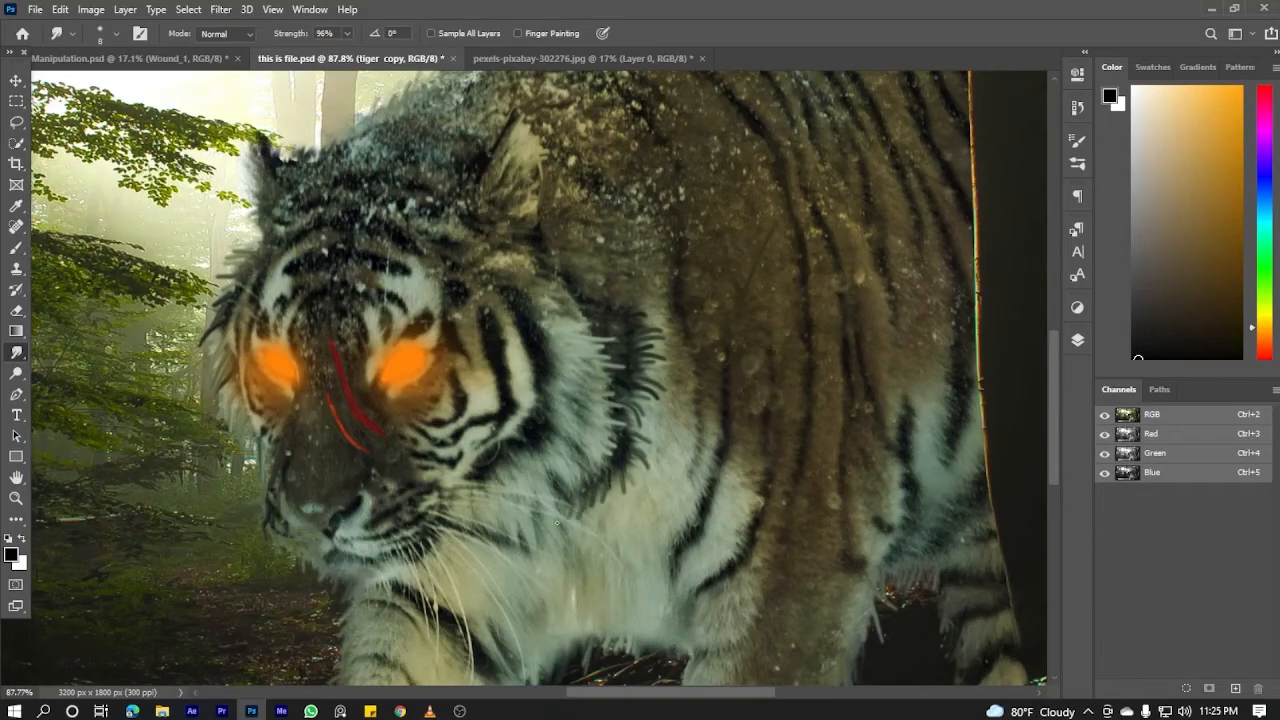
Smudge fine fur strands along the edge of the tiger's muzzle and chin
scroll(557, 523, "up", 3)
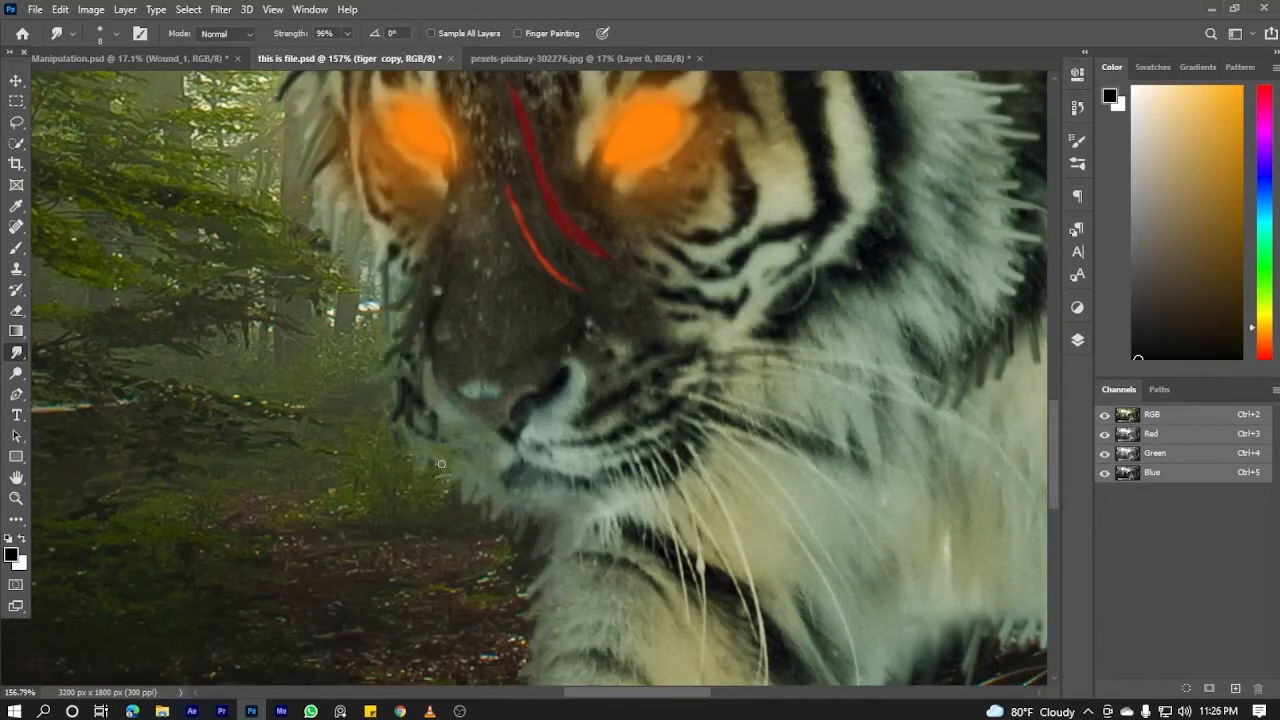
scroll(482, 512, "down", 4)
scroll(482, 500, "up", 4)
scroll(490, 400, "down", 4)
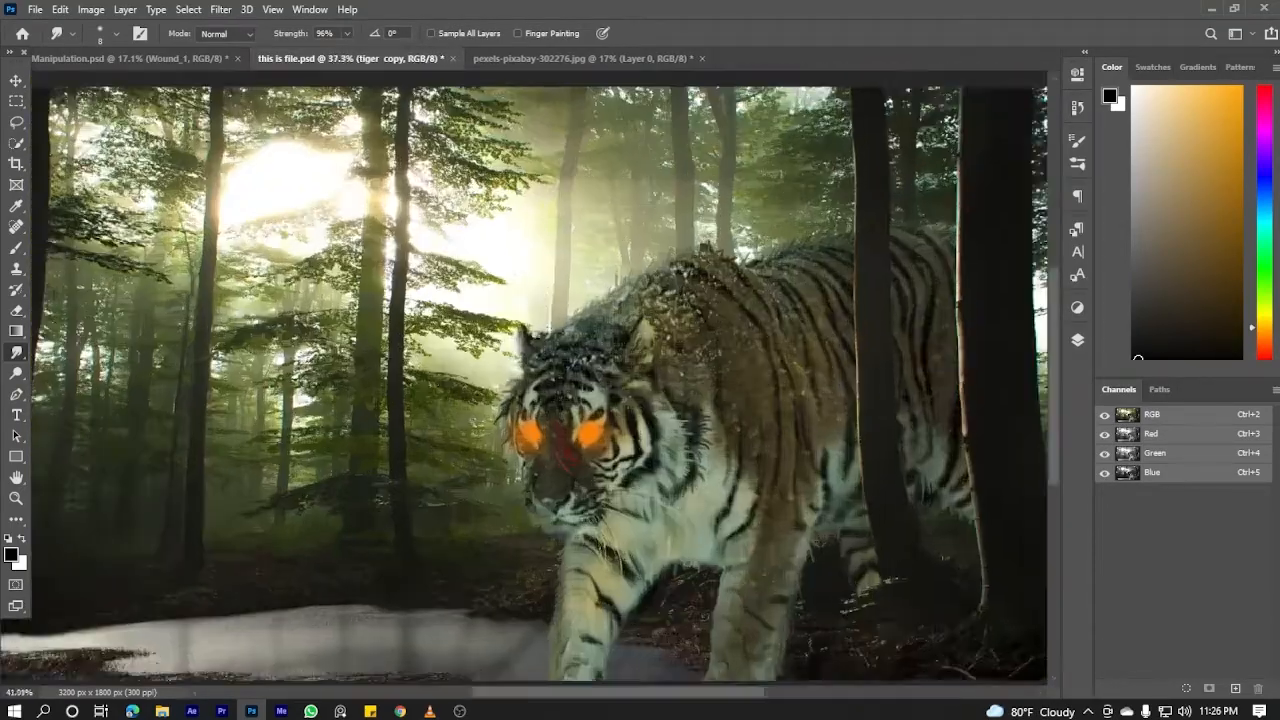
scroll(504, 277, "up", 4)
scroll(505, 278, "down", 5)
Create a new layer at the top of the taiger group and rename it fog
left_click(1077, 340)
left_click(945, 270)
left_click(1013, 676)
scroll(636, 394, "up", 2)
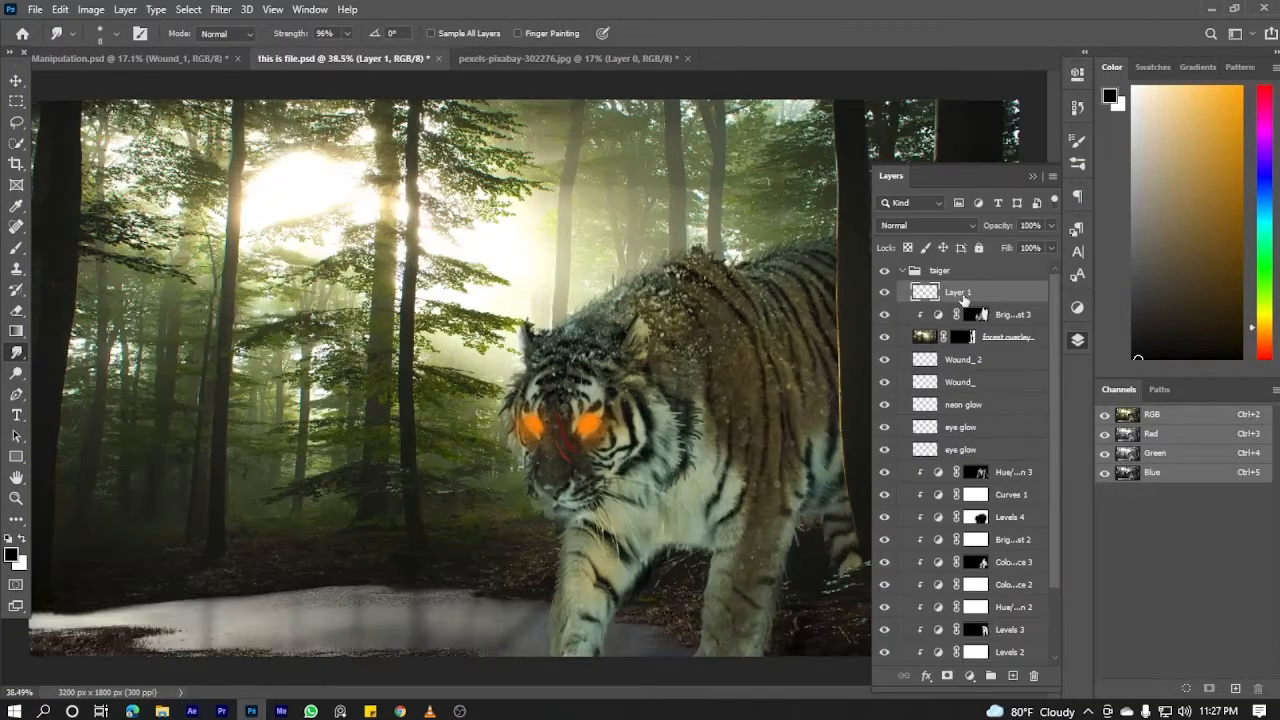
double_click(963, 294)
type("fog")
key("Return")
left_click(1077, 340)
Set the foreground colour to #a4a57a and adjust the size of the soft brush
left_click(11, 554)
type("a4")
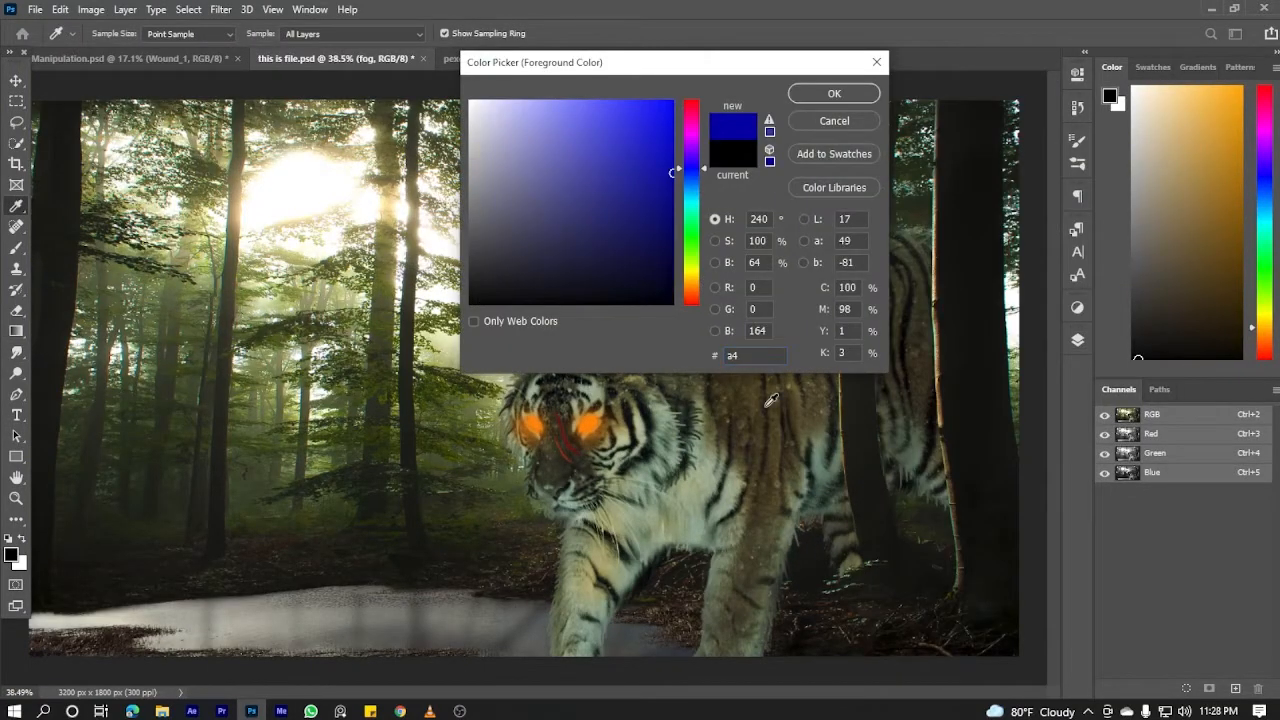
type("a57a")
left_click(819, 100)
right_click(478, 456)
left_click_drag(600, 454, 621, 456)
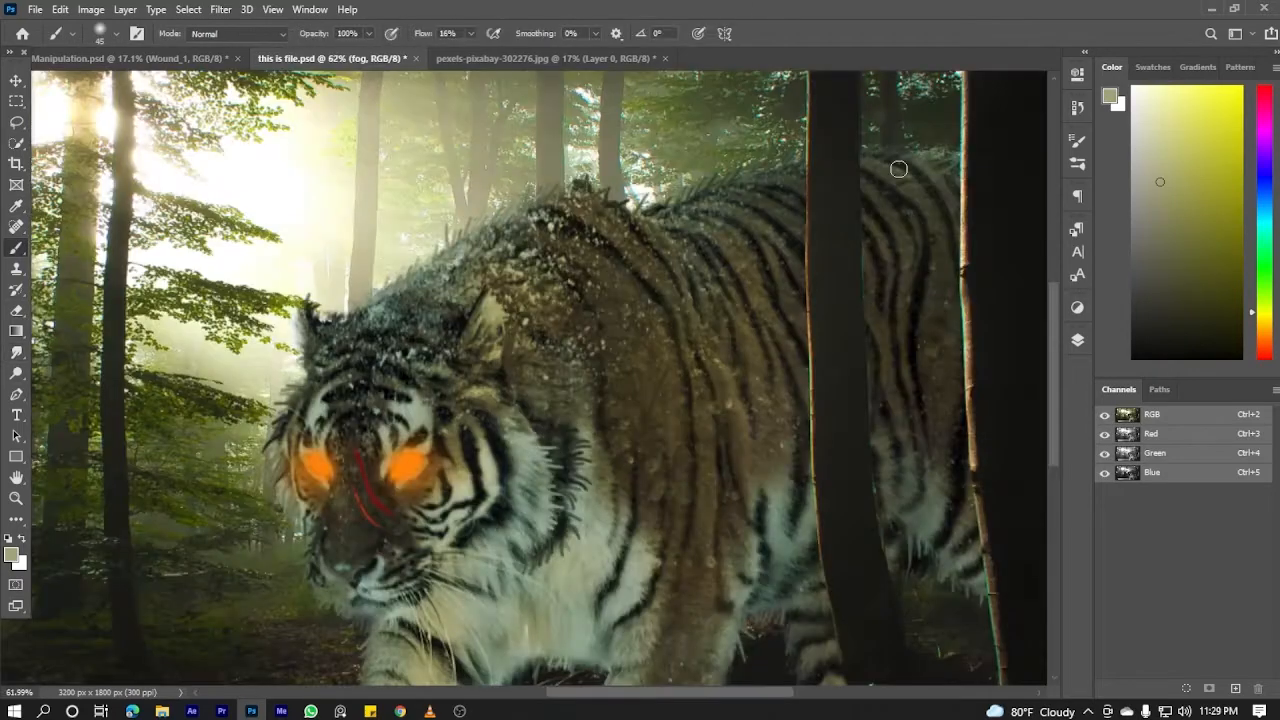
Move the fog layer beneath the forest overlay layer in the taiger group
scroll(877, 263, "down", 4)
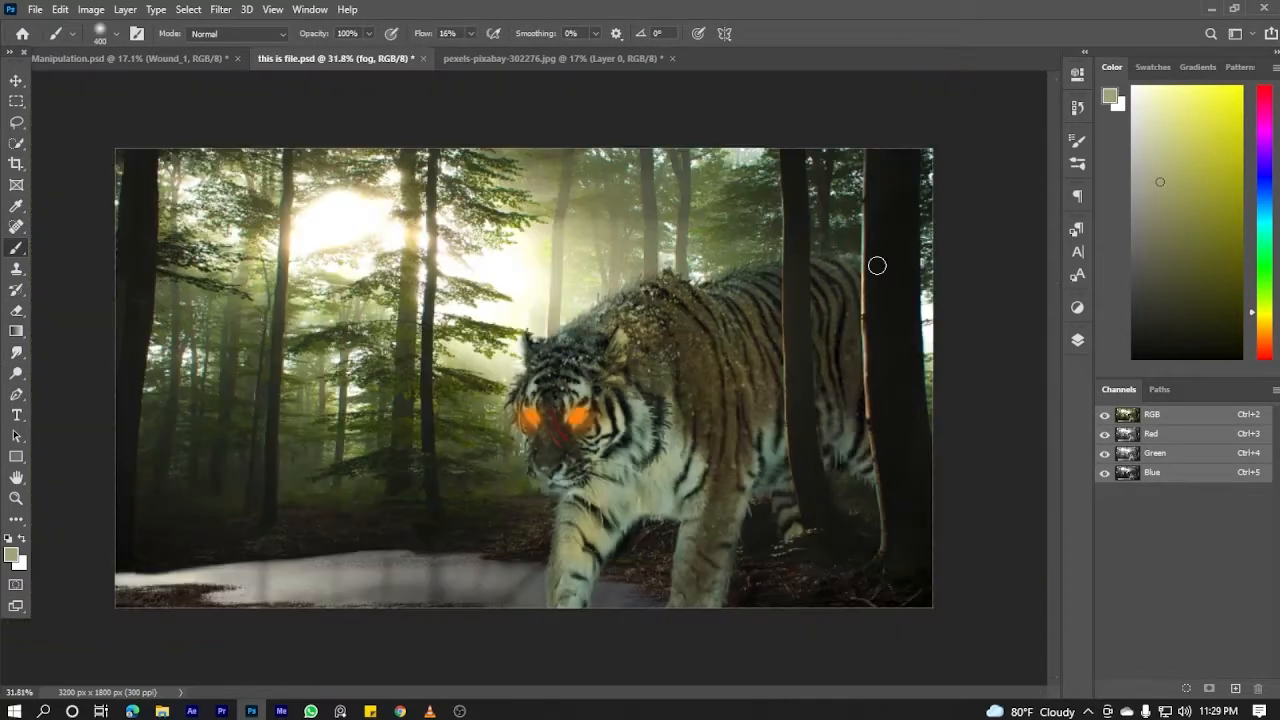
left_click(1077, 340)
left_click(1077, 341)
left_click(1077, 341)
left_click(1077, 340)
Reduce the brush to 150 px at 3% flow and paint faint fog over the tiger's hindquarters and legs
scroll(568, 377, "up", 5)
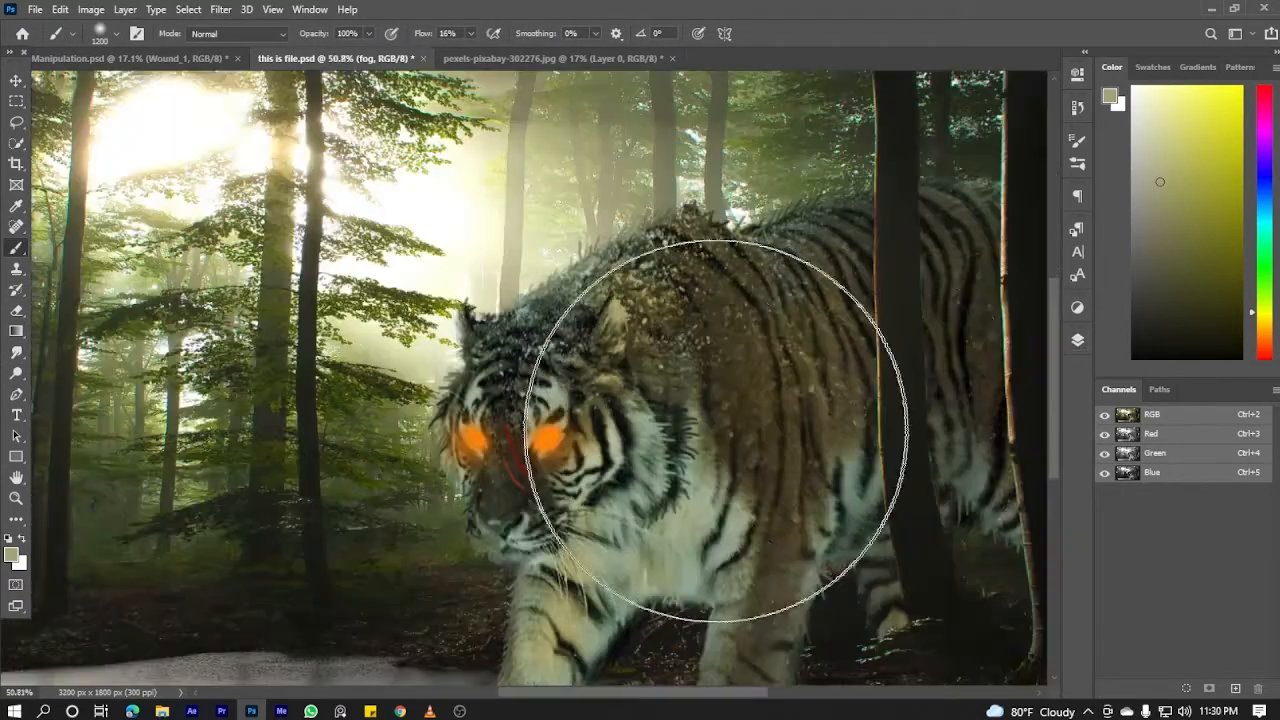
key("bracketleft")
key("bracketleft")
key("bracketleft")
key("bracketleft")
key("bracketleft")
key("bracketleft")
key("bracketleft")
key("bracketleft")
key("bracketleft")
key("bracketleft")
key("bracketleft")
key("bracketleft")
scroll(756, 489, "down", 3)
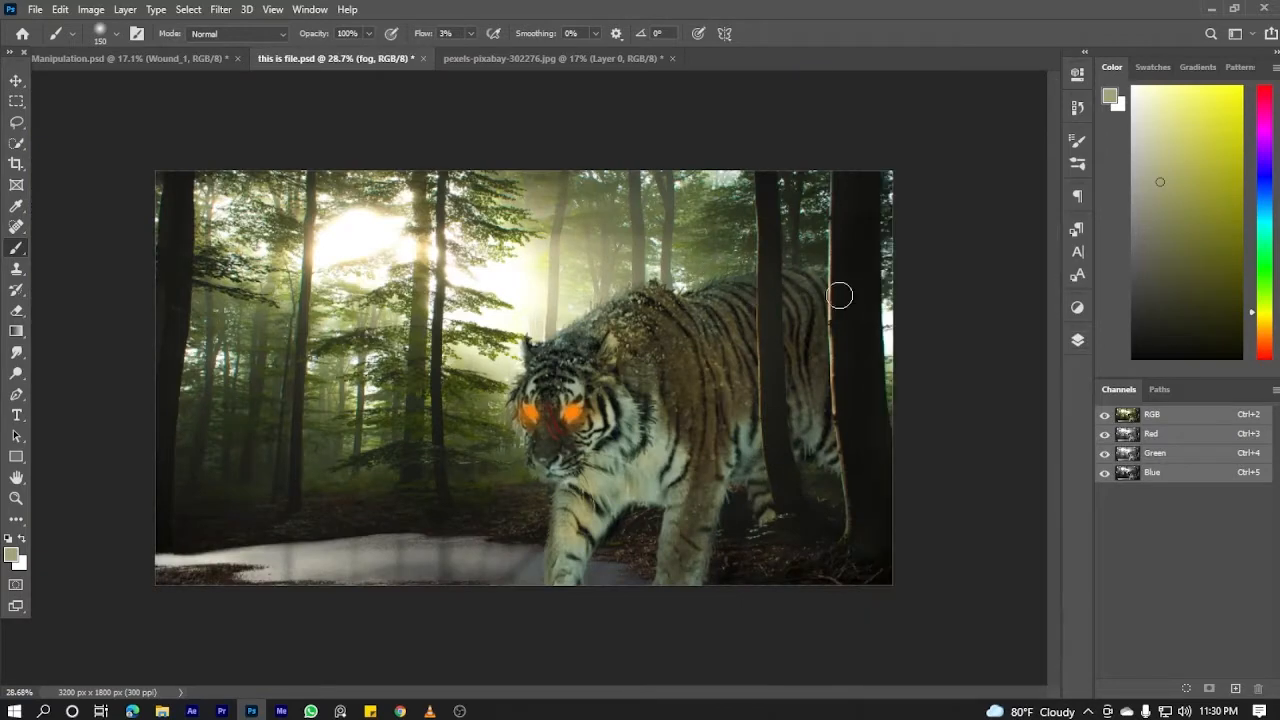
left_click_drag(694, 430, 659, 546)
scroll(857, 400, "down", 5)
Duplicate the fog layer as fog1
left_click(1077, 340)
key("v")
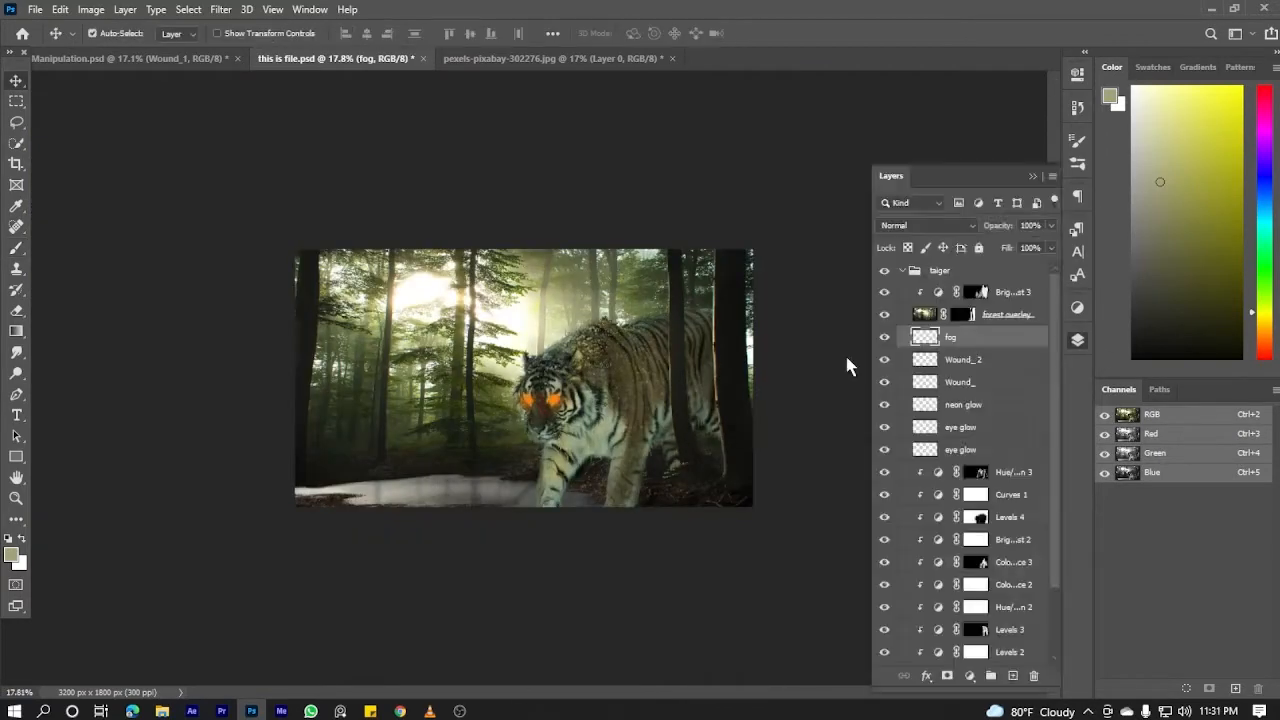
right_click(956, 338)
left_click(1005, 110)
type("fog1")
key("Return")
Try Linear Dodge (Add) on the fog1 layer and settle on the Overlay blend mode
left_click(928, 225)
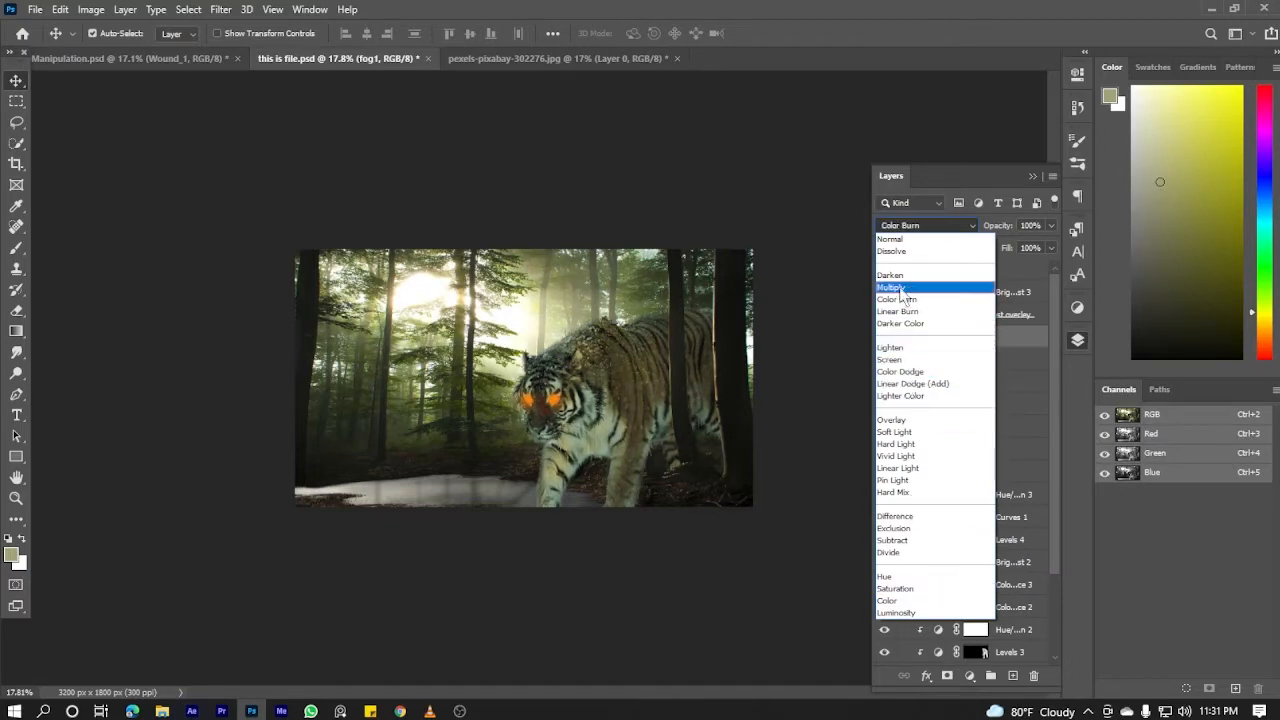
left_click(917, 386)
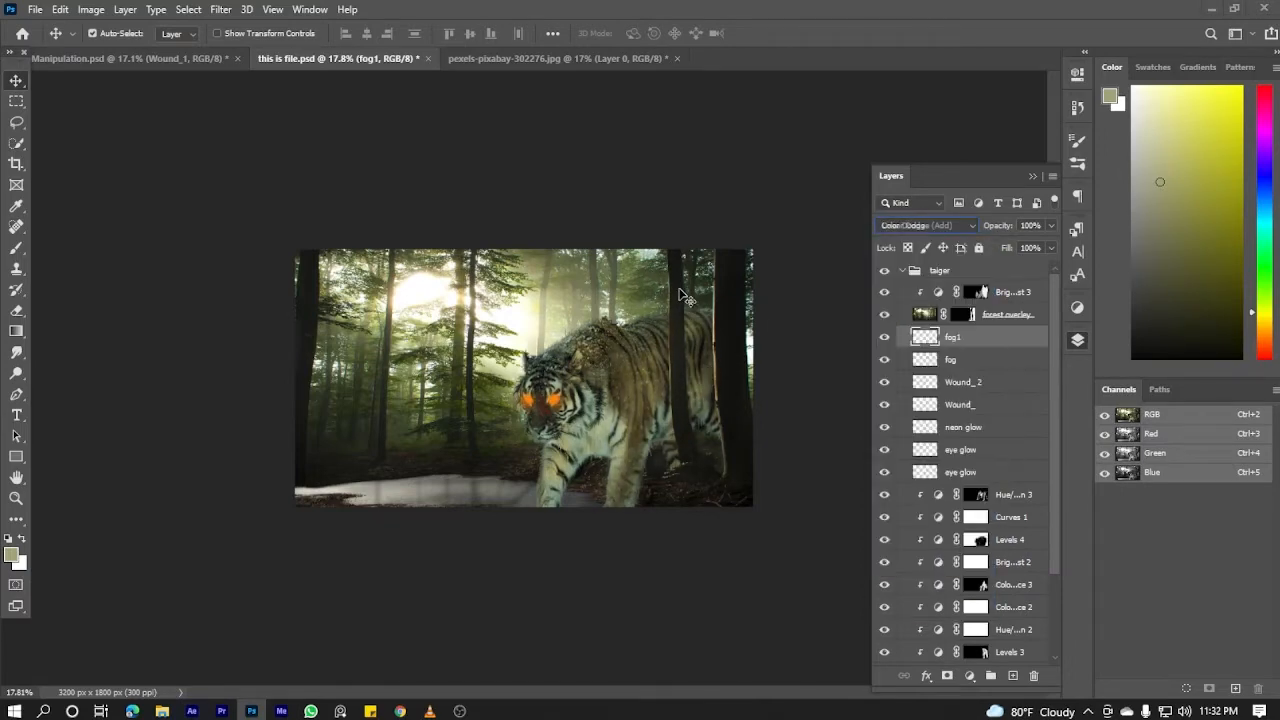
left_click(928, 225)
left_click(900, 422)
left_click(810, 420)
left_click(1077, 340)
Add a new layer above fog1 and choose a slightly lighter grey-green foreground colour for the Brush
left_click(956, 338)
key("b")
key("ctrl+0")
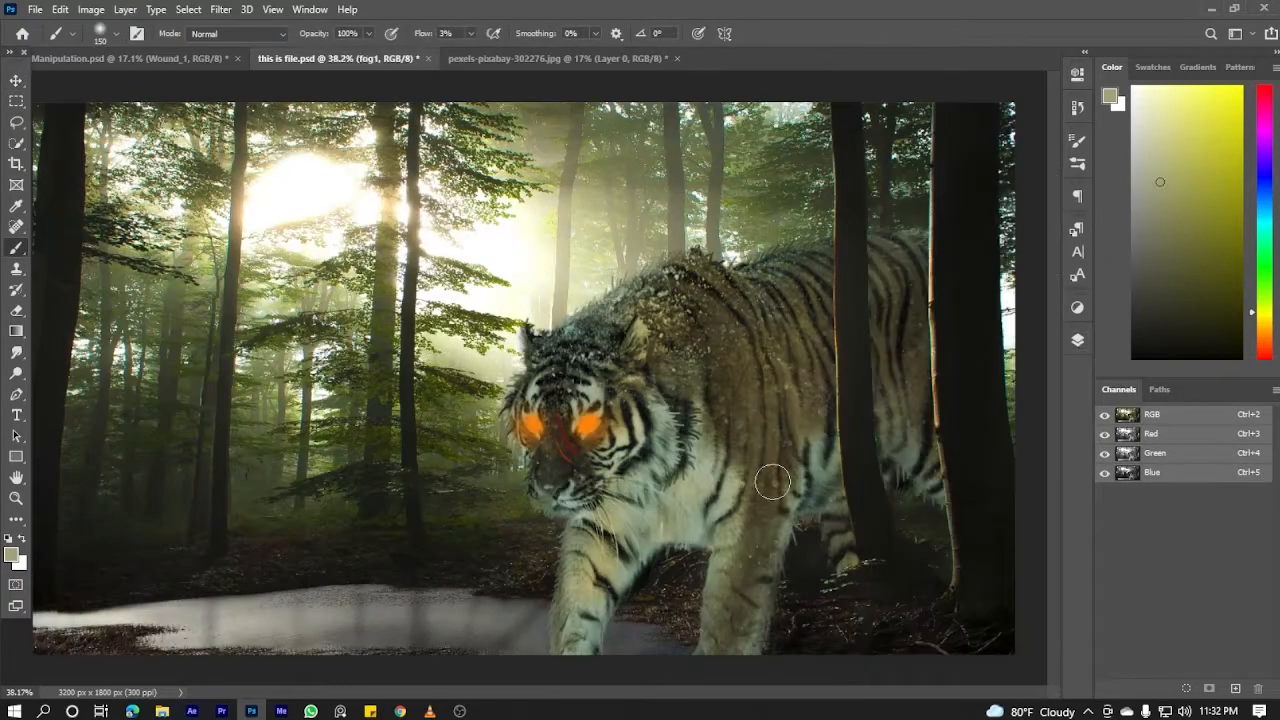
left_click(1080, 341)
left_click(1022, 687)
left_click(11, 554)
left_click(527, 165)
left_click(834, 93)
Try painting fog across the forest trees in front of the tiger with the soft brush enlarged to 400 px
mouse_move(424, 448)
left_mouse_down()
mouse_move(391, 455)
mouse_move(120, 308)
mouse_move(512, 240)
left_mouse_up()
key("bracketright")
key("bracketright")
key("bracketright")
key("bracketright")
key("bracketright")
scroll(503, 543, "down", 2)
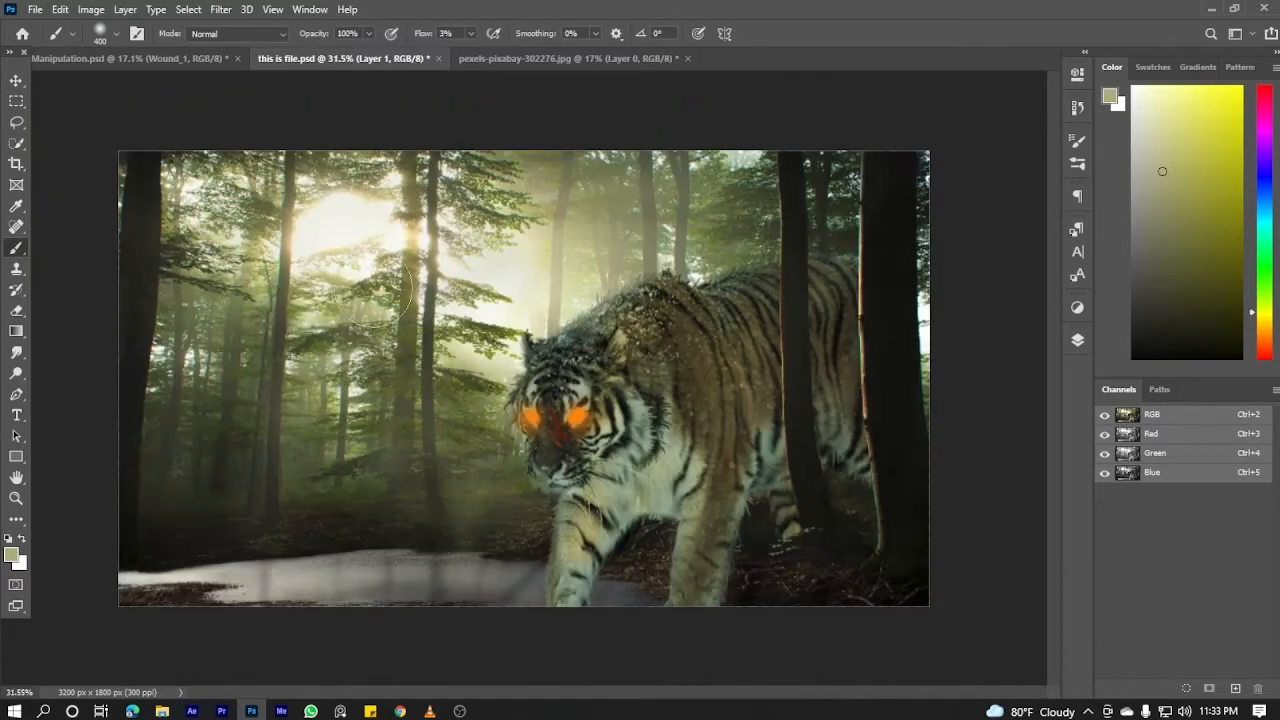
left_click_drag(365, 472, 167, 310)
scroll(543, 506, "down", 2)
scroll(543, 506, "up", 2)
Undo the fog strokes painted over the forest trees
key("ctrl+z")
key("ctrl+z")
key("ctrl+z")
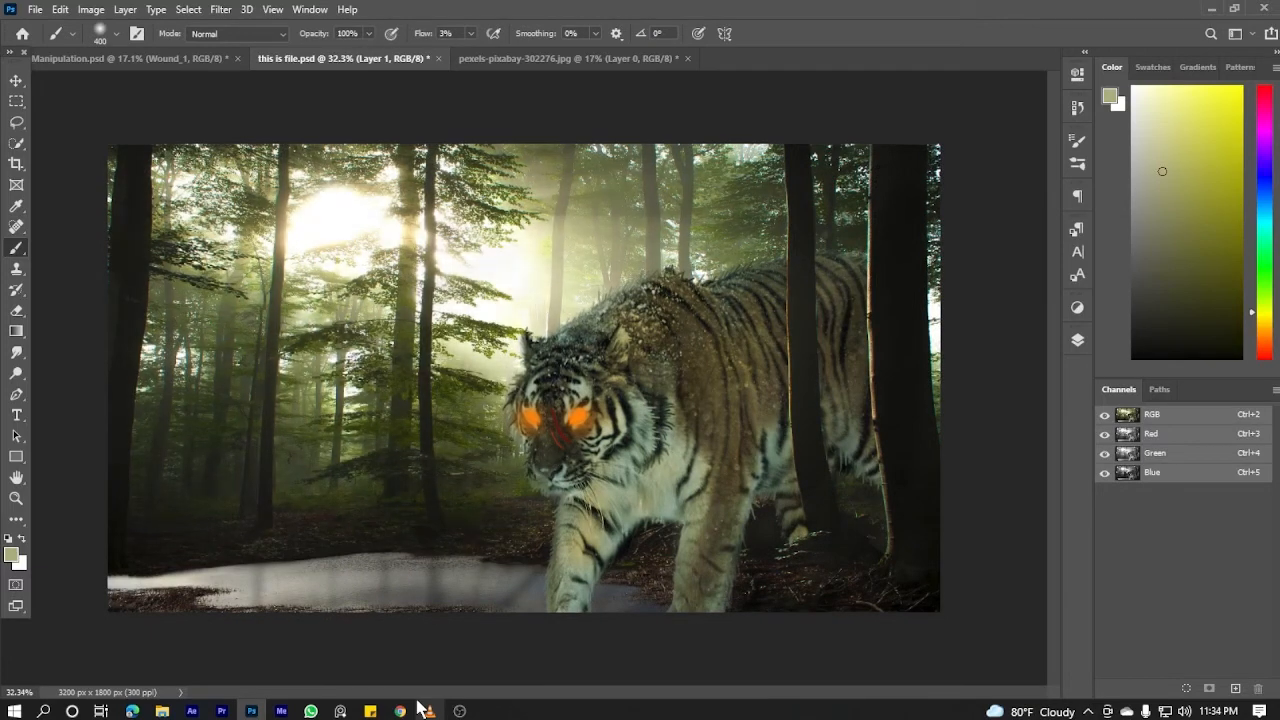
scroll(937, 500, "up", 10)
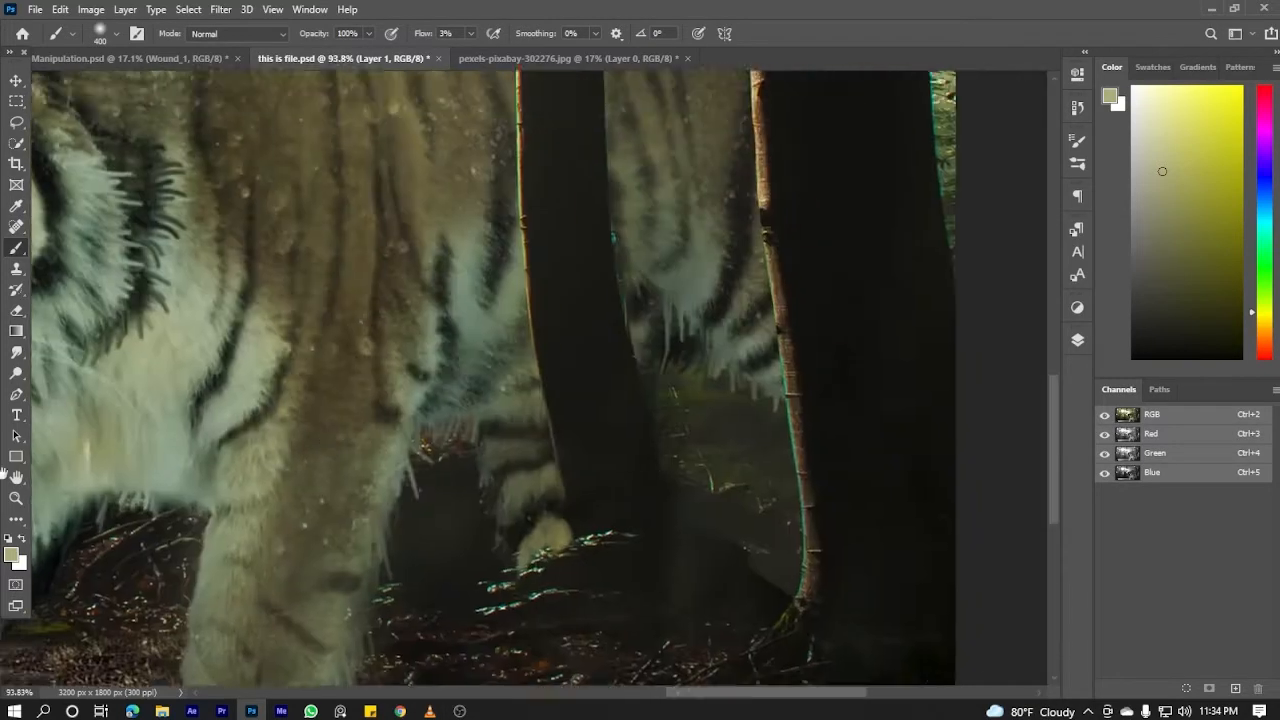
Erase the stray fog on the fog layers between the two foreground trunks at the tiger's rear with the 80 px Eraser
key("e")
left_click(1077, 340)
left_click(955, 345)
left_click(1077, 340)
left_click(1077, 340)
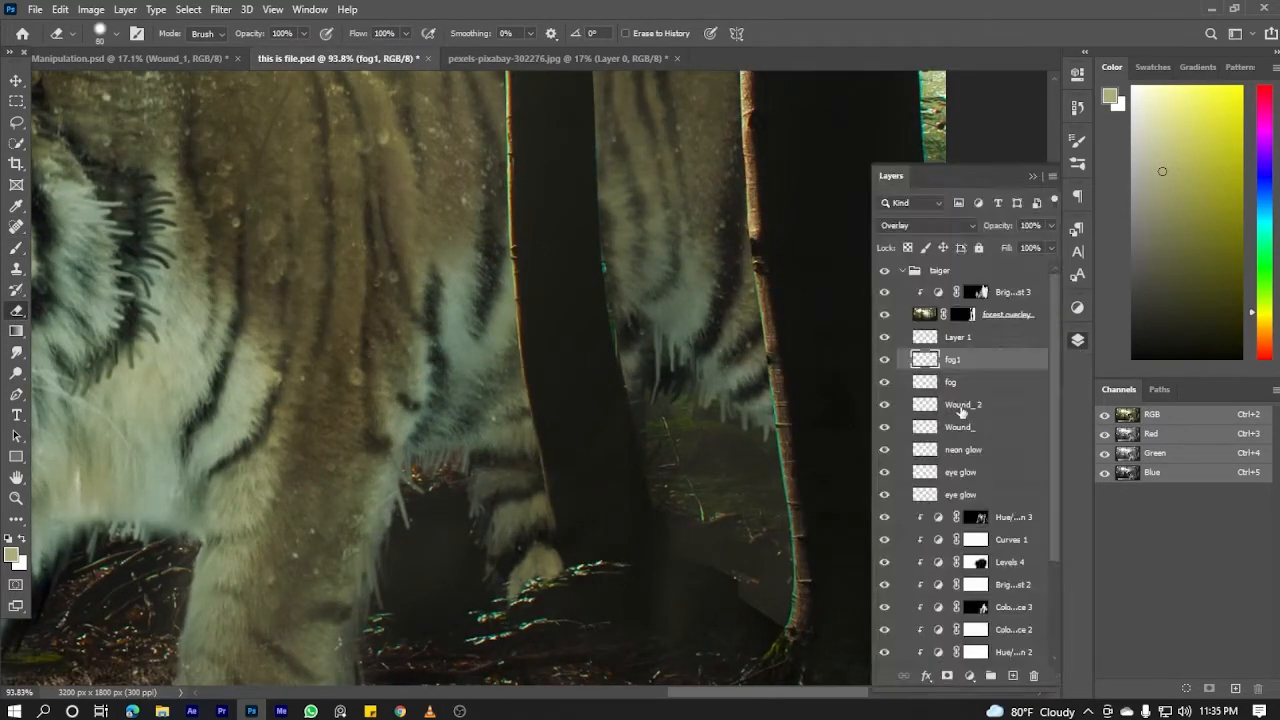
left_click(957, 384)
left_click(1077, 340)
left_click(1077, 340)
left_click(957, 420)
left_click(1077, 340)
left_click_drag(722, 465, 761, 626)
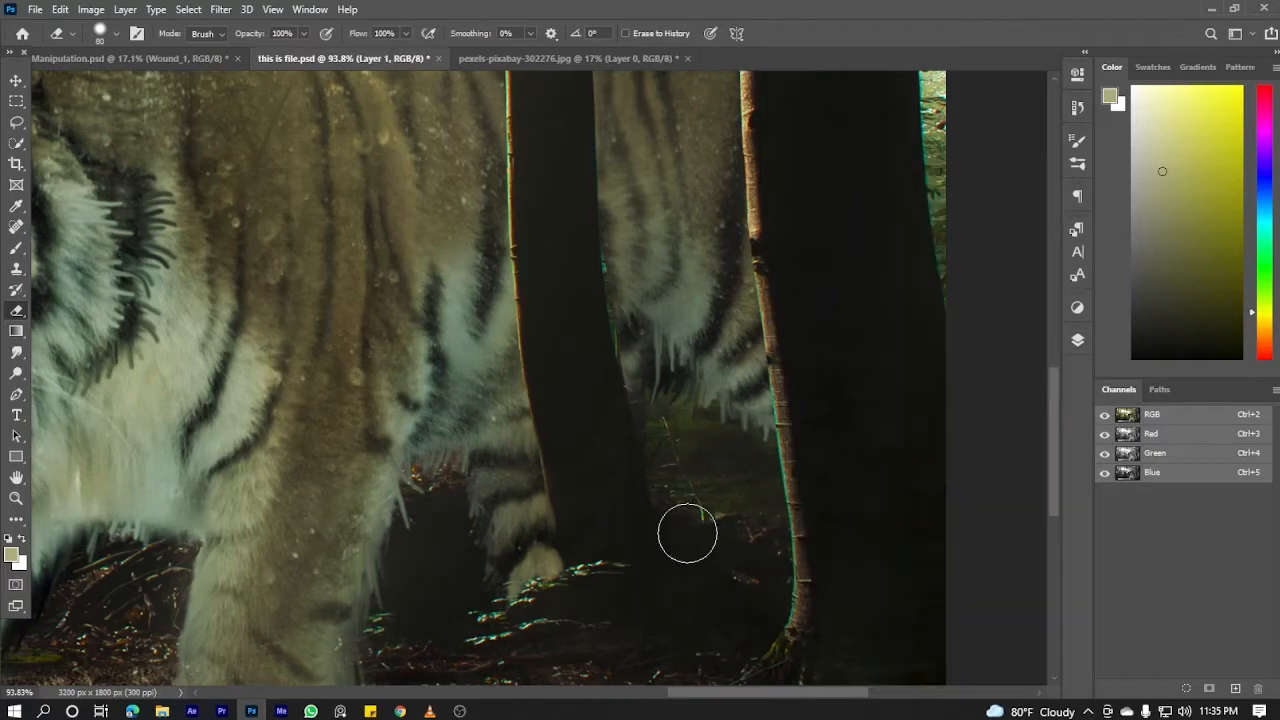
Rename Layer 1, which sits above the fog1 layer, as more fog
scroll(561, 609, "down", 3)
scroll(603, 487, "down", 2)
scroll(878, 514, "up", 4)
scroll(880, 514, "down", 4)
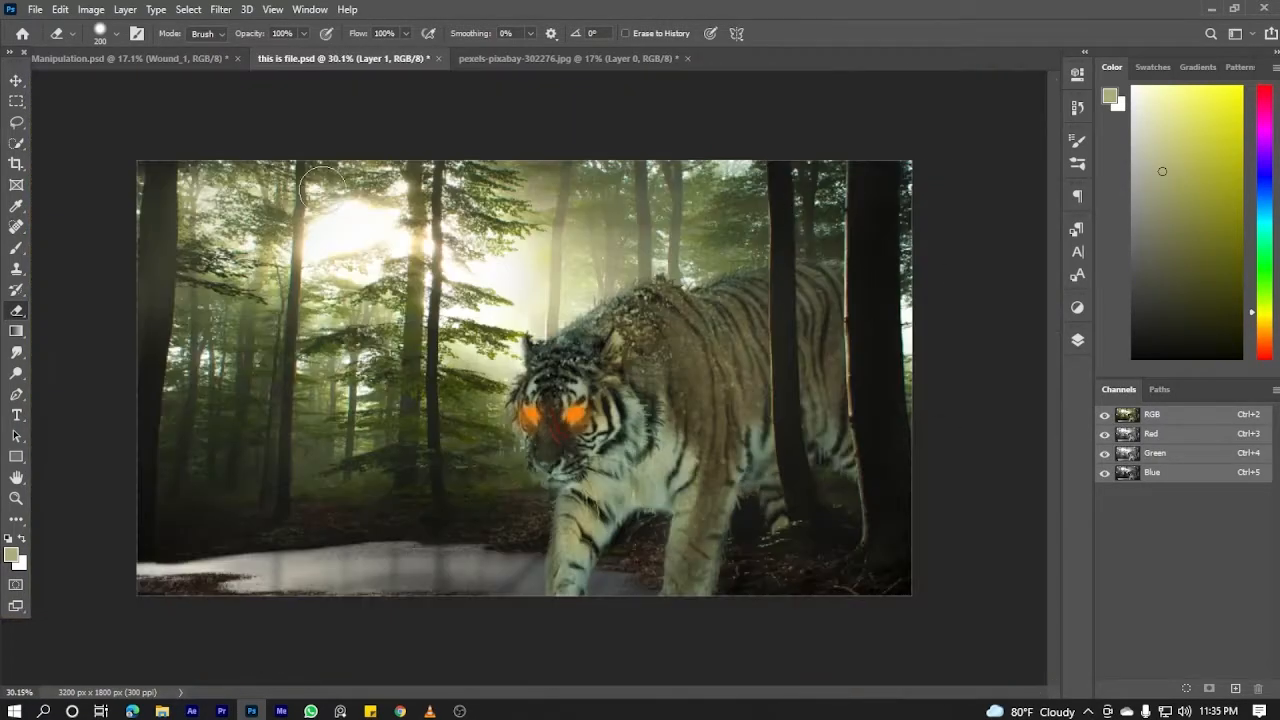
scroll(276, 308, "up", 2)
scroll(276, 308, "down", 3)
left_click(1077, 340)
double_click(960, 337)
type("more fog")
key("Return")
left_click(969, 677)
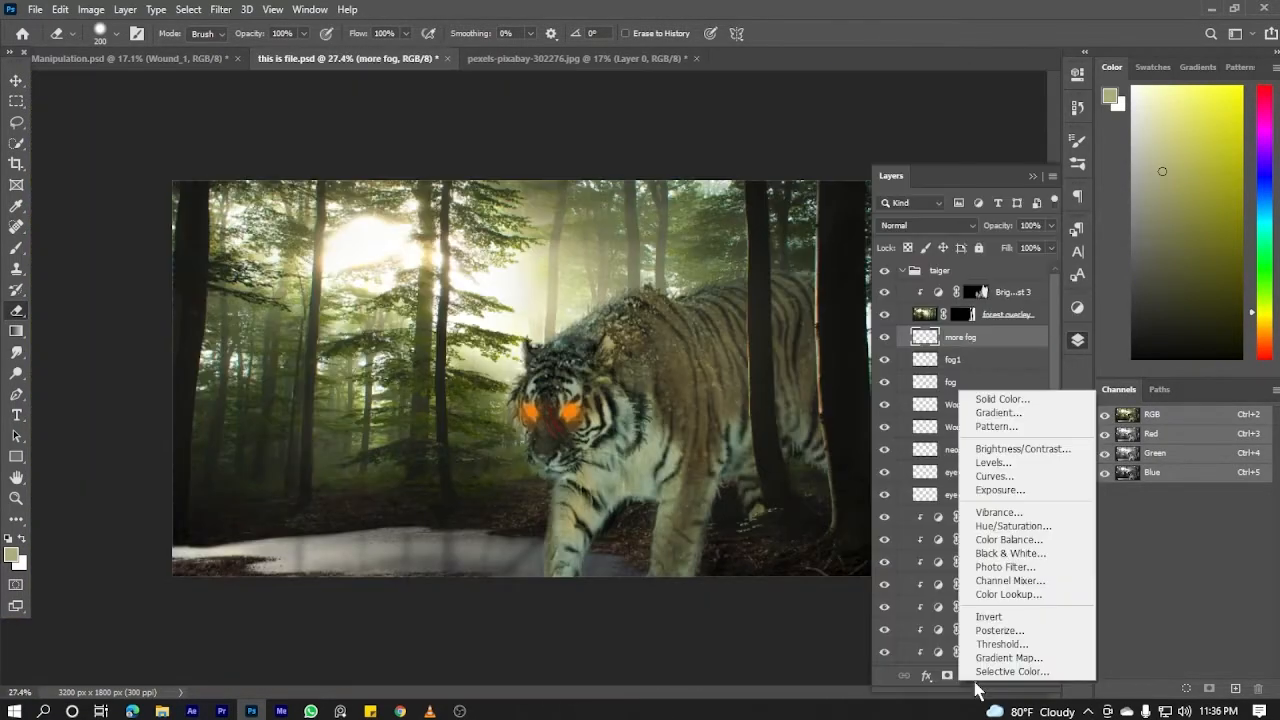
left_click(768, 634)
scroll(1010, 450, "down", 5)
left_click(1006, 568)
scroll(1046, 410, "up", 5)
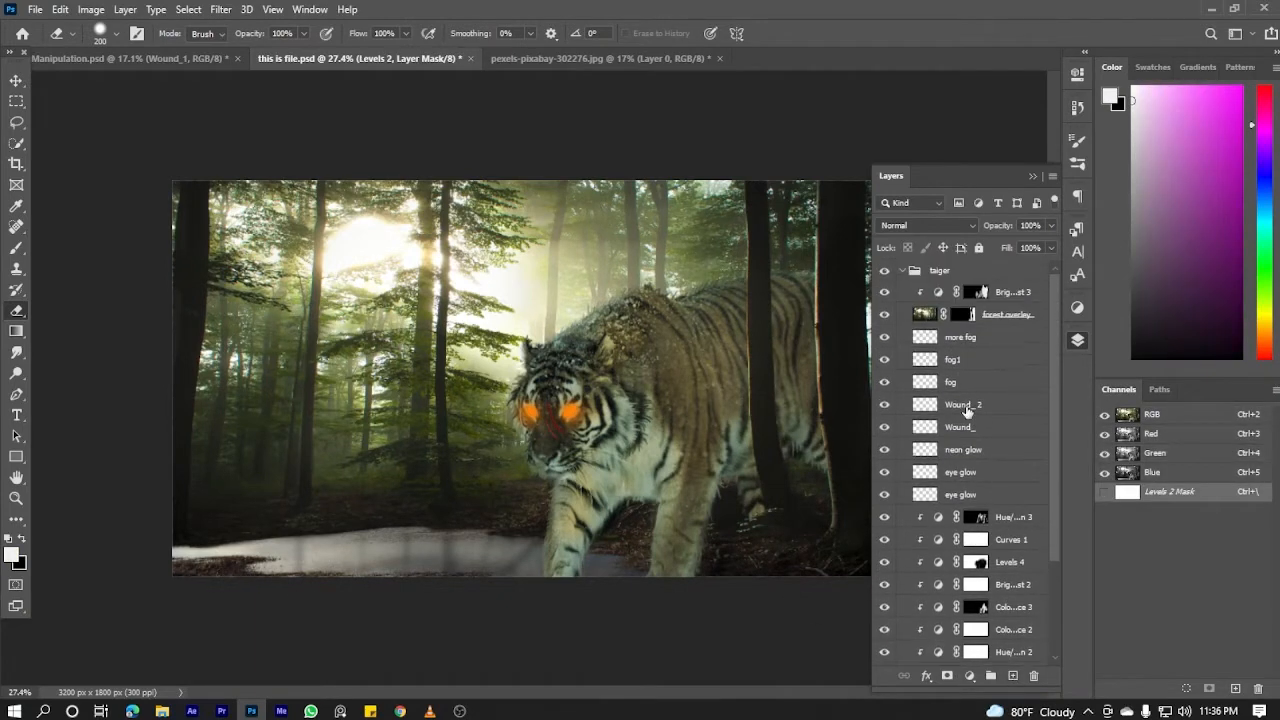
Add a new layer named satu and move it beneath the tiger layer, just above the pond group
left_click(962, 337)
left_click(1012, 677)
type("satu")
key("Return")
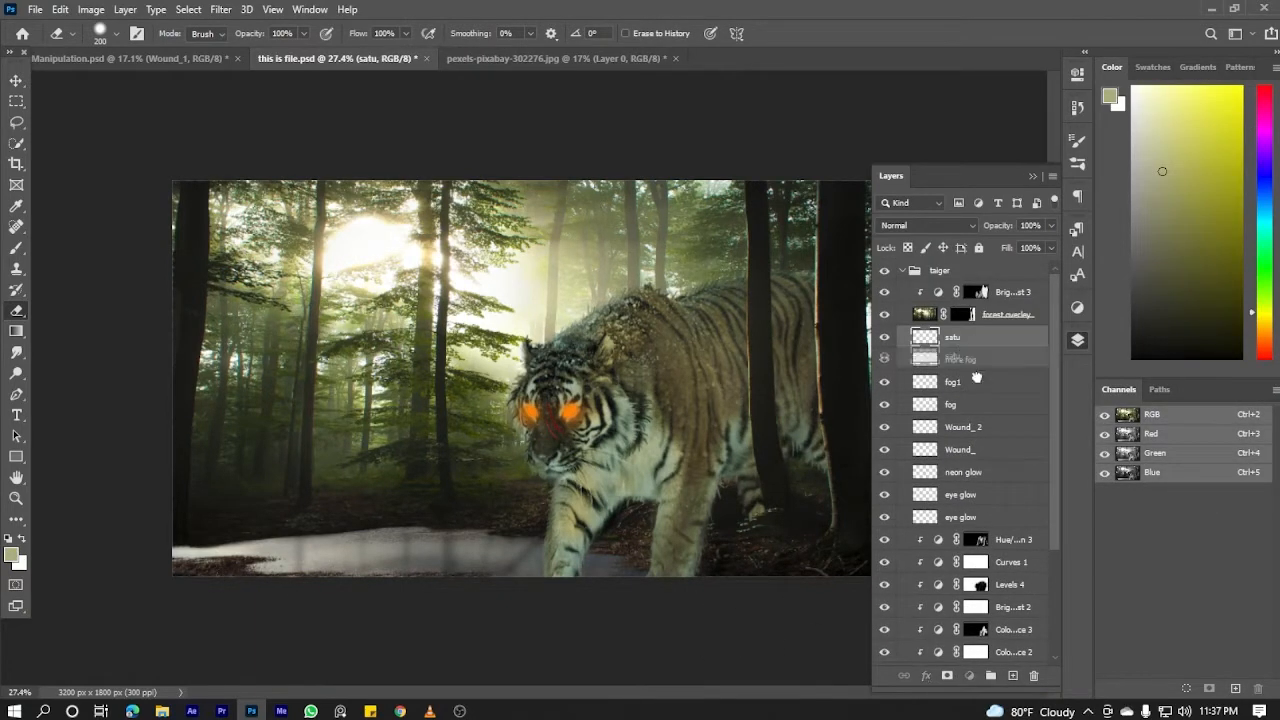
scroll(1050, 472, "down", 1)
mouse_move(948, 206)
left_mouse_down()
mouse_move(997, 597)
mouse_move(988, 635)
left_mouse_up()
left_click(1077, 340)
Paint soft fog behind the tiger on the satu layer with the Brush reduced to 175 px at 3% flow
scroll(642, 404, "up", 6)
left_click(1075, 347)
left_click(16, 248)
left_click(1075, 347)
key("bracketleft")
key("bracketleft")
key("bracketleft")
key("bracketleft")
scroll(714, 348, "down", 3)
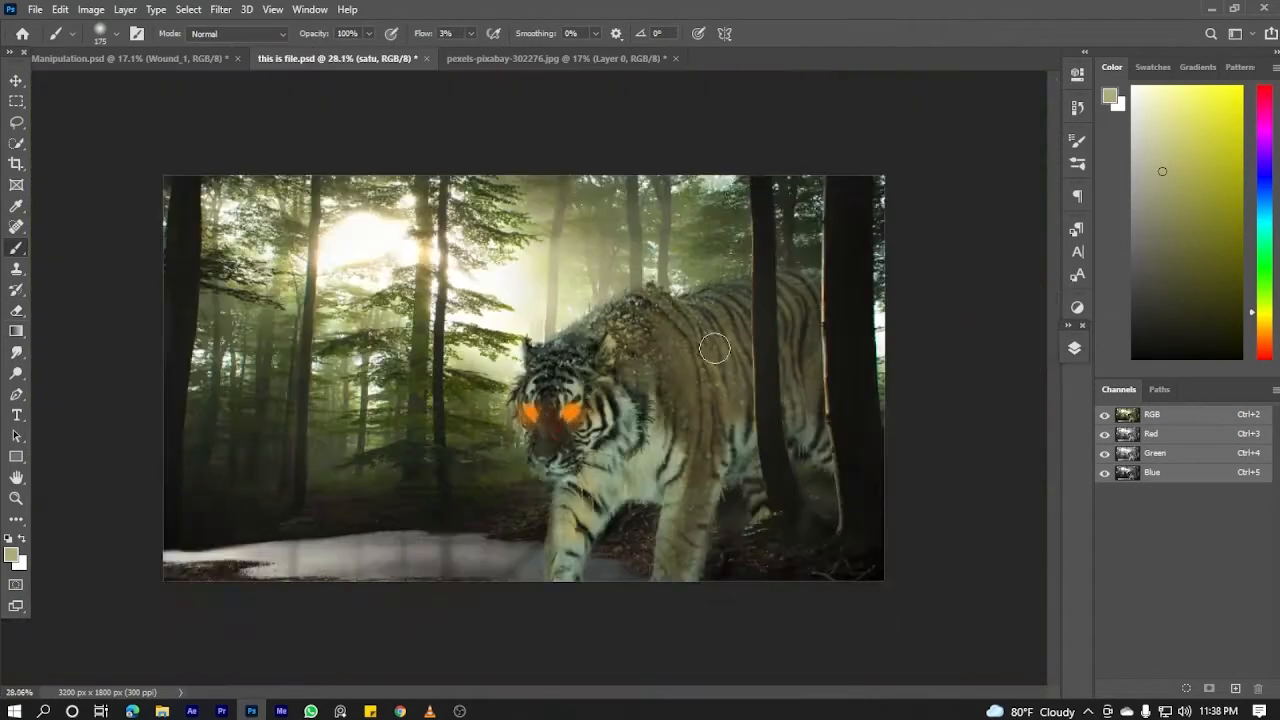
left_click_drag(489, 395, 484, 458)
left_click(1075, 347)
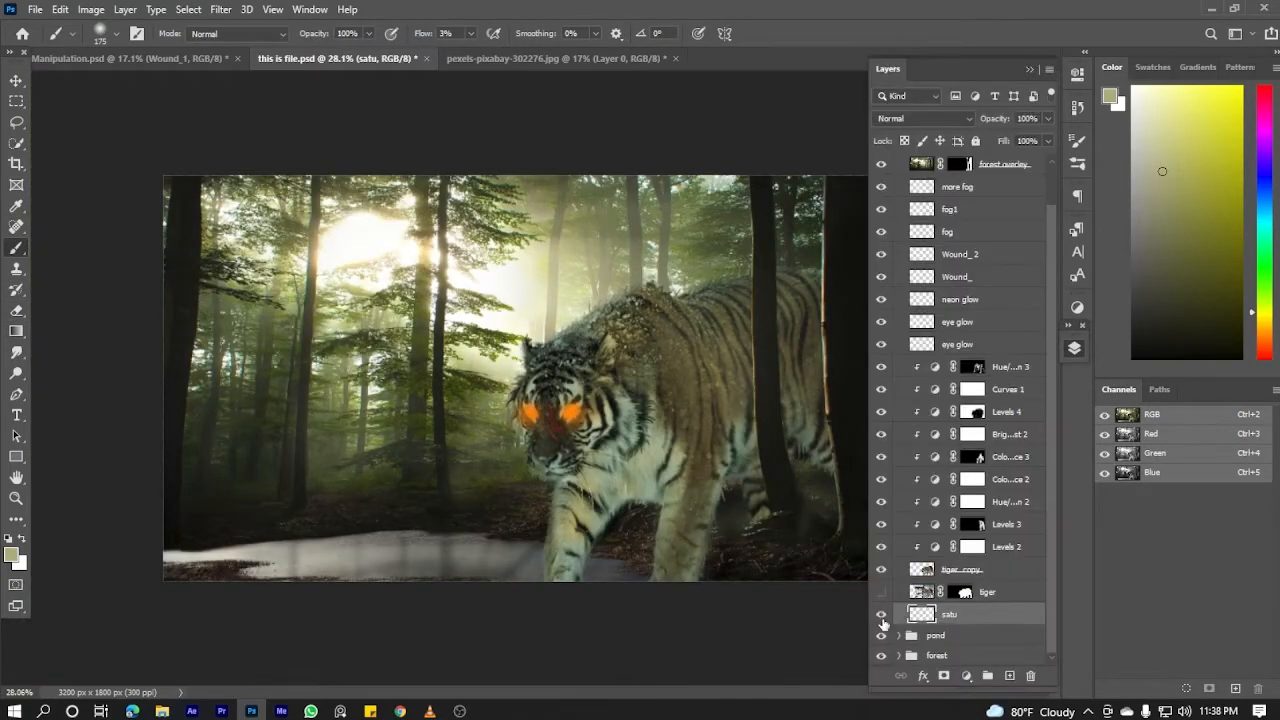
left_click(735, 501)
scroll(540, 583, "down", 3)
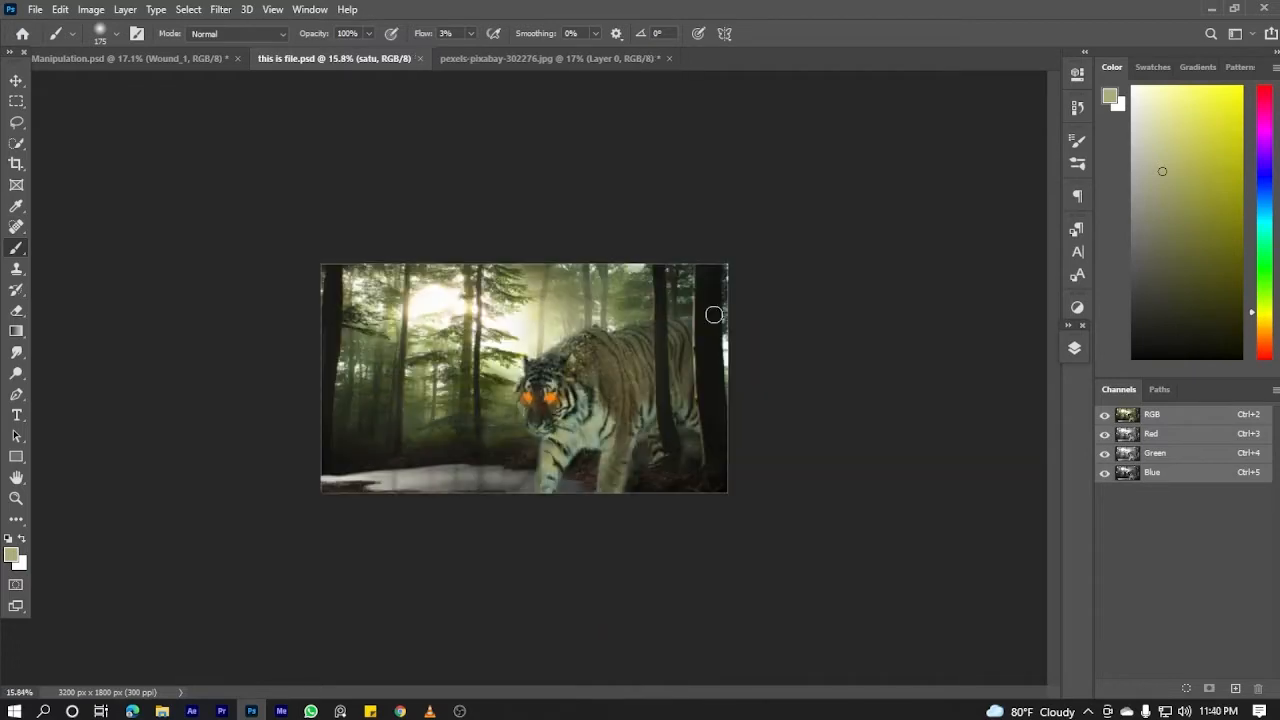
Compare the image with the fog1 and fog layers hidden and shown to judge their haze over the tiger
left_click_drag(1074, 359, 1079, 371)
left_click(1079, 371)
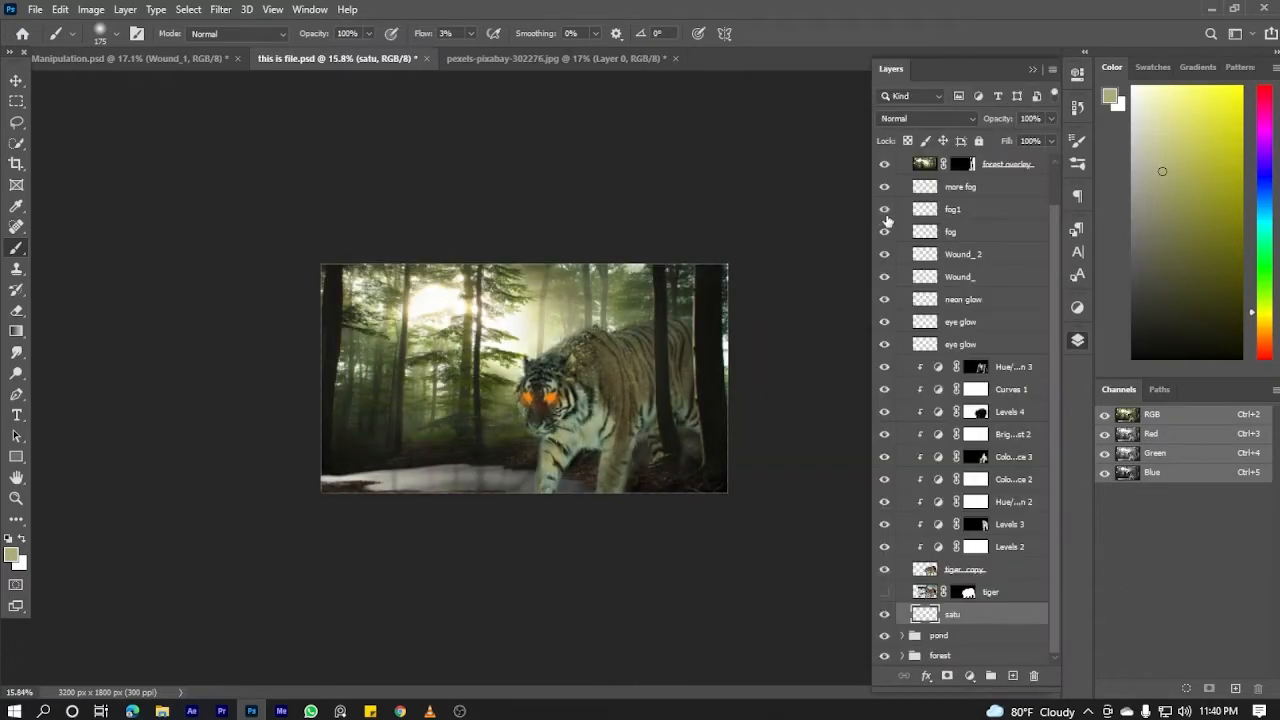
left_click(900, 210)
left_click(1077, 340)
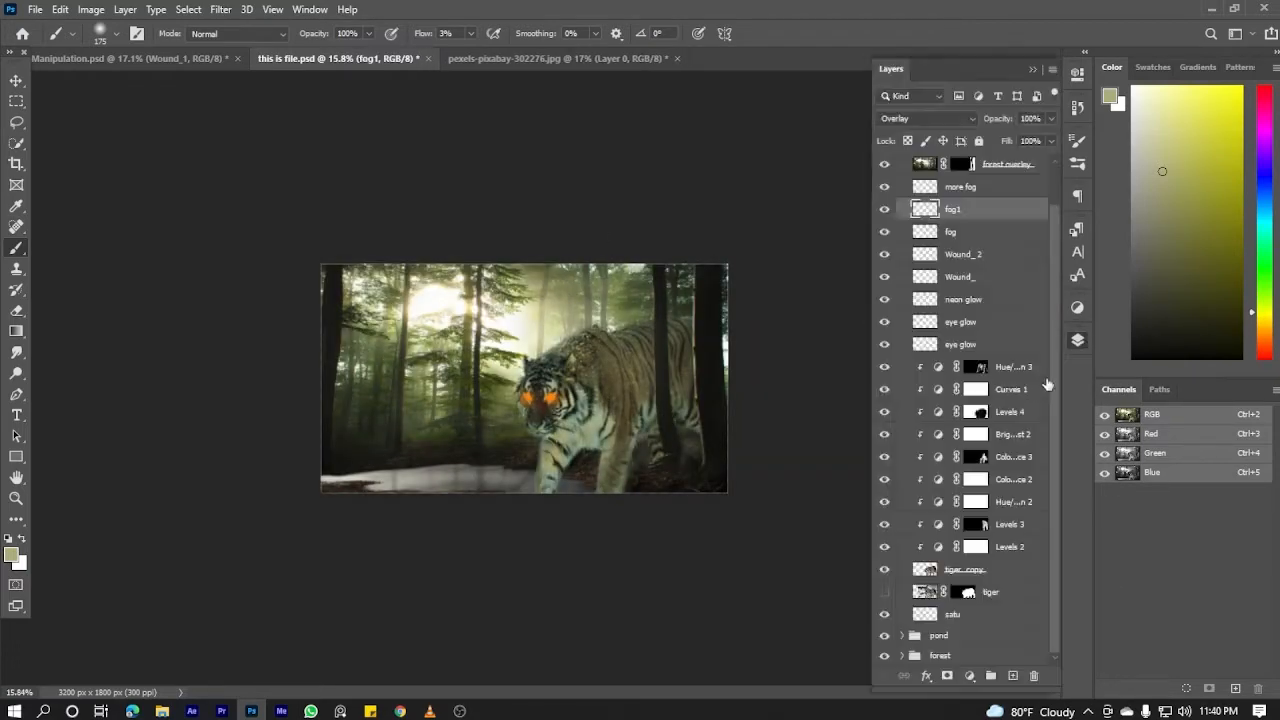
left_click(886, 209)
left_click(886, 209)
left_click(621, 380)
left_click(1077, 340)
left_click(925, 231)
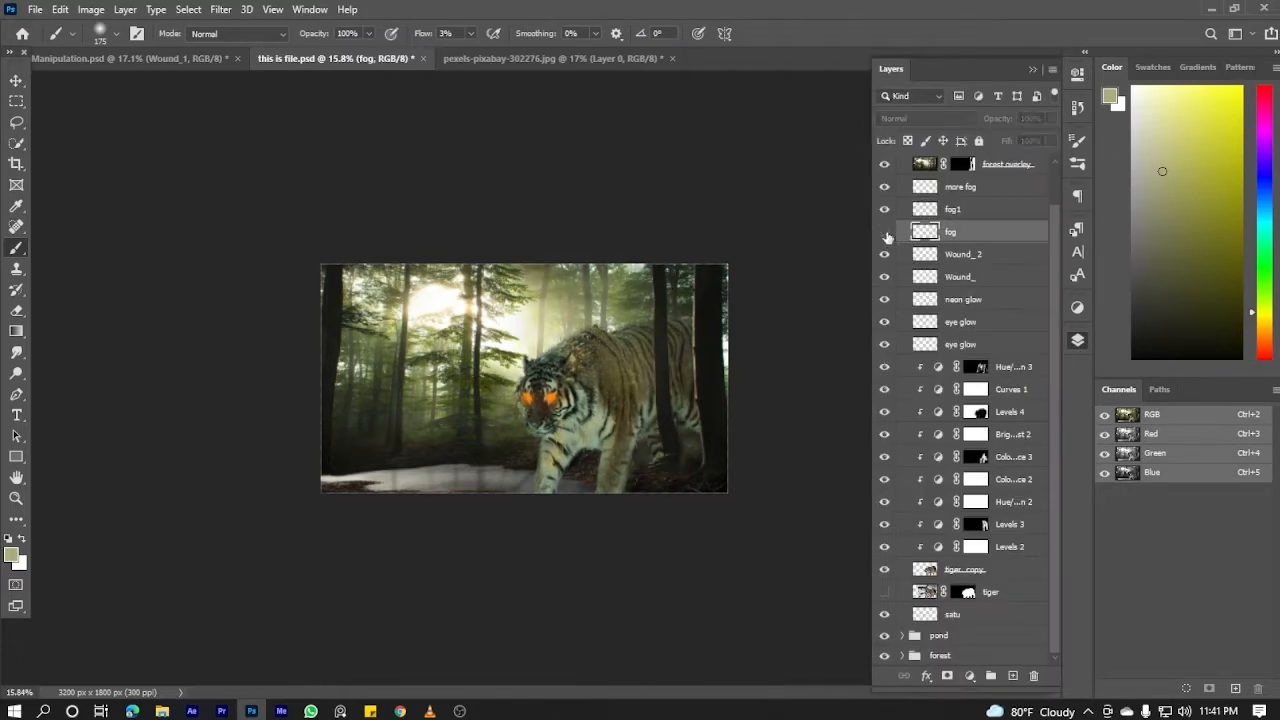
left_click_drag(630, 343, 649, 304)
Erase the Levels 3 mask over the tiger's hindquarters and the fog layers' haze over its back with the 200 px Eraser
scroll(811, 569, "up", 7)
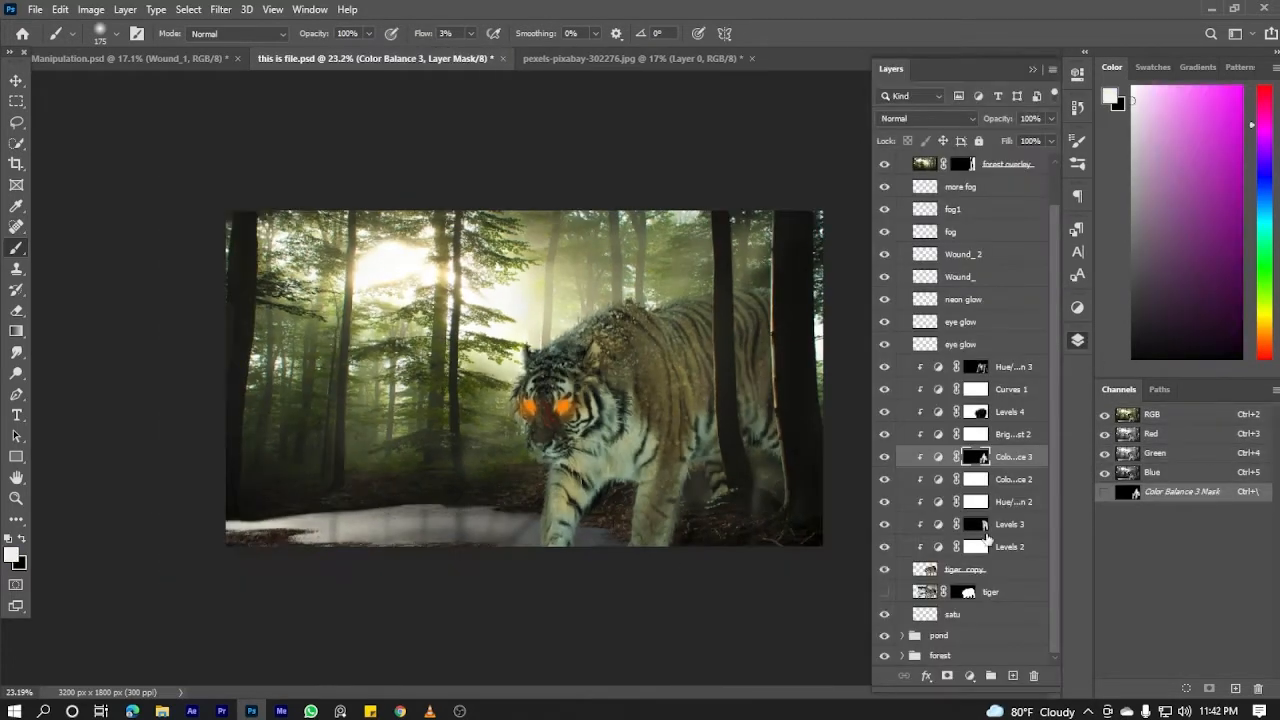
left_click(16, 310)
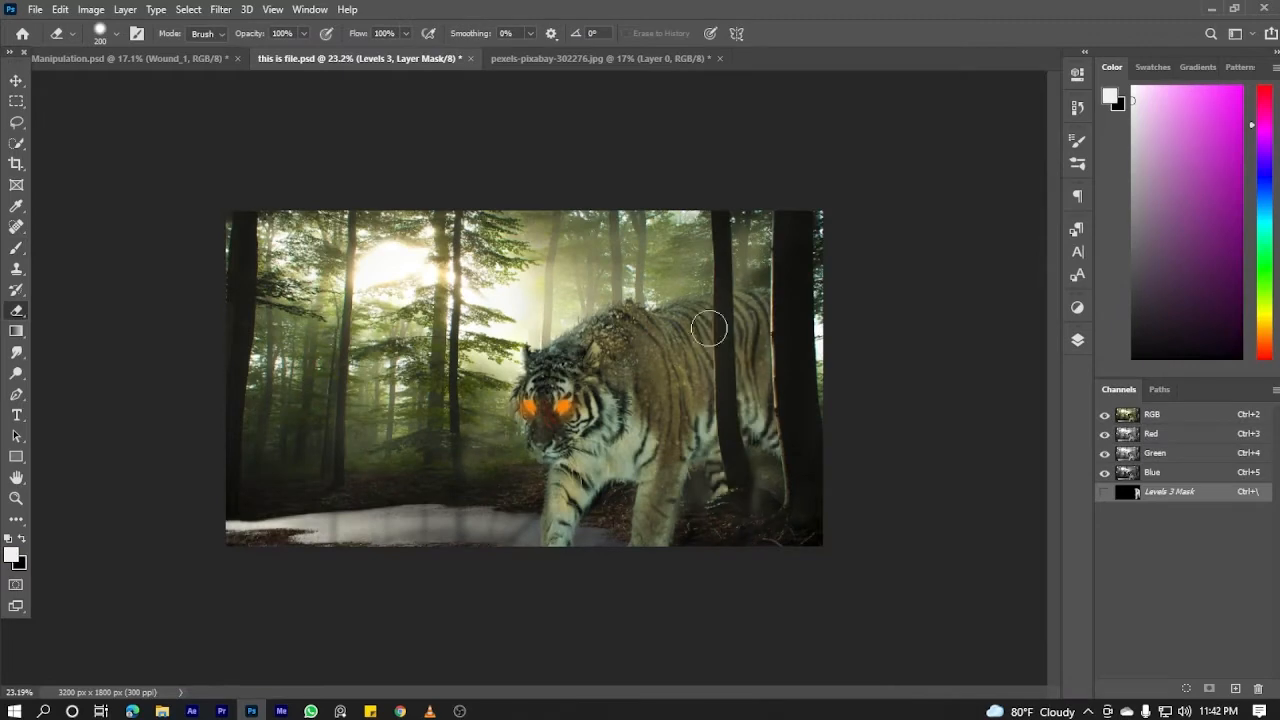
left_click(1077, 341)
left_click(980, 209)
left_click(747, 244)
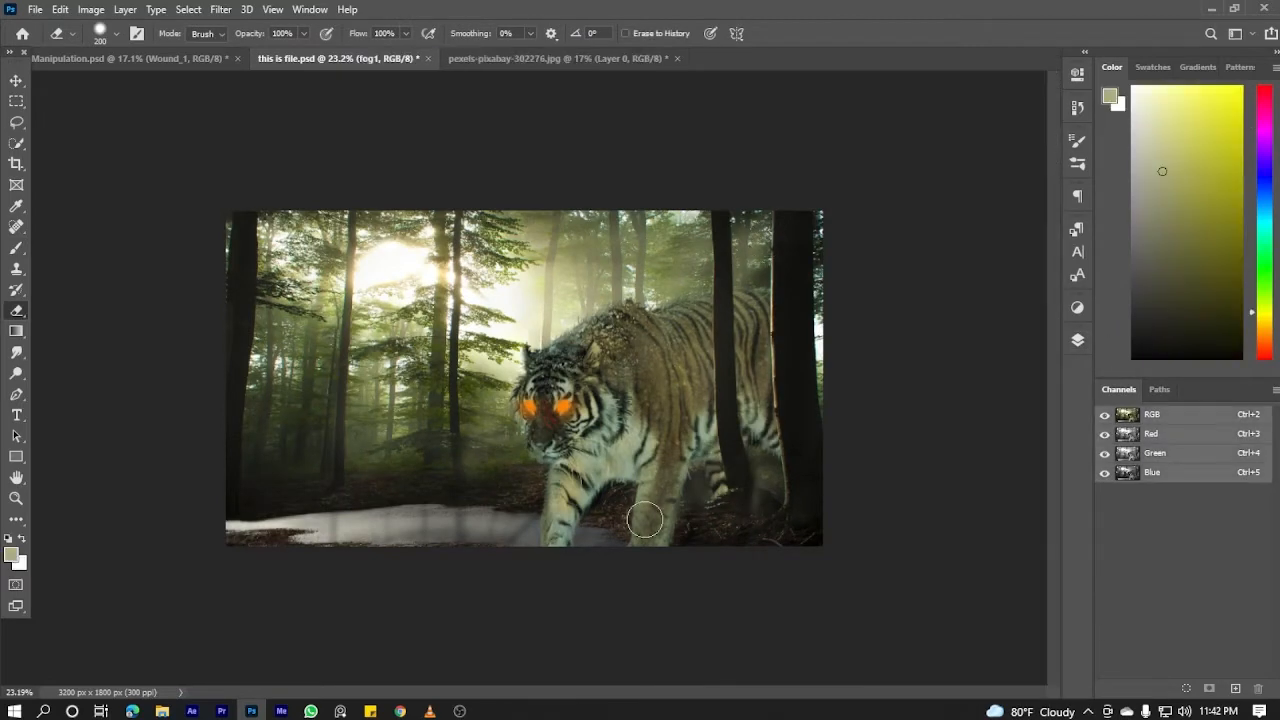
left_click(1079, 341)
left_click(952, 232)
left_click_drag(667, 326, 640, 365)
Erase the more fog layer across the tiger's shoulder and flank
left_click(1080, 341)
left_click(963, 255)
left_click(759, 436)
left_click(1079, 341)
left_click(950, 191)
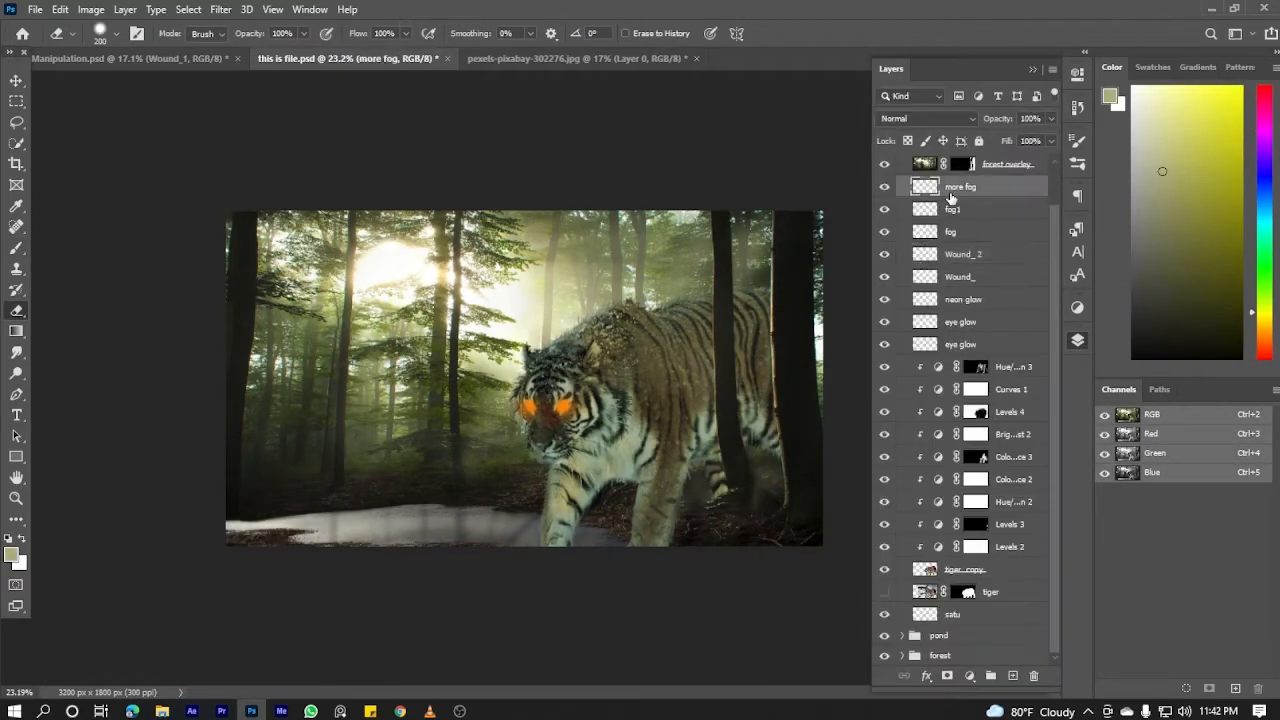
left_click_drag(700, 330, 632, 410)
Erase the remaining haze on the fog1 and fog layers around the tiger's legs and along its back
left_click(1077, 341)
left_click(955, 209)
left_click(686, 517)
left_click(1077, 341)
left_click(955, 231)
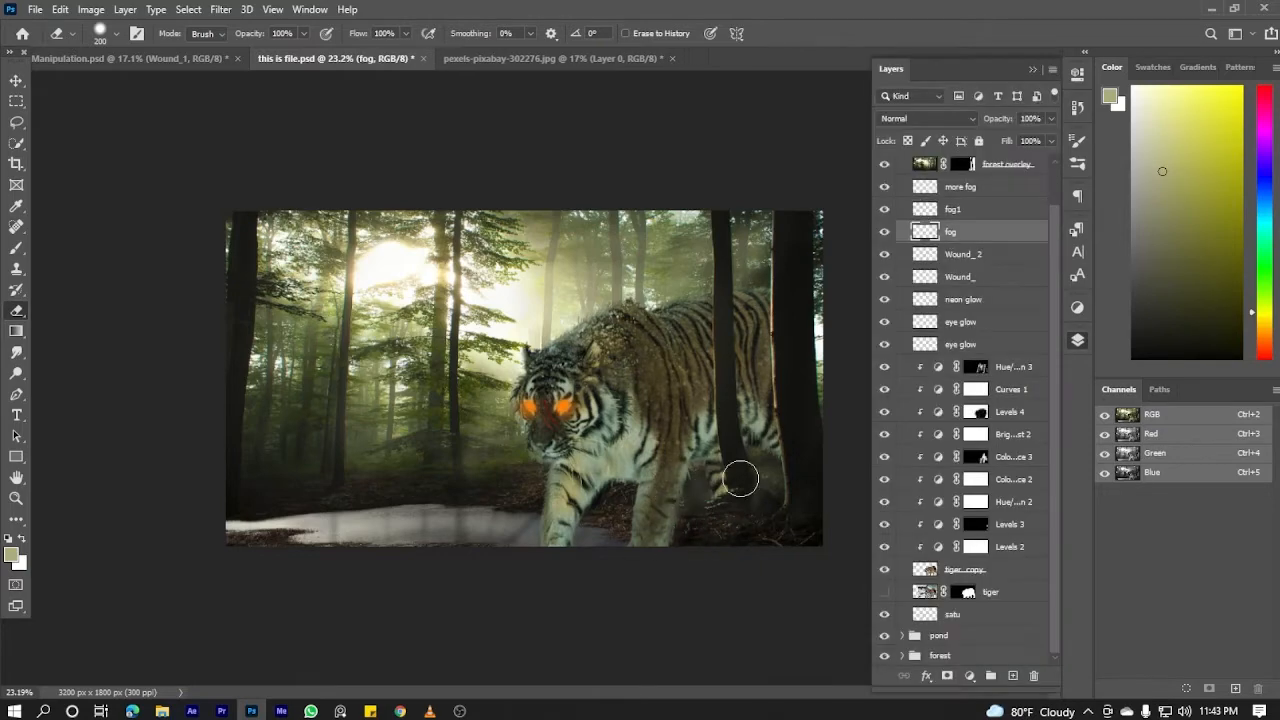
mouse_move(690, 290)
left_mouse_down()
mouse_move(777, 243)
mouse_move(656, 267)
left_mouse_up()
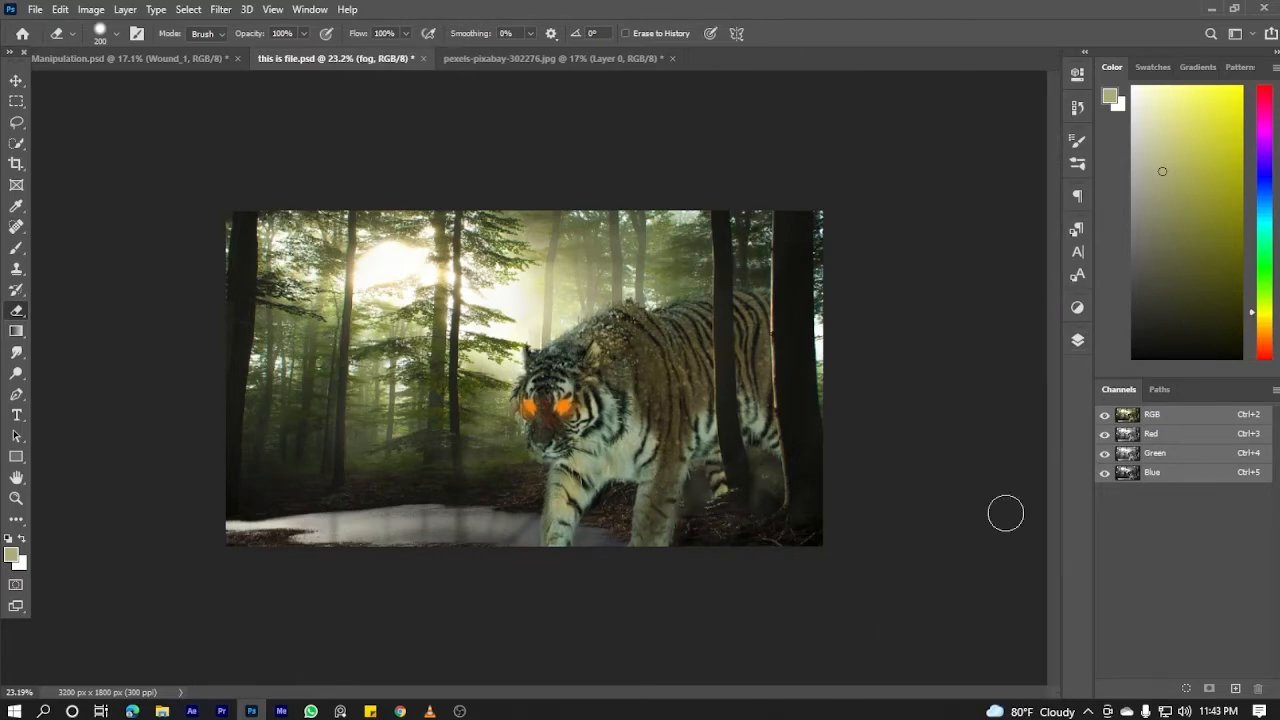
Erase the fog between the tiger's rear legs and the foreground trunk on the fog1 and satu layers
left_click(1077, 341)
left_click(953, 210)
left_click(752, 462)
left_click(1077, 341)
left_click(951, 620)
left_click(702, 501)
scroll(756, 533, "up", 3)
Add a new layer above satu and name it fog binding
left_click(1077, 341)
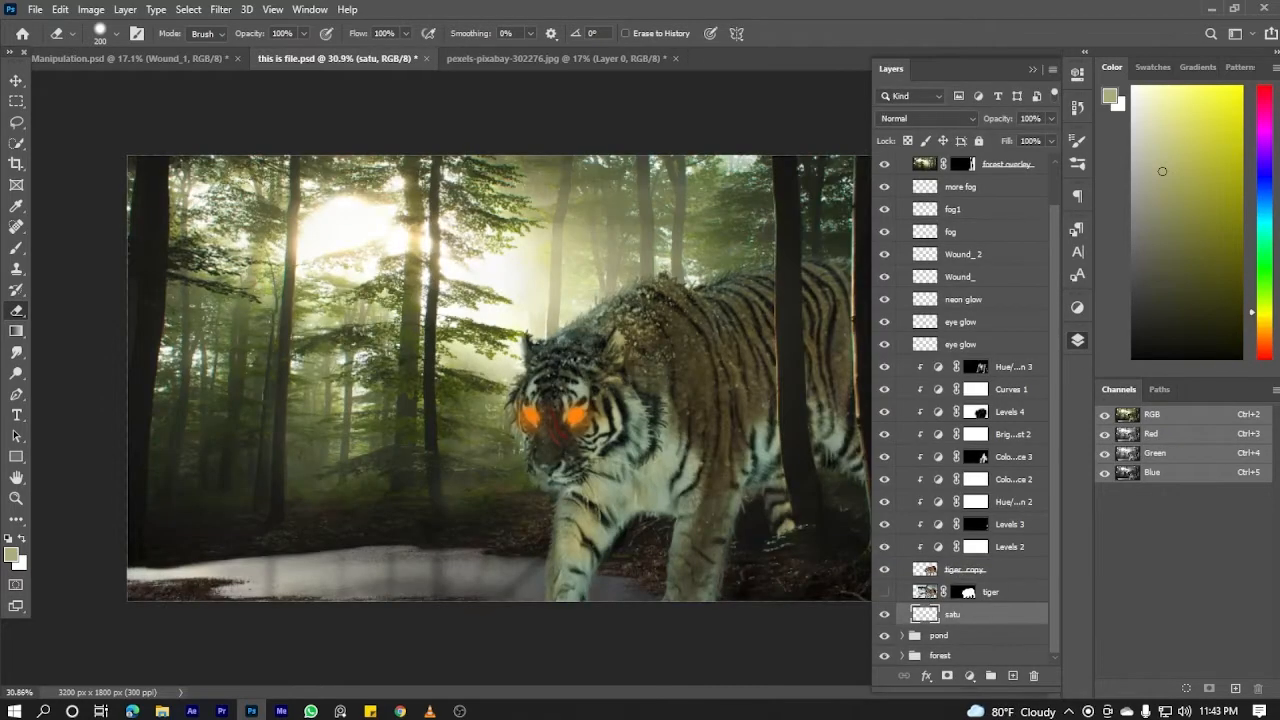
left_click(1015, 678)
double_click(955, 608)
type("fog binding")
key("Return")
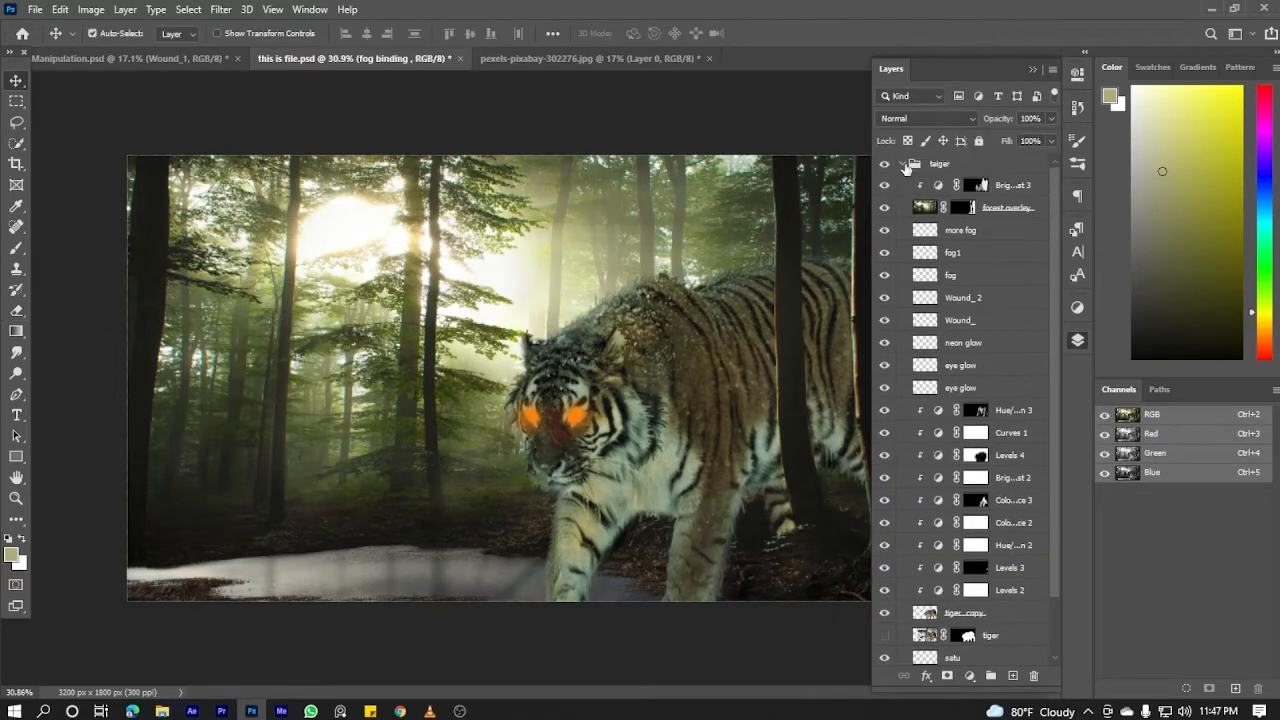
Add a Brightness/Contrast adjustment above the forest layer with lowered brightness, and invert its mask to black
left_click(904, 165)
left_click(943, 246)
left_click(904, 204)
left_click(952, 226)
left_click(969, 677)
left_click(1005, 450)
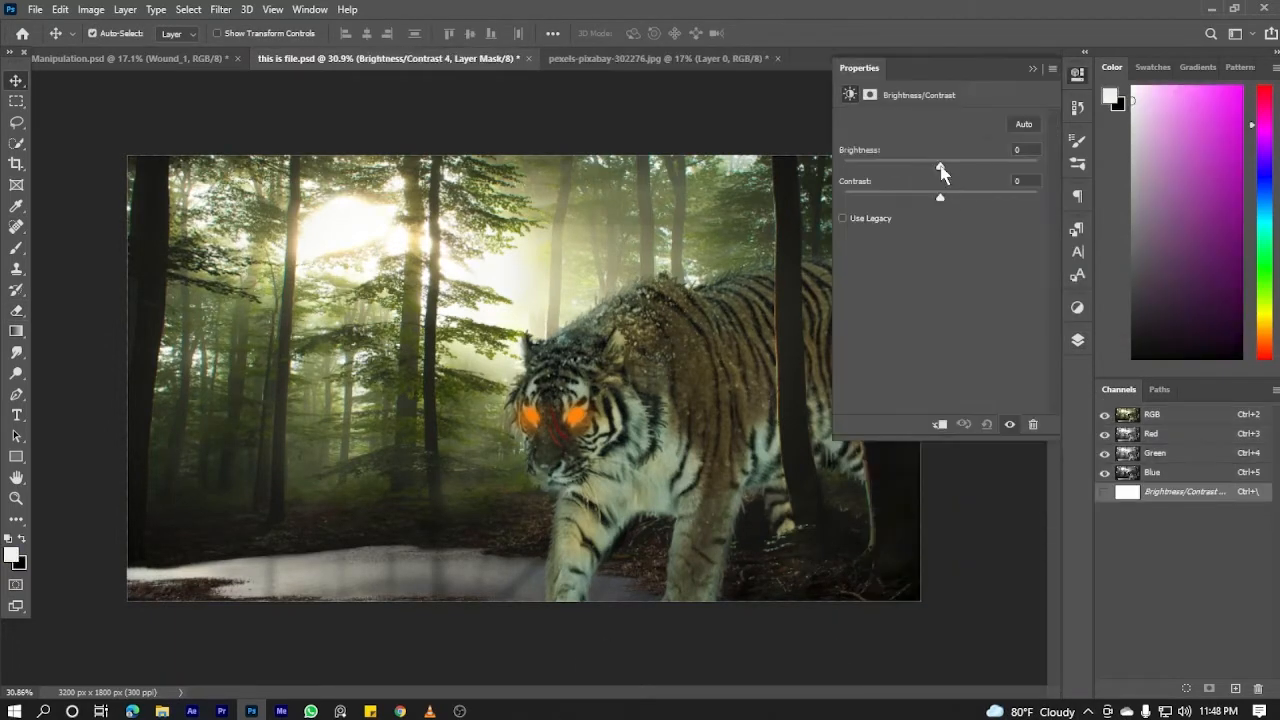
left_click_drag(941, 169, 910, 171)
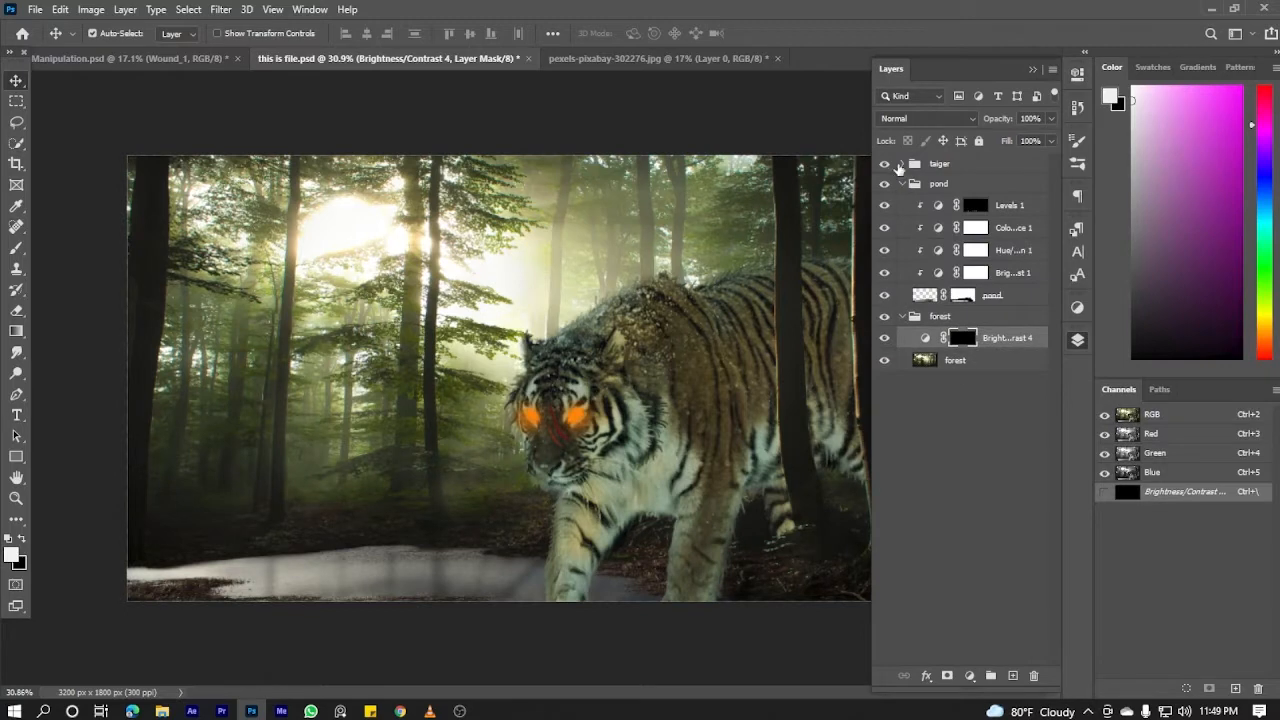
Examine the Color Balance 3 and Levels 3 adjustments and their masks on the tiger
left_click(978, 501)
left_click(17, 310)
left_click(980, 567)
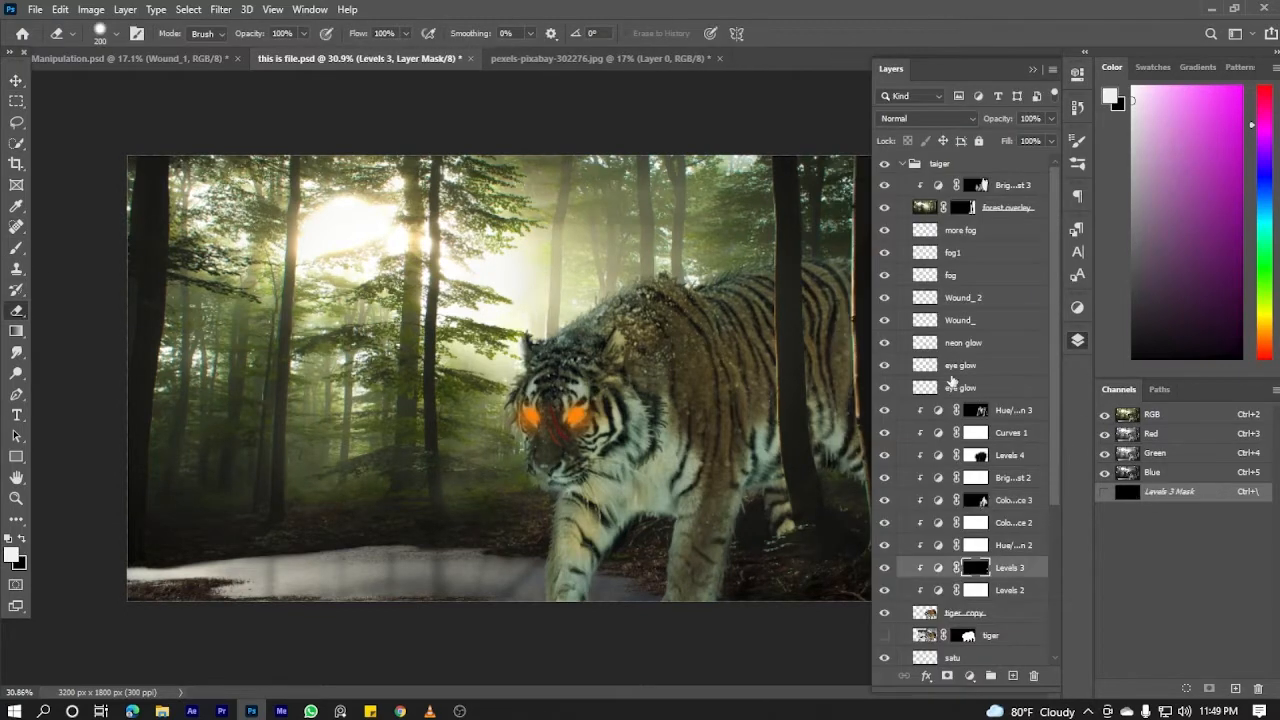
left_click(1077, 75)
left_click(1077, 75)
left_click(1077, 340)
double_click(978, 568)
left_click(740, 297)
Add a Color Balance adjustment above Hue/Saturation 3 in the tiger stack and invert its mask to black
left_click(1077, 340)
left_click(976, 410)
left_click(970, 677)
left_click(1000, 538)
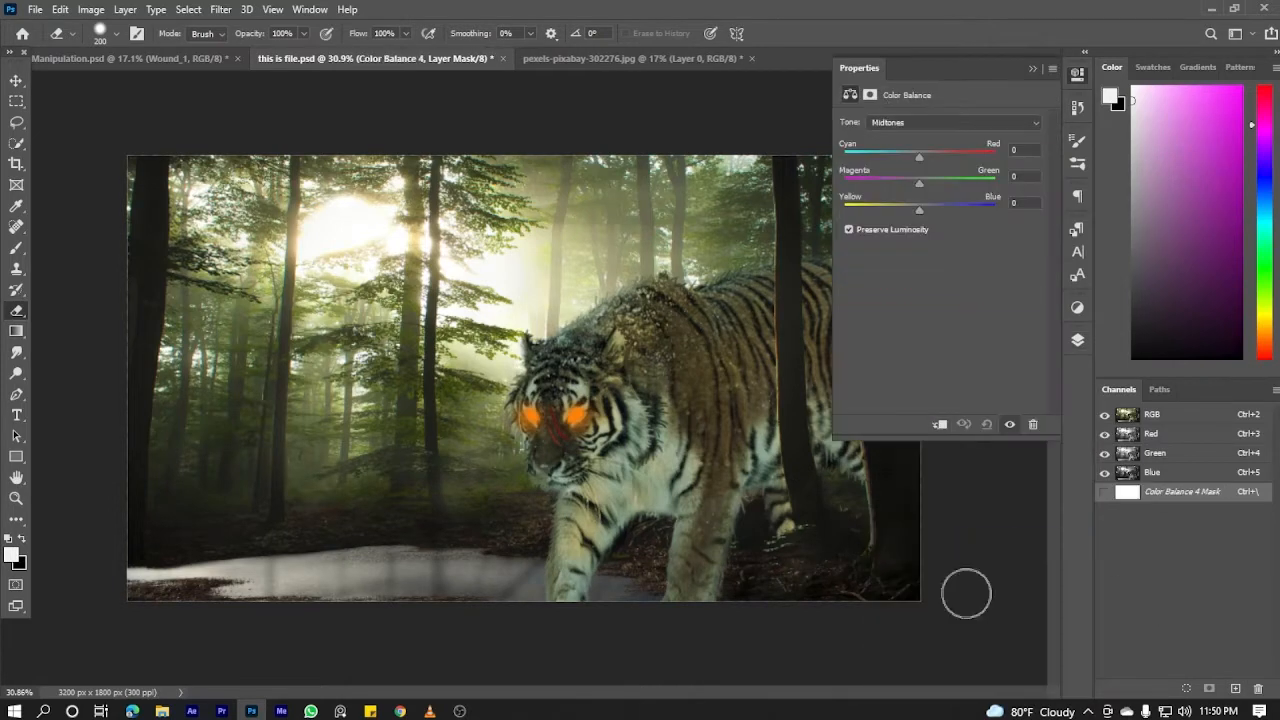
left_click(1033, 69)
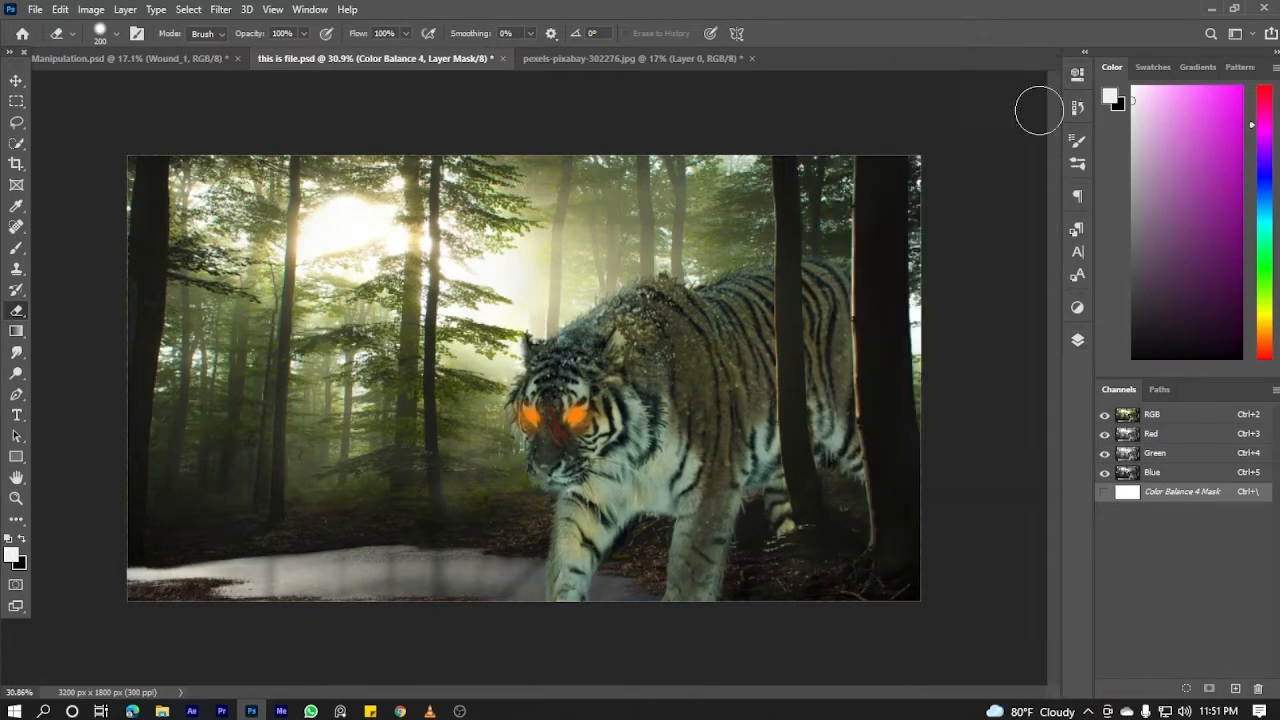
left_click(1080, 78)
left_click(1033, 69)
left_click(1077, 340)
key("ctrl+i")
left_click(1033, 69)
scroll(702, 565, "down", 2)
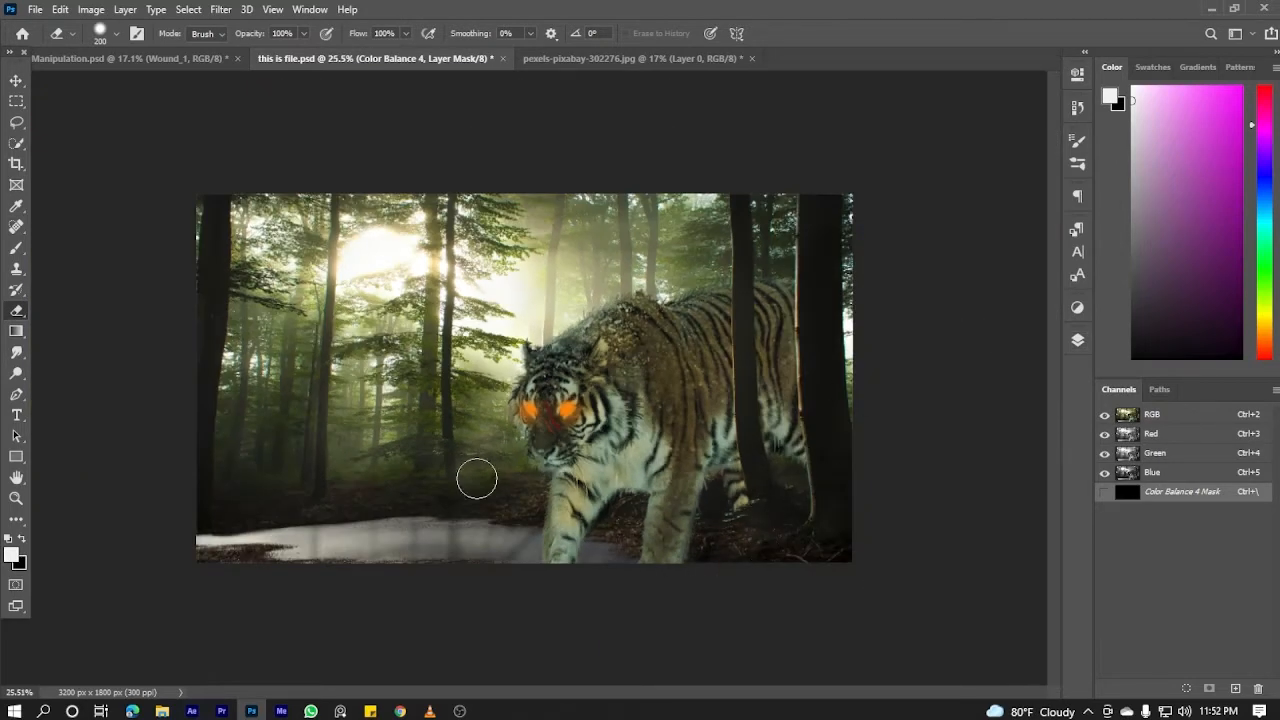
Paint white softly over the tiger on the new Color Balance mask with a 600 px brush at 3% flow
key("b")
left_click(1077, 340)
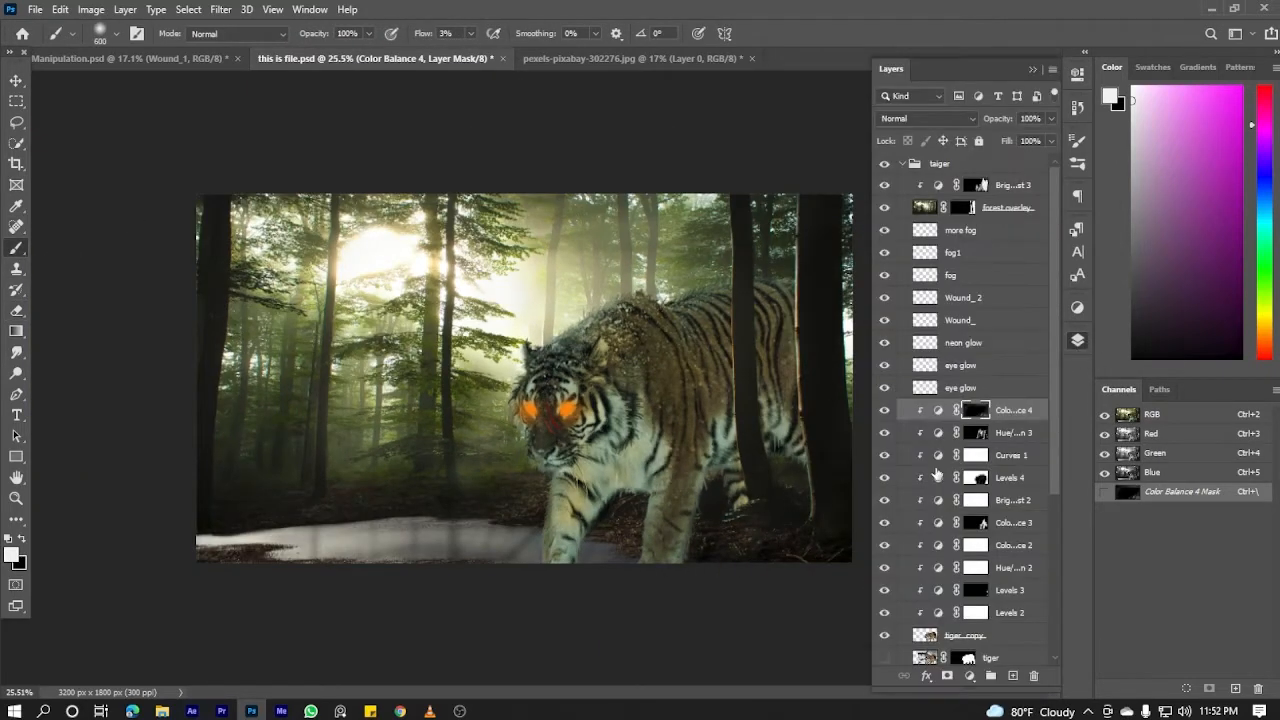
left_click(1077, 340)
left_click(1077, 340)
left_click(1077, 340)
left_click(1077, 340)
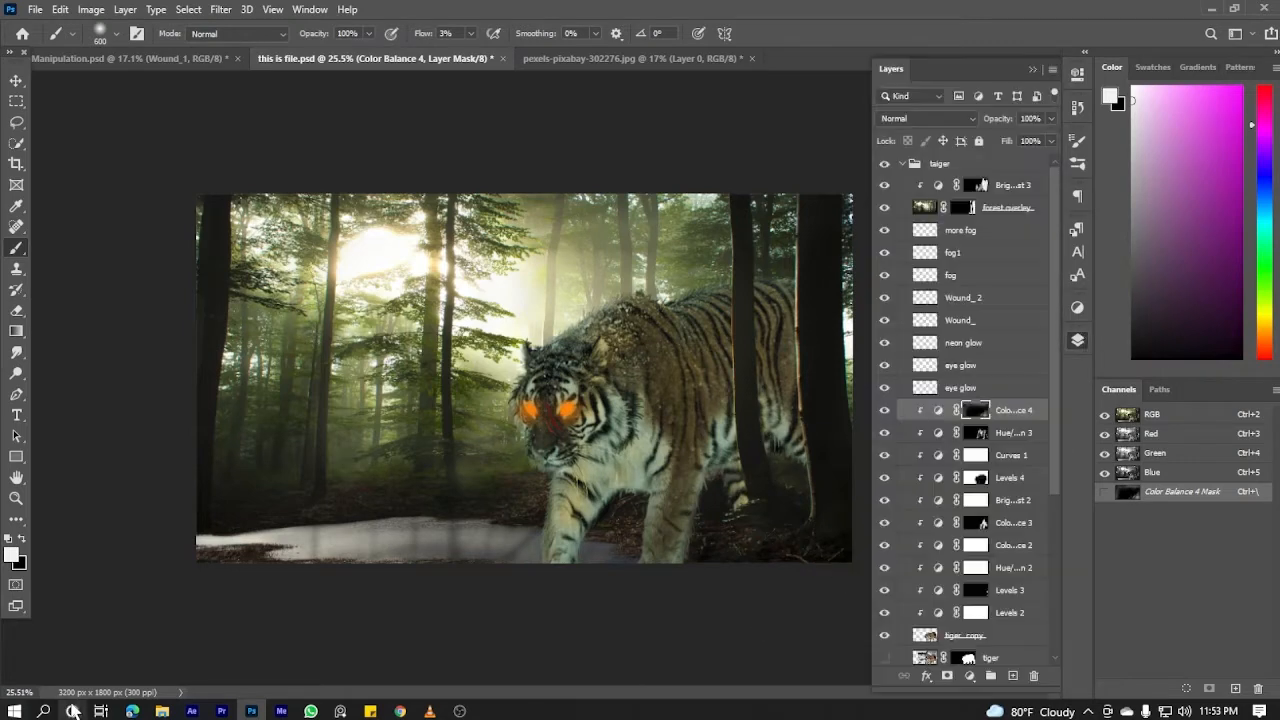
Add a Hue/Saturation adjustment above Brightness/Contrast 3 with saturation at about -43, and invert its mask to black
left_click(980, 185)
left_click(1077, 340)
left_click(1077, 340)
left_click(969, 677)
left_click(1013, 521)
left_click_drag(940, 213, 891, 214)
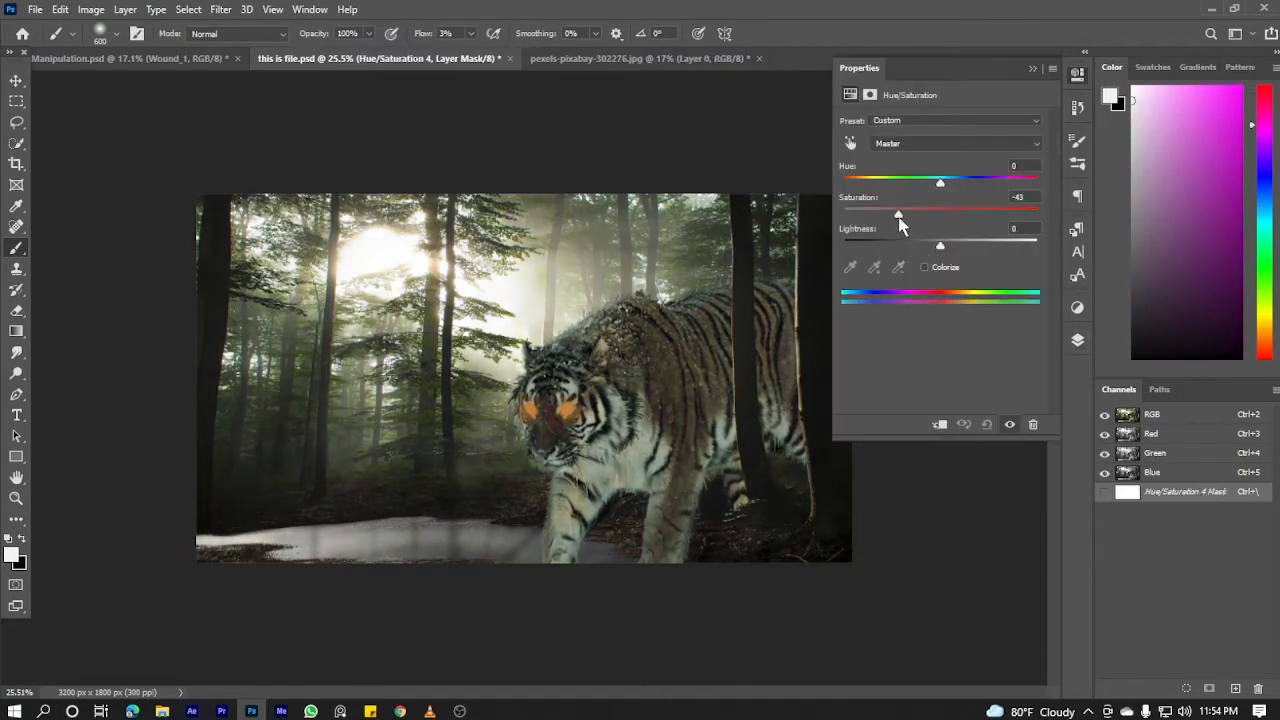
scroll(541, 264, "down", 2)
left_click(1077, 340)
key("ctrl+i")
Paint the new Hue/Saturation mask white over the dark foreground trunks and image edges with a 250 px brush at 97% flow
left_click(1077, 340)
key("bracketleft")
key("bracketleft")
key("bracketleft")
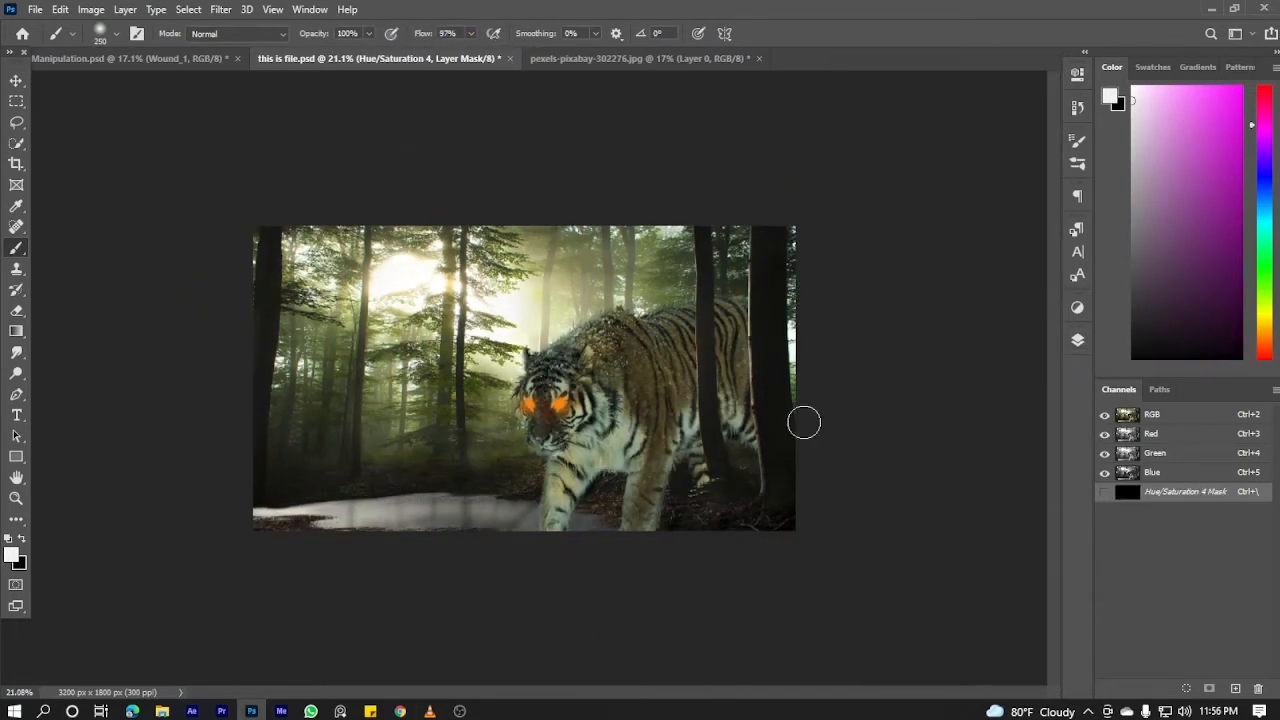
left_click_drag(769, 498, 779, 435)
left_click(1077, 340)
left_click(1077, 340)
left_click_drag(292, 442, 785, 346)
left_click(1077, 340)
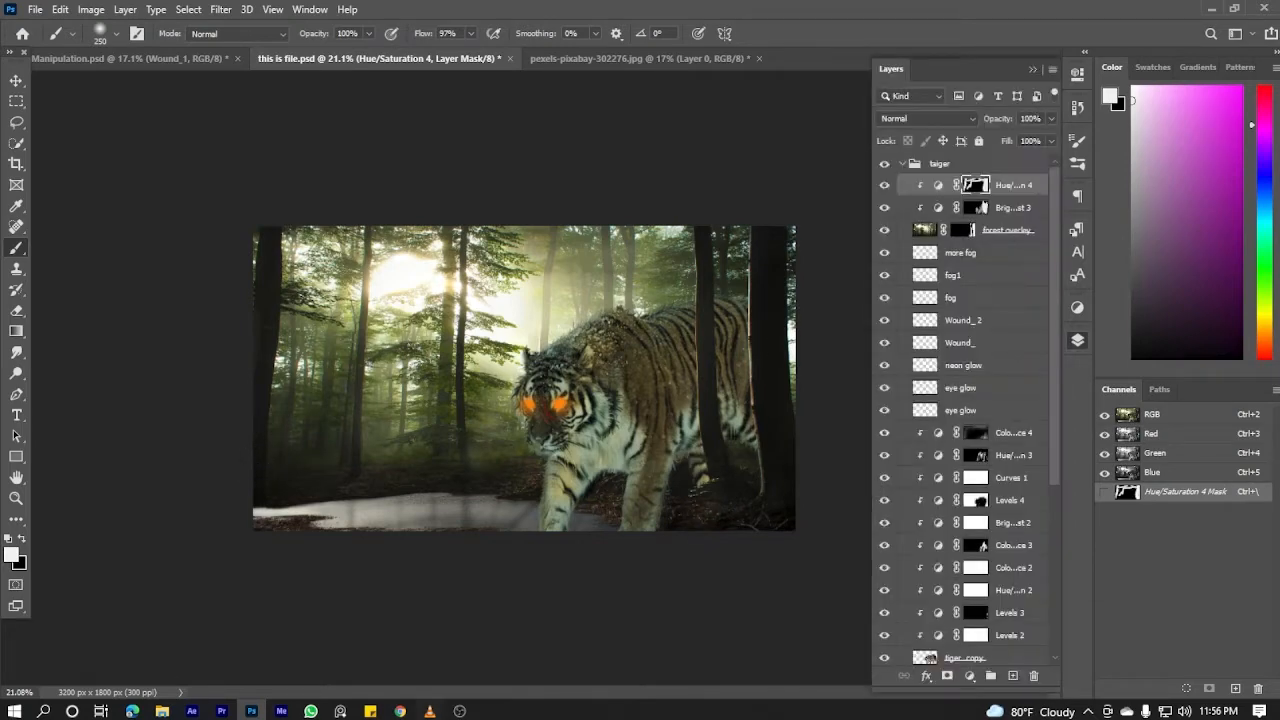
left_click(1077, 340)
left_click_drag(798, 270, 769, 195)
left_click(1077, 340)
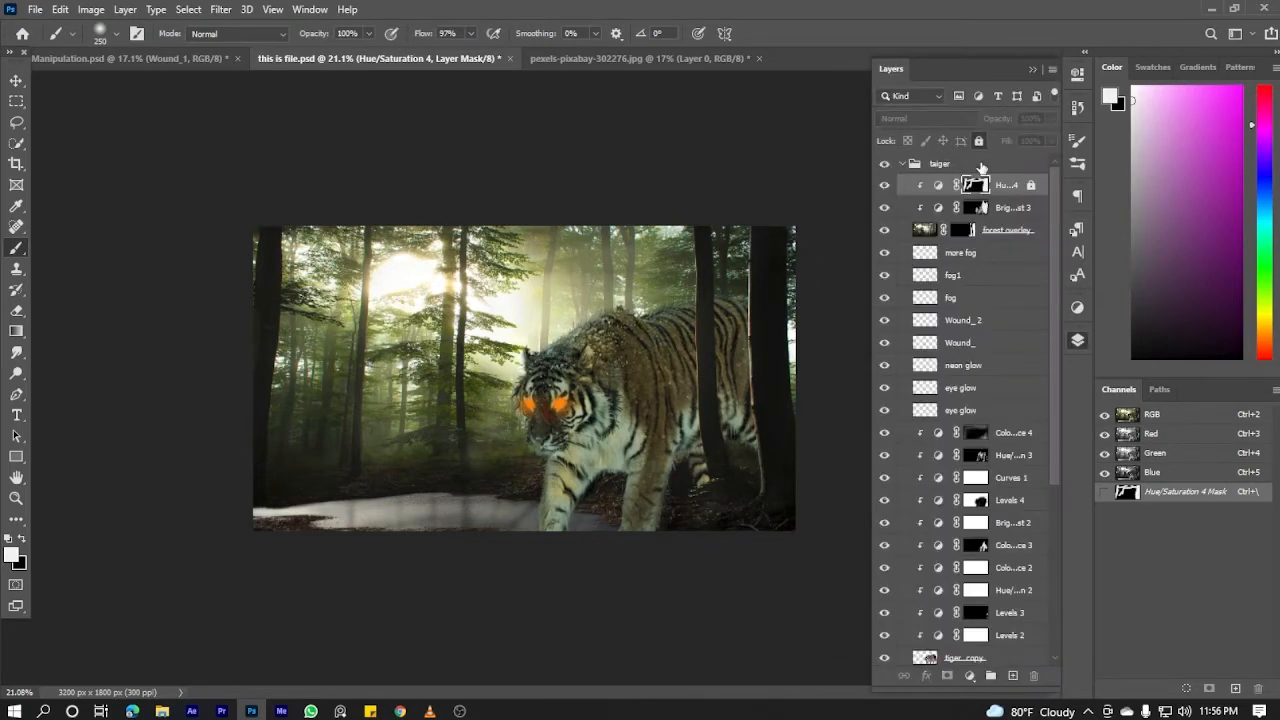
left_click(1032, 187)
Close the pexels-pixabay-302276.jpg document and browse to the stock 2 folder in psd Editor to open another stock image
left_click(759, 58)
left_click(637, 278)
left_click(35, 10)
left_click(51, 42)
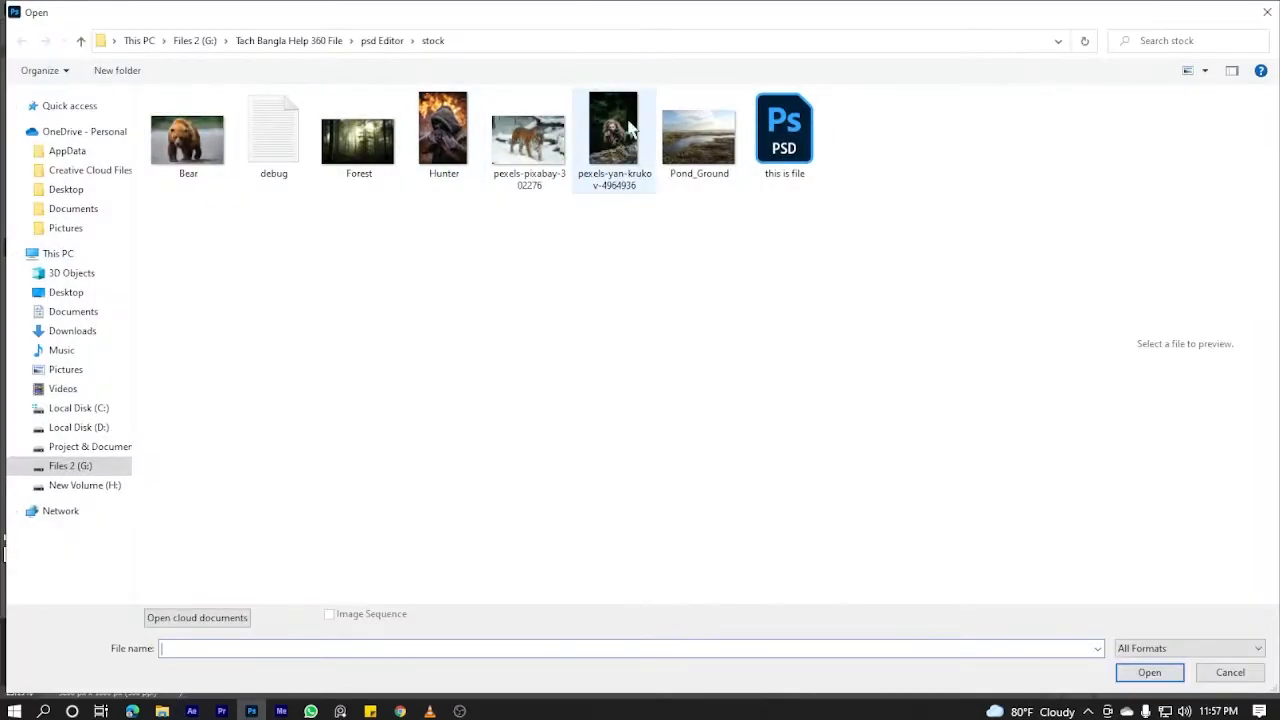
left_click(629, 124)
left_click(75, 333)
left_click(85, 448)
left_click(82, 466)
double_click(444, 252)
double_click(1040, 132)
double_click(168, 136)
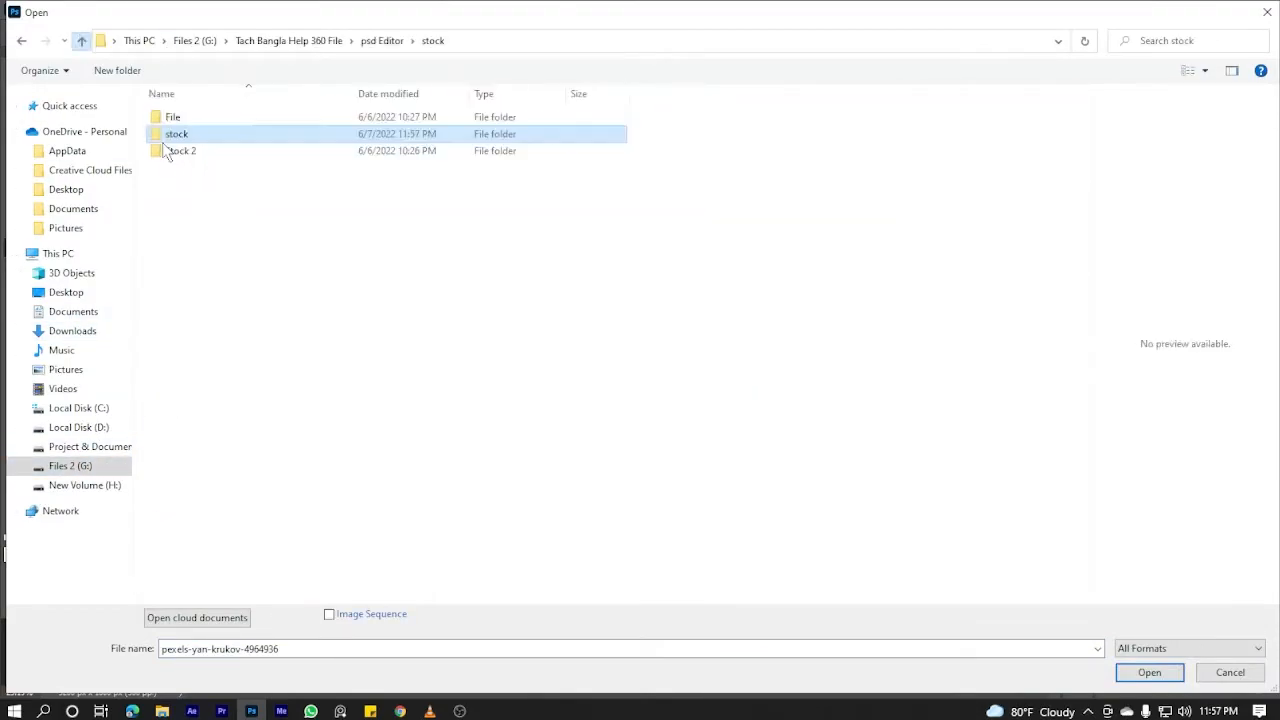
double_click(166, 150)
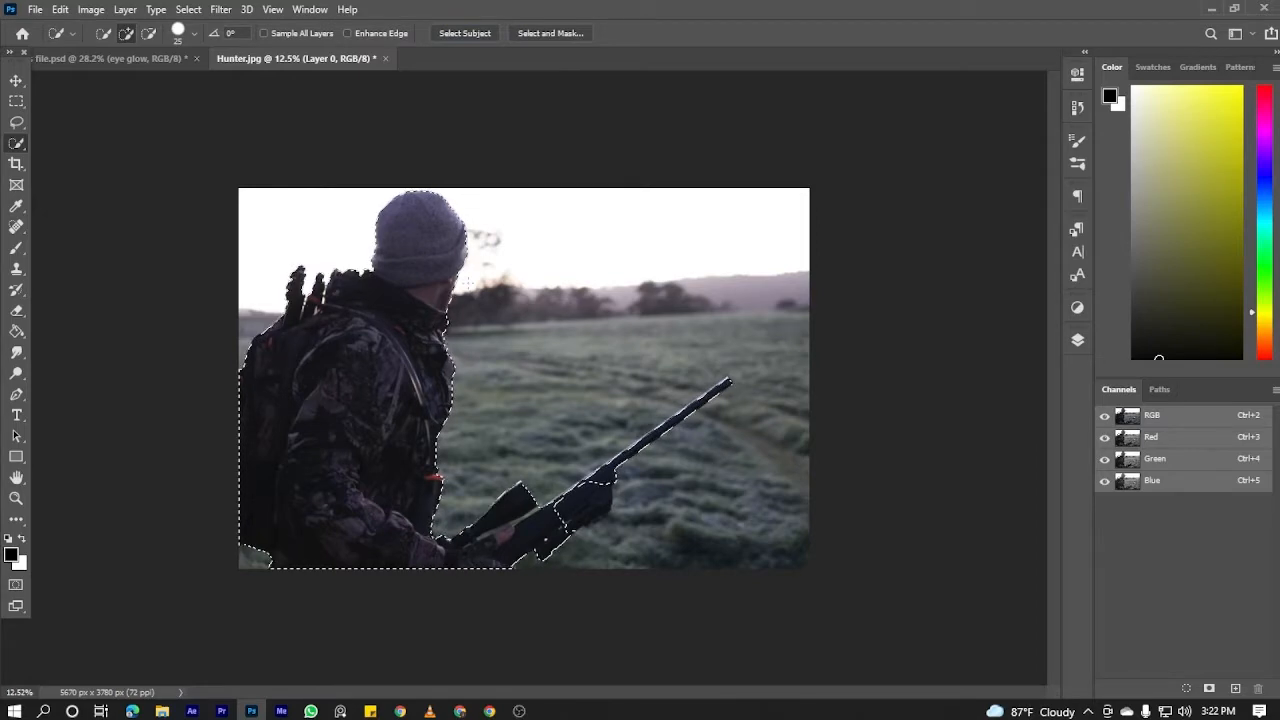
Complete the Quick Selection around the hunter's rifle and turn the selection into a layer mask on Layer 0
scroll(350, 425, "up", 3)
left_click_drag(323, 397, 37, 45)
left_click_drag(680, 272, 573, 346)
scroll(294, 434, "down", 2)
left_click(1077, 340)
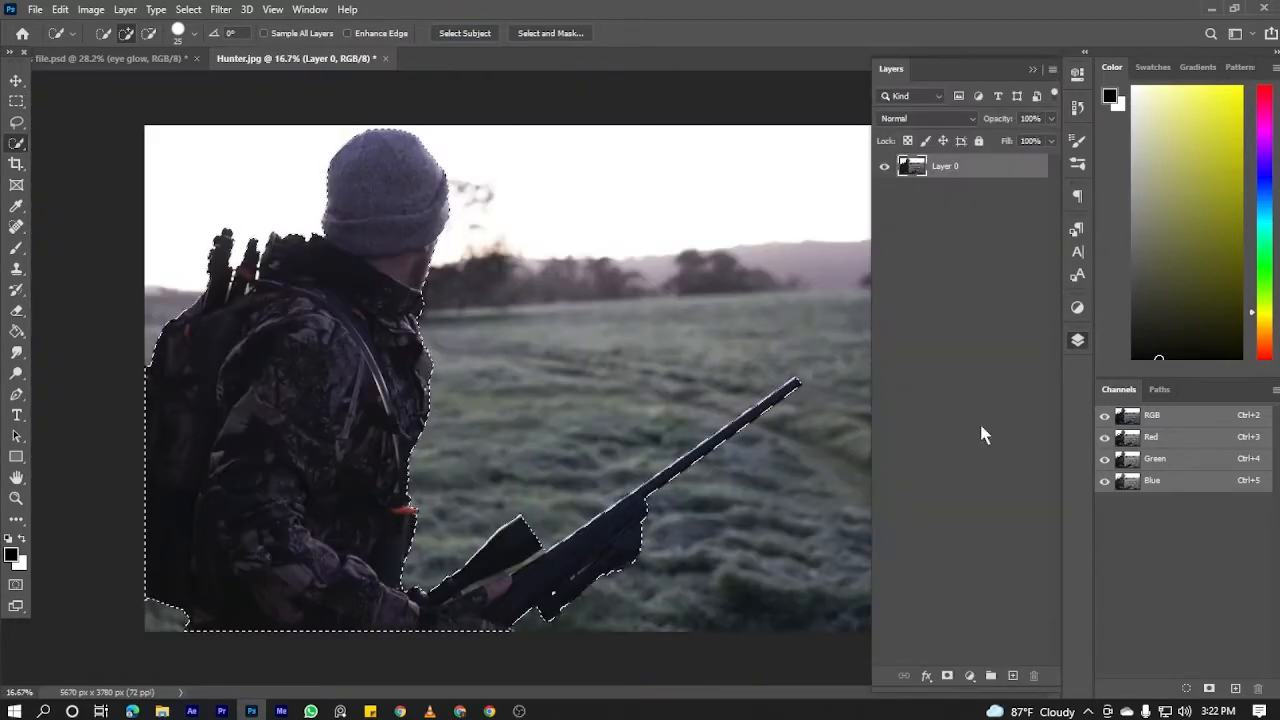
left_click(947, 676)
Add a new layer filled with black and place it beneath the masked hunter layer
left_click(16, 331)
left_click(1077, 340)
left_click(1013, 676)
left_click(426, 590)
left_click(1077, 340)
left_click_drag(982, 170, 980, 204)
left_click(267, 333)
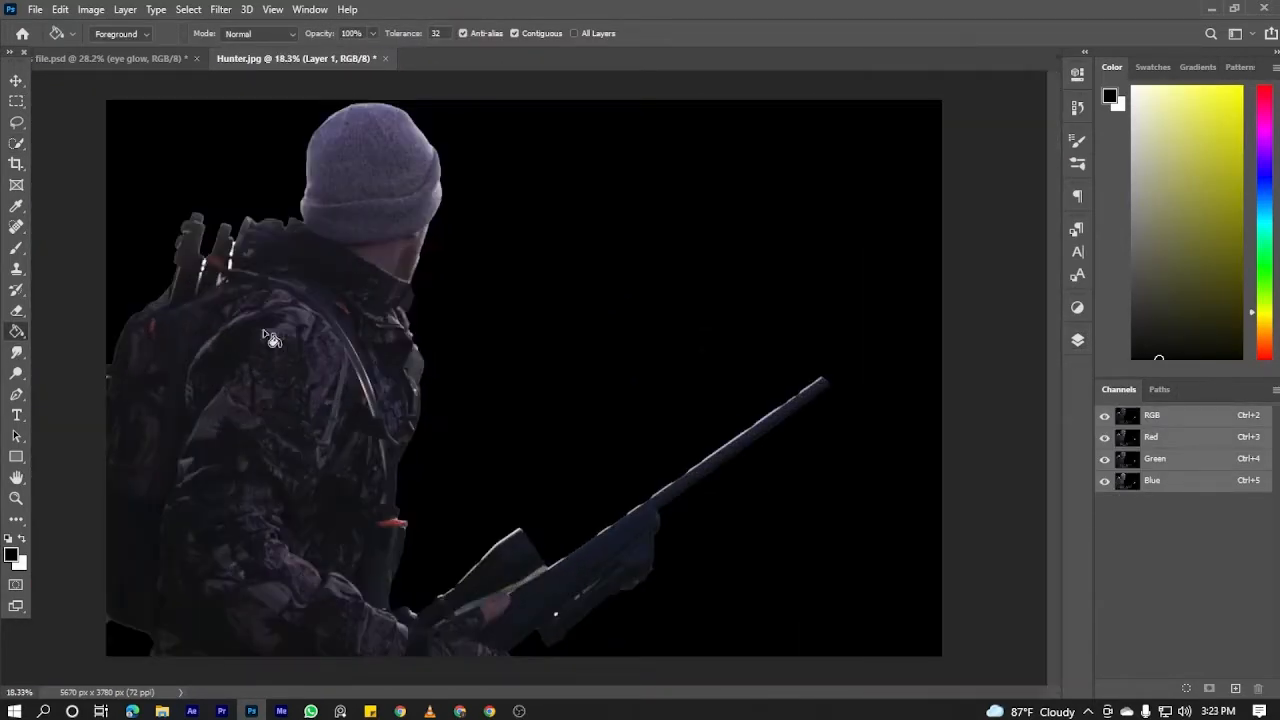
Paint black on the hunter layer's mask along the bright fringe of the rifle barrel with a soft 25 px brush
scroll(270, 338, "down", 1)
key("b")
right_click(550, 245)
left_click(655, 438)
scroll(708, 458, "up", 10)
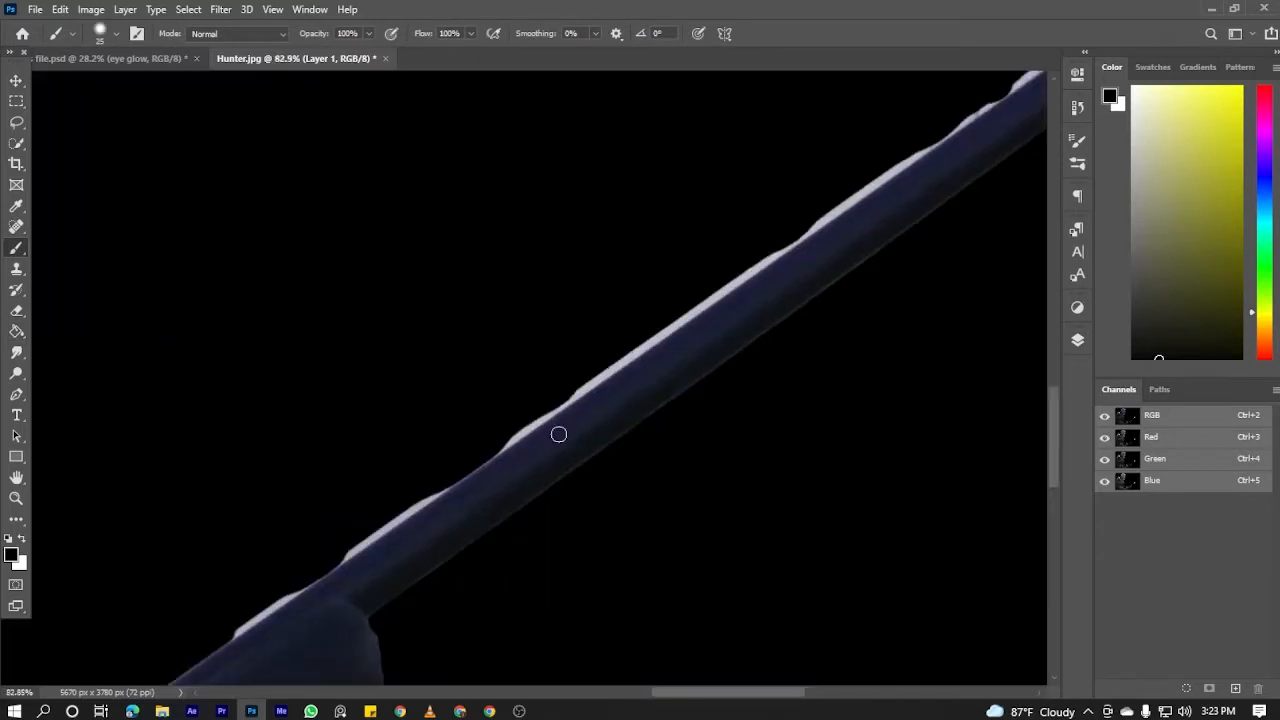
left_click(1077, 340)
left_click(953, 166)
scroll(729, 317, "up", 1)
left_click_drag(830, 242, 463, 482)
left_click_drag(785, 224, 500, 418)
Refine the rifle's edges on the hunter mask by alternating white and black strokes along the barrel
left_click(21, 538)
left_click_drag(638, 358, 875, 177)
left_click_drag(755, 215, 570, 345)
mouse_move(597, 336)
left_mouse_down()
mouse_move(745, 239)
mouse_move(618, 320)
left_mouse_up()
scroll(618, 316, "up", 4)
key("ctrl+z")
mouse_move(746, 238)
left_mouse_down()
mouse_move(328, 540)
mouse_move(549, 386)
left_mouse_up()
mouse_move(547, 384)
left_mouse_down()
mouse_move(277, 586)
mouse_move(566, 208)
left_mouse_up()
mouse_move(566, 208)
left_mouse_down()
mouse_move(123, 517)
mouse_move(448, 292)
left_mouse_up()
mouse_move(450, 288)
left_mouse_down()
mouse_move(318, 378)
mouse_move(246, 400)
left_mouse_up()
left_click(21, 538)
left_click_drag(343, 325, 597, 144)
left_click_drag(500, 219, 291, 338)
mouse_move(332, 310)
left_mouse_down()
mouse_move(549, 160)
mouse_move(146, 354)
left_mouse_up()
Mask out the background gap between the scope and the hunter's hand in black with a 20 px brush
scroll(146, 354, "up", 3)
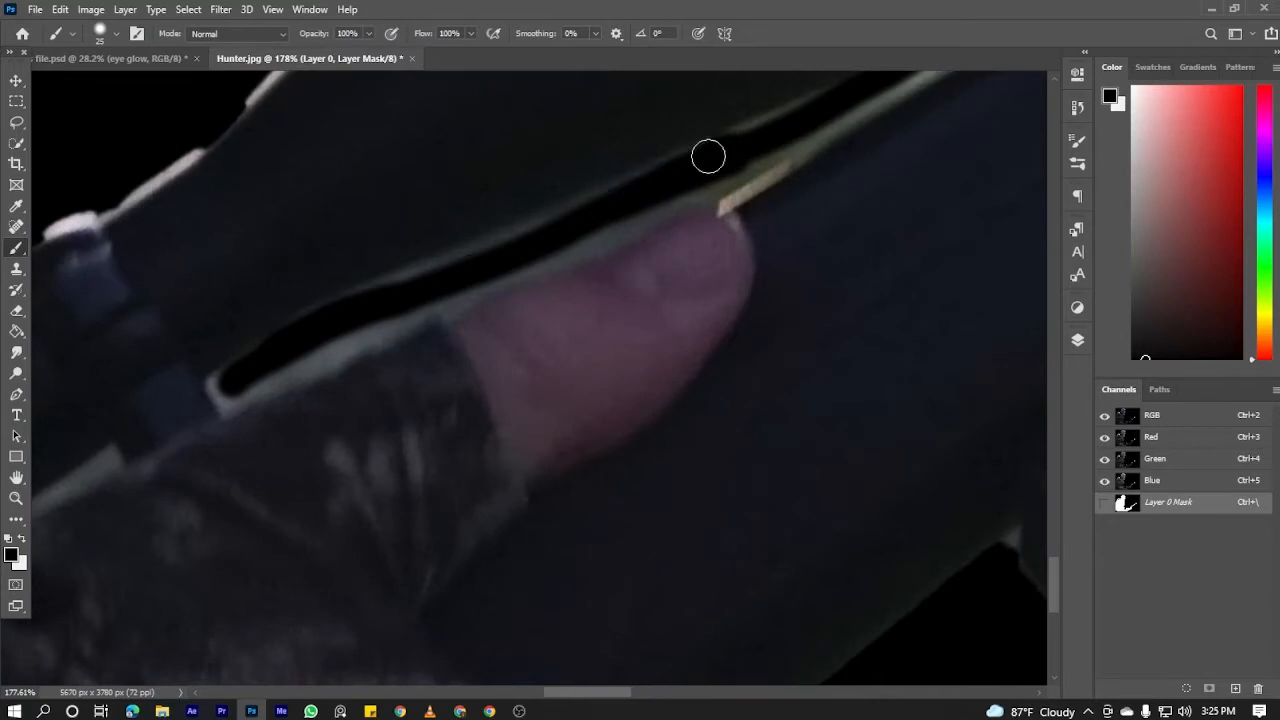
scroll(592, 207, "up", 1)
key("bracketright")
key("bracketright")
key("bracketright")
key("bracketright")
left_click_drag(591, 209, 378, 283)
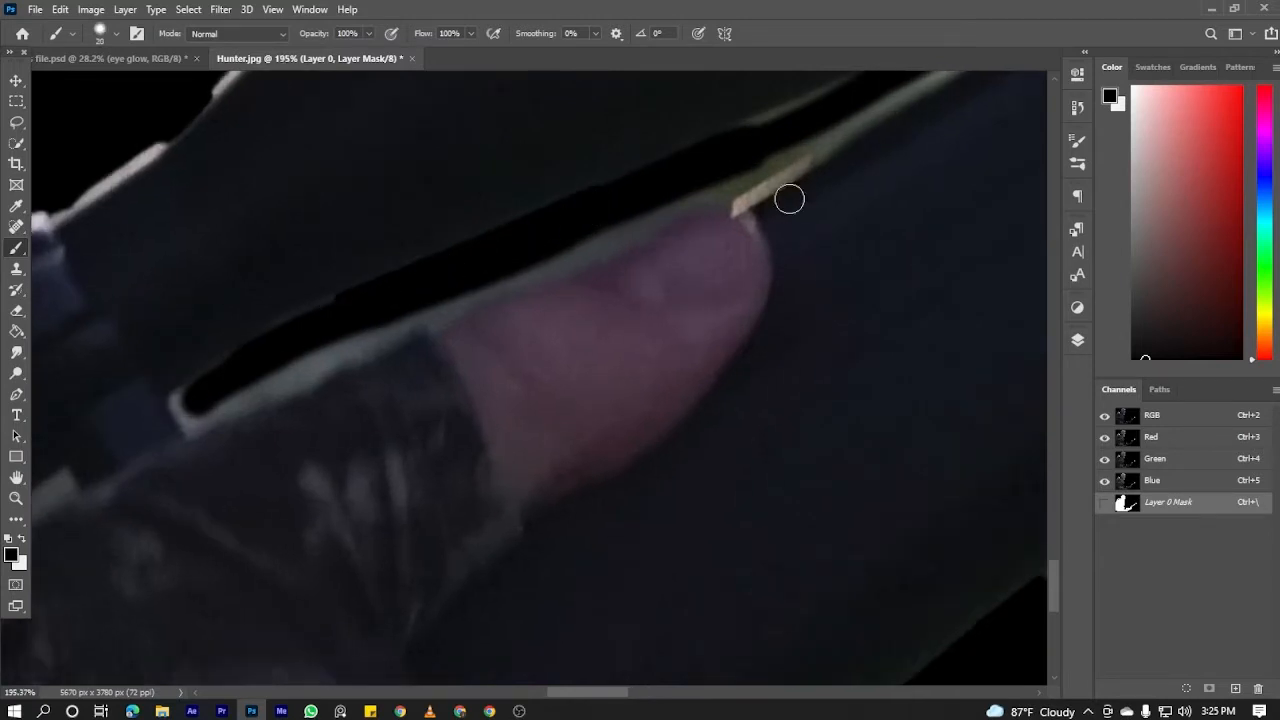
left_click_drag(278, 335, 186, 410)
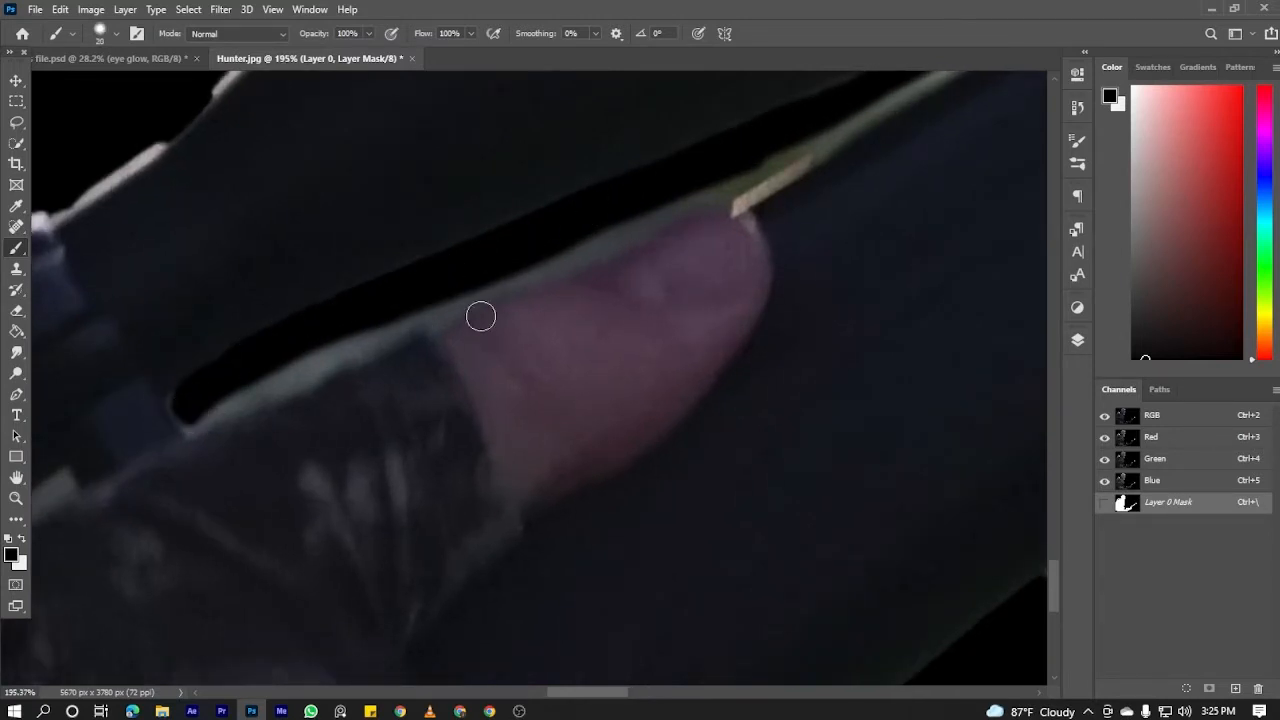
scroll(426, 280, "up", 5)
scroll(209, 327, "down", 9)
left_click_drag(313, 248, 738, 191)
Mask out the small background gap between the scope and the sleeve with a 10 px black brush
scroll(510, 368, "up", 2)
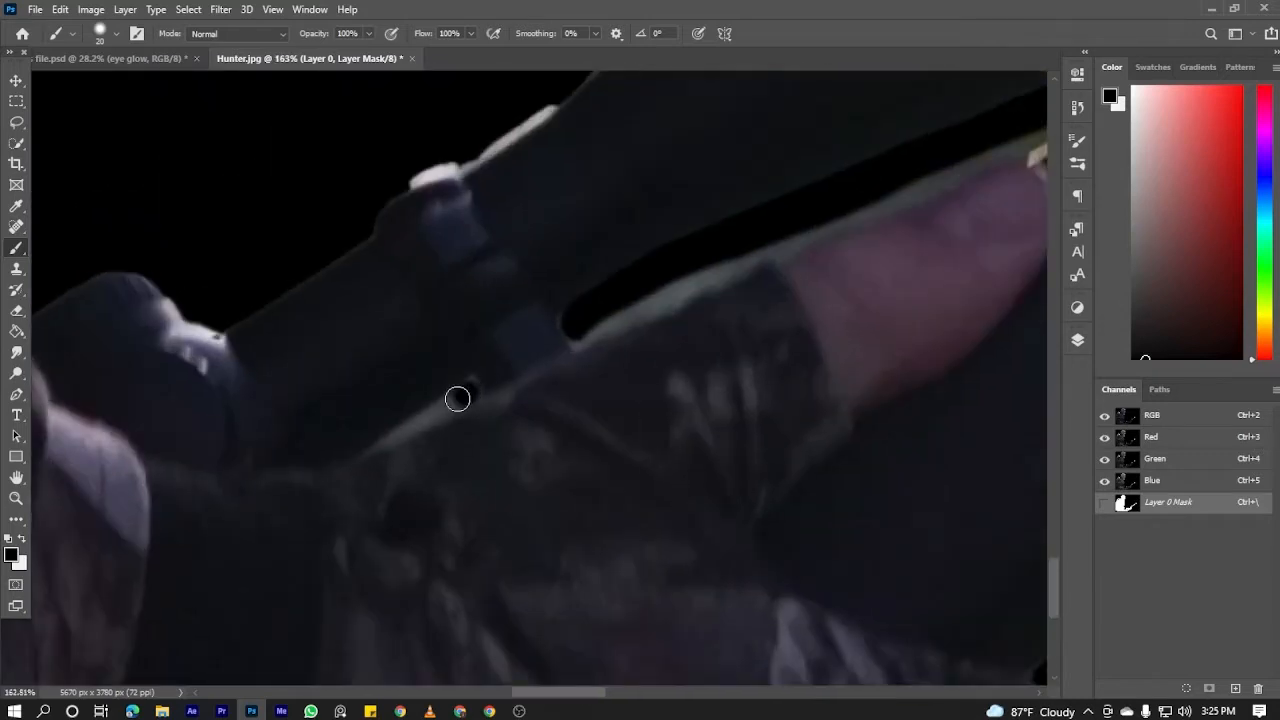
scroll(378, 447, "up", 3)
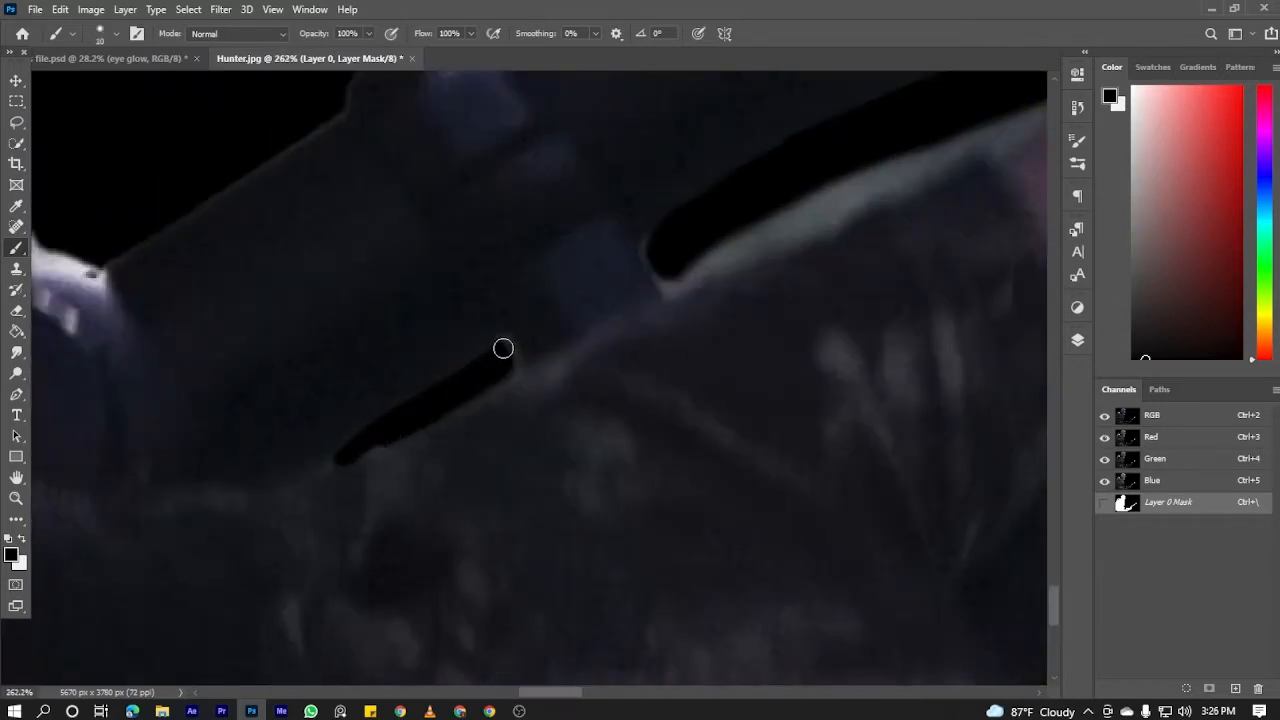
scroll(501, 346, "down", 8)
left_click_drag(697, 275, 483, 403)
scroll(378, 426, "up", 6)
Extend the black masking along the gap's inner corner and the rifle's upper edge with a 10 px brush
left_click_drag(334, 417, 340, 455)
scroll(337, 450, "up", 5)
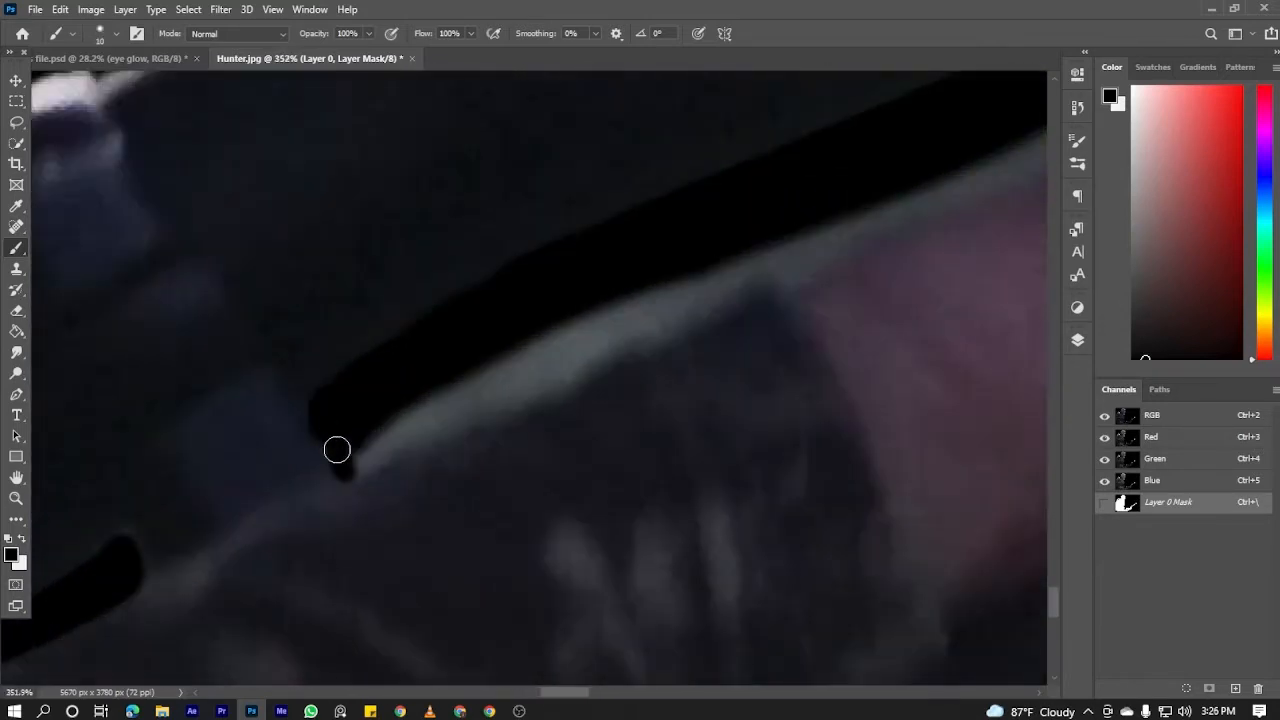
mouse_move(603, 319)
left_mouse_down()
mouse_move(710, 258)
mouse_move(539, 328)
mouse_move(528, 357)
mouse_move(673, 306)
mouse_move(362, 460)
left_mouse_up()
scroll(832, 357, "down", 5)
left_click_drag(903, 105, 518, 248)
scroll(518, 248, "up", 4)
left_click_drag(710, 227, 835, 129)
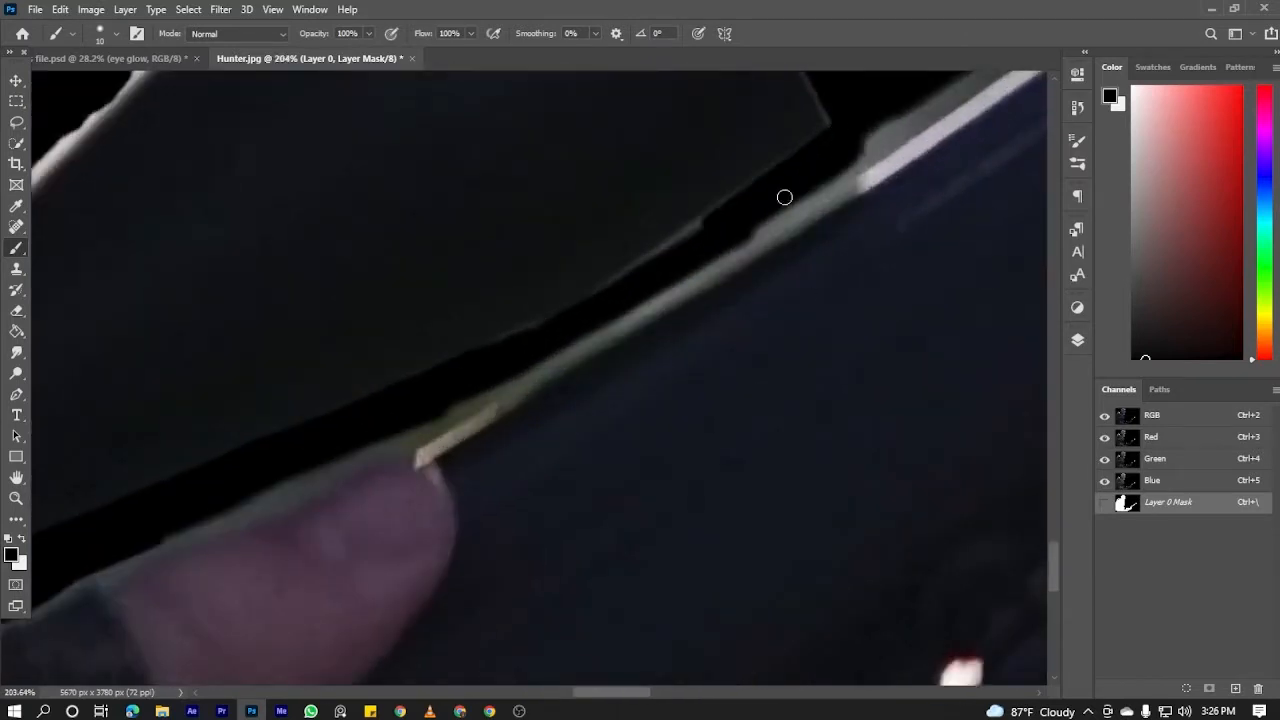
left_click_drag(578, 306, 446, 364)
scroll(636, 250, "down", 5)
scroll(634, 250, "up", 5)
mouse_move(686, 230)
left_mouse_down()
mouse_move(508, 340)
mouse_move(336, 409)
left_mouse_up()
Trim the scope's front end on the mask with straight 10 px black strokes
scroll(508, 340, "down", 4)
scroll(613, 290, "up", 5)
left_click_drag(755, 142, 600, 343)
mouse_move(497, 374)
left_mouse_down()
mouse_move(483, 417)
mouse_move(506, 582)
left_mouse_up()
left_click(614, 554)
left_click(361, 171, "shift")
left_click(287, 88, "shift")
scroll(305, 97, "down", 5)
scroll(170, 125, "up", 4)
Restore the scope's upper edge on the mask with straight 10 px white strokes
key("x")
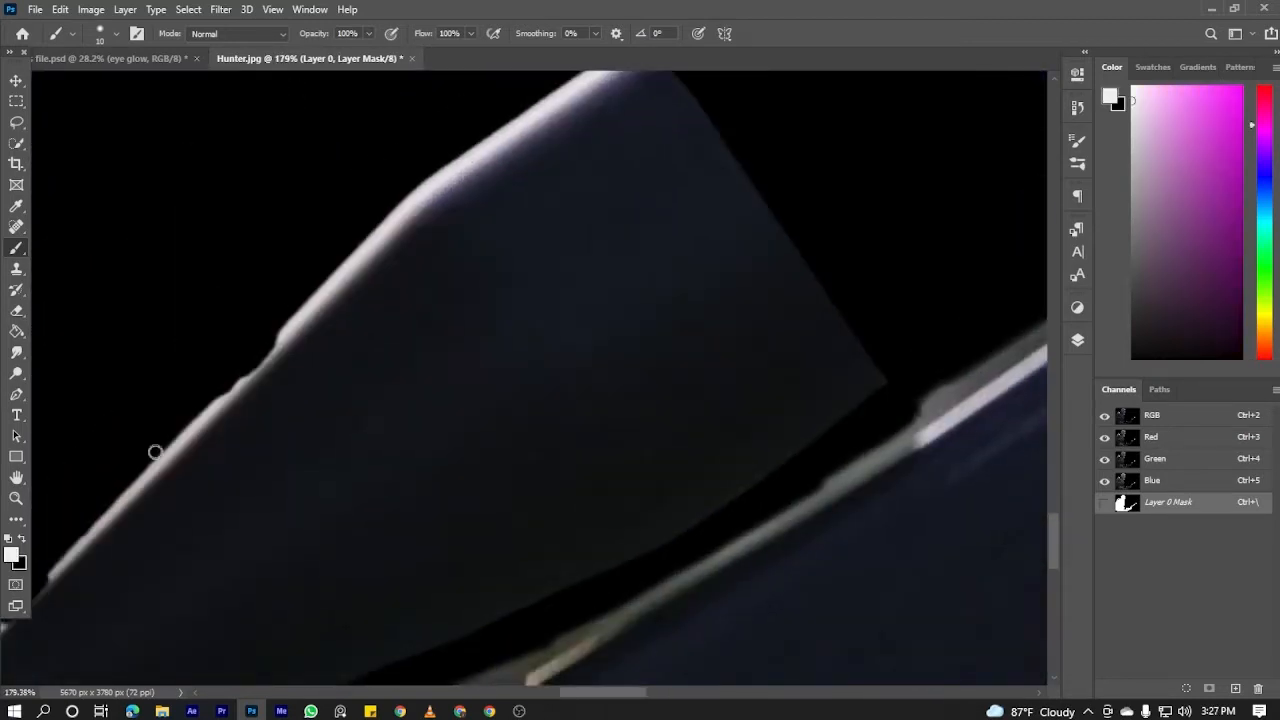
left_click(291, 318)
left_click(180, 434, "shift")
key("ctrl+z")
left_click(293, 327)
left_click(208, 408, "shift")
left_click_drag(156, 445, 415, 256)
left_click(267, 427, "shift")
left_click(164, 494, "shift")
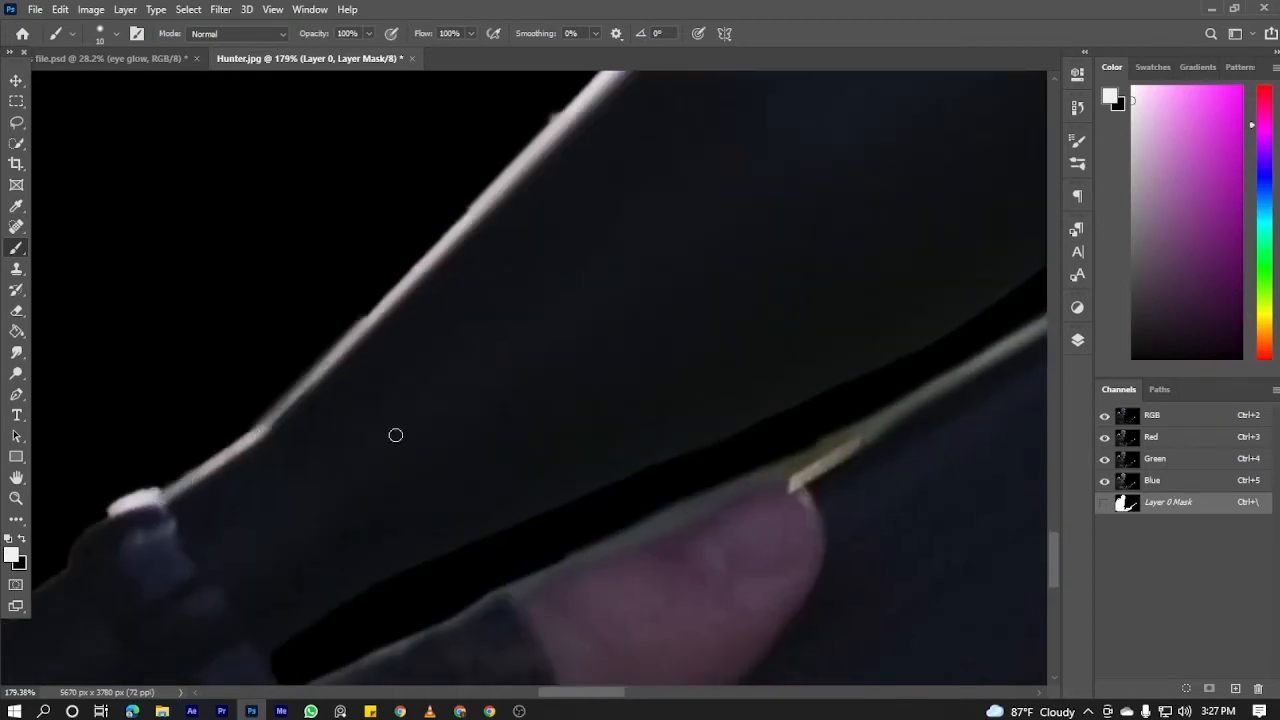
left_click_drag(394, 434, 745, 140)
Trim the outline of the scope's rear section on the mask in black with the 10 px brush
scroll(426, 246, "up", 5)
key("x")
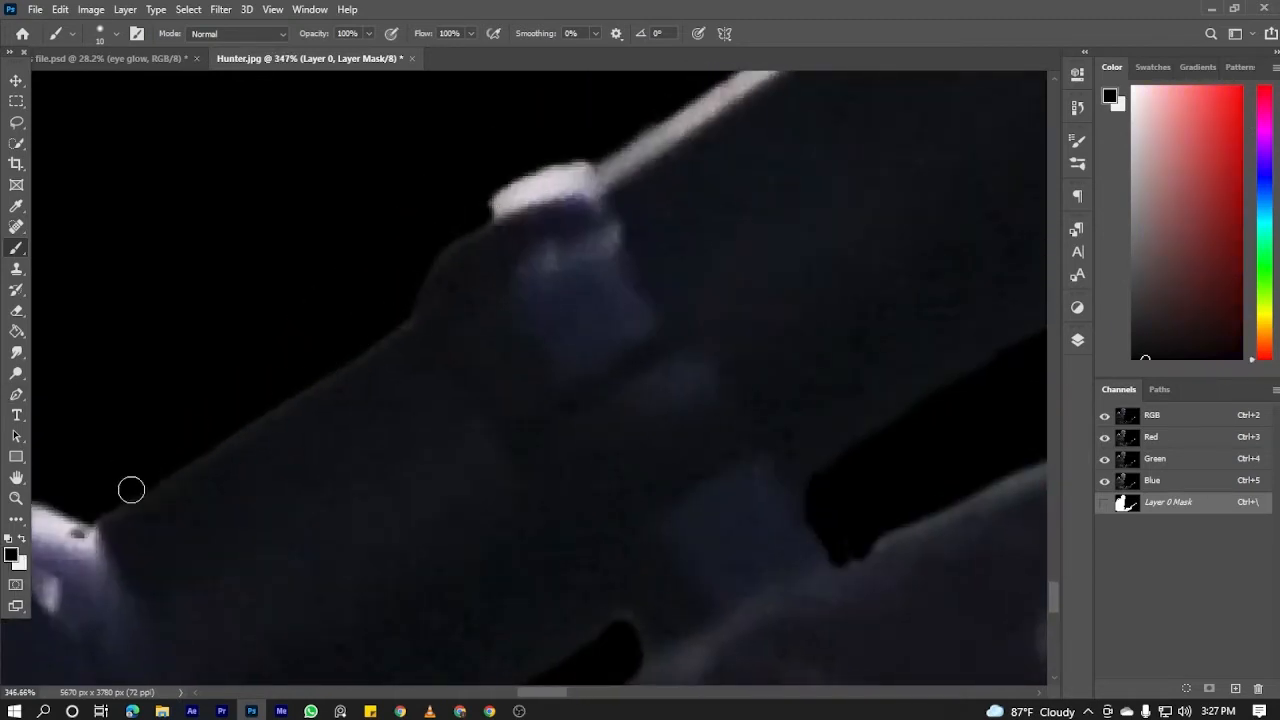
left_click_drag(215, 523, 585, 453)
left_click_drag(411, 422, 433, 441)
scroll(464, 320, "left", 3)
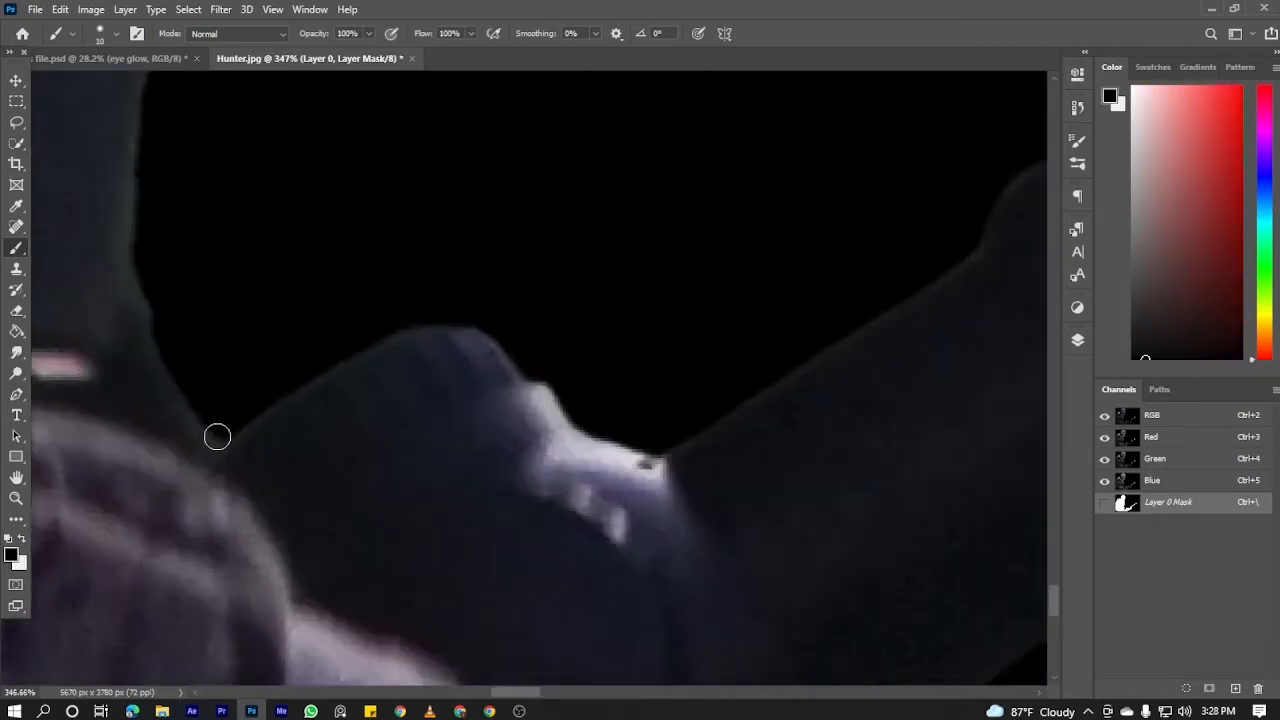
Mask the fringe along the jacket's lower front edge up to the red tab with straight 10 px black strokes
left_click(150, 122, "shift")
scroll(345, 236, "down", 2)
left_click_drag(345, 236, 308, 461)
scroll(170, 480, "down", 2)
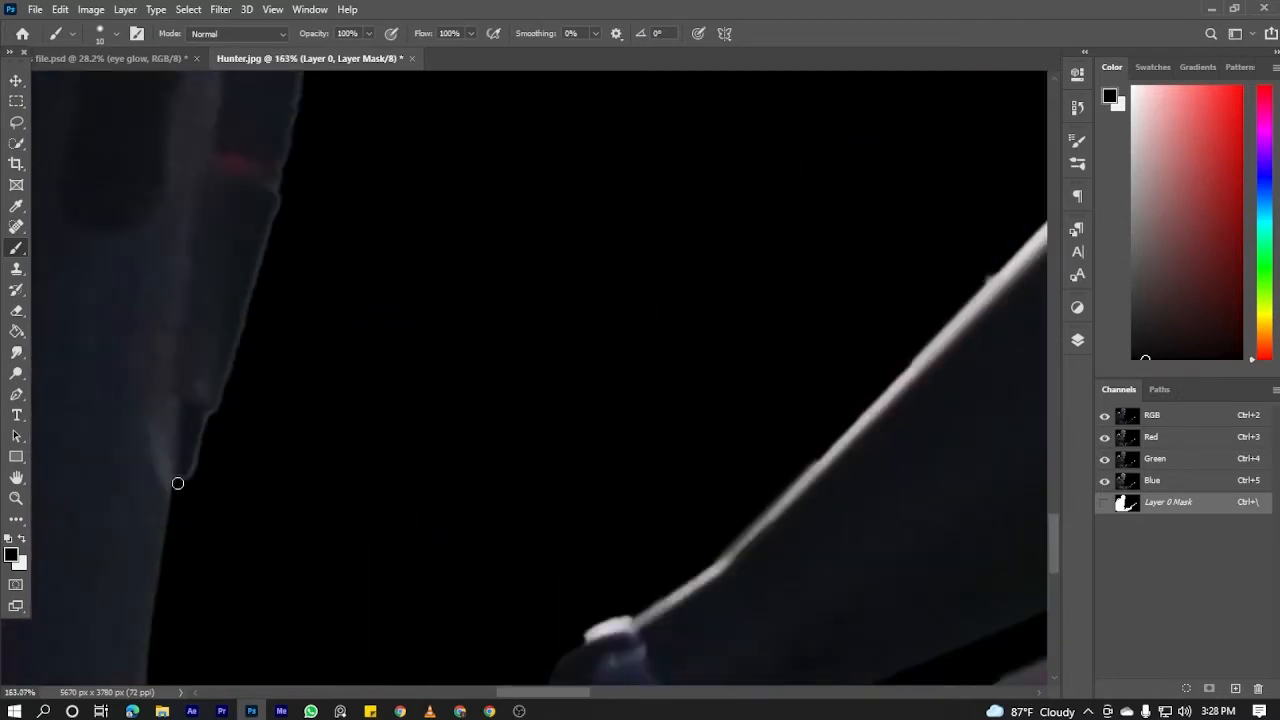
left_click(223, 402, "shift")
scroll(295, 328, "up", 2)
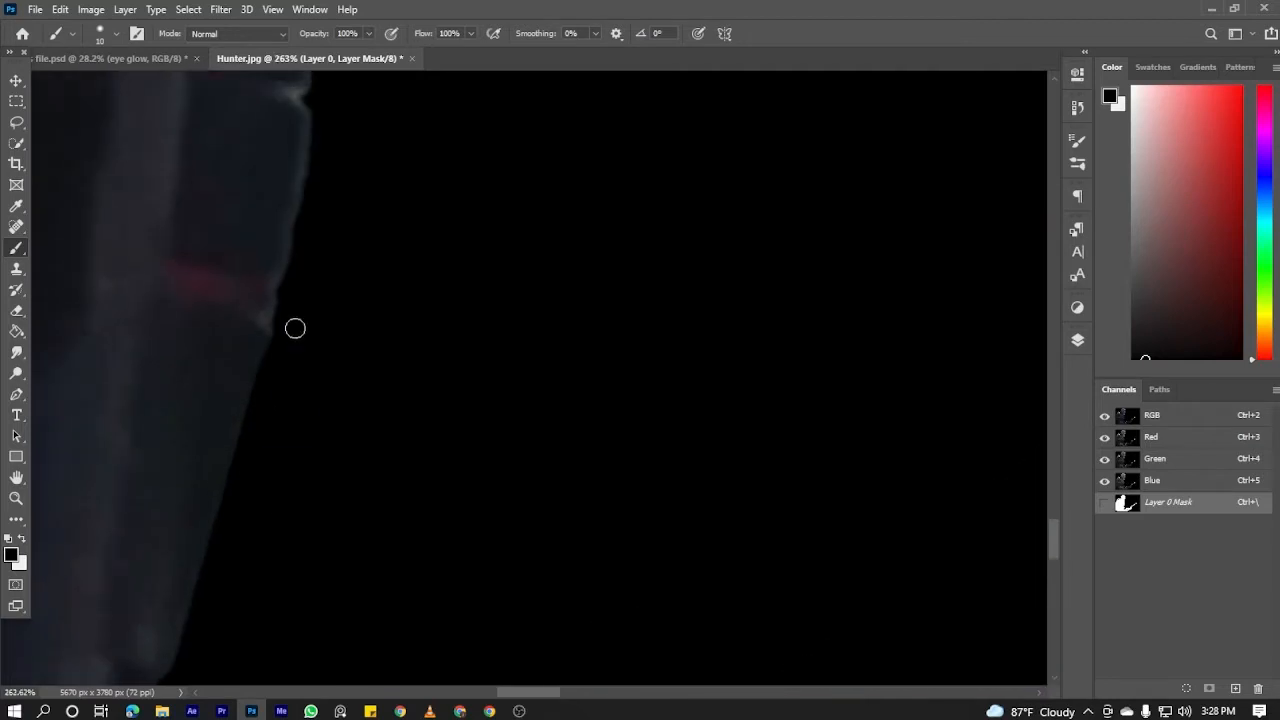
scroll(288, 280, "up", 3)
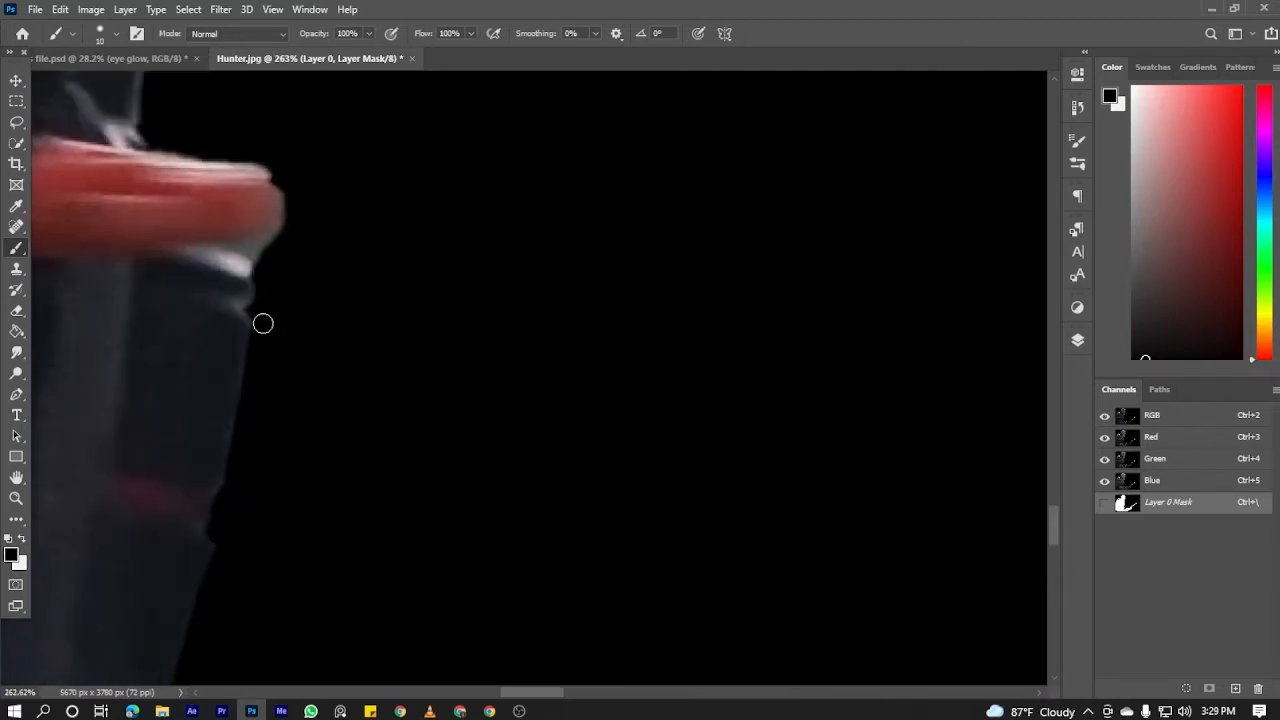
left_click(274, 240, "shift")
left_click_drag(310, 223, 495, 478)
Trim the jacket edge just above the red tab on the mask with 4 px and 7 px black brushes
scroll(470, 476, "up", 2)
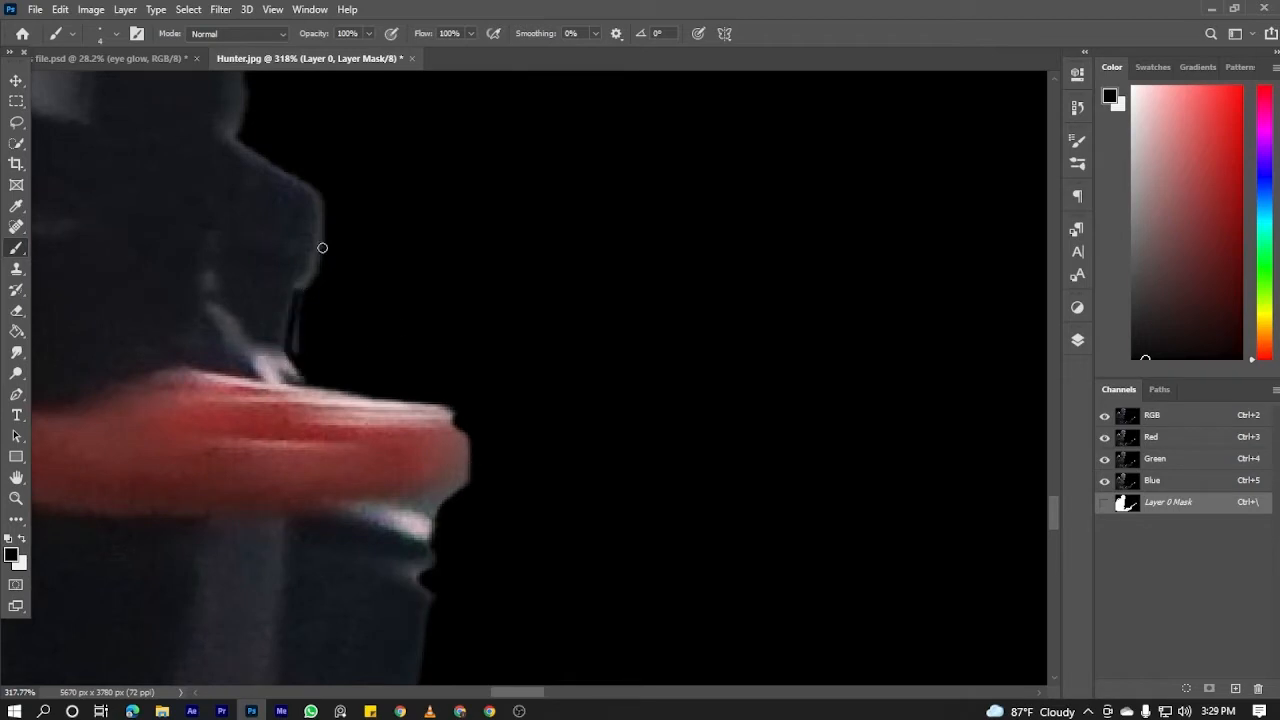
left_click_drag(317, 219, 296, 295)
scroll(293, 308, "up", 2)
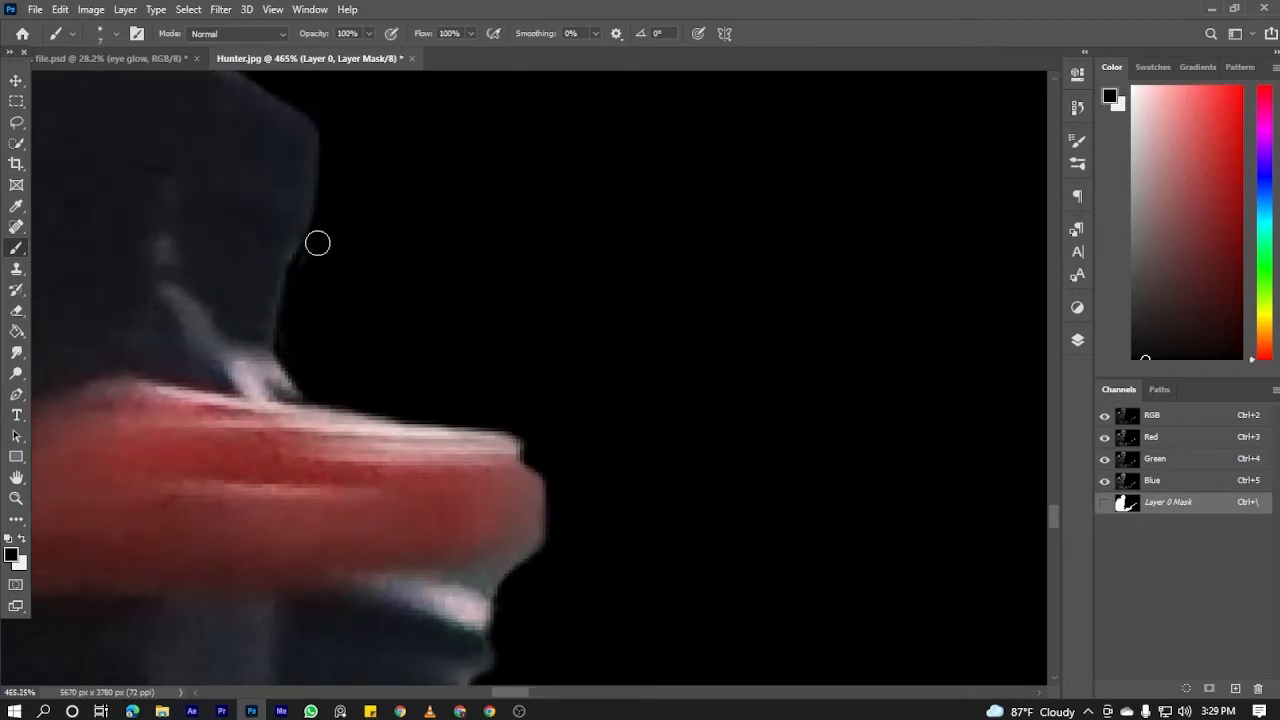
left_click_drag(309, 142, 471, 426)
mouse_move(393, 260)
left_mouse_down()
mouse_move(417, 351)
mouse_move(471, 399)
left_mouse_up()
left_click_drag(396, 168, 374, 319)
left_click_drag(414, 110, 352, 290)
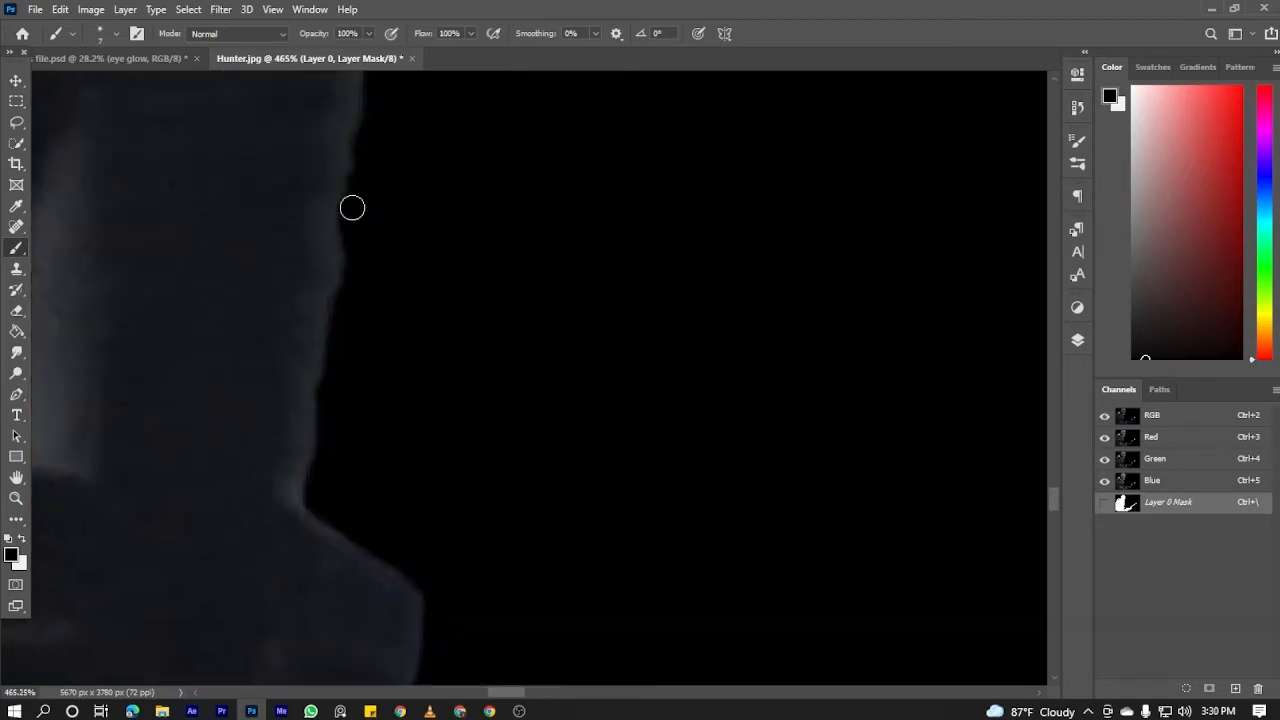
scroll(352, 207, "down", 5)
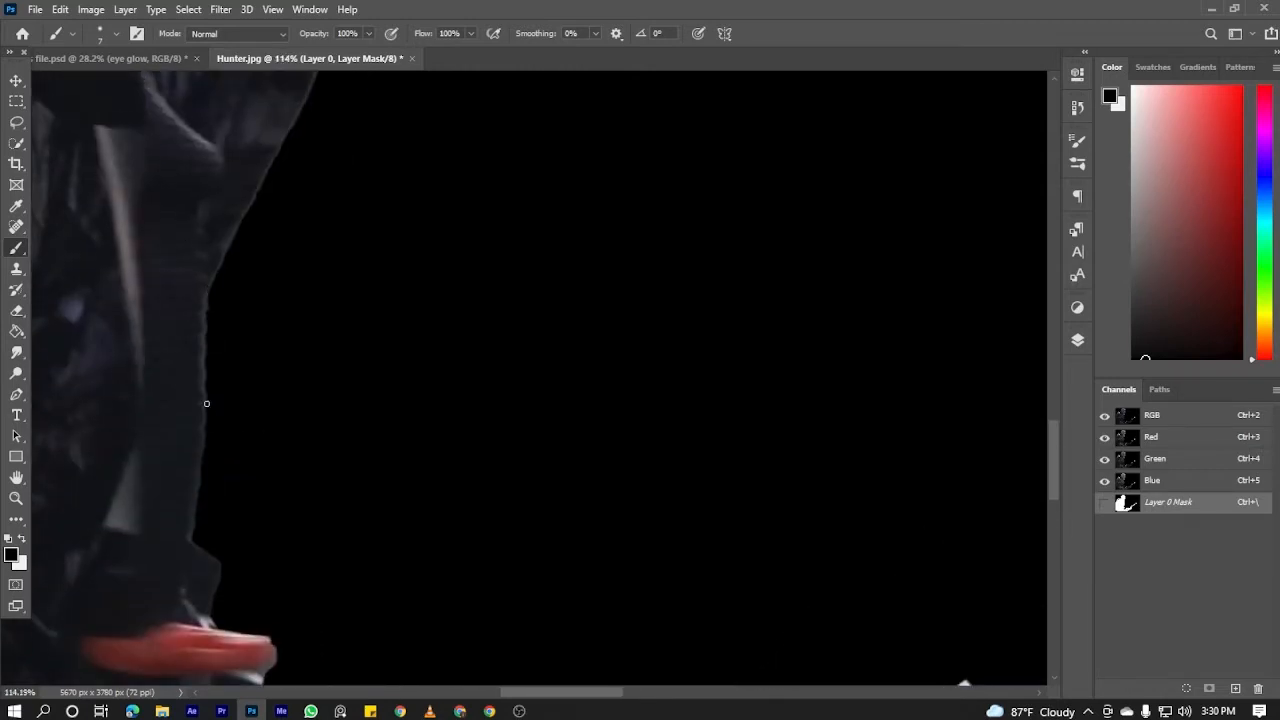
Smooth the straight stretch of the jacket's front edge on the mask with a 7 px black brush
scroll(222, 385, "down", 5)
left_click_drag(146, 369, 325, 342)
scroll(335, 335, "up", 3)
key("x")
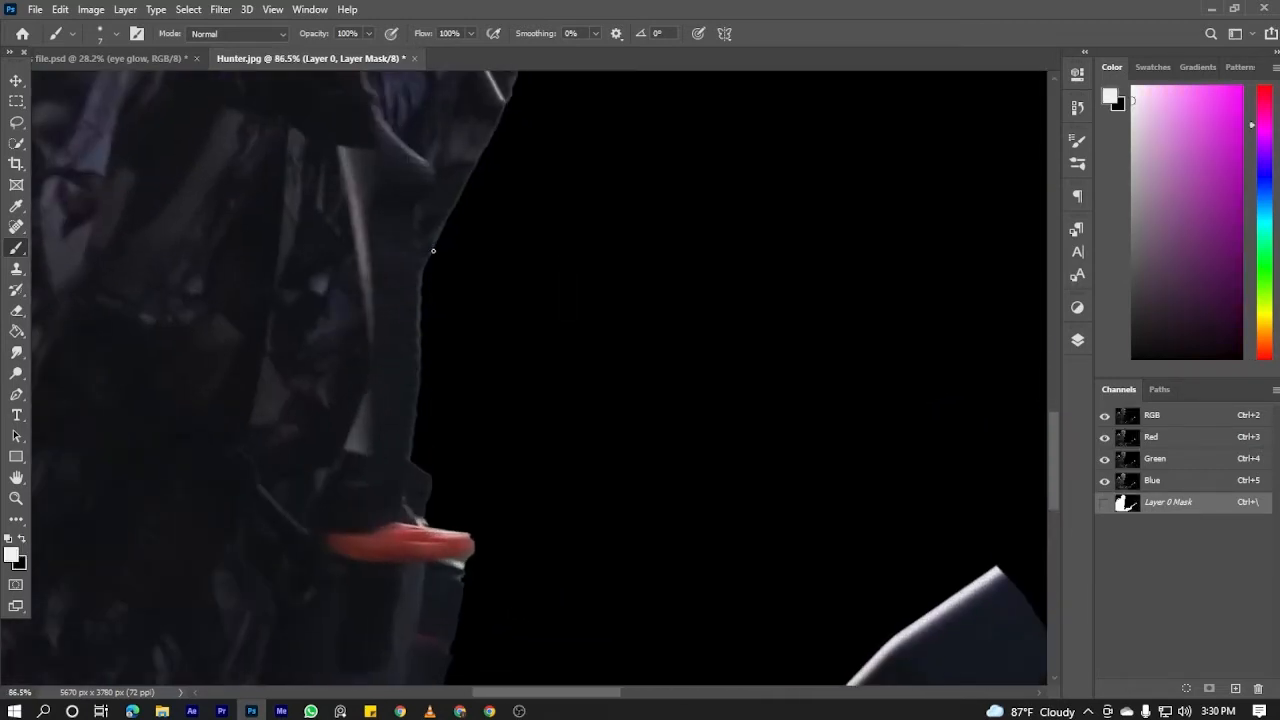
scroll(423, 346, "up", 4)
key("x")
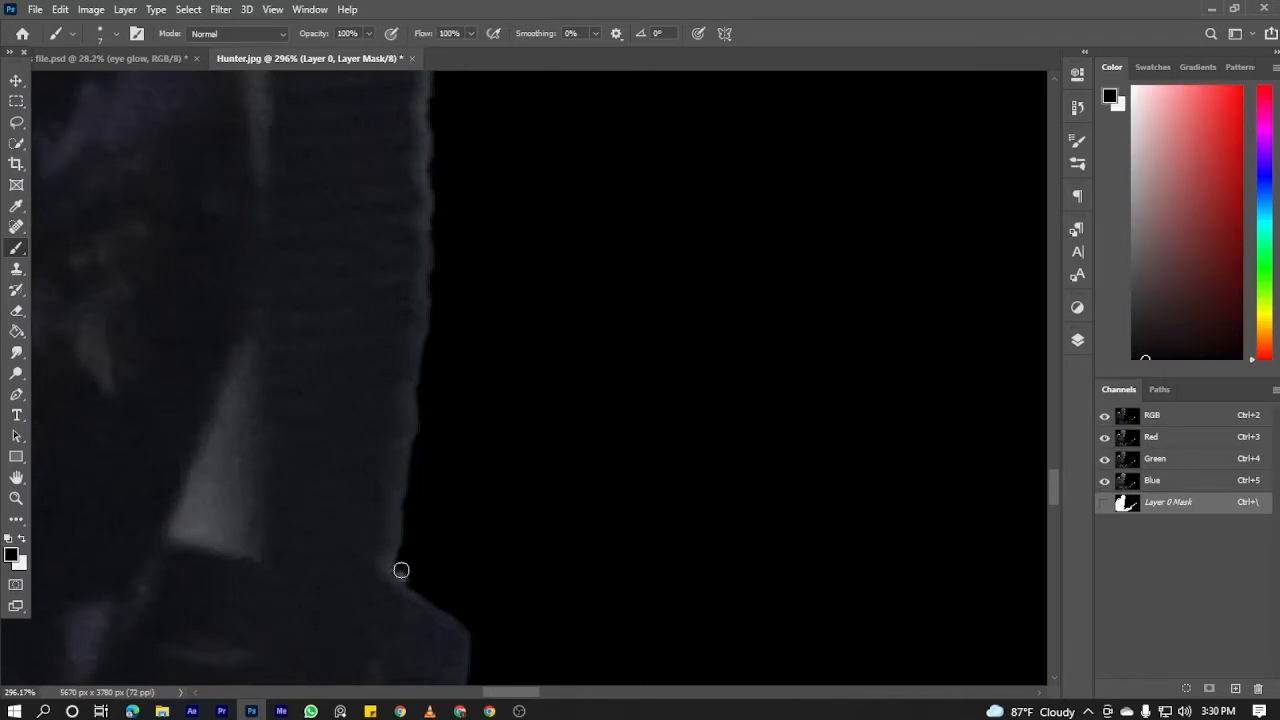
scroll(436, 307, "up", 2)
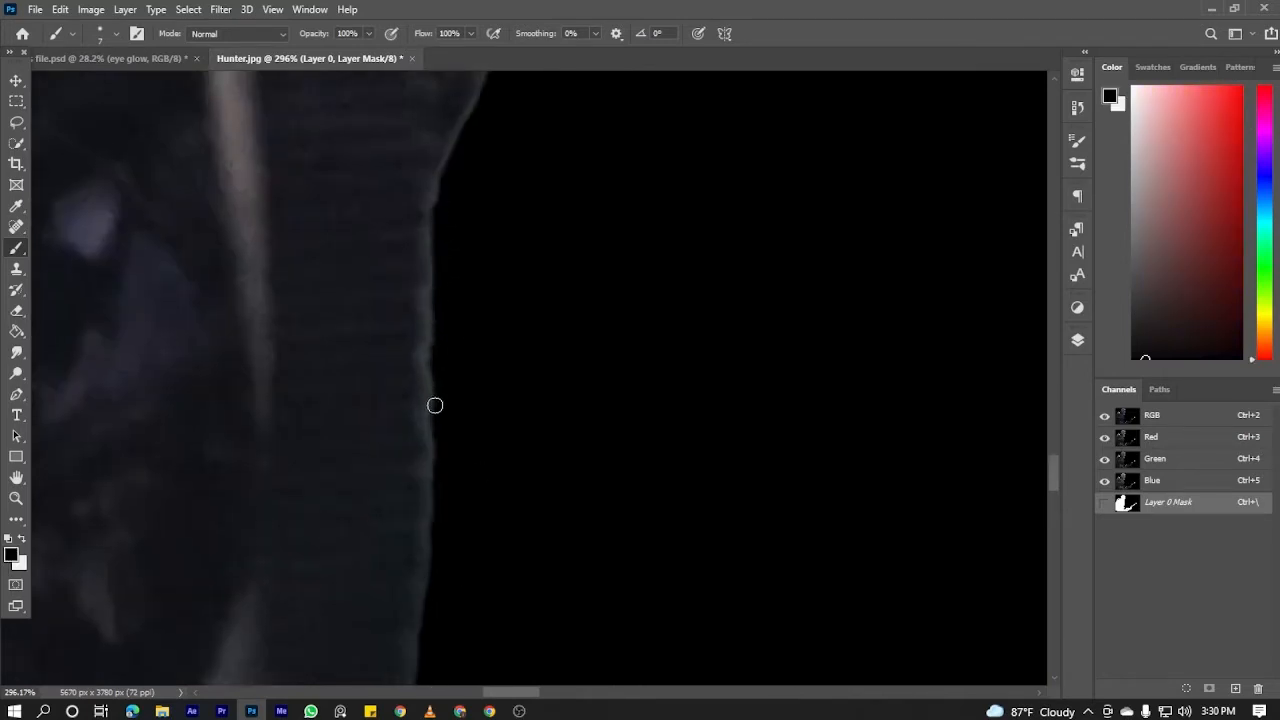
left_click_drag(435, 405, 428, 634)
scroll(428, 630, "down", 6)
Trim the slanted jacket edge and the upper chest outline on the mask with the 7 px black brush
left_click_drag(429, 484, 351, 557)
left_click_drag(450, 376, 386, 489)
scroll(290, 595, "up", 5)
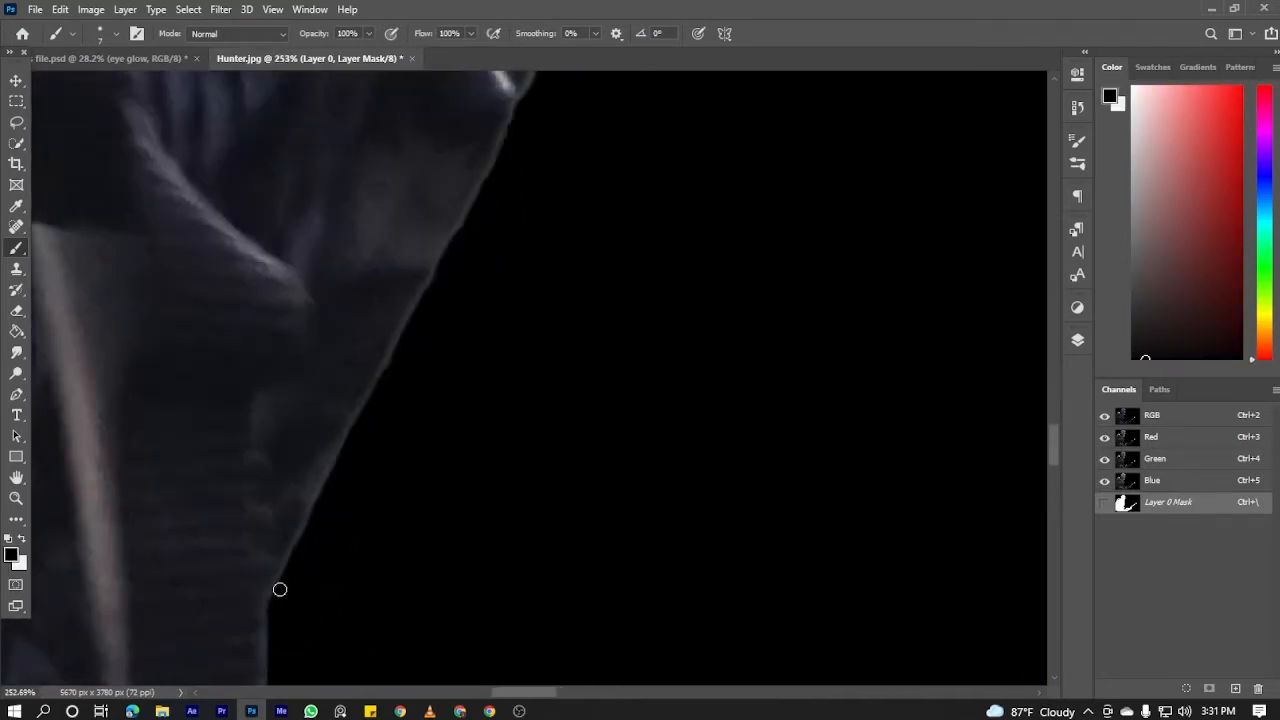
left_click_drag(437, 239, 363, 178)
scroll(342, 242, "up", 10)
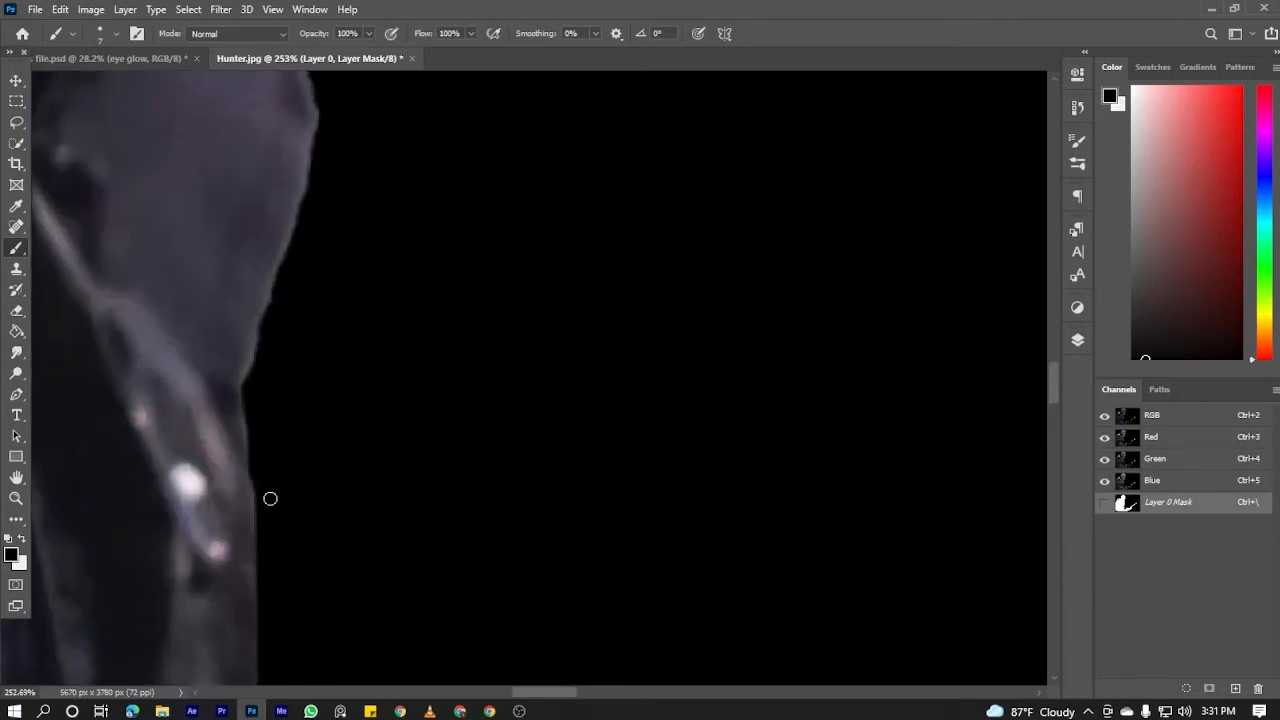
scroll(300, 360, "up", 6)
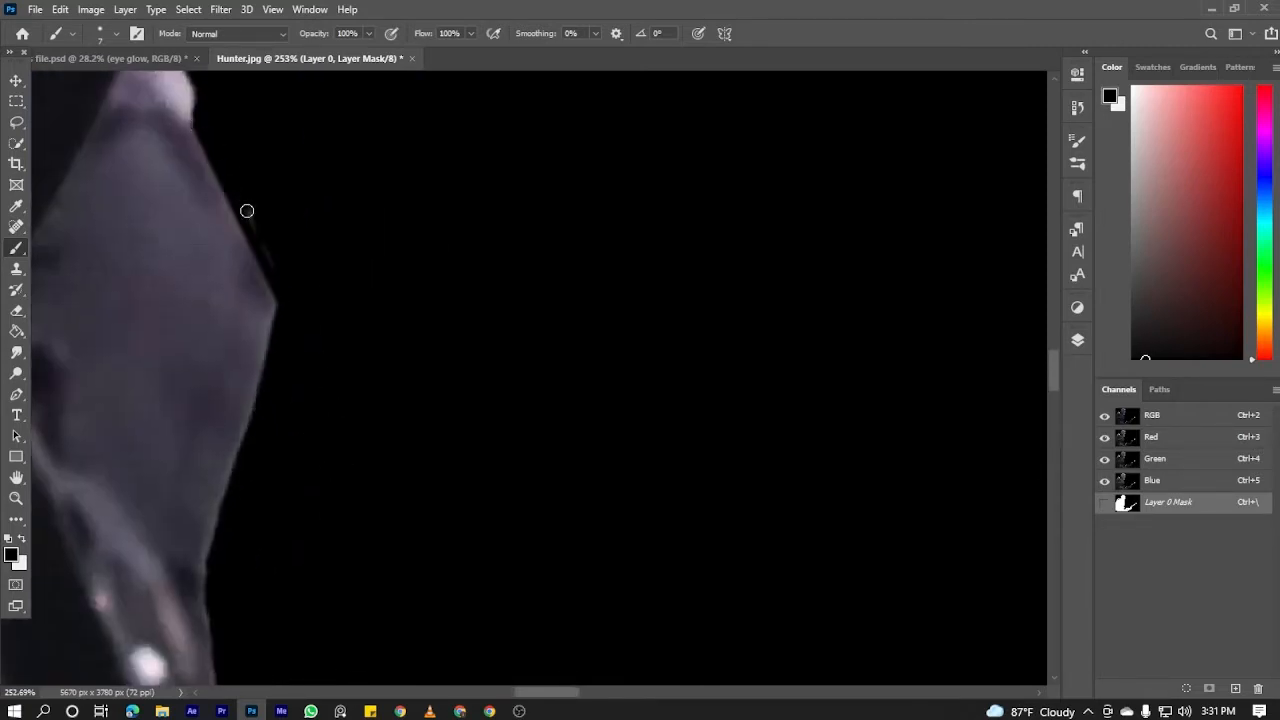
scroll(246, 209, "down", 6)
Paint white with a 25 px brush on the mask to restore the jacket edge beside the zipper
scroll(340, 490, "up", 5)
key("x")
mouse_move(240, 182)
left_mouse_down()
mouse_move(299, 343)
mouse_move(345, 382)
left_mouse_up()
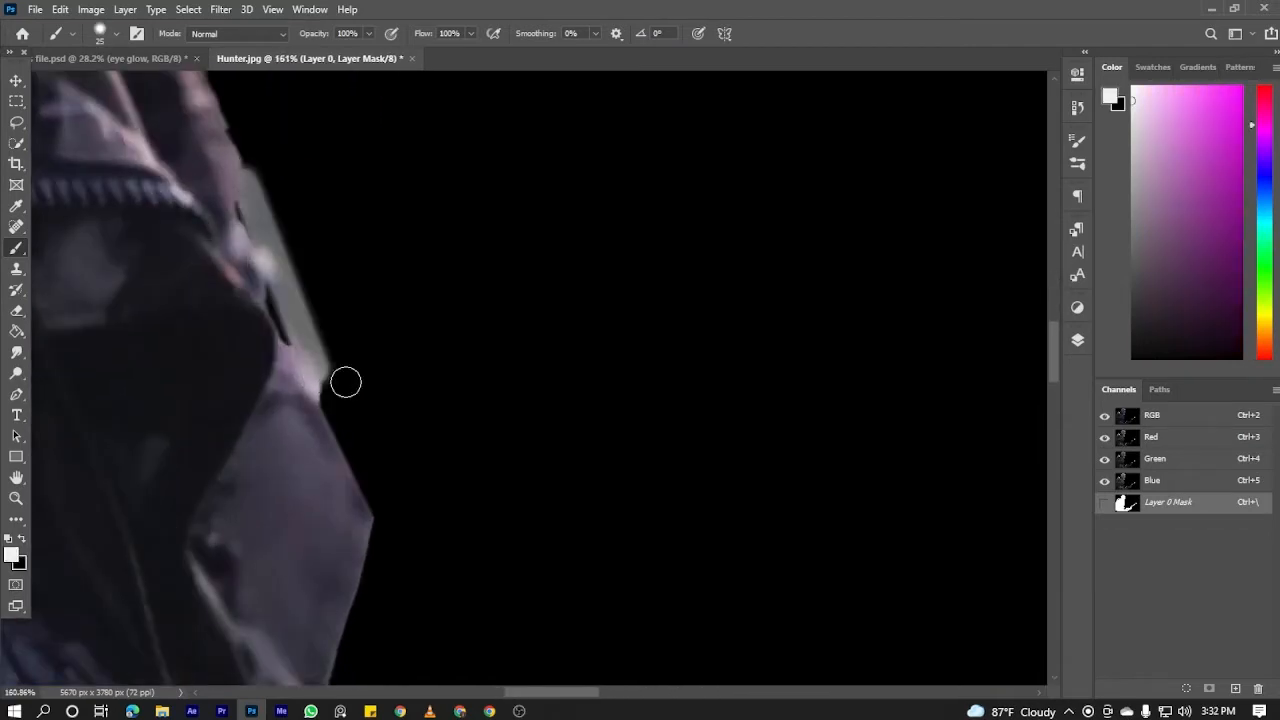
Outline the background notch beneath the collar on the mask with straight 7 px black strokes
scroll(300, 330, "up", 4)
key("x")
scroll(262, 290, "up", 1)
key("bracketleft")
key("bracketleft")
key("bracketleft")
key("bracketleft")
key("bracketleft")
left_click(258, 196)
left_click(125, 400, "shift")
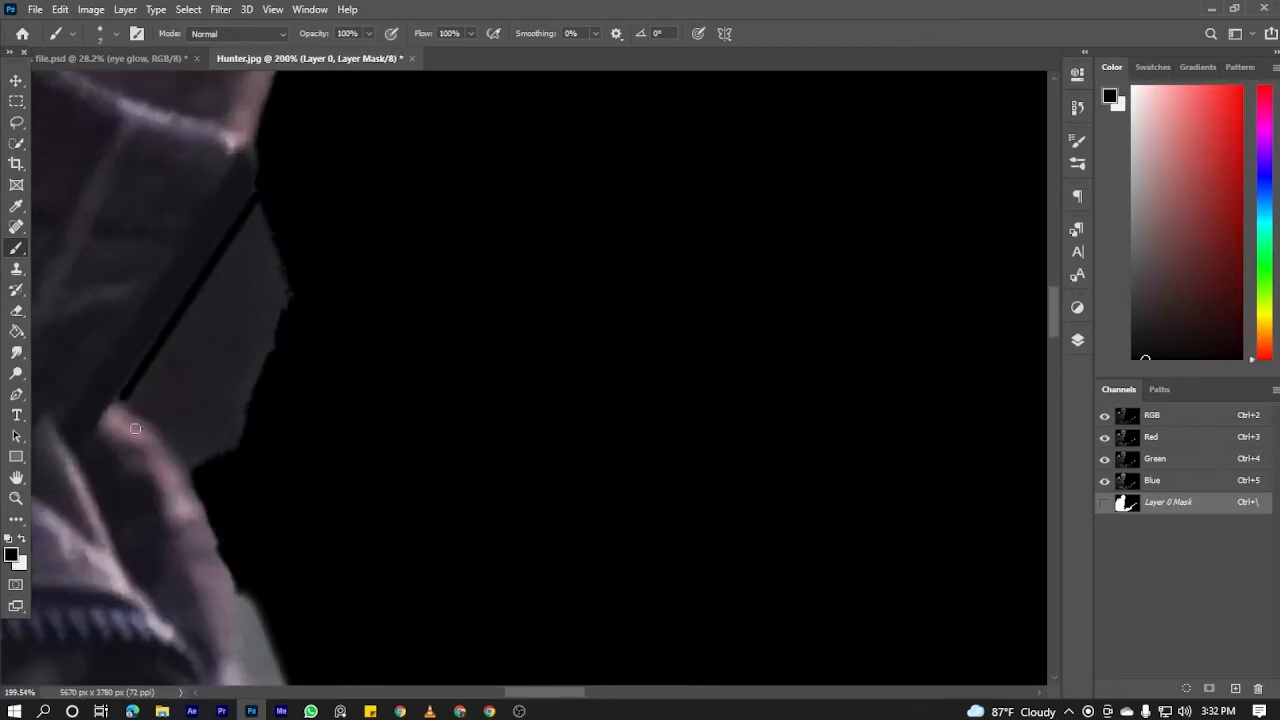
left_click(196, 473, "shift")
Mask out the background inside the notch beneath the collar with a 25 px black brush
key("bracketright")
key("bracketright")
key("bracketright")
key("bracketright")
key("bracketright")
mouse_move(287, 237)
left_mouse_down()
mouse_move(300, 266)
mouse_move(203, 452)
mouse_move(171, 372)
mouse_move(226, 282)
mouse_move(210, 413)
left_mouse_up()
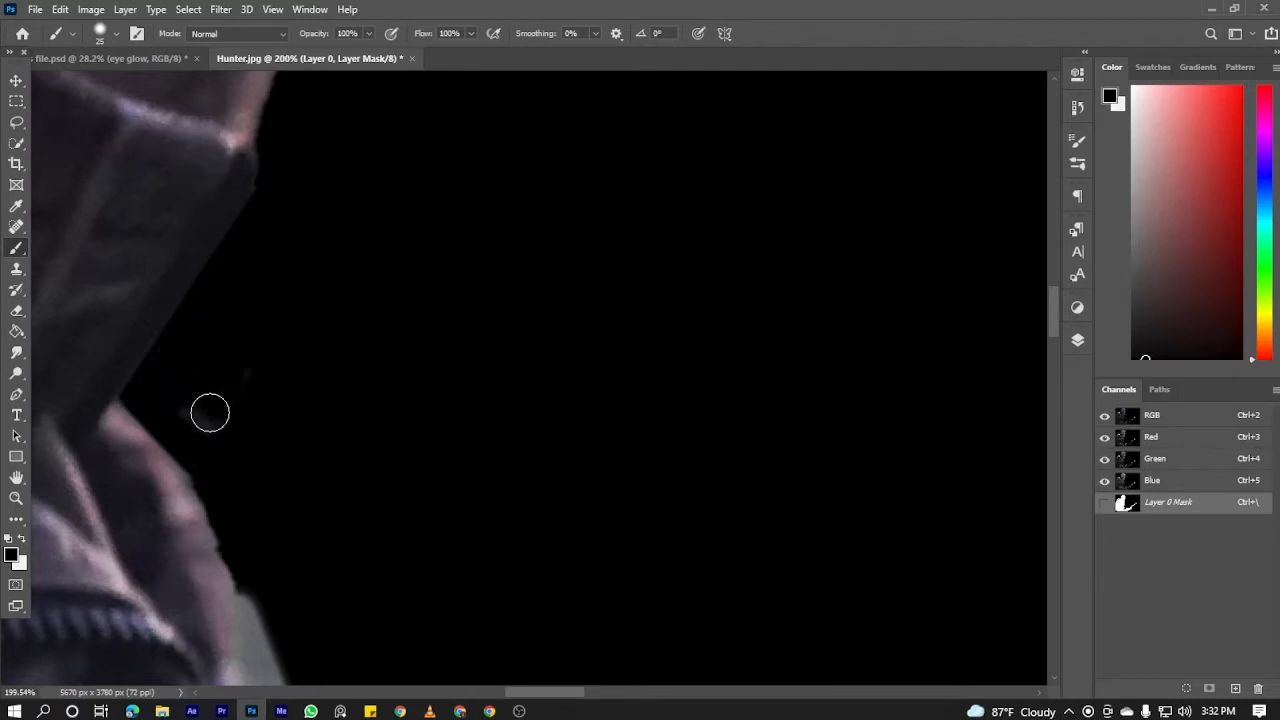
scroll(200, 200, "down", 4)
Trim the excess background strip from the restored jacket edge below the collar with 25 px and 10 px black brushes
left_click_drag(194, 203, 334, 537)
scroll(300, 470, "down", 3)
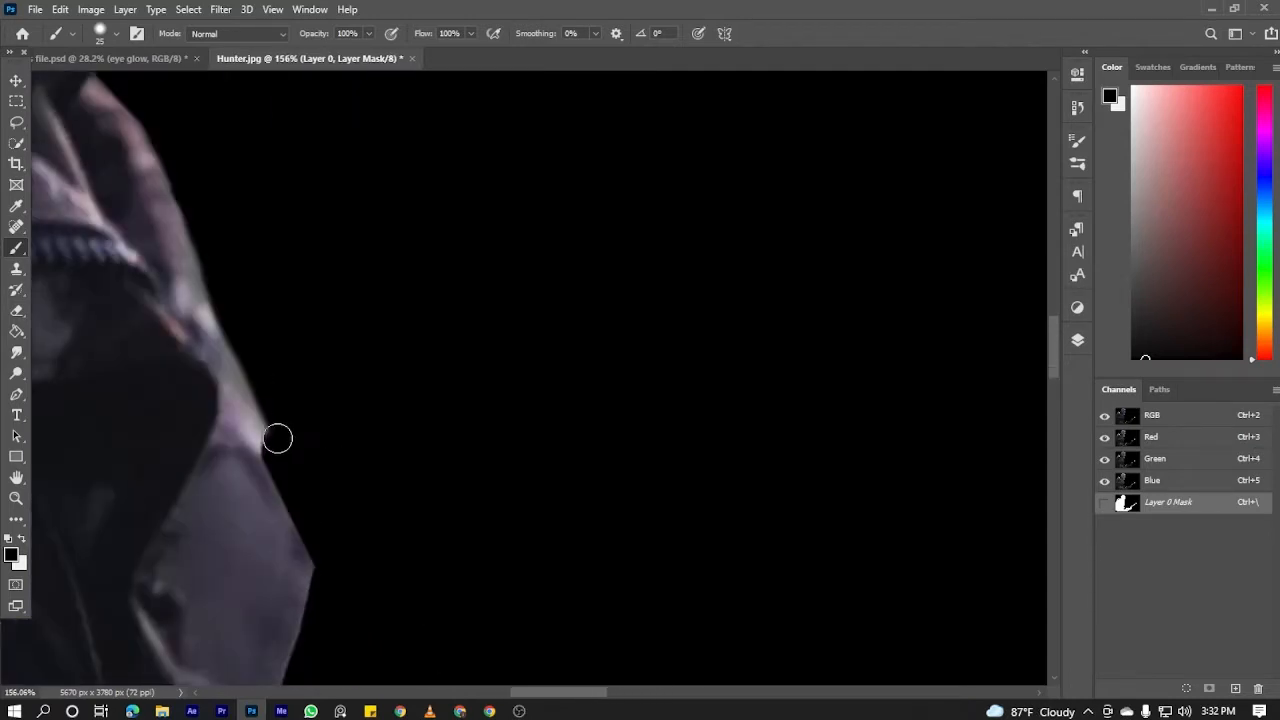
left_click_drag(206, 252, 246, 386)
left_click_drag(191, 243, 230, 377)
scroll(214, 283, "down", 5)
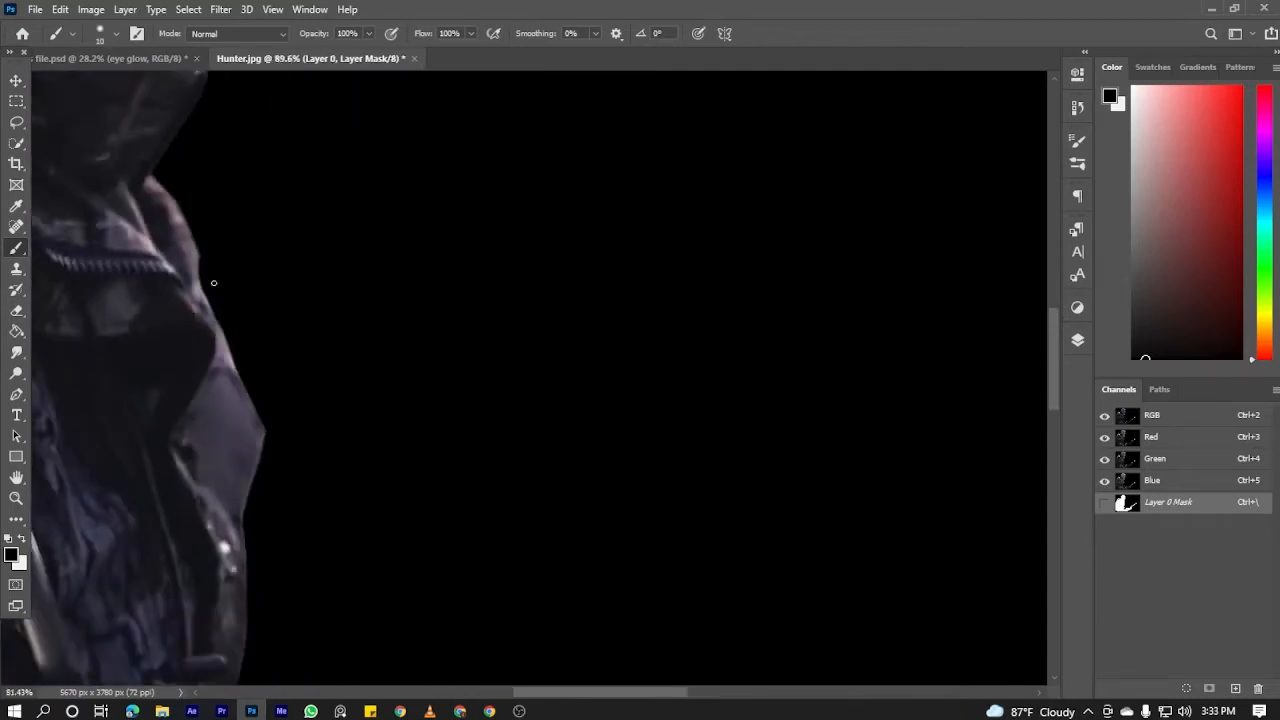
scroll(210, 272, "up", 4)
left_click_drag(146, 163, 169, 241)
scroll(135, 200, "down", 6)
Mask out the light fringe along the hand and the rifle's upper edge beneath the scope in black with a 25 px brush
left_click_drag(600, 620, 680, 200)
scroll(629, 614, "up", 6)
left_click(513, 590, "shift")
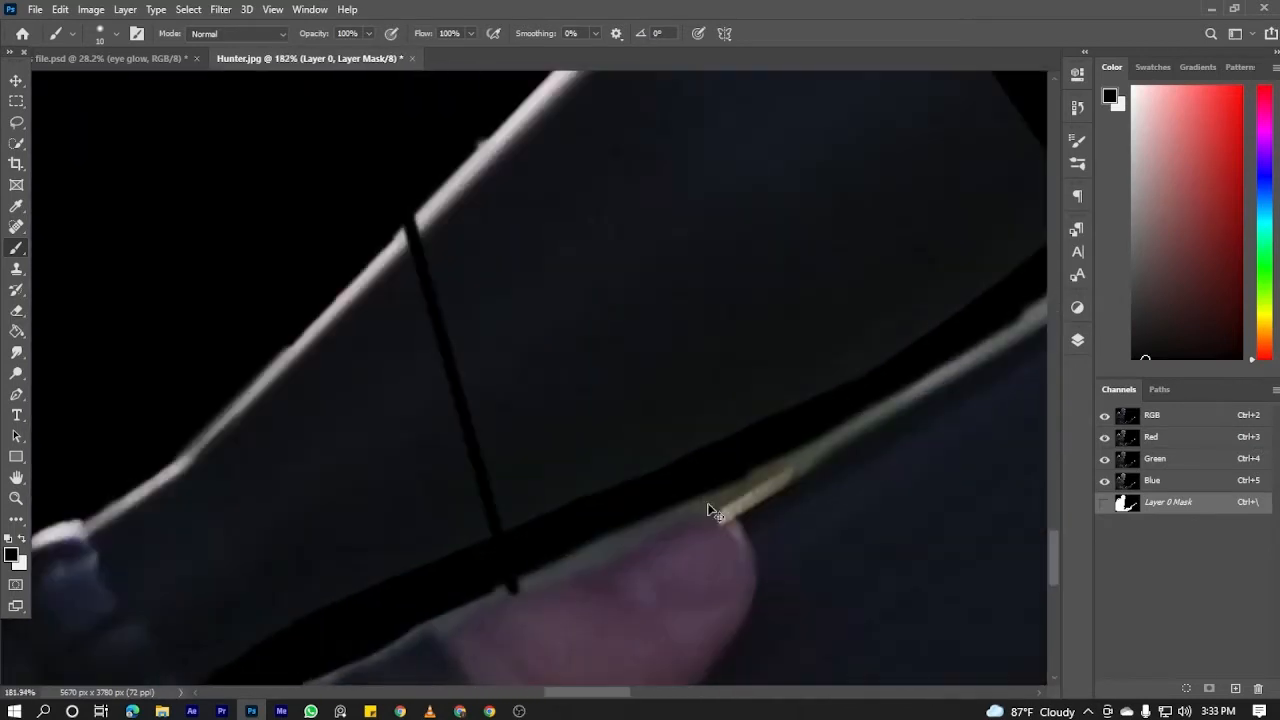
key("ctrl+z")
left_click_drag(488, 594, 585, 560)
left_click(959, 367)
left_click(746, 501, "shift")
left_click_drag(929, 373, 654, 509)
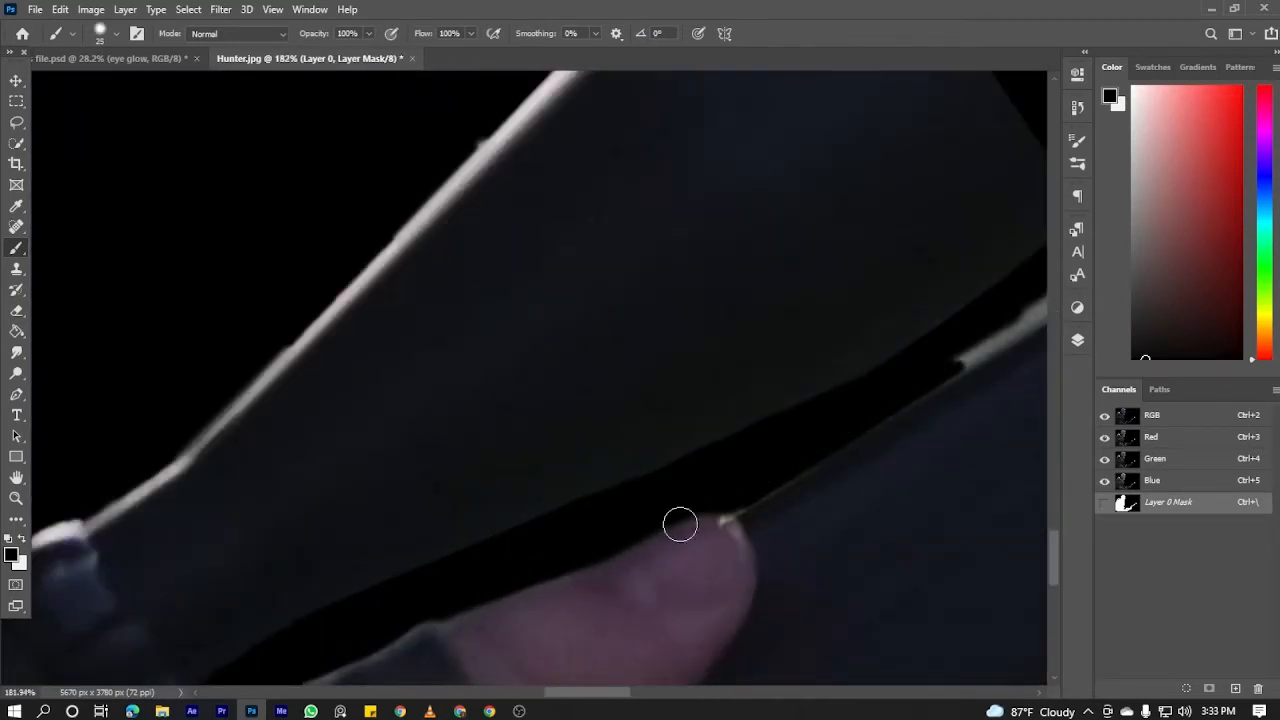
Mask out the remaining background in the narrow gap between the thumb and the scope with a 25 px black brush
mouse_move(435, 606)
left_mouse_down()
mouse_move(758, 484)
mouse_move(592, 578)
left_mouse_up()
left_click_drag(760, 508, 619, 569)
left_click_drag(940, 440, 560, 500)
scroll(678, 449, "down", 5)
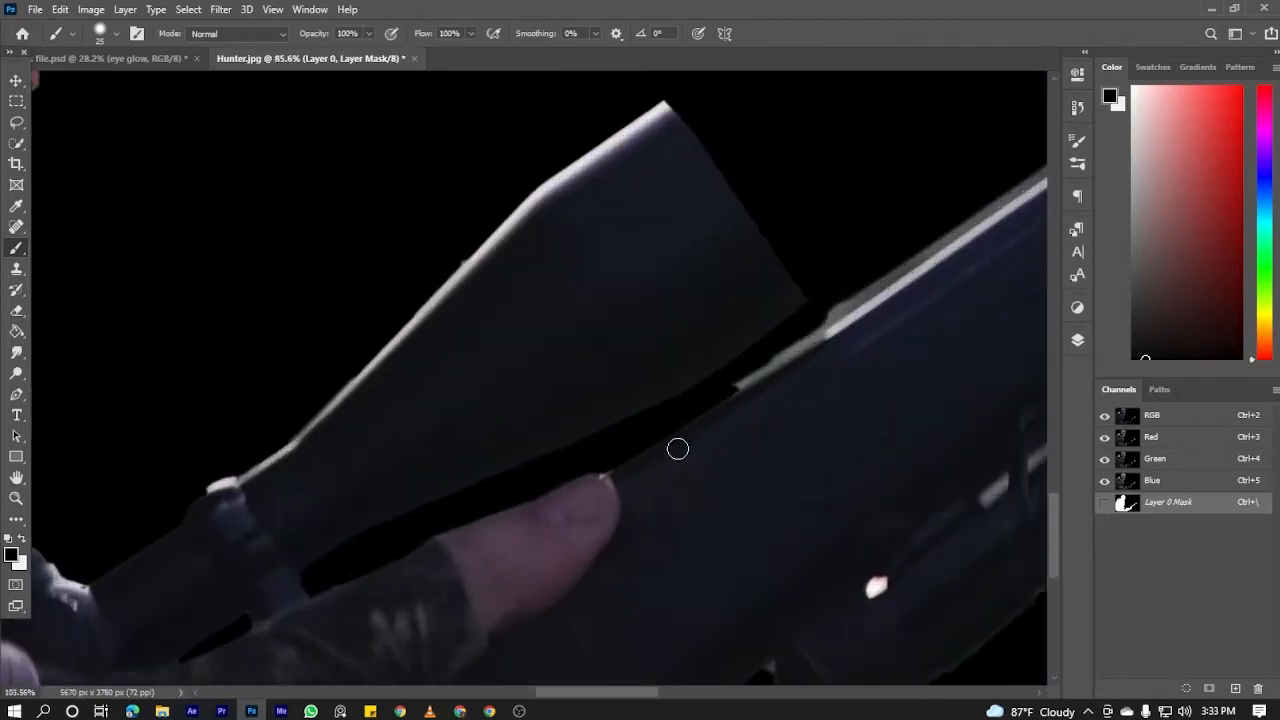
Outline the rifle's upper edge in front of the thumb on the mask with straight 9 px black strokes
scroll(610, 468, "up", 6)
key("bracketleft")
key("bracketleft")
key("bracketleft")
key("bracketleft")
left_click(618, 478)
left_click(862, 317, "shift")
left_click_drag(960, 277, 457, 491)
left_click(623, 367, "shift")
left_click_drag(606, 389, 160, 641)
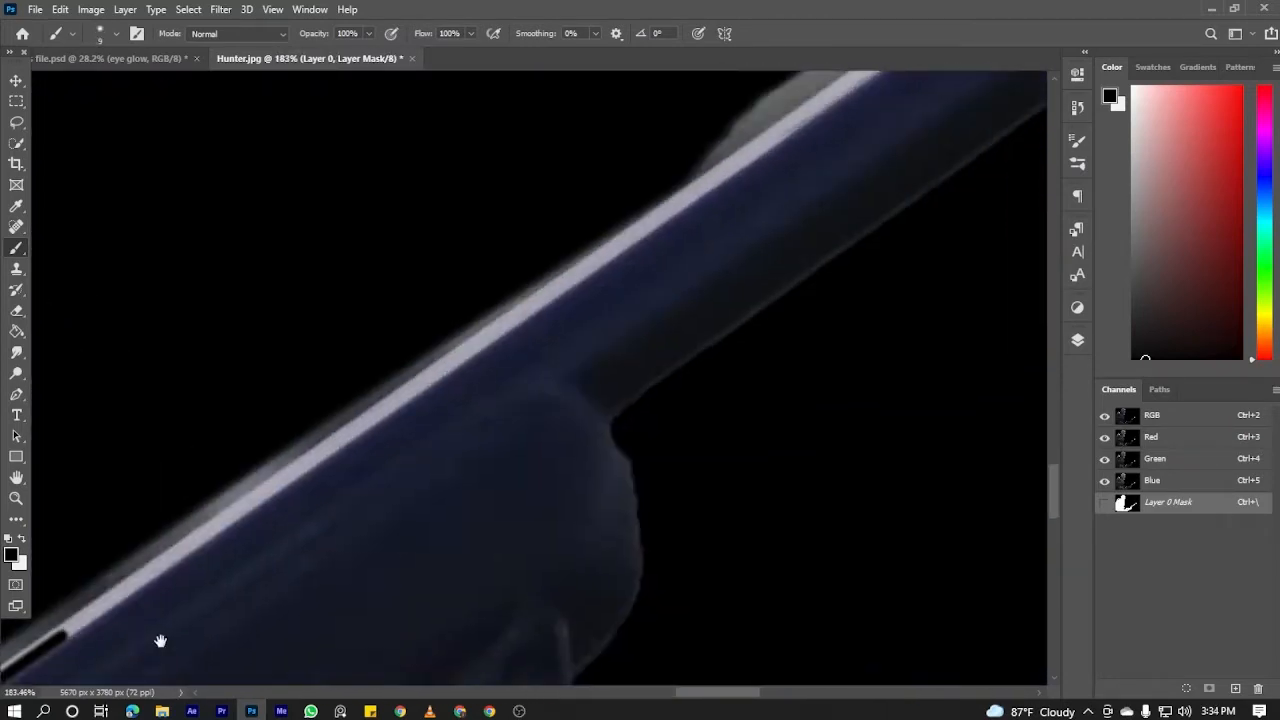
Extend the straight black outline along the barrel's upper edge to the muzzle, using a 5 px brush at its end
left_click_drag(880, 160, 200, 620)
left_click_drag(900, 180, 300, 580)
left_click(814, 306, "shift")
scroll(810, 310, "down", 8)
scroll(760, 370, "up", 11)
left_click(1018, 100)
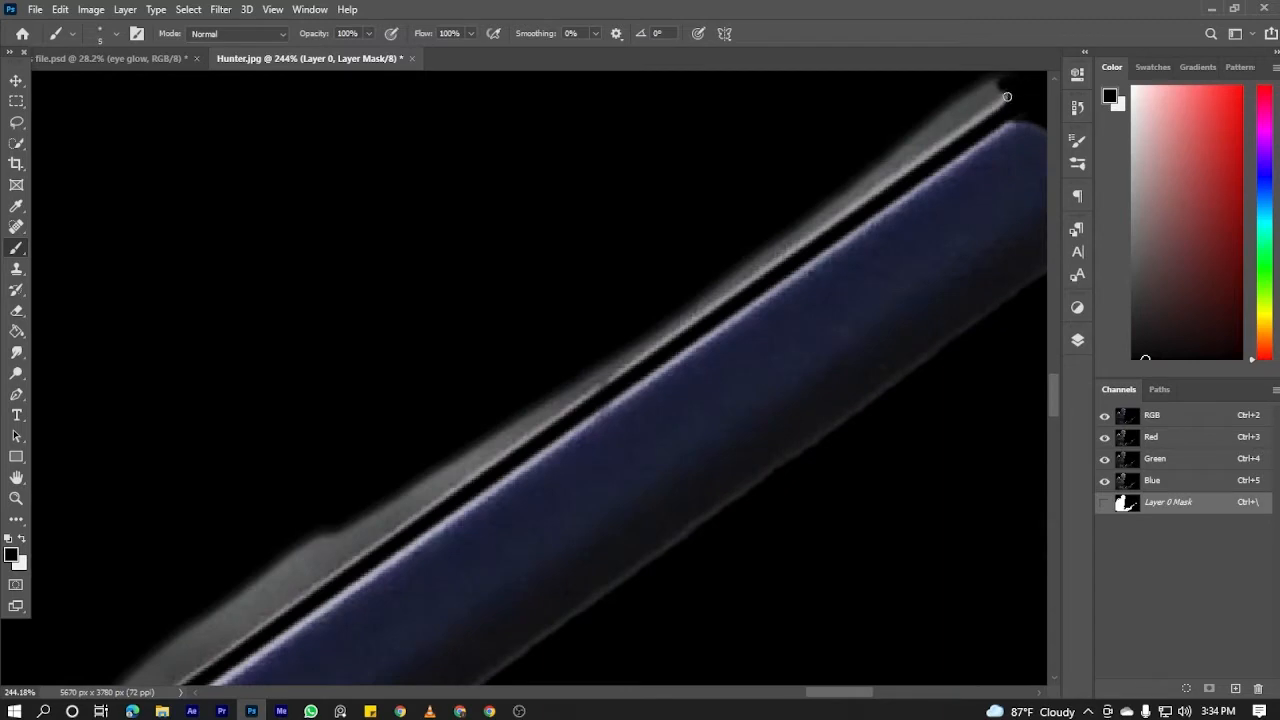
Mask out the light fringe above the barrel near the muzzle with a straight 30 px black stroke
key("bracketright")
key("bracketright")
key("bracketright")
key("bracketright")
key("bracketright")
key("bracketright")
key("bracketright")
key("bracketright")
key("bracketright")
left_click(337, 503)
left_click(1015, 80, "shift")
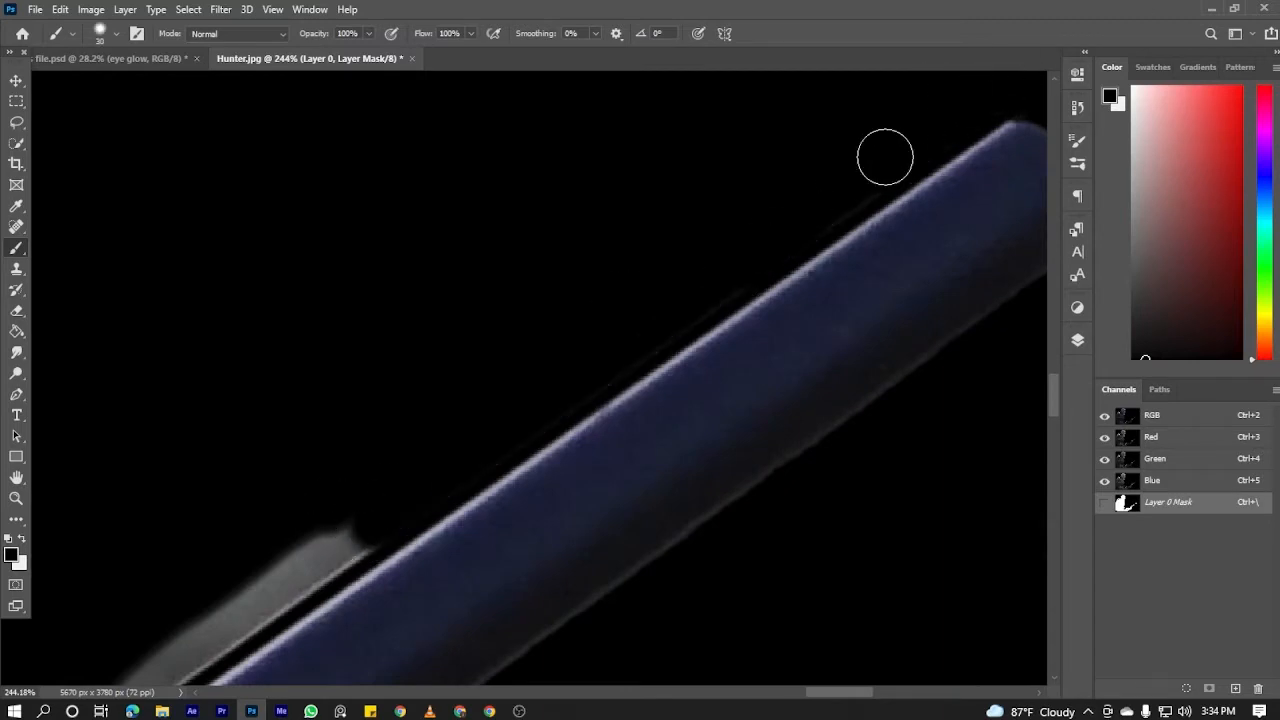
Brush away the gray fringe above the middle of the barrel with 30 px black strokes
left_click_drag(600, 355, 737, 180)
mouse_move(495, 331)
left_mouse_down()
mouse_move(476, 374)
mouse_move(488, 377)
mouse_move(200, 568)
mouse_move(416, 399)
mouse_move(254, 523)
left_mouse_up()
left_click_drag(297, 444, 542, 141)
left_click_drag(403, 314, 260, 382)
left_click_drag(290, 300, 529, 53)
left_click_drag(154, 391, 282, 328)
left_click_drag(181, 370, 315, 202)
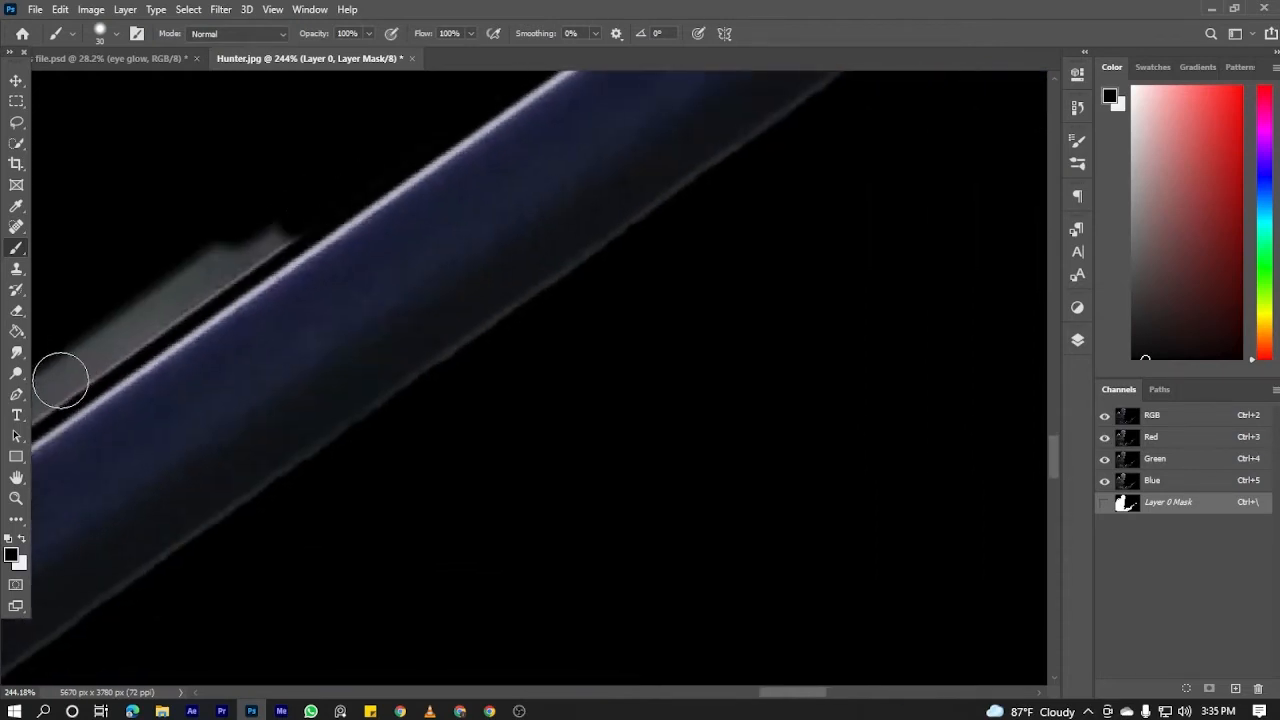
Mask out the fringe above the rear of the barrel toward the thicker rifle body with the 30 px black brush
left_click_drag(60, 378, 286, 240)
left_click_drag(161, 304, 531, 197)
left_click_drag(362, 338, 577, 209)
left_click_drag(407, 300, 603, 191)
mouse_move(468, 276)
left_mouse_down()
mouse_move(609, 212)
mouse_move(240, 468)
left_mouse_up()
left_click_drag(235, 476, 517, 256)
mouse_move(368, 385)
left_mouse_down()
mouse_move(570, 234)
mouse_move(452, 360)
left_mouse_up()
key("ctrl+z")
left_click_drag(77, 591, 600, 290)
left_click_drag(860, 125, 675, 255)
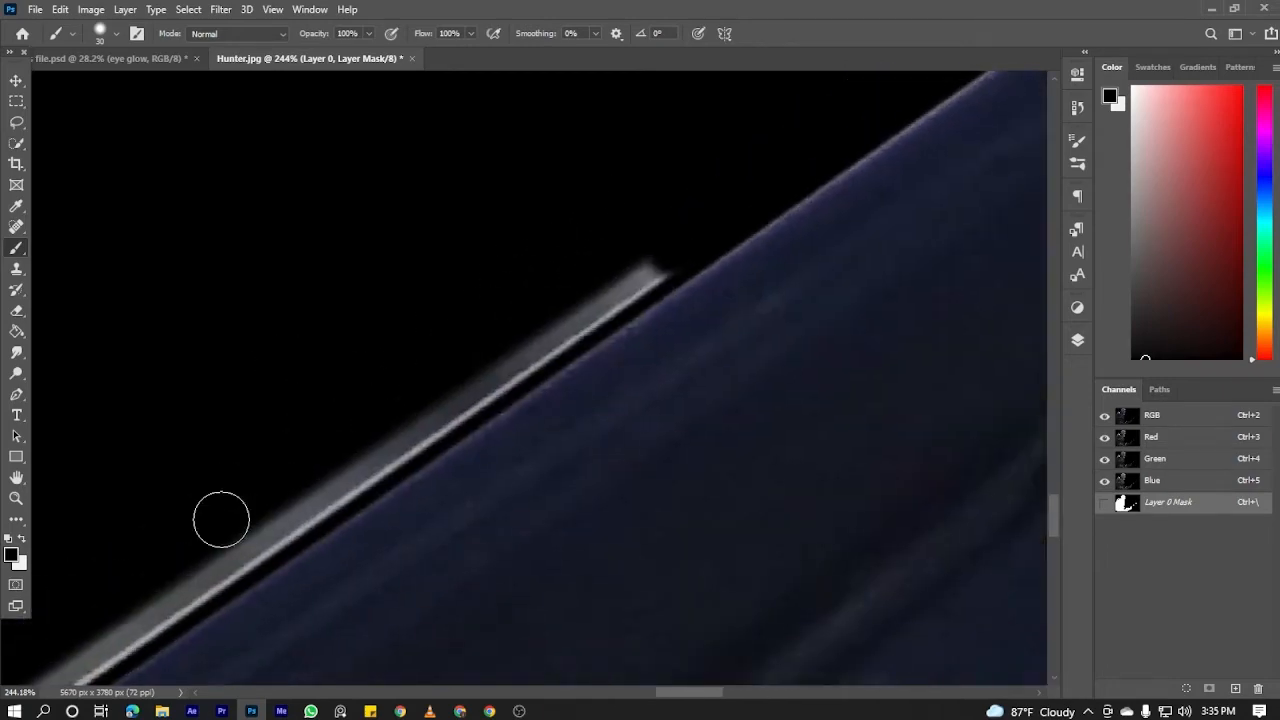
Mask out the last light strip above the rifle body's upper edge with 30 px black strokes
left_click_drag(223, 530, 650, 272)
left_click_drag(170, 590, 570, 315)
left_click_drag(297, 514, 602, 298)
left_click_drag(90, 600, 600, 250)
left_click_drag(380, 443, 795, 178)
Inspect the masked outline along the barrel and the rifle's lower edge
scroll(545, 406, "down", 14)
left_click_drag(860, 215, 545, 400)
scroll(543, 397, "up", 5)
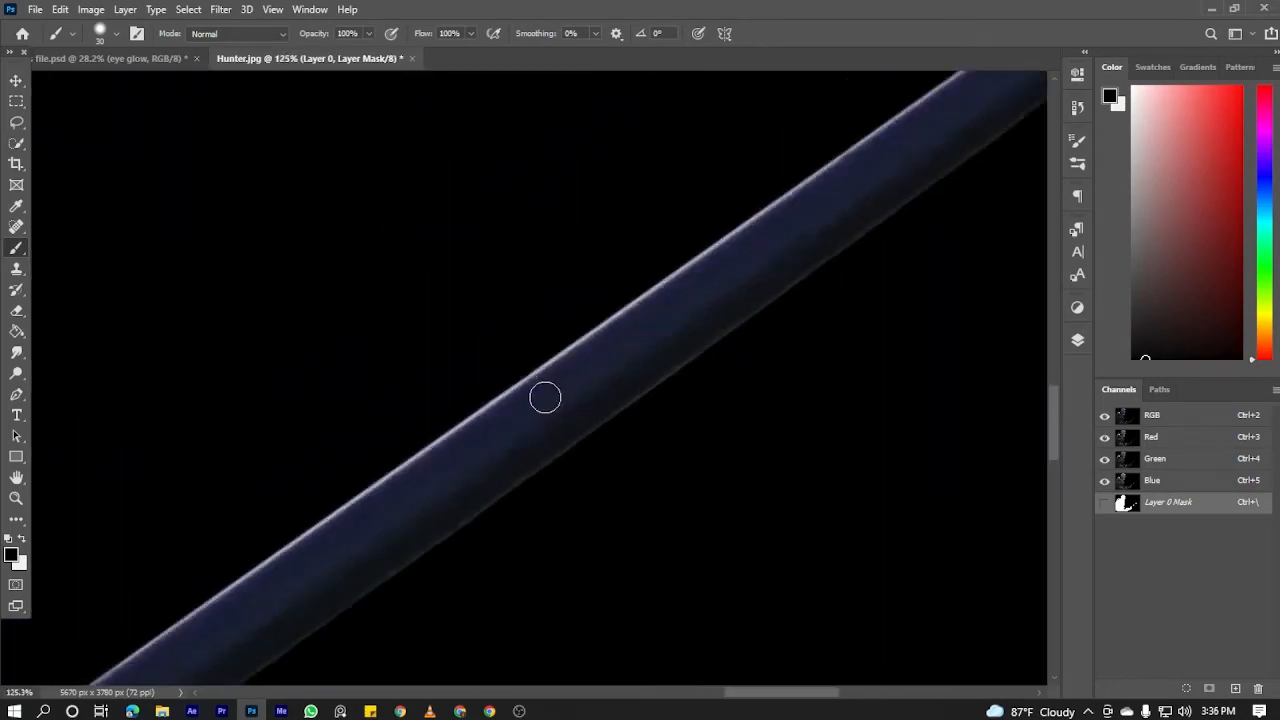
scroll(543, 397, "down", 14)
left_click(1077, 340)
left_click(884, 191)
scroll(429, 509, "up", 8)
left_click(884, 191)
scroll(609, 535, "down", 8)
scroll(609, 535, "up", 8)
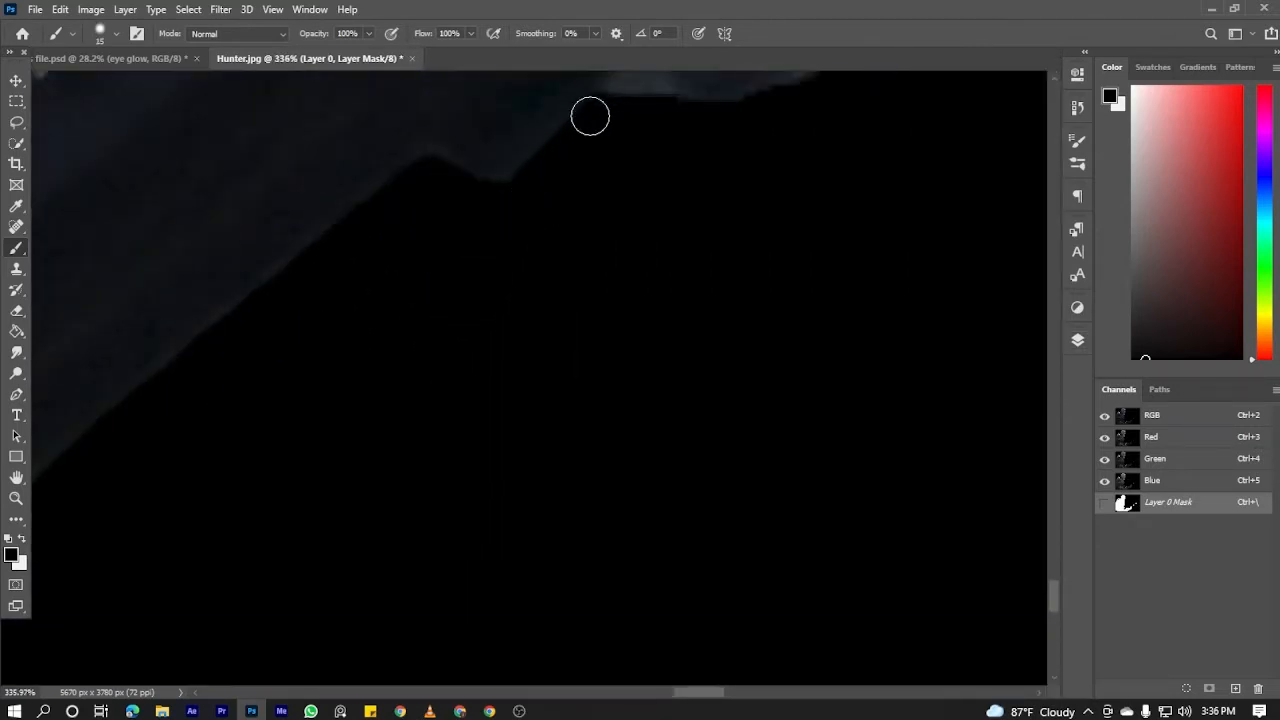
Trim the rifle's lower edge in black and restore the strip along it in white with a 15 px brush
mouse_move(590, 116)
left_mouse_down()
mouse_move(433, 170)
mouse_move(230, 320)
mouse_move(365, 211)
mouse_move(208, 358)
left_mouse_up()
scroll(405, 338, "down", 5)
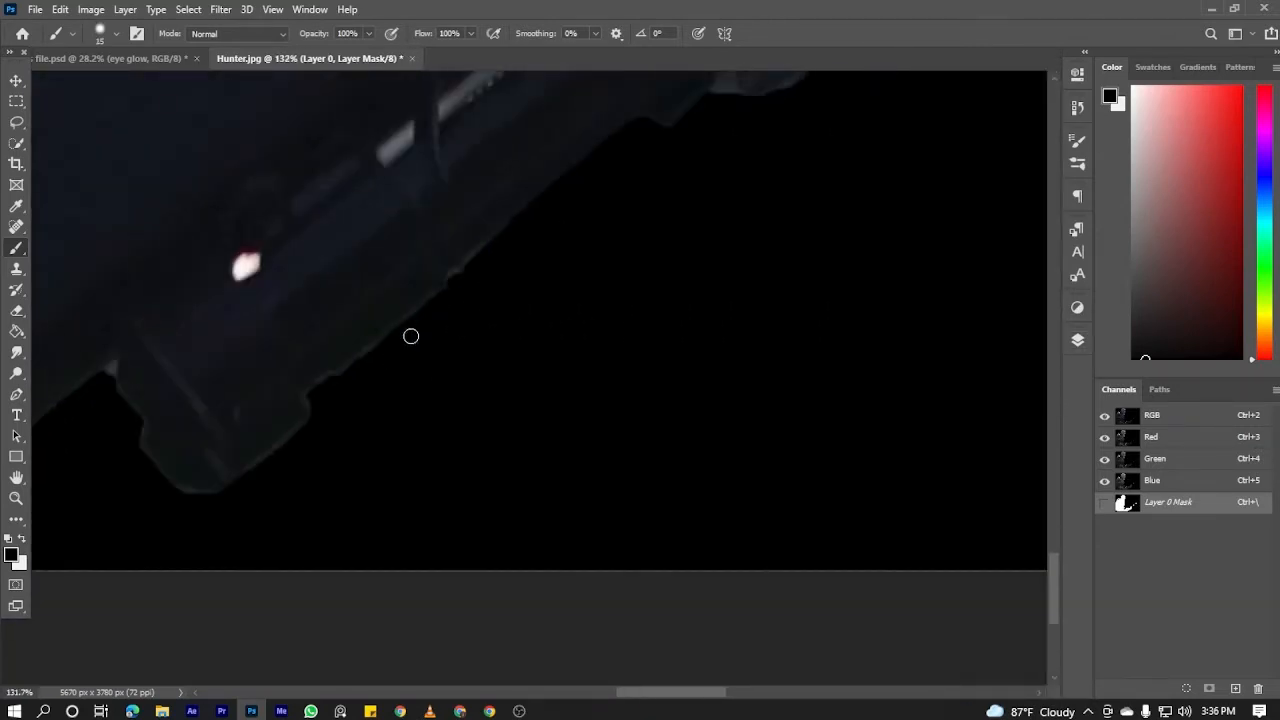
left_click(22, 538)
left_click_drag(638, 123, 312, 397)
scroll(482, 357, "up", 1)
left_click_drag(590, 131, 480, 233)
scroll(615, 279, "up", 1)
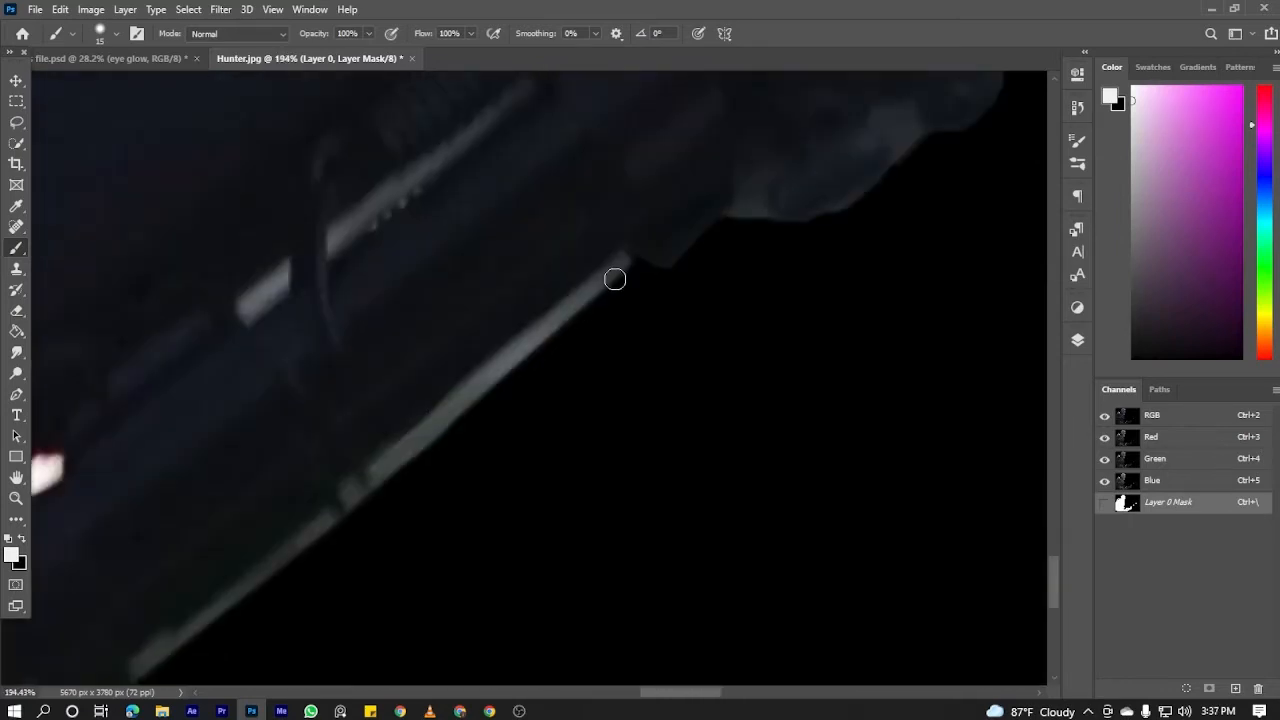
Trim the excess background from the restored strip on the rifle's lower edge with a 15 px black brush
left_click(22, 538)
mouse_move(621, 262)
left_mouse_down()
mouse_move(417, 440)
mouse_move(390, 483)
left_mouse_up()
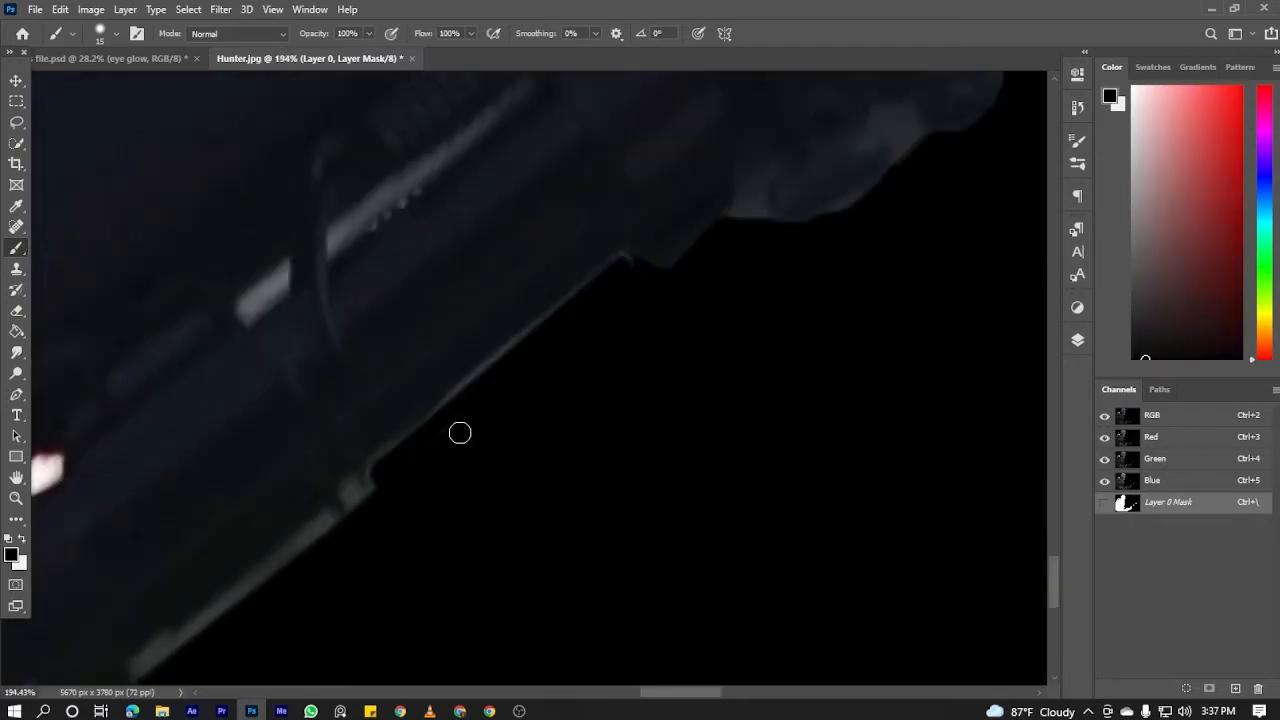
scroll(606, 266, "up", 5)
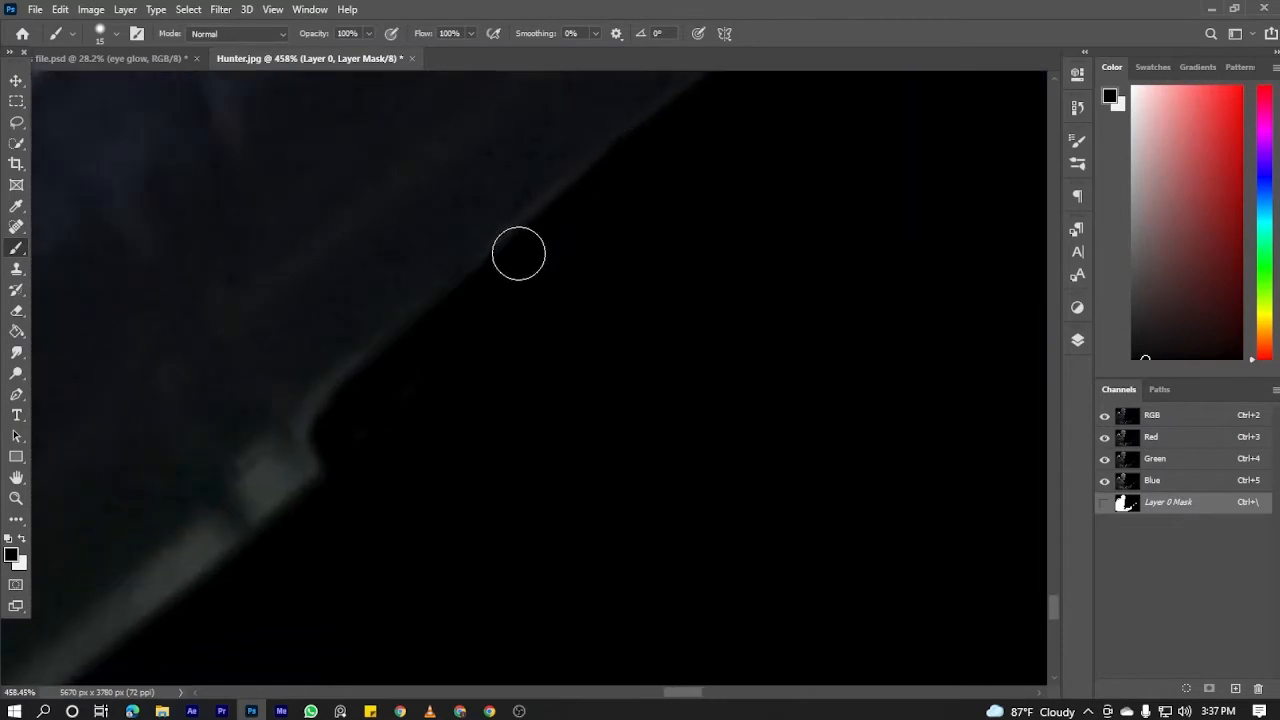
left_click_drag(519, 253, 580, 176)
scroll(488, 312, "down", 5)
left_click_drag(563, 232, 449, 394)
Refine the rifle's lower edge beside the notch near the front hand with a 9 px black brush
scroll(520, 343, "up", 4)
key("bracketleft")
key("bracketleft")
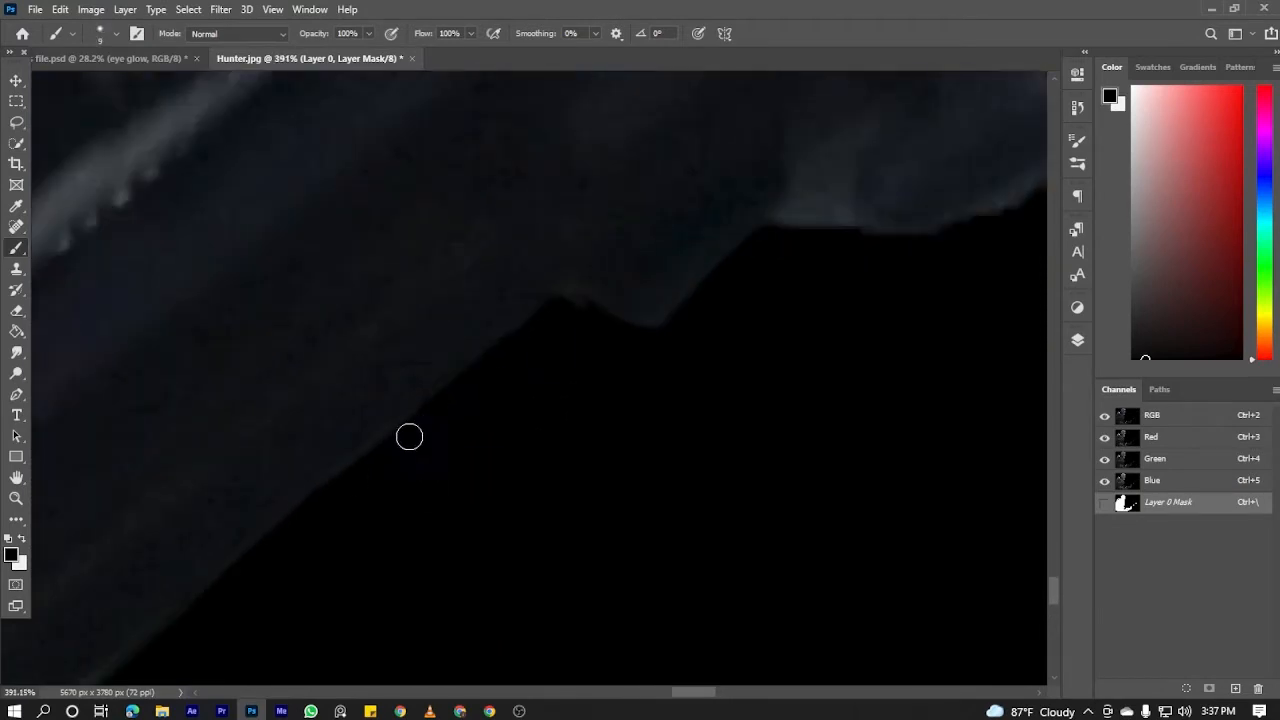
scroll(409, 437, "down", 4)
left_click_drag(409, 437, 540, 281)
scroll(530, 265, "up", 4)
left_click_drag(562, 186, 495, 272)
Smooth the rifle's underside toward the magazine on the mask with 9 px black strokes
scroll(509, 305, "down", 3)
scroll(508, 275, "up", 4)
mouse_move(600, 145)
left_mouse_down()
mouse_move(490, 248)
mouse_move(463, 354)
left_mouse_up()
scroll(463, 354, "down", 2)
mouse_move(351, 414)
left_mouse_down()
mouse_move(460, 306)
mouse_move(382, 396)
mouse_move(289, 449)
left_mouse_up()
scroll(382, 396, "down", 1)
scroll(250, 490, "up", 7)
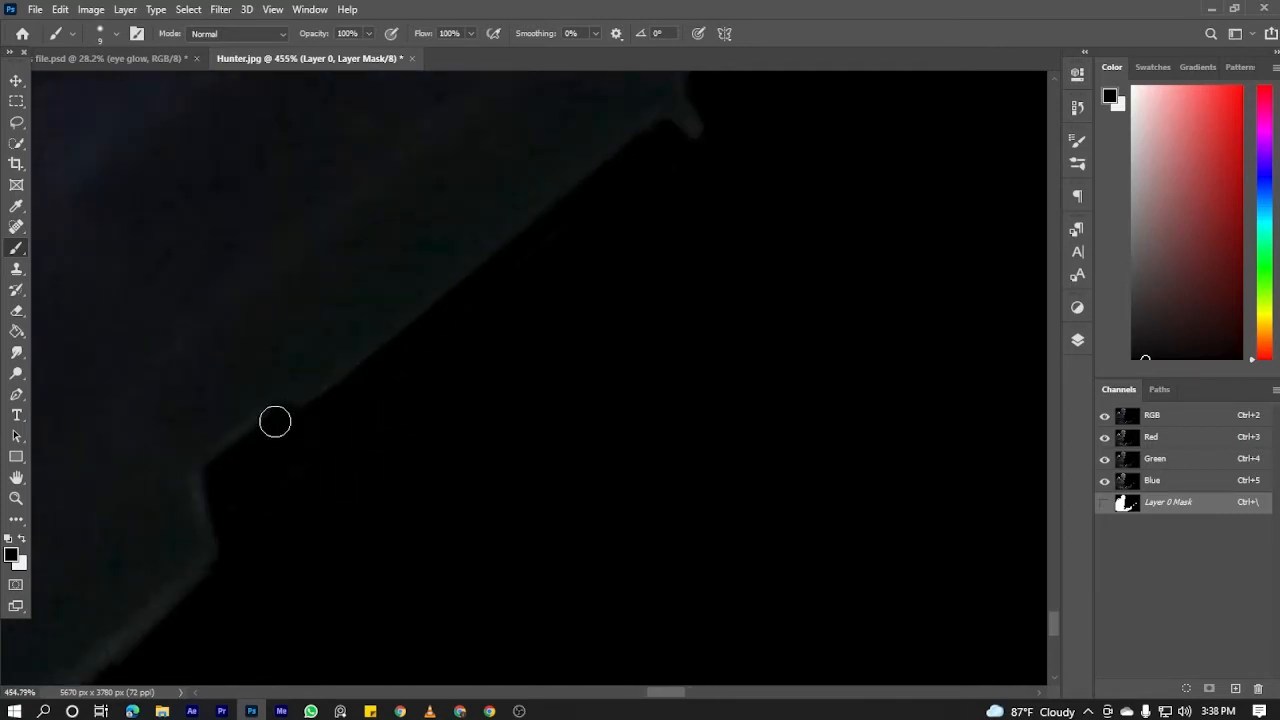
Clean the mask edge around the magazine and along the underside behind it with fine black strokes
scroll(243, 482, "down", 5)
left_click_drag(229, 543, 225, 495)
left_click_drag(160, 594, 496, 283)
mouse_move(367, 399)
left_mouse_down()
mouse_move(283, 380)
mouse_move(675, 412)
left_mouse_up()
scroll(675, 412, "down", 1)
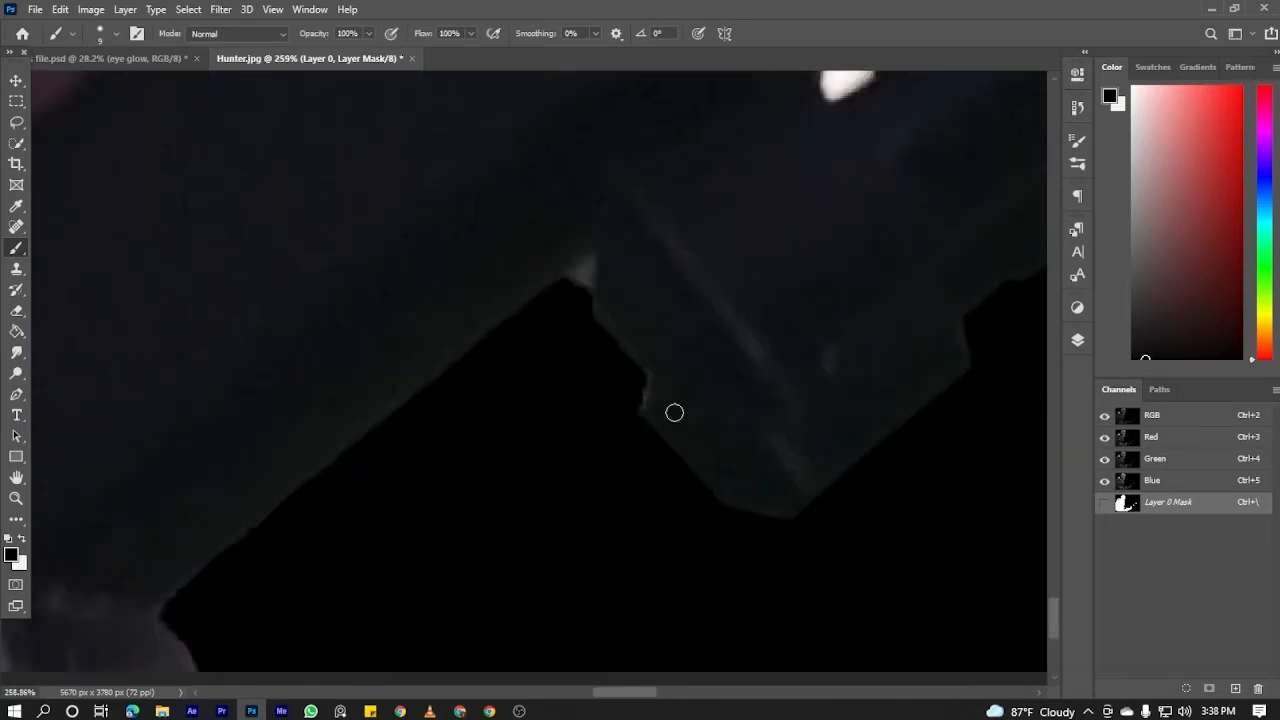
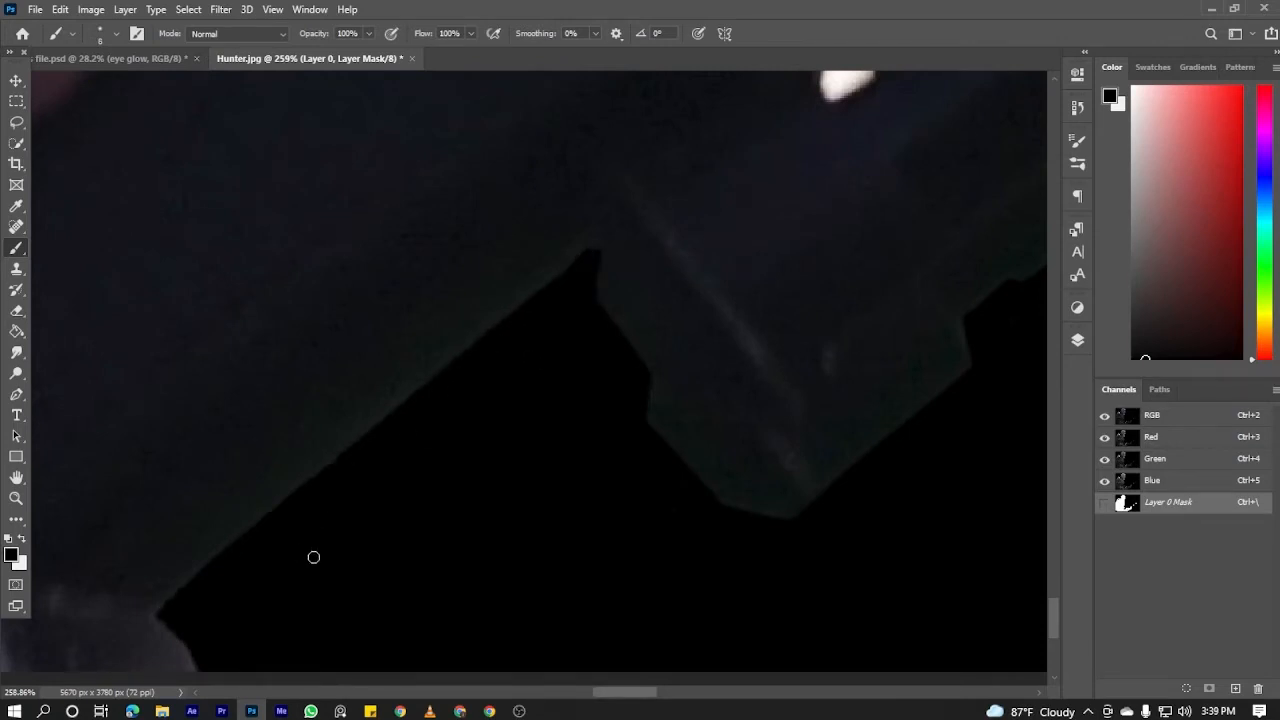
Mask out the white and green fringe in the narrow gap between the middle gear post and the collar with a 6 px black brush
scroll(206, 400, "down", 8)
scroll(340, 240, "up", 4)
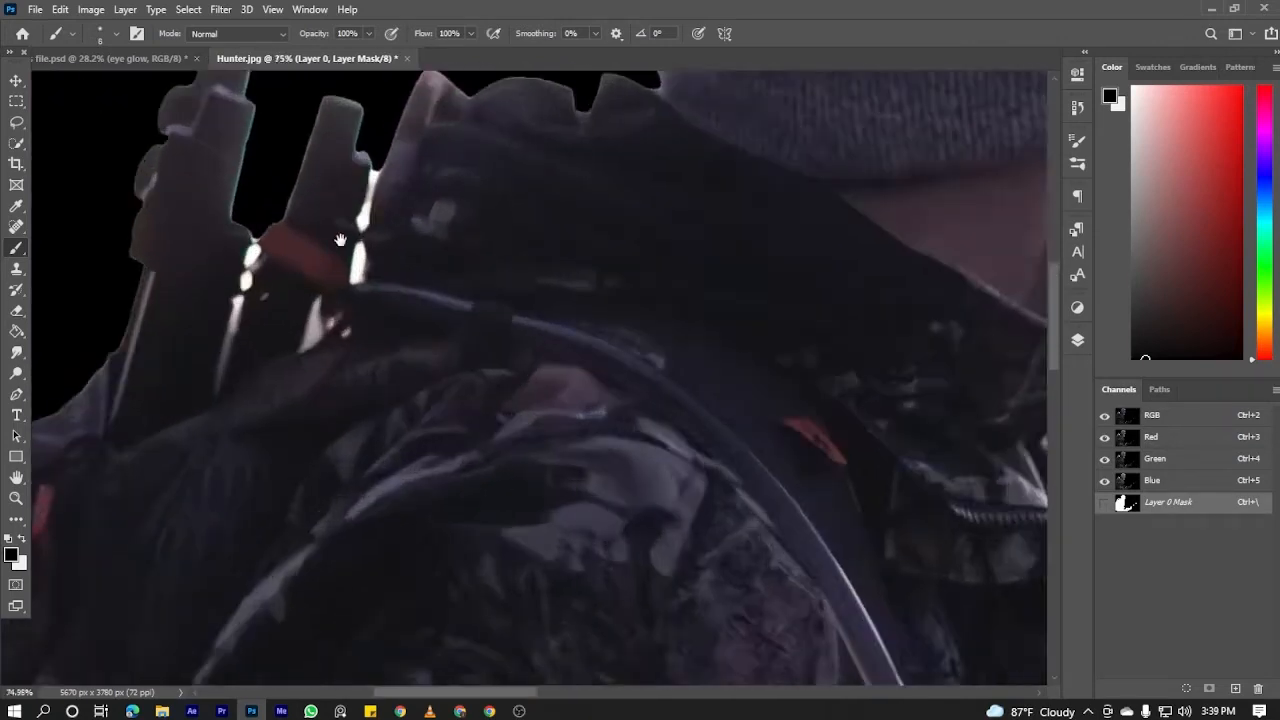
scroll(340, 240, "up", 3)
mouse_move(368, 228)
left_mouse_down()
mouse_move(386, 154)
mouse_move(432, 196)
mouse_move(382, 410)
left_mouse_up()
scroll(376, 135, "up", 9)
scroll(396, 295, "up", 4)
scroll(409, 270, "up", 2)
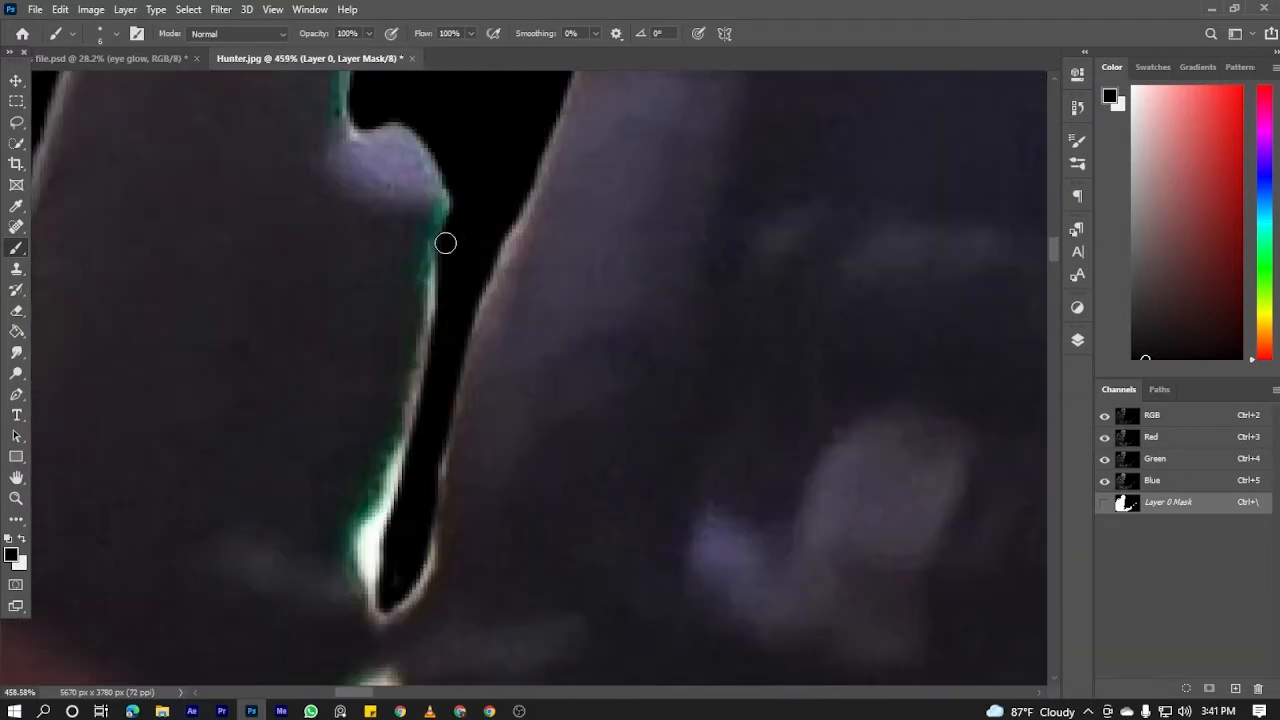
left_click_drag(446, 243, 370, 608)
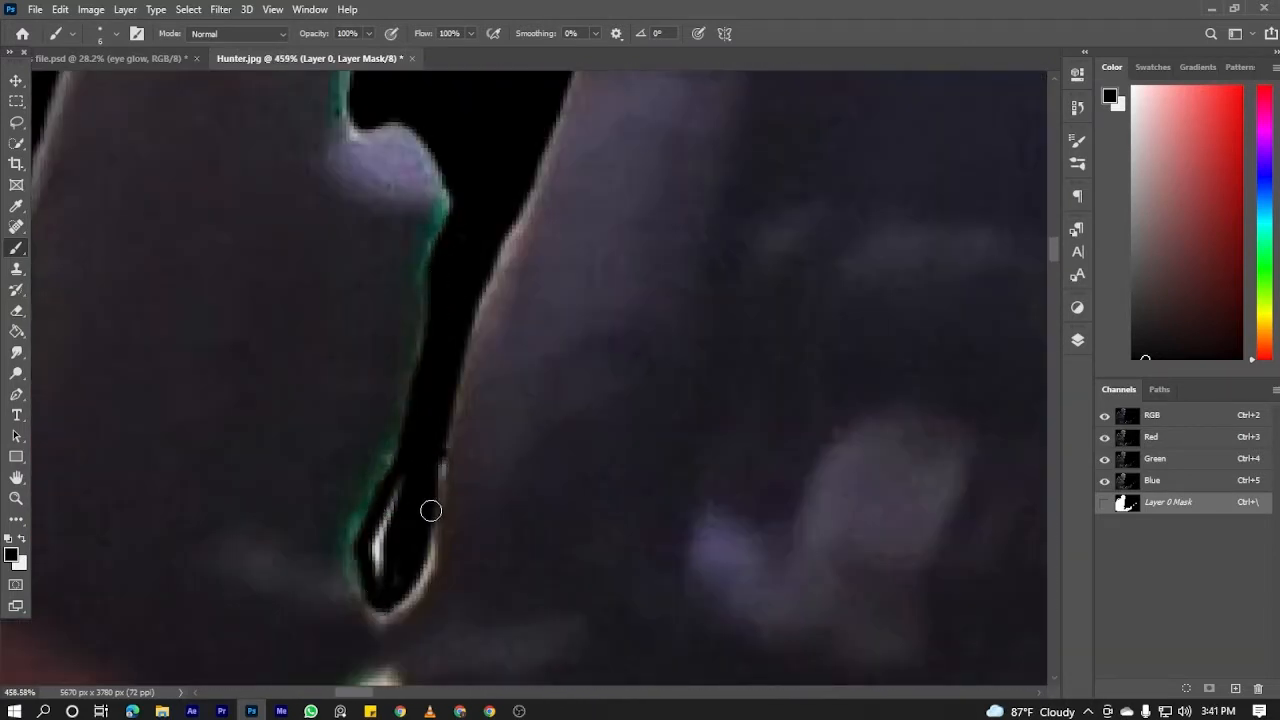
mouse_move(440, 464)
left_mouse_down()
mouse_move(417, 577)
mouse_move(384, 607)
mouse_move(395, 497)
left_mouse_up()
scroll(414, 480, "down", 4)
scroll(430, 377, "up", 2)
mouse_move(432, 306)
left_mouse_down()
mouse_move(363, 580)
mouse_move(385, 612)
left_mouse_up()
scroll(417, 580, "up", 2)
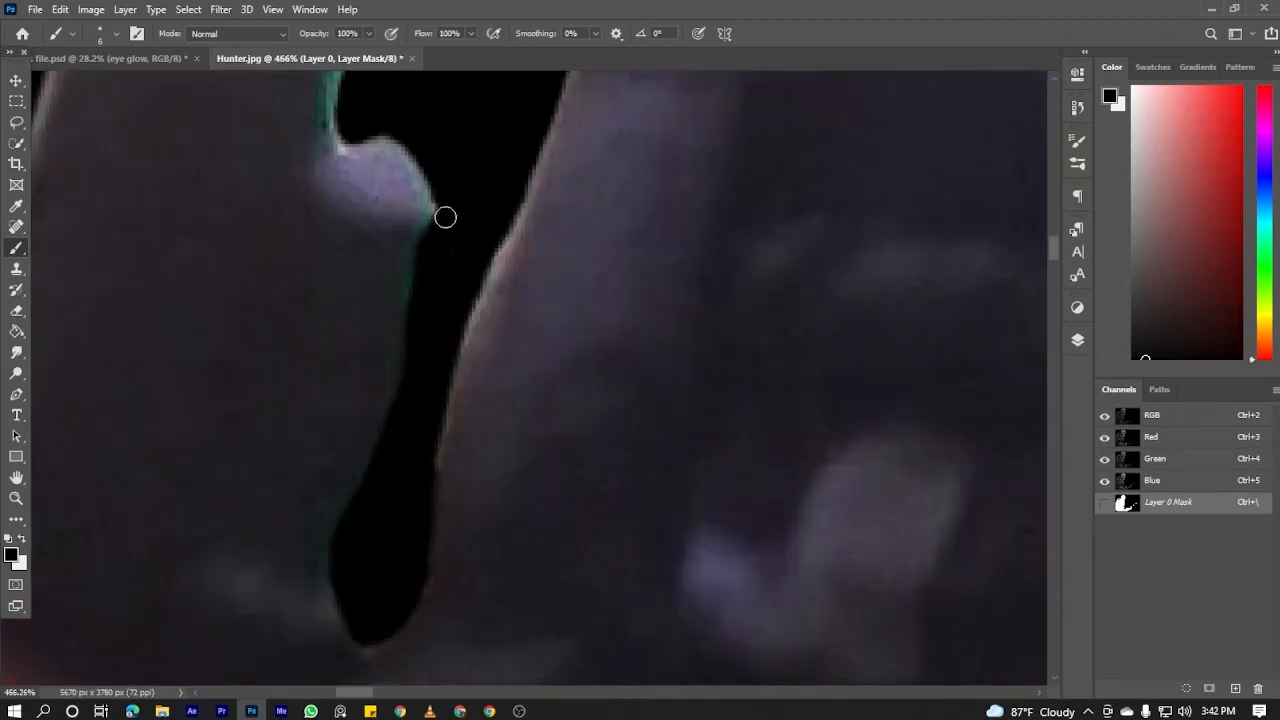
Trim the small bump and the green fringe on the collar-facing edge of the middle gear post with 6 px black strokes
scroll(335, 570, "down", 3)
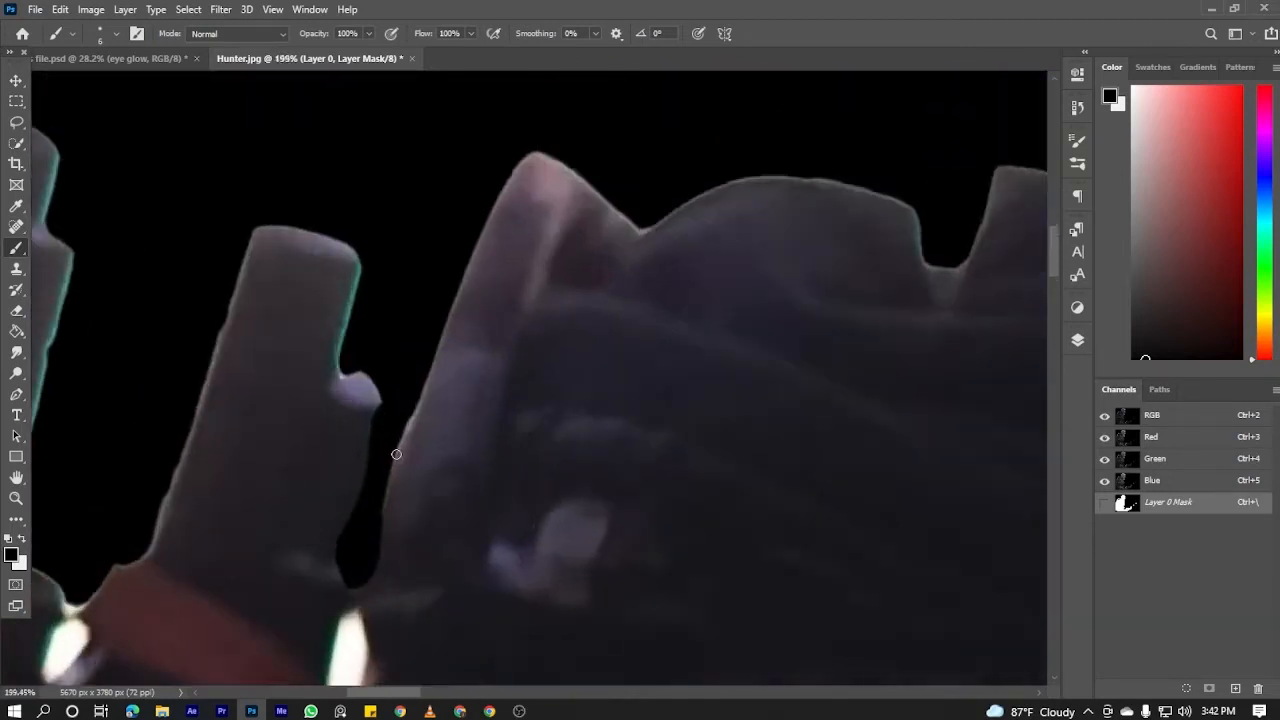
scroll(348, 433, "up", 3)
scroll(270, 273, "down", 1)
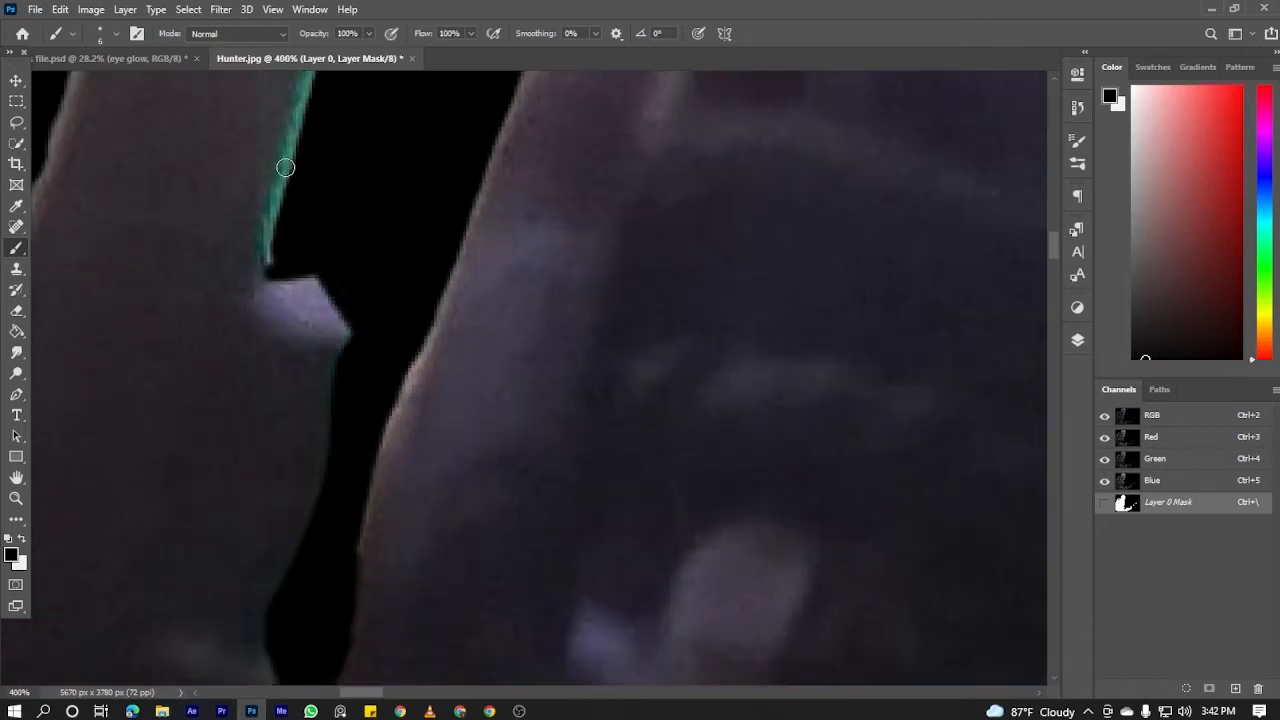
scroll(283, 166, "down", 2)
scroll(284, 140, "up", 3)
mouse_move(284, 368)
left_mouse_down()
mouse_move(258, 464)
mouse_move(319, 248)
left_mouse_up()
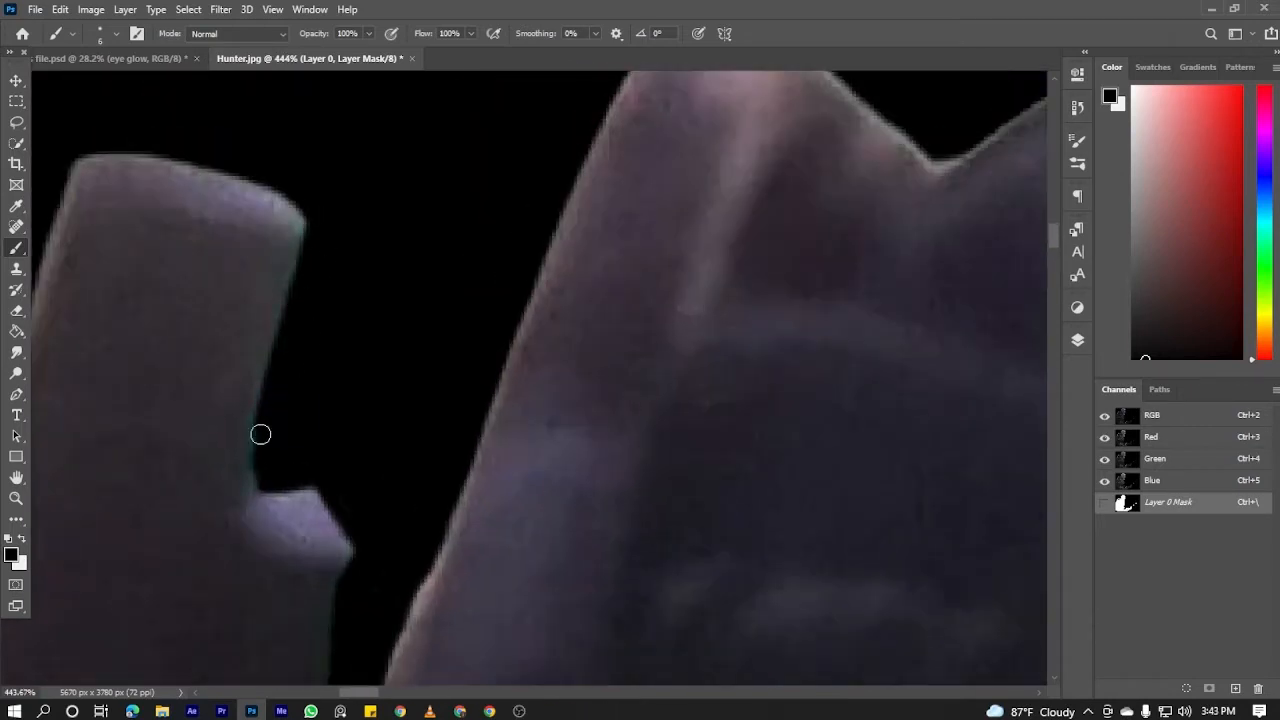
scroll(517, 383, "down", 3)
scroll(411, 320, "up", 1)
Restore the outer edge of the middle gear post in white, and trim its light fringe in black with a 6 px brush
key("x")
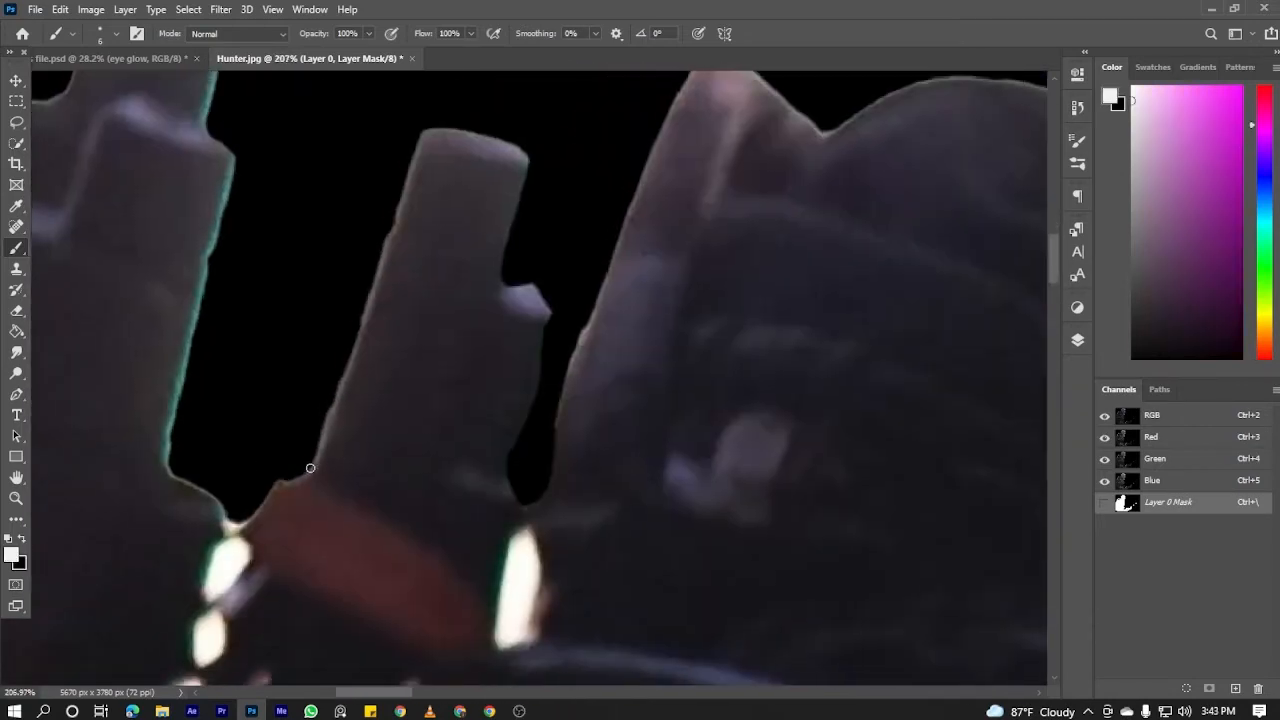
scroll(409, 214, "up", 2)
key("x")
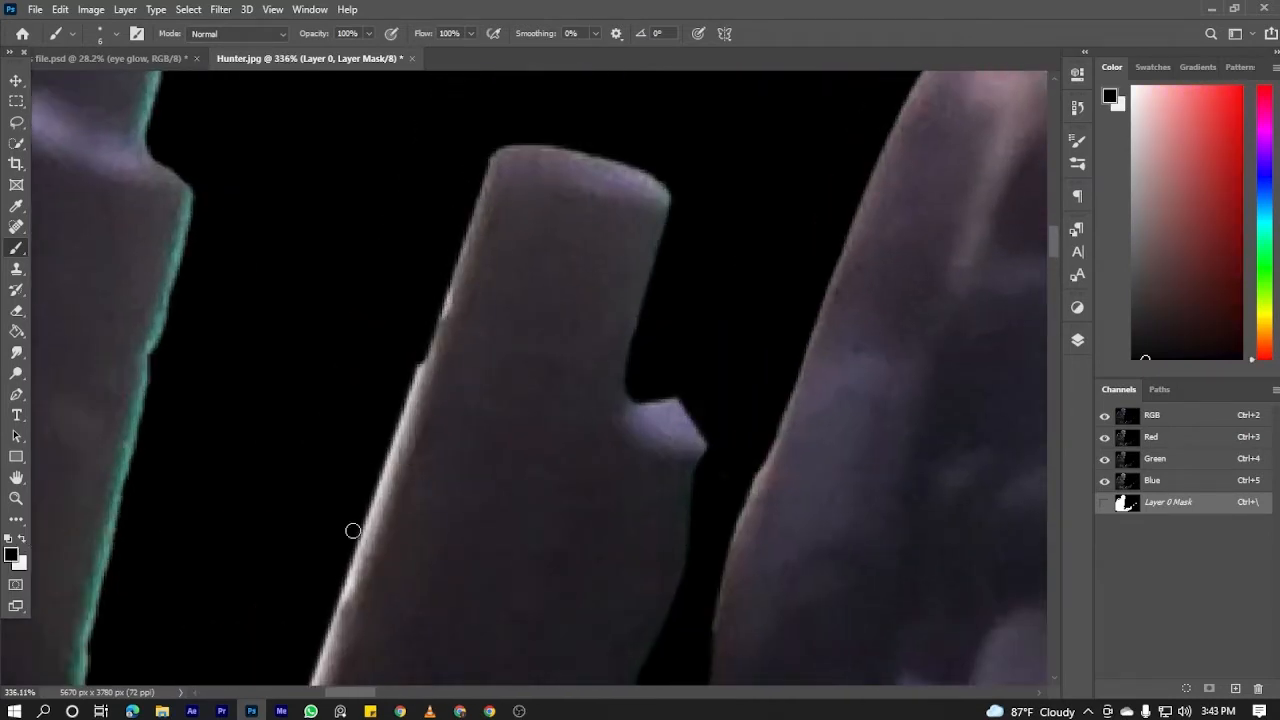
left_click_drag(353, 531, 394, 421)
mouse_move(464, 254)
left_mouse_down()
mouse_move(356, 587)
mouse_move(374, 526)
left_mouse_up()
scroll(349, 528, "down", 3)
scroll(314, 298, "up", 1)
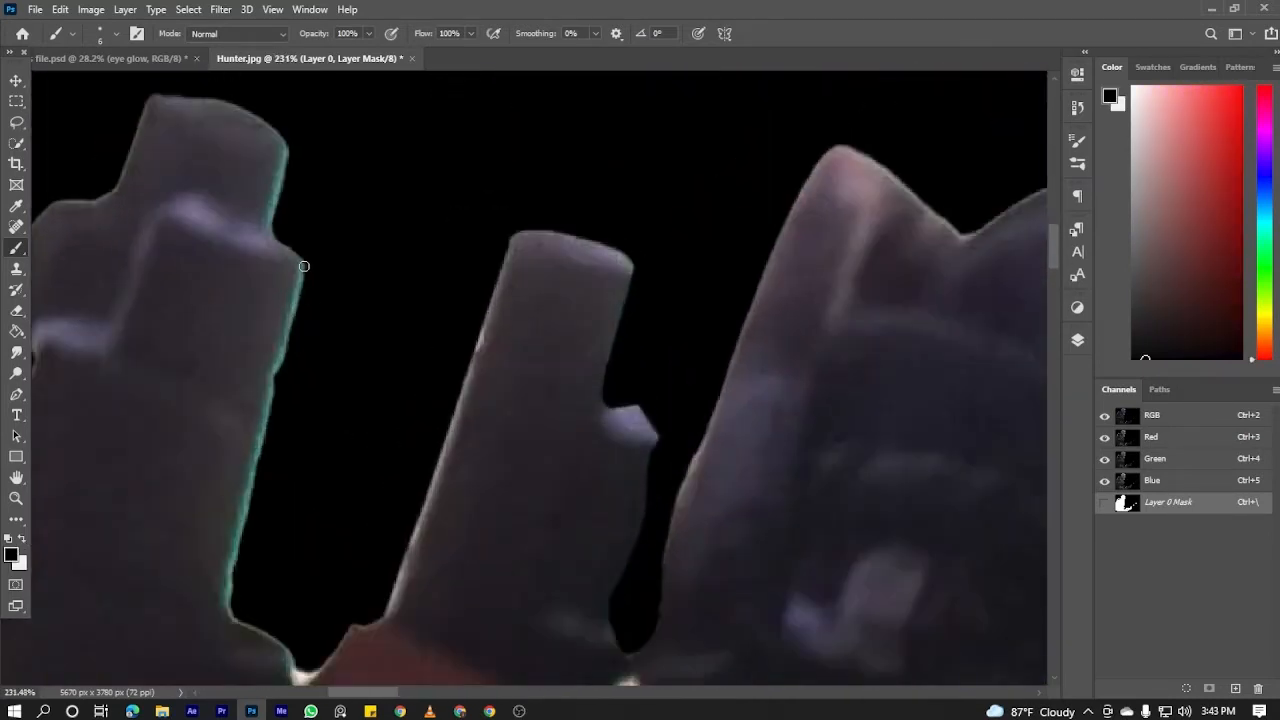
Mask out the green fringe along the inner edge of the tall outer gear post with a 6 px black brush
mouse_move(304, 266)
left_mouse_down()
mouse_move(231, 608)
mouse_move(303, 259)
left_mouse_up()
scroll(243, 584, "up", 1)
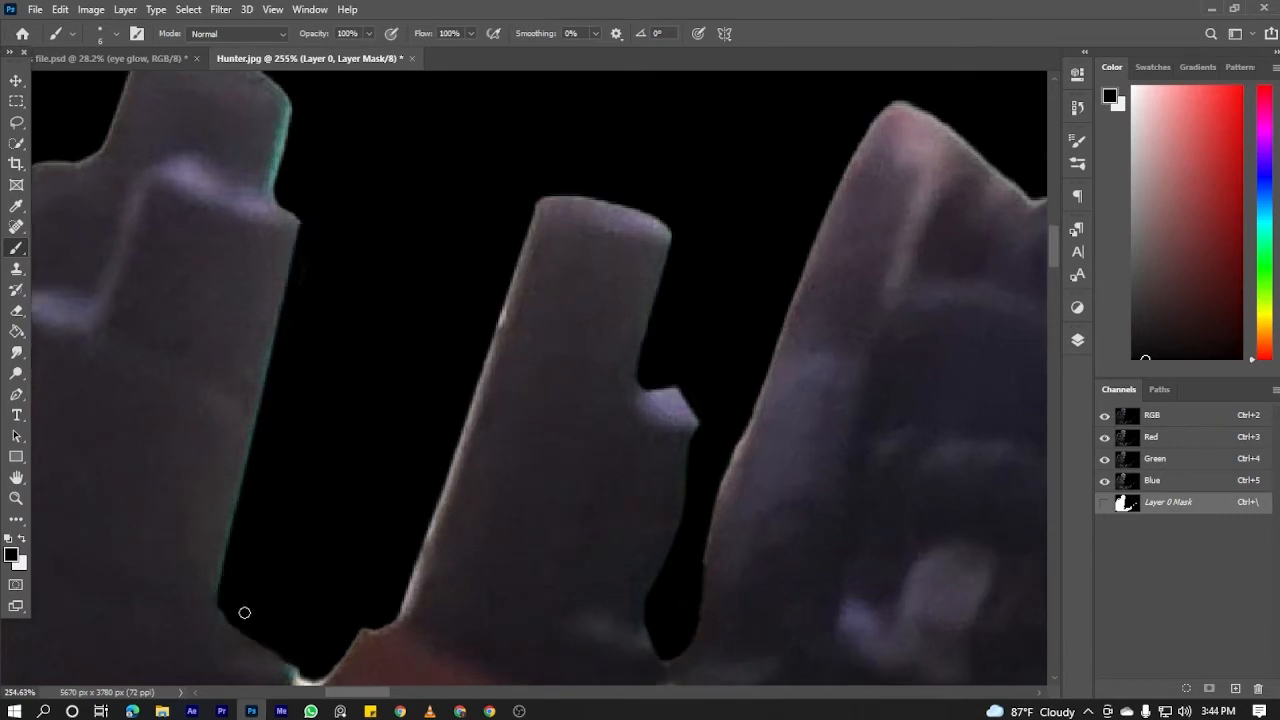
scroll(244, 612, "up", 1)
scroll(281, 640, "down", 5)
scroll(299, 285, "up", 6)
left_click_drag(299, 279, 306, 408)
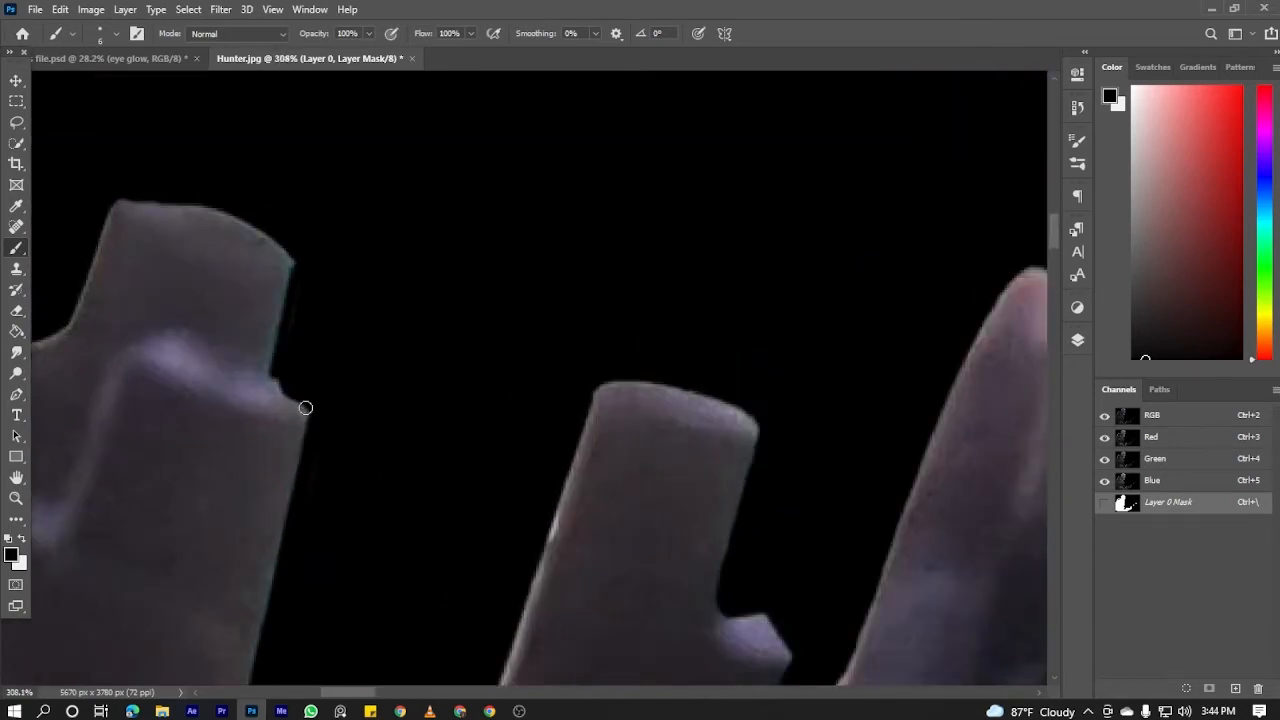
scroll(309, 420, "down", 2)
scroll(305, 303, "up", 2)
Trim the top edge of the tall outer gear post with 6 px black strokes
mouse_move(300, 289)
left_mouse_down()
mouse_move(220, 234)
mouse_move(152, 230)
left_mouse_up()
key("ctrl+z")
left_click_drag(250, 234, 80, 237)
scroll(90, 237, "down", 5)
scroll(420, 175, "up", 4)
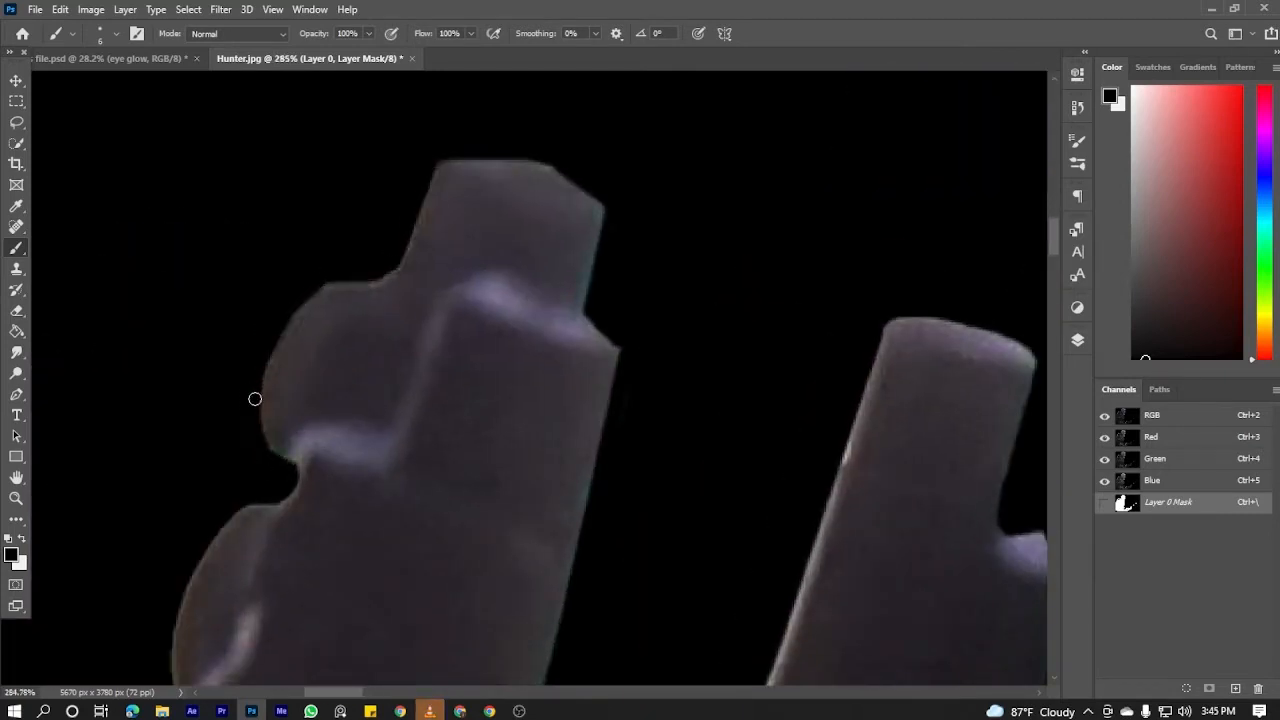
Smooth the rounded bulges on the outer side of the tall gear post with a 6 px black brush
scroll(237, 451, "up", 2)
scroll(342, 209, "up", 2)
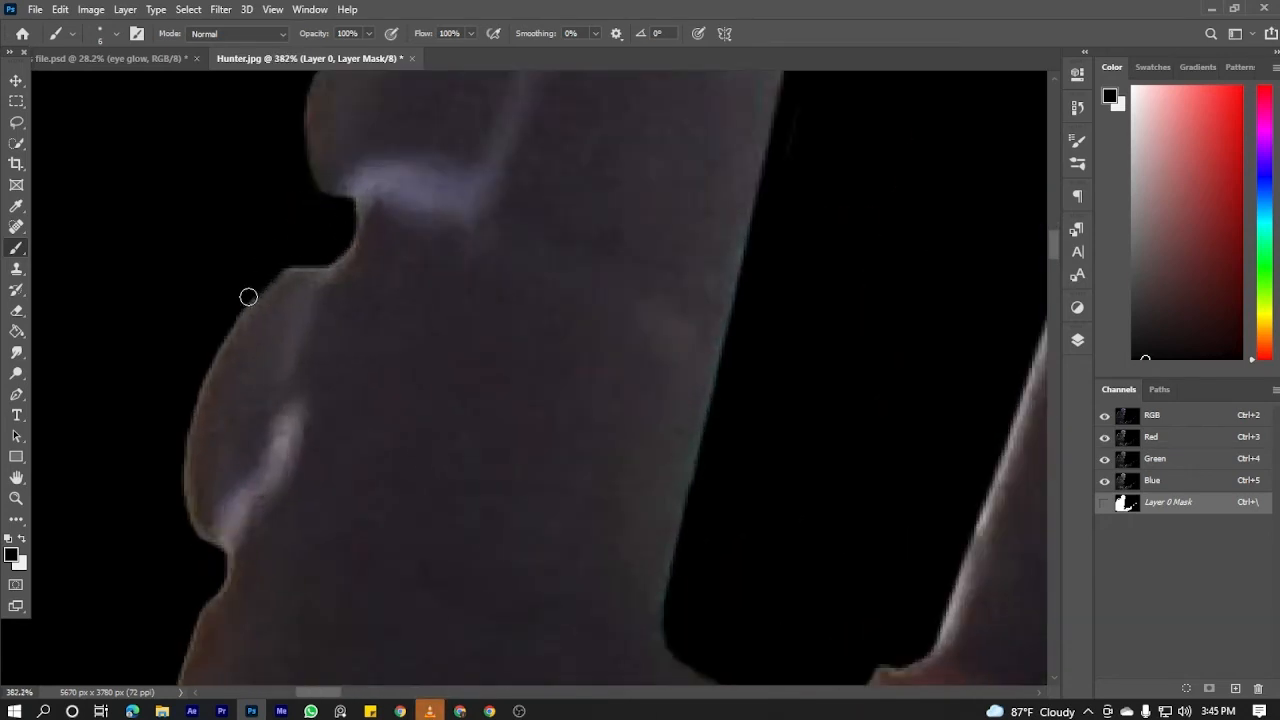
left_click_drag(248, 297, 184, 486)
left_click_drag(205, 538, 224, 556)
scroll(315, 340, "down", 10)
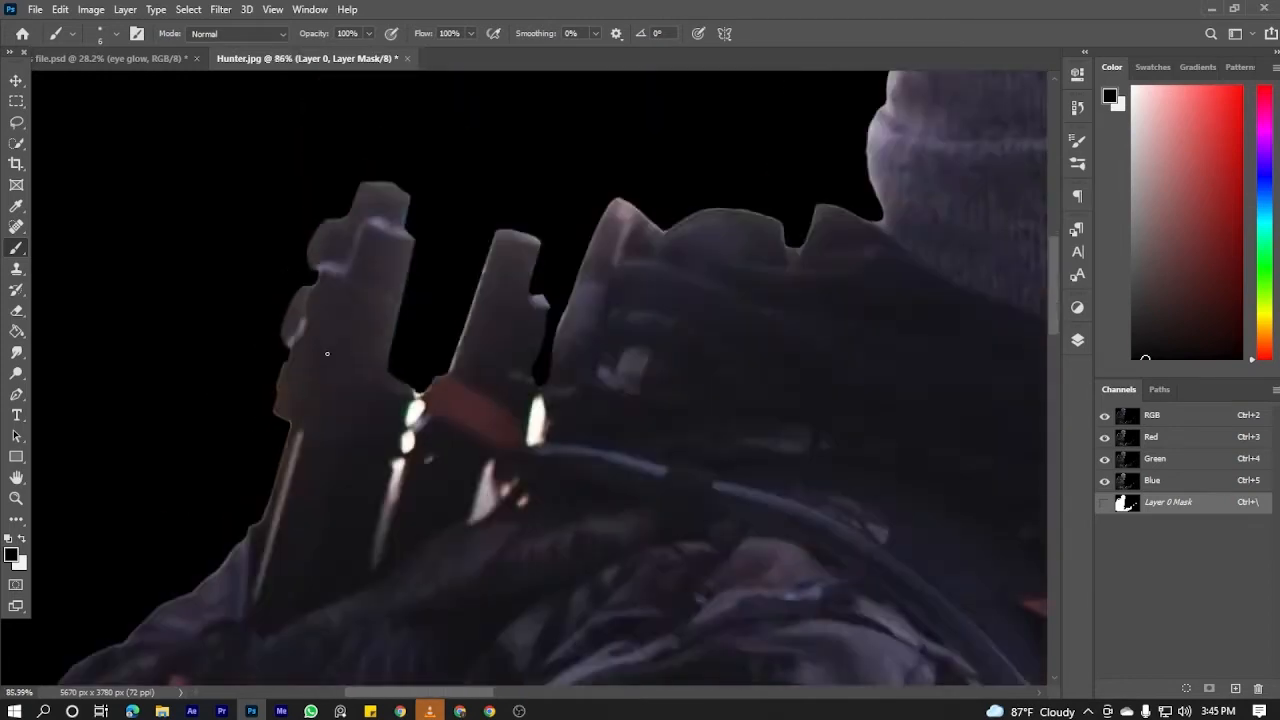
Restore the outer edge below the tall post's bulges in white, and trim it in black with a 6 px brush
scroll(310, 372, "up", 8)
left_click(20, 540)
scroll(345, 400, "up", 1)
left_click_drag(356, 375, 336, 446)
scroll(325, 402, "up", 5)
left_click(20, 540)
left_click_drag(388, 264, 325, 470)
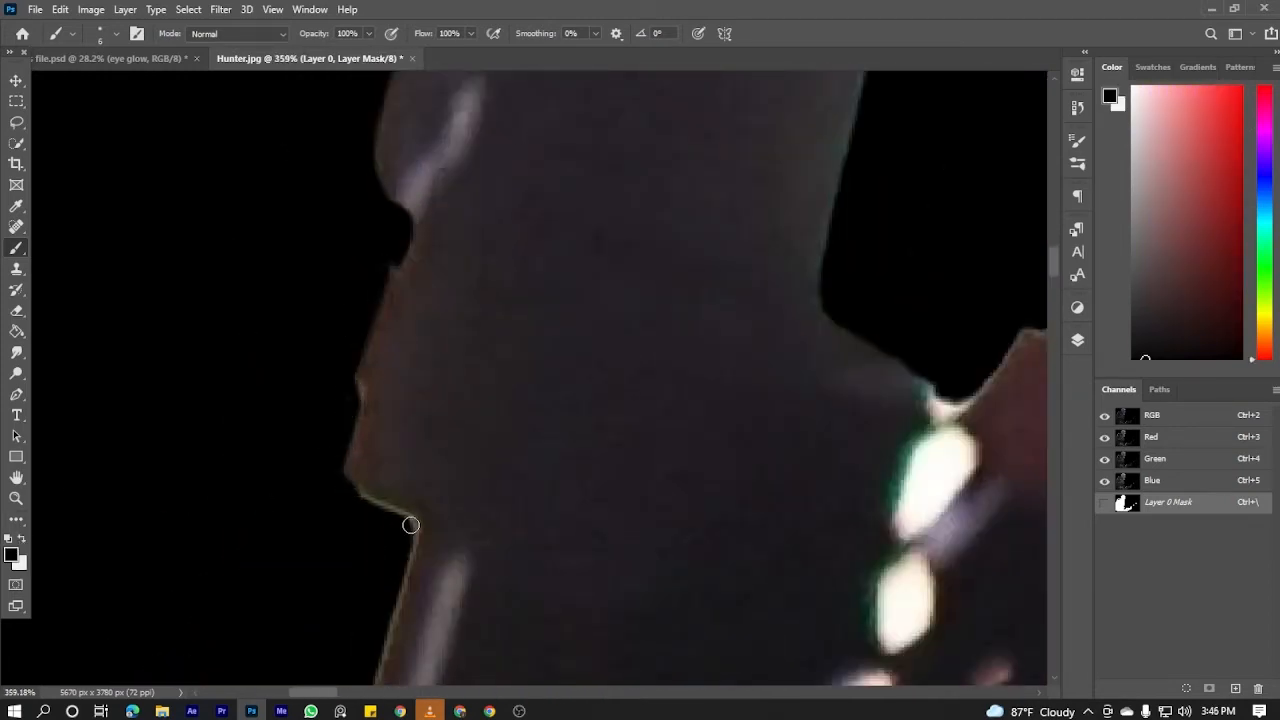
Trim the fringe along the lower outer edge of the tall gear post down to the shoulder with a 6 px black brush
scroll(306, 363, "down", 5)
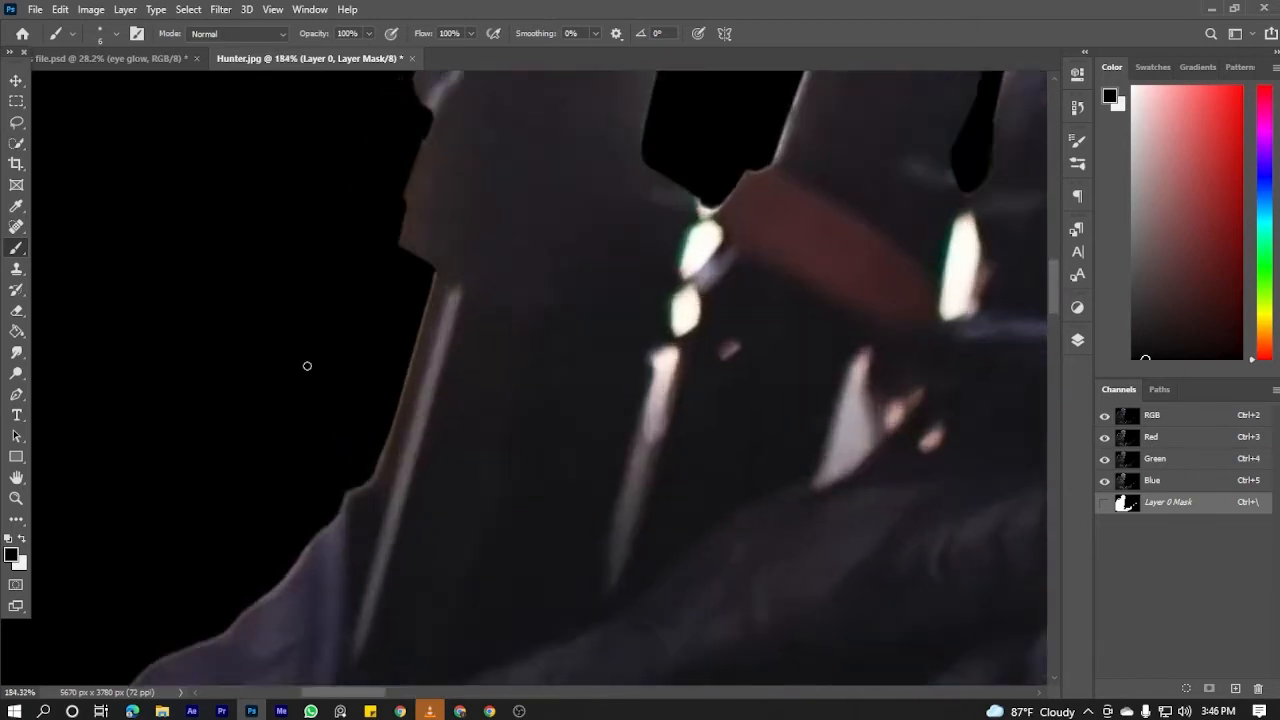
scroll(397, 490, "up", 4)
left_click_drag(448, 327, 394, 500)
scroll(435, 375, "down", 4)
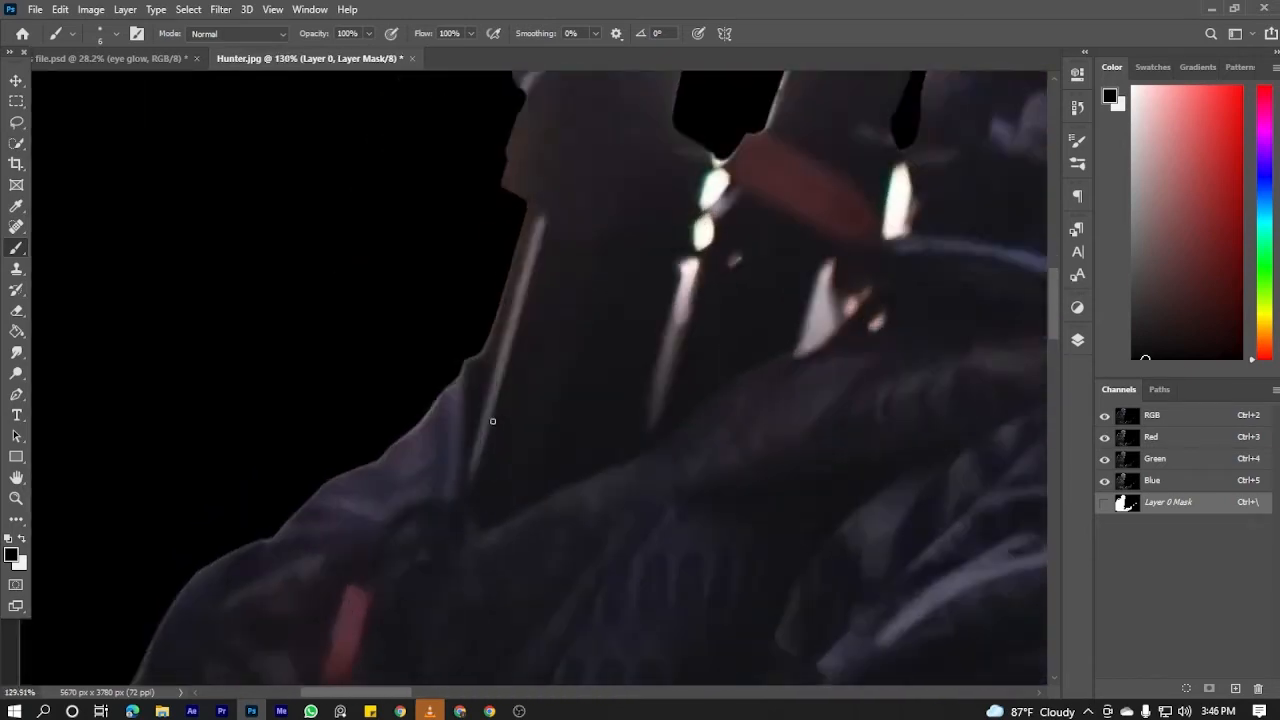
Restore the shoulder edge sloping down from the tall gear post with white strokes from a 6 px brush
key("x")
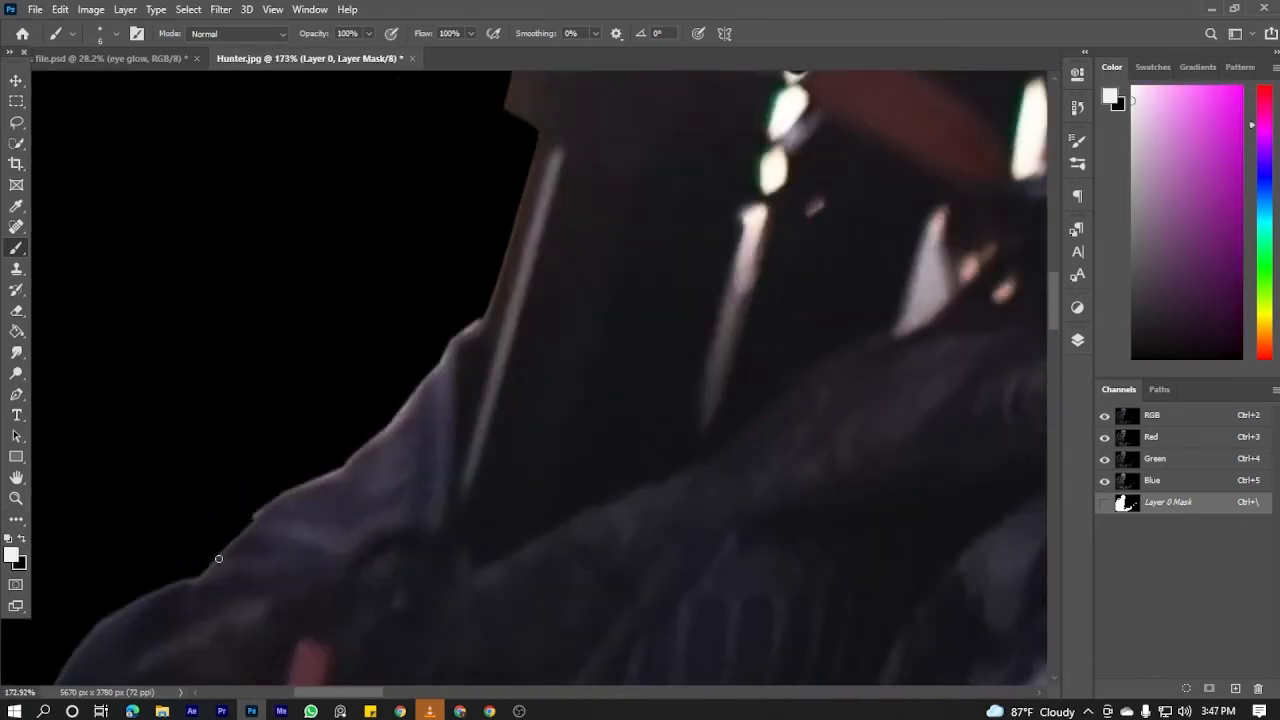
left_click_drag(219, 559, 202, 575)
left_click_drag(135, 628, 467, 497)
left_click_drag(380, 569, 434, 479)
left_click_drag(434, 479, 564, 284)
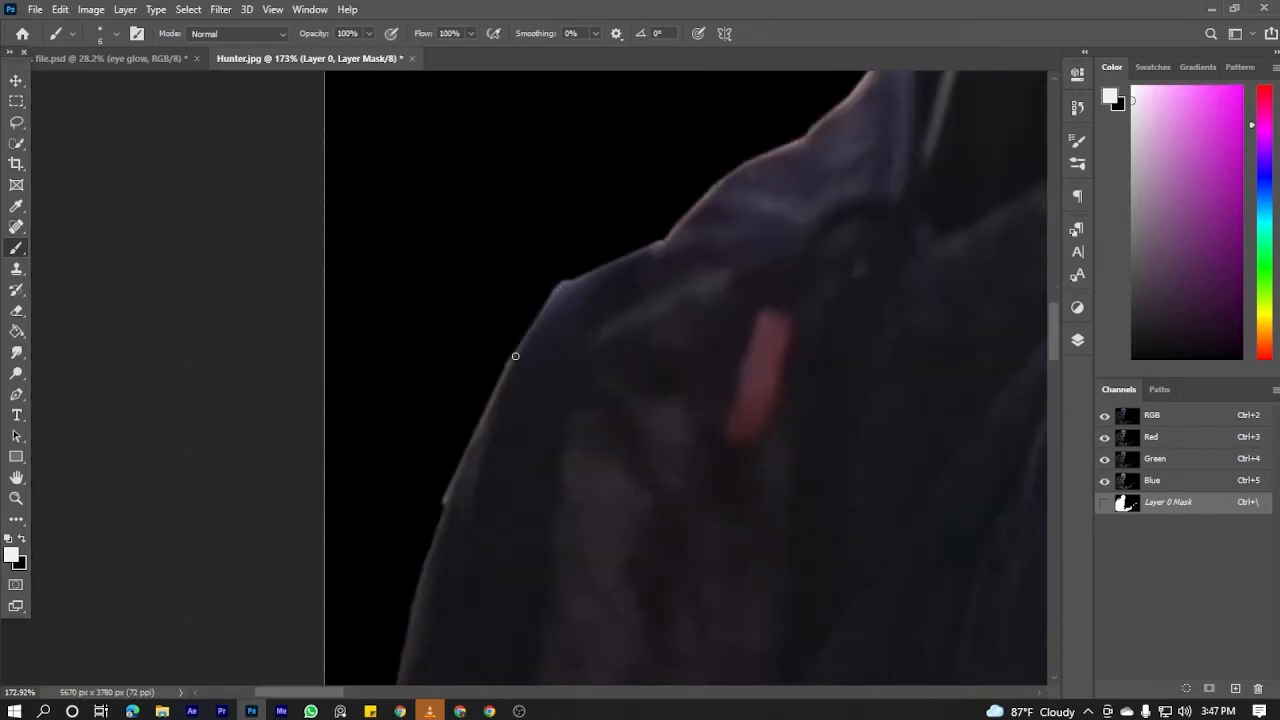
Restore the outer edge of the upper sleeve with straight white 6 px strokes, redoing the misplaced one
left_click(446, 499, "shift")
left_click_drag(450, 496, 603, 234)
left_click(504, 478, "shift")
key("ctrl+z")
left_click(534, 471, "shift")
scroll(554, 476, "down", 5)
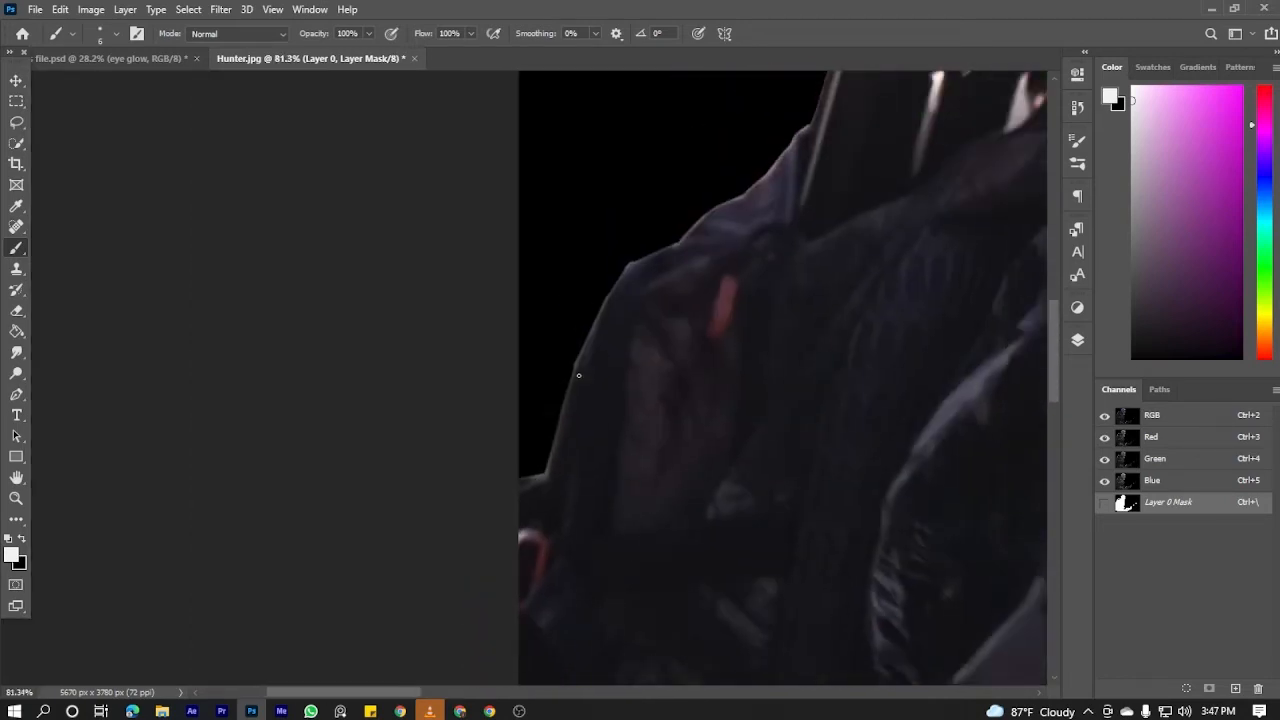
Trim the top of the outer shoulder with a straight black 6 px stroke down to its corner
scroll(578, 375, "up", 5)
key("x")
scroll(513, 504, "down", 4)
scroll(622, 338, "up", 2)
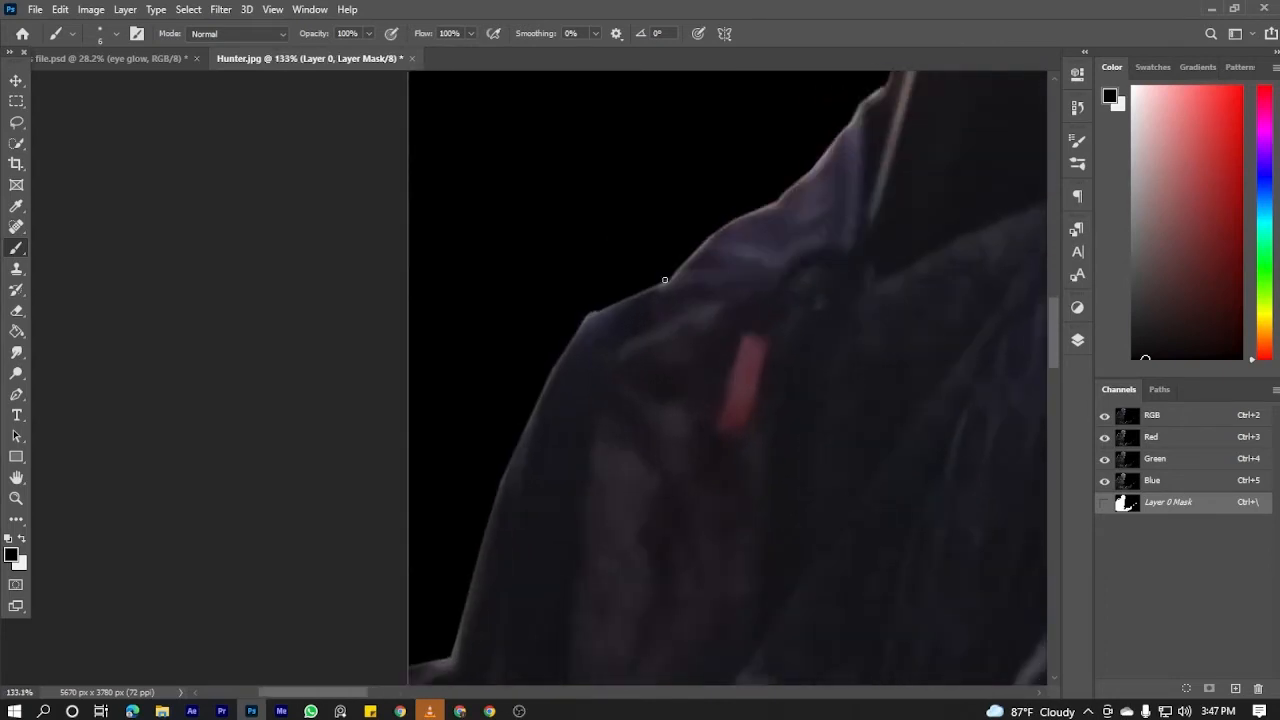
left_click(664, 281)
left_click(580, 326, "shift")
Round off the shoulder corner and smooth the upper sleeve edge with a 40 px black brush
scroll(608, 303, "up", 4)
key("bracketright")
key("bracketright")
key("bracketright")
key("bracketright")
key("bracketright")
key("bracketright")
key("bracketright")
left_click_drag(446, 424, 424, 496)
left_click_drag(430, 496, 454, 394)
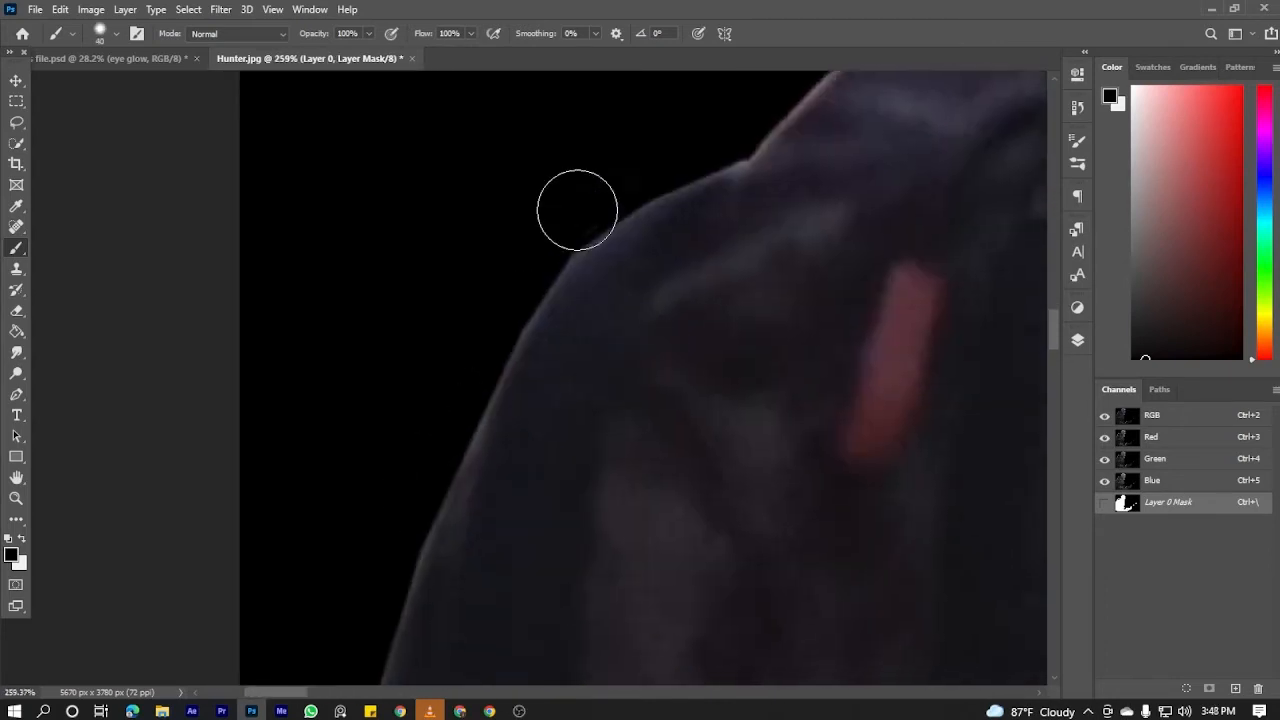
left_click_drag(577, 209, 500, 297)
left_click_drag(476, 516, 573, 230)
scroll(489, 283, "down", 1)
left_click_drag(690, 110, 317, 640)
mouse_move(525, 303)
left_mouse_down()
mouse_move(491, 326)
mouse_move(597, 274)
mouse_move(454, 337)
mouse_move(400, 413)
left_mouse_up()
Trim the fringe where the shoulder meets the tall gear post in black, reducing the brush to 9 px
scroll(400, 413, "up", 3)
key("bracketleft")
key("bracketleft")
key("bracketleft")
key("bracketleft")
key("bracketleft")
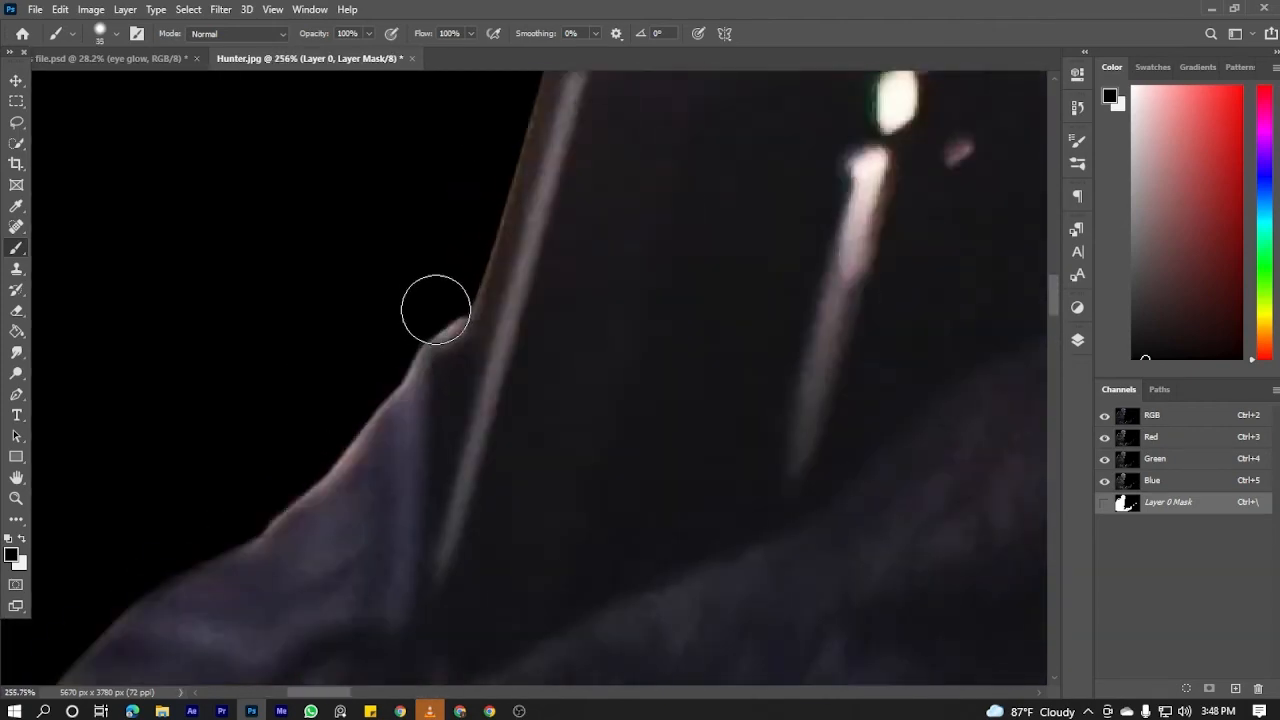
key("bracketleft")
key("bracketleft")
mouse_move(466, 321)
left_mouse_down()
mouse_move(358, 397)
mouse_move(309, 523)
left_mouse_up()
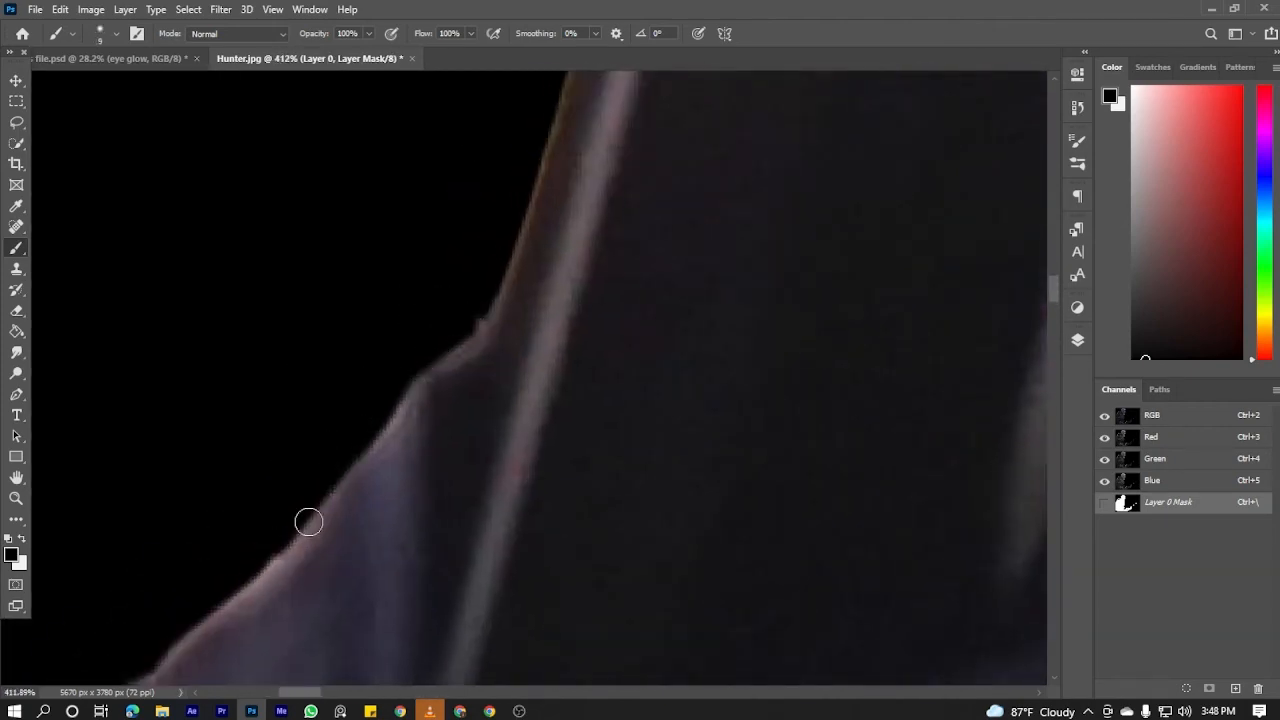
Smooth the shoulder slope just below the base of the tall gear post with a 9 px black brush
scroll(390, 390, "down", 8)
scroll(362, 408, "up", 7)
left_click_drag(412, 362, 303, 453)
scroll(303, 453, "down", 7)
scroll(408, 612, "up", 5)
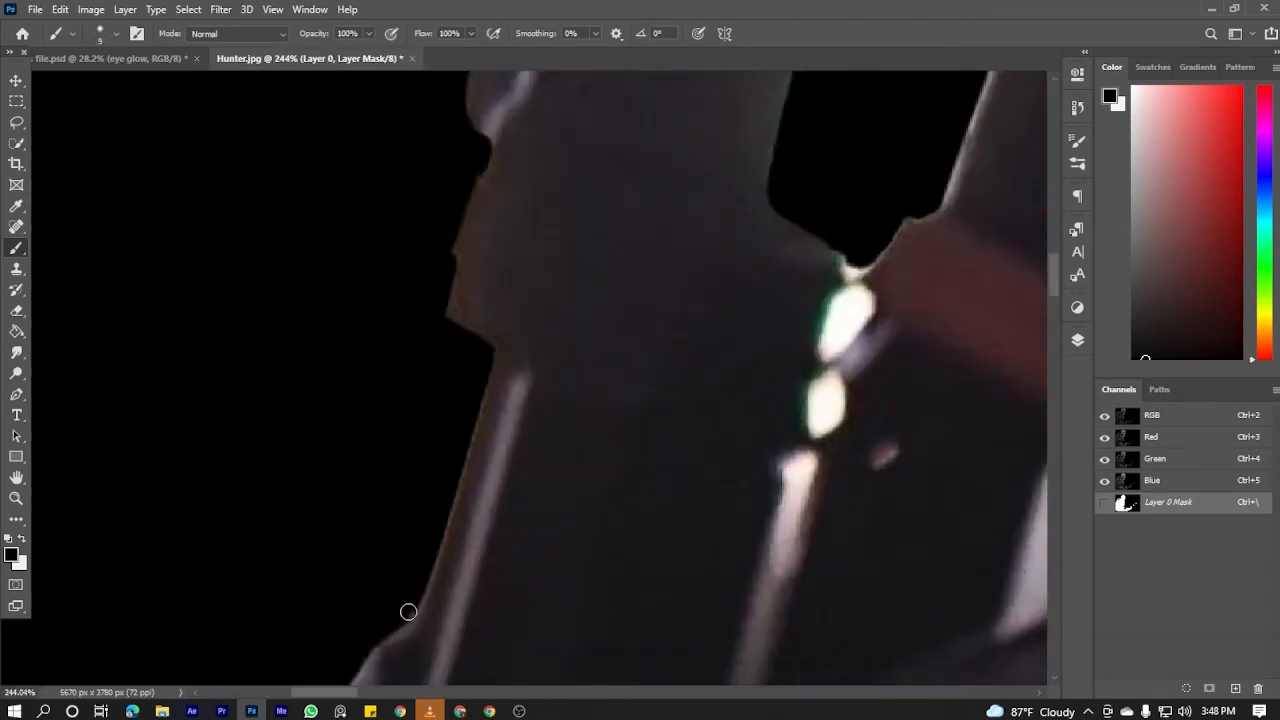
Mask out the upper bright gap between the two gear posts beside the red band with a 9 px black brush
scroll(447, 311, "down", 4)
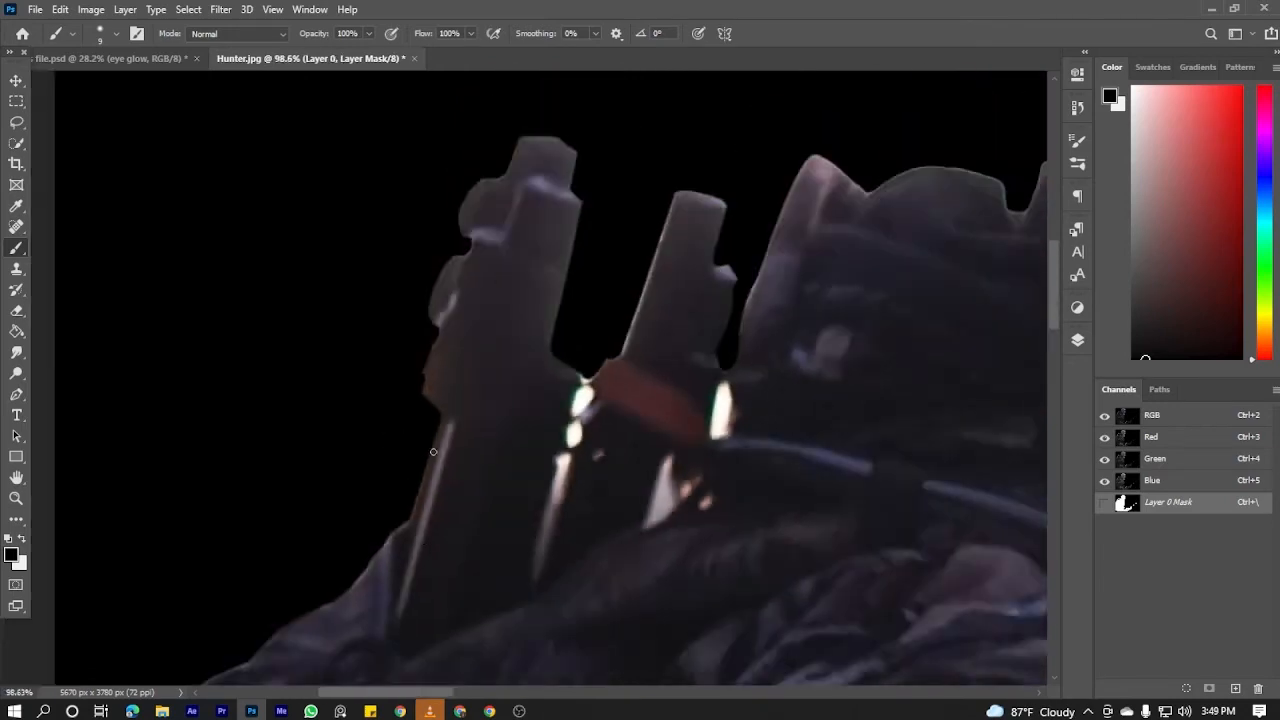
scroll(383, 349, "up", 3)
scroll(369, 291, "down", 3)
scroll(503, 485, "up", 2)
left_click_drag(503, 485, 563, 376)
scroll(563, 376, "up", 2)
mouse_move(478, 302)
left_mouse_down()
mouse_move(440, 486)
mouse_move(509, 329)
mouse_move(470, 398)
mouse_move(491, 277)
left_mouse_up()
scroll(475, 400, "up", 2)
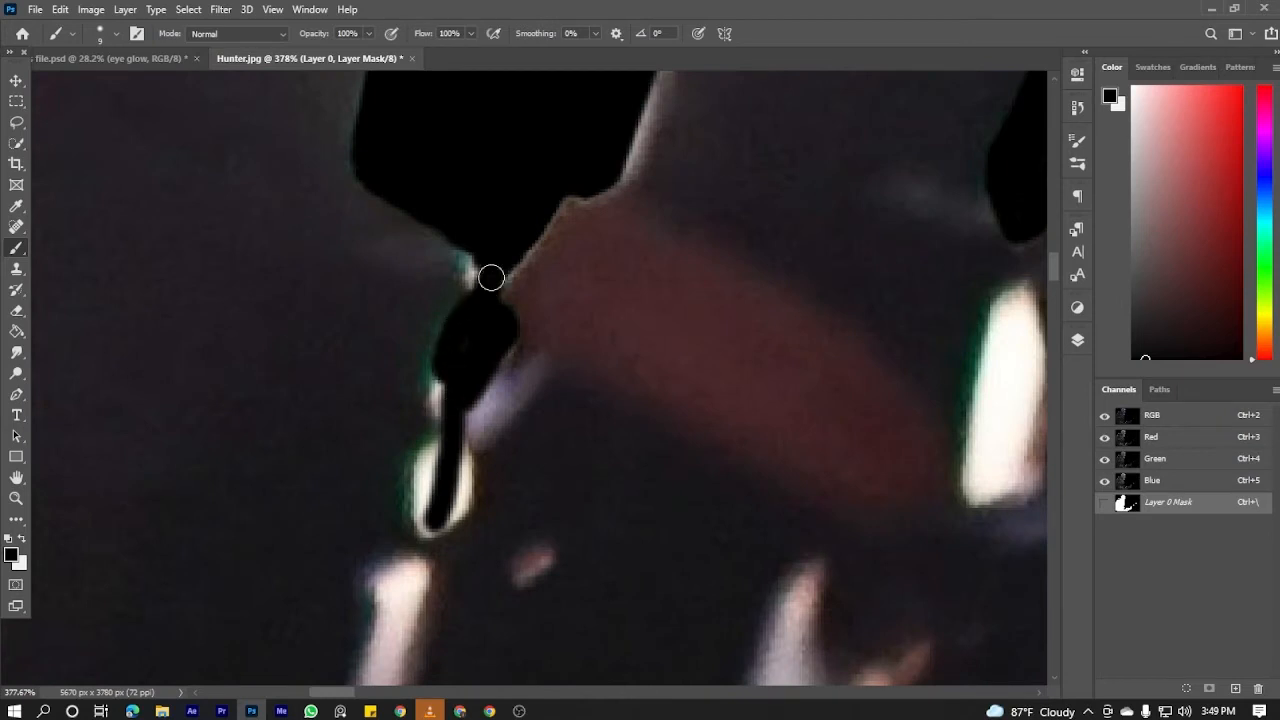
left_click_drag(454, 326, 441, 402)
mouse_move(453, 292)
left_mouse_down()
mouse_move(437, 394)
mouse_move(532, 176)
left_mouse_up()
Paint out the remains of the small bright spot below that gap in black
scroll(480, 300, "down", 2)
scroll(532, 176, "up", 2)
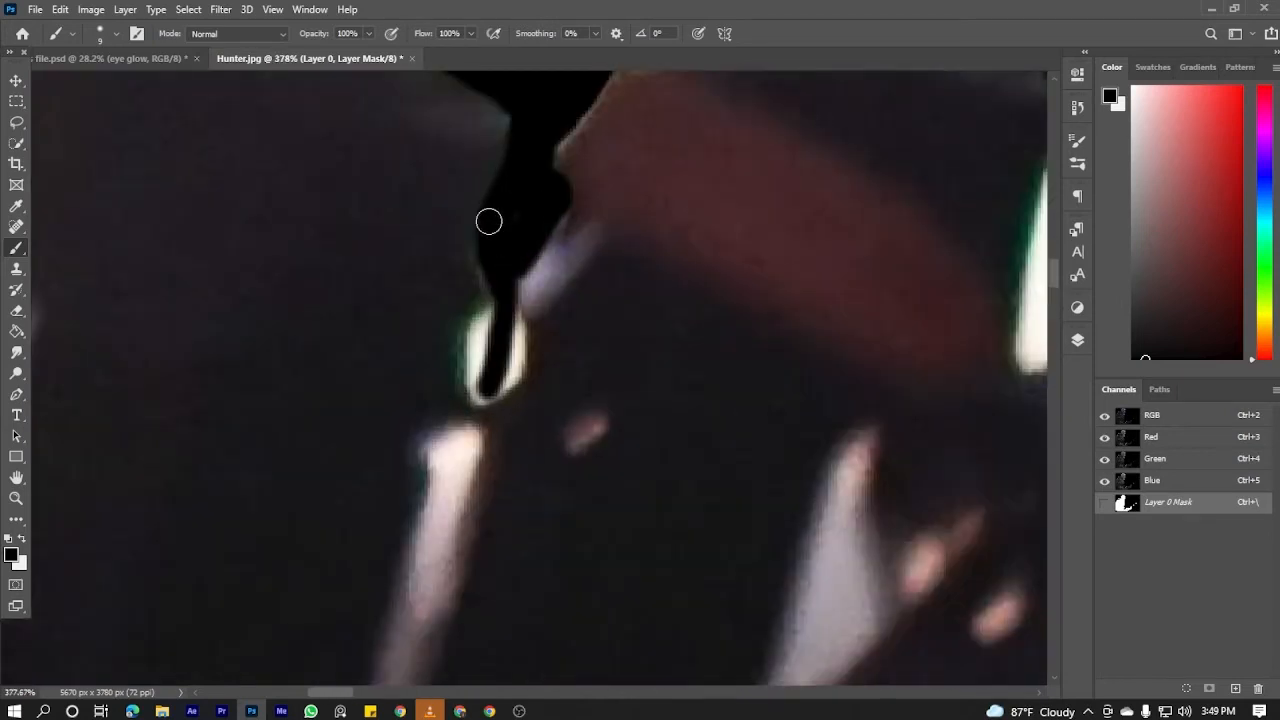
left_click_drag(489, 220, 472, 384)
mouse_move(506, 334)
left_mouse_down()
mouse_move(506, 377)
mouse_move(471, 320)
mouse_move(480, 384)
left_mouse_up()
scroll(484, 384, "up", 2)
scroll(486, 369, "down", 4)
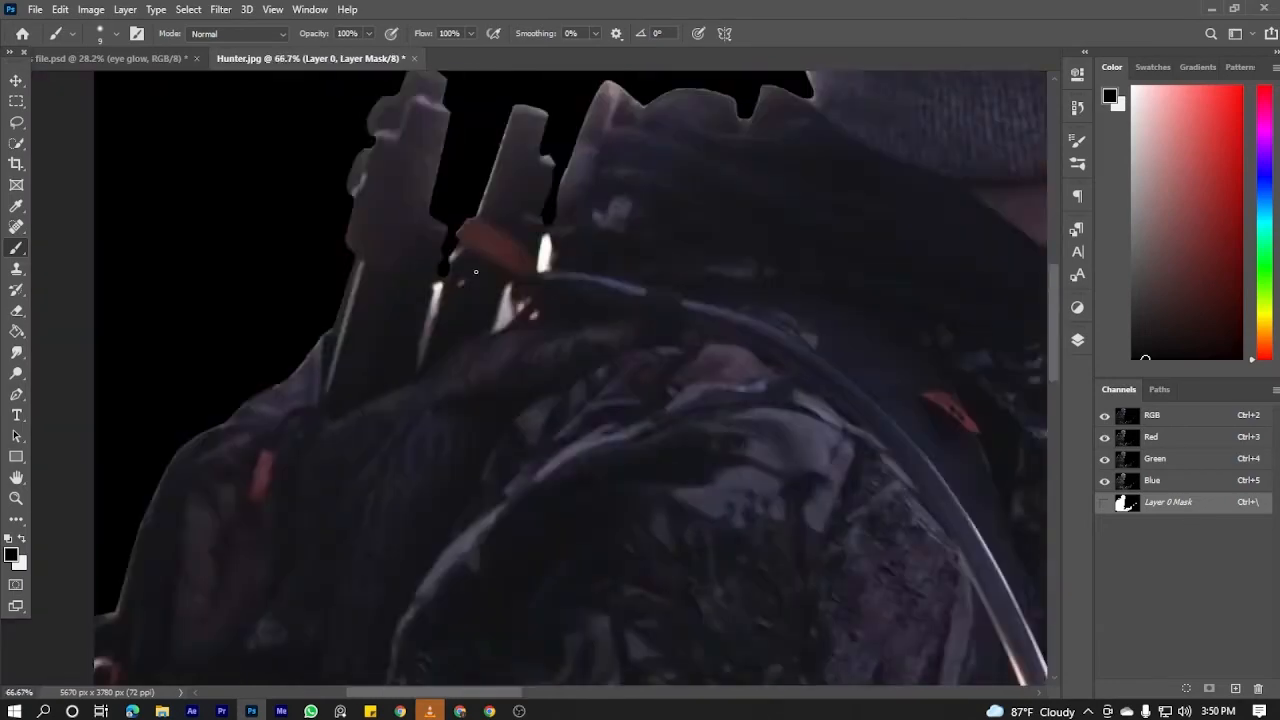
Restore the inner edge of the short gear post and the red band in white with a 9 px brush
scroll(387, 263, "up", 3)
key("x")
left_click_drag(415, 232, 473, 172)
left_click_drag(554, 249, 663, 444)
left_click_drag(712, 90, 602, 288)
scroll(540, 330, "up", 4)
Clear the round opening below the red band and begin trimming the white fringe along the band in black
mouse_move(564, 388)
left_mouse_down()
mouse_move(538, 455)
mouse_move(549, 420)
mouse_move(531, 406)
mouse_move(563, 486)
mouse_move(523, 411)
mouse_move(563, 486)
left_mouse_up()
key("x")
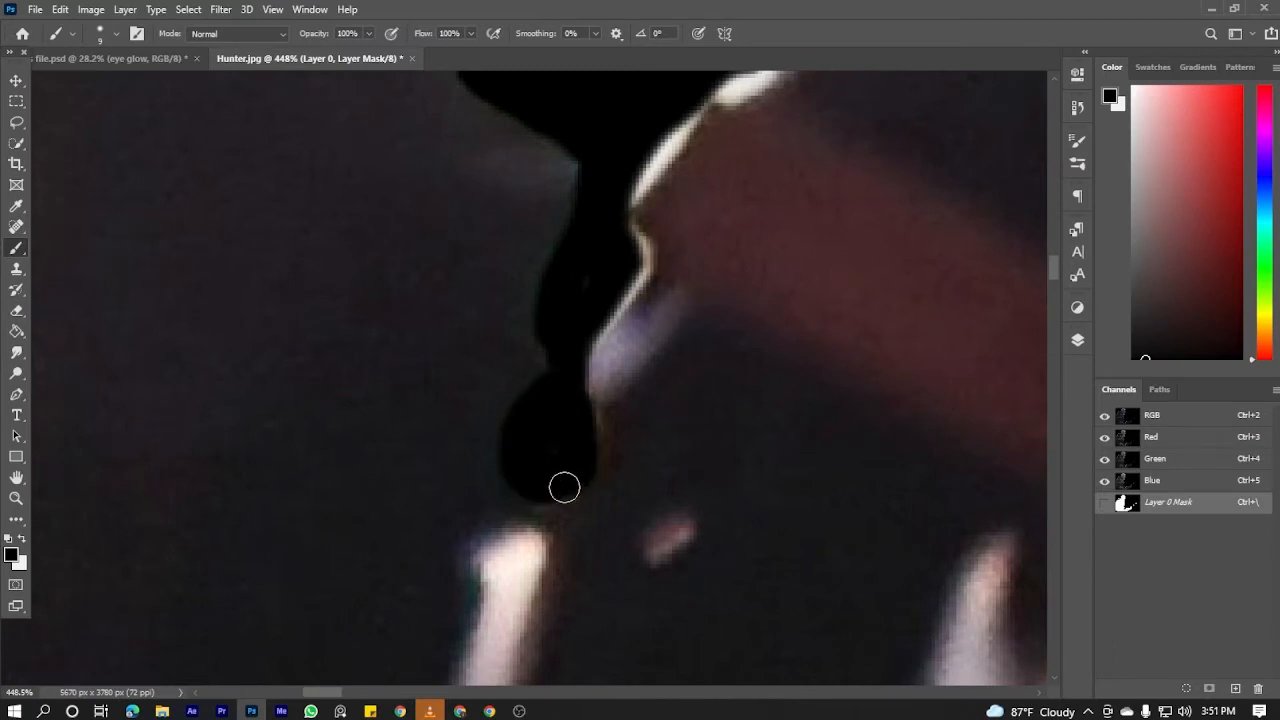
scroll(576, 379, "down", 2)
left_click_drag(659, 272, 655, 312)
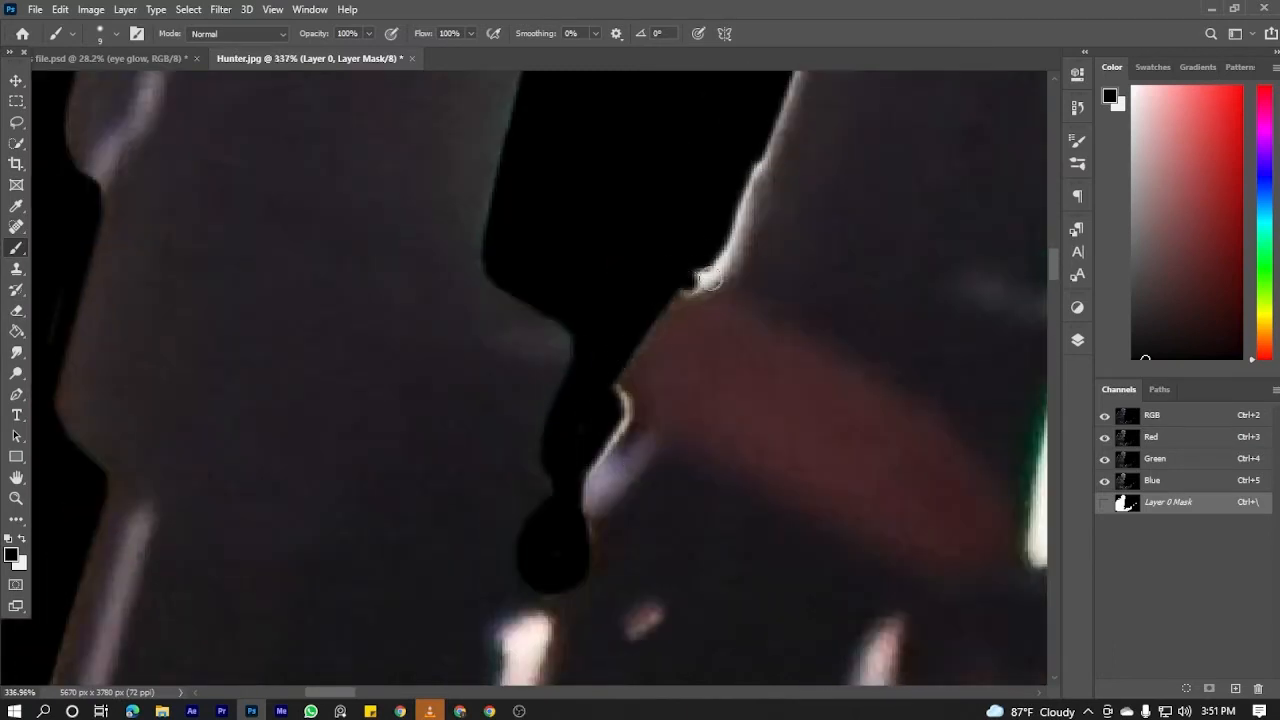
left_click_drag(741, 180, 729, 247)
left_click_drag(742, 215, 728, 437)
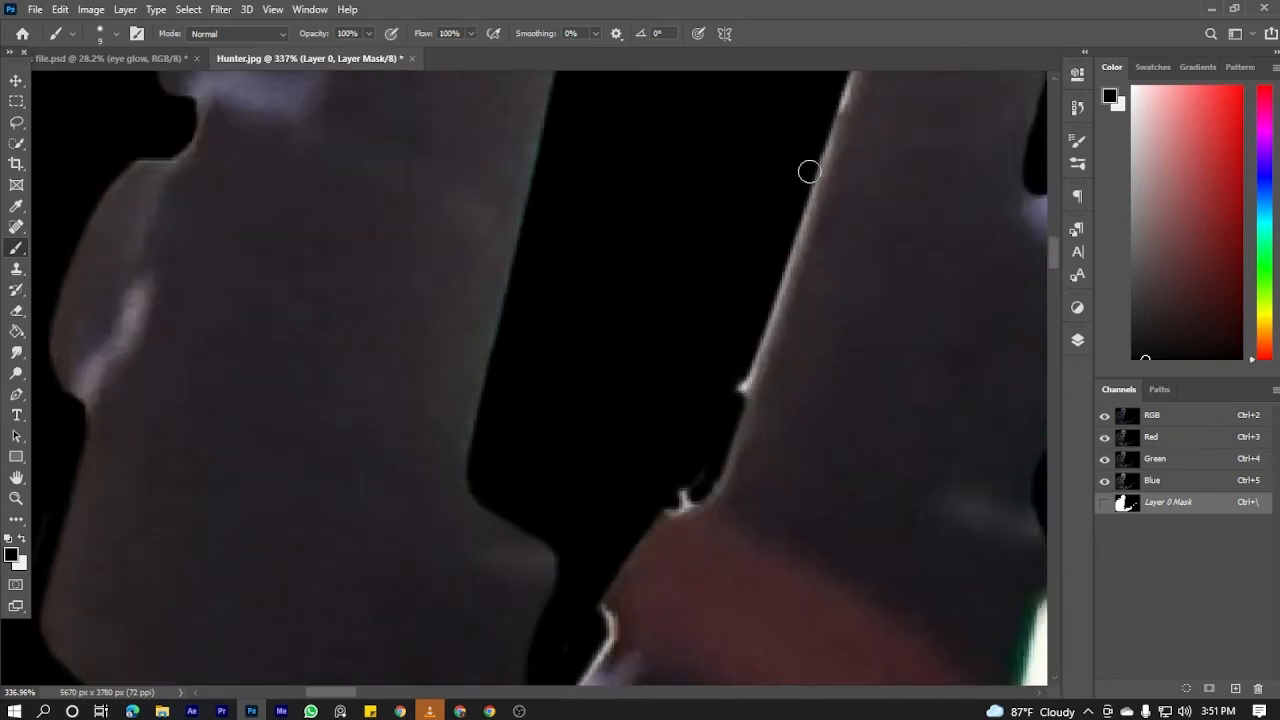
Trim the bright fringe along the short gear post's inner edge and the red band's corner with 9 px black strokes
left_click_drag(809, 171, 738, 405)
left_click_drag(812, 235, 737, 527)
left_click_drag(838, 222, 778, 430)
left_click_drag(826, 566, 936, 221)
left_click_drag(726, 447, 739, 431)
left_click_drag(629, 557, 696, 449)
mouse_move(697, 449)
left_mouse_down()
mouse_move(704, 478)
mouse_move(678, 520)
left_mouse_up()
scroll(728, 410, "down", 2)
scroll(676, 525, "up", 2)
Restore the notch on the tall post's inner edge opposite the red band with a 9 px white stroke
key("x")
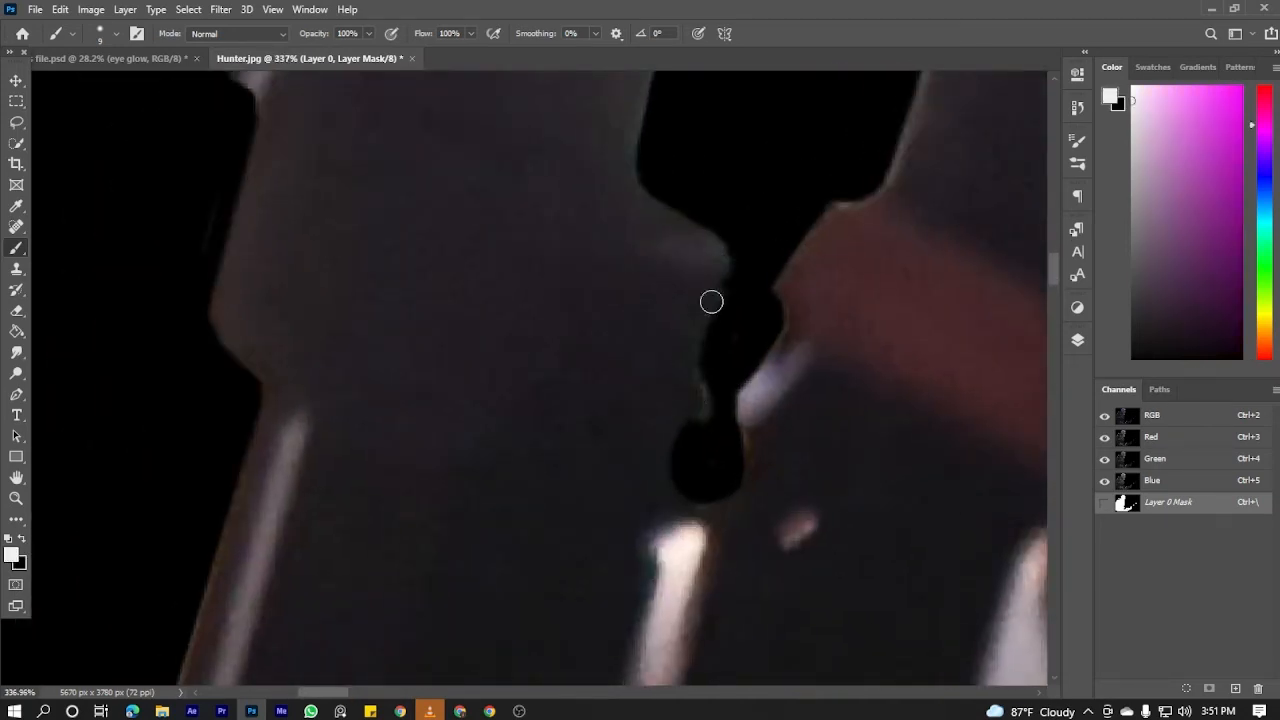
left_click_drag(711, 301, 716, 325)
key("x")
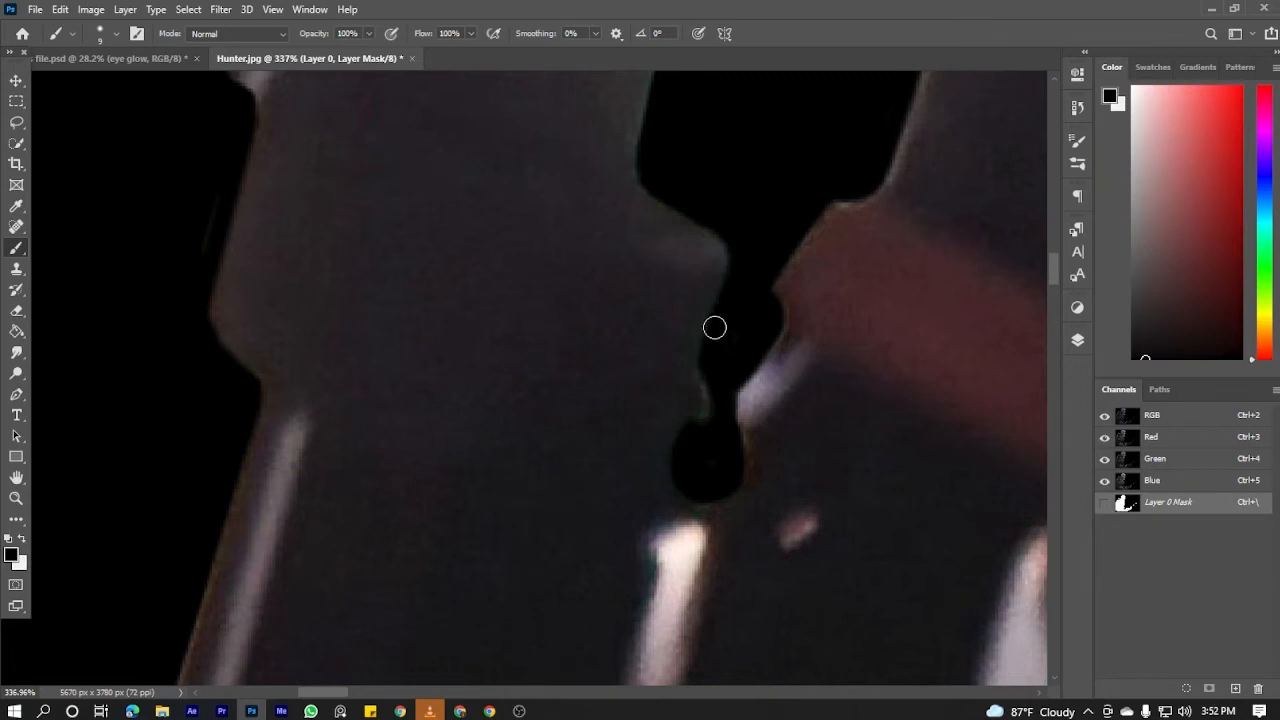
Mask out the long bright slit between the bases of the two gear posts with straight 9 px black strokes
scroll(629, 509, "down", 3)
scroll(639, 662, "up", 2)
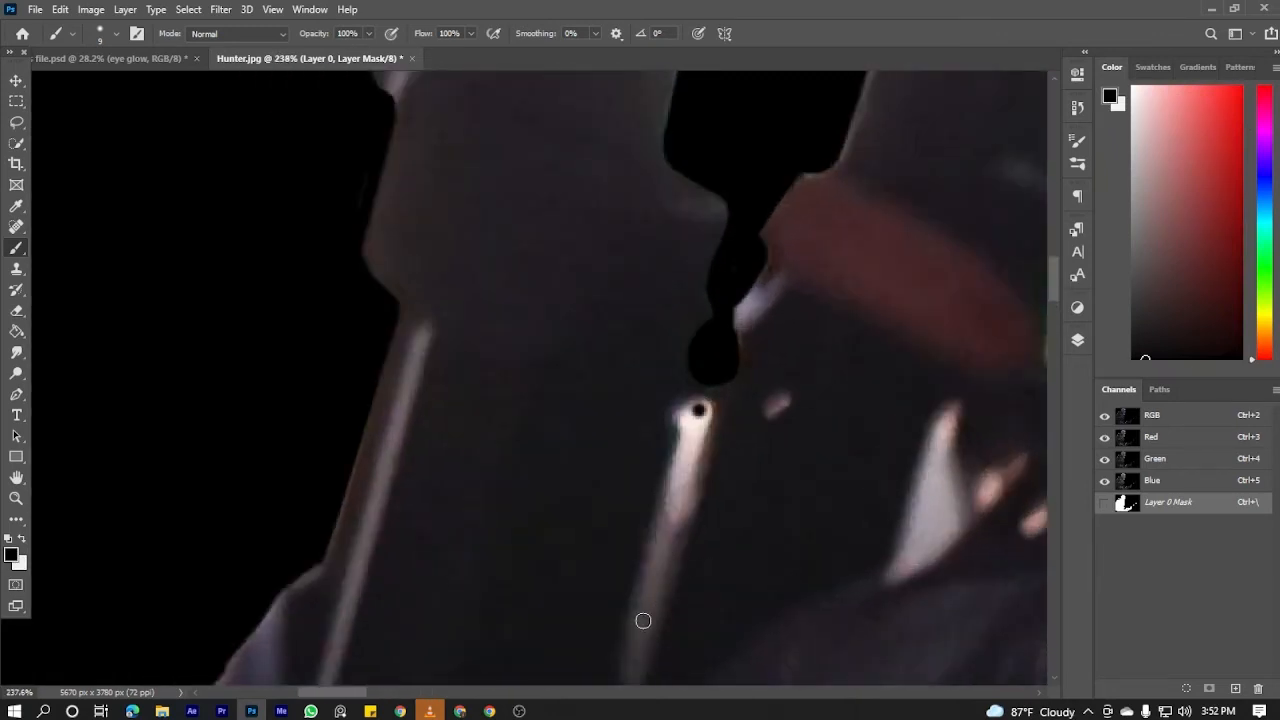
left_click(643, 621, "shift")
scroll(643, 621, "down", 3)
scroll(634, 670, "up", 3)
left_click(663, 526, "shift")
left_click_drag(728, 266, 672, 526)
left_click_drag(715, 314, 680, 442)
scroll(730, 265, "up", 2)
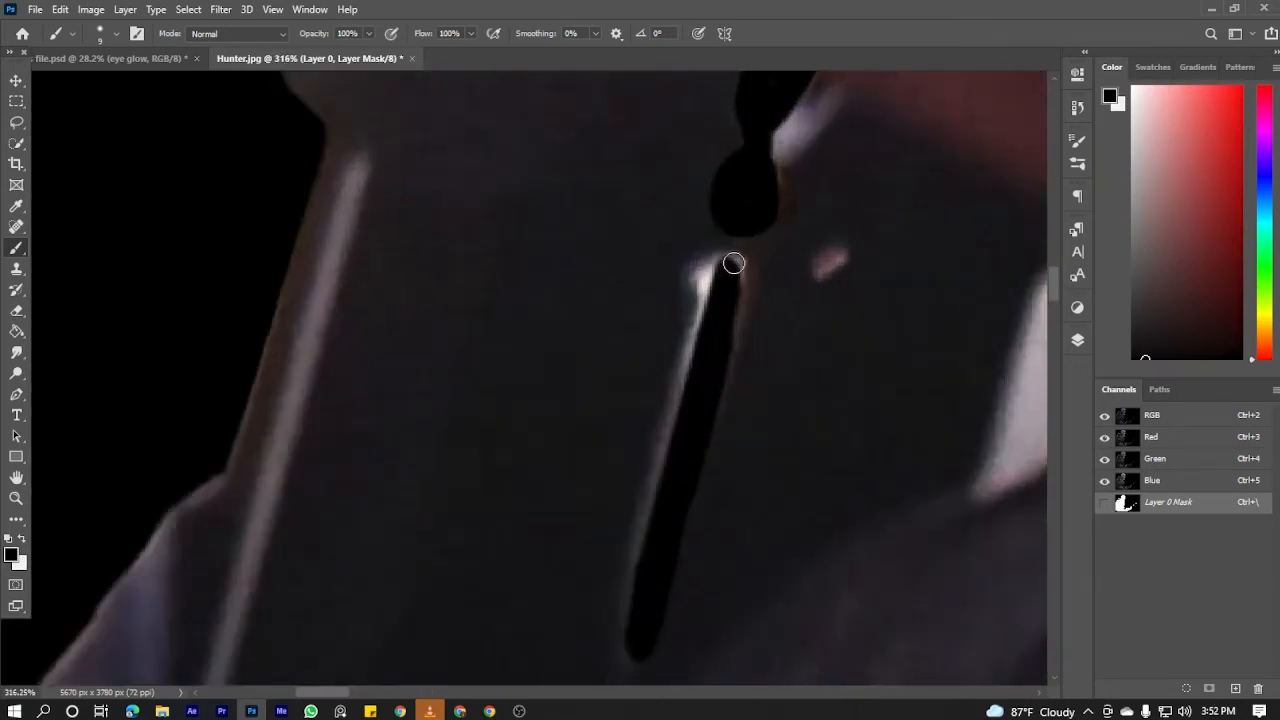
left_click_drag(706, 270, 676, 410)
scroll(700, 309, "down", 2)
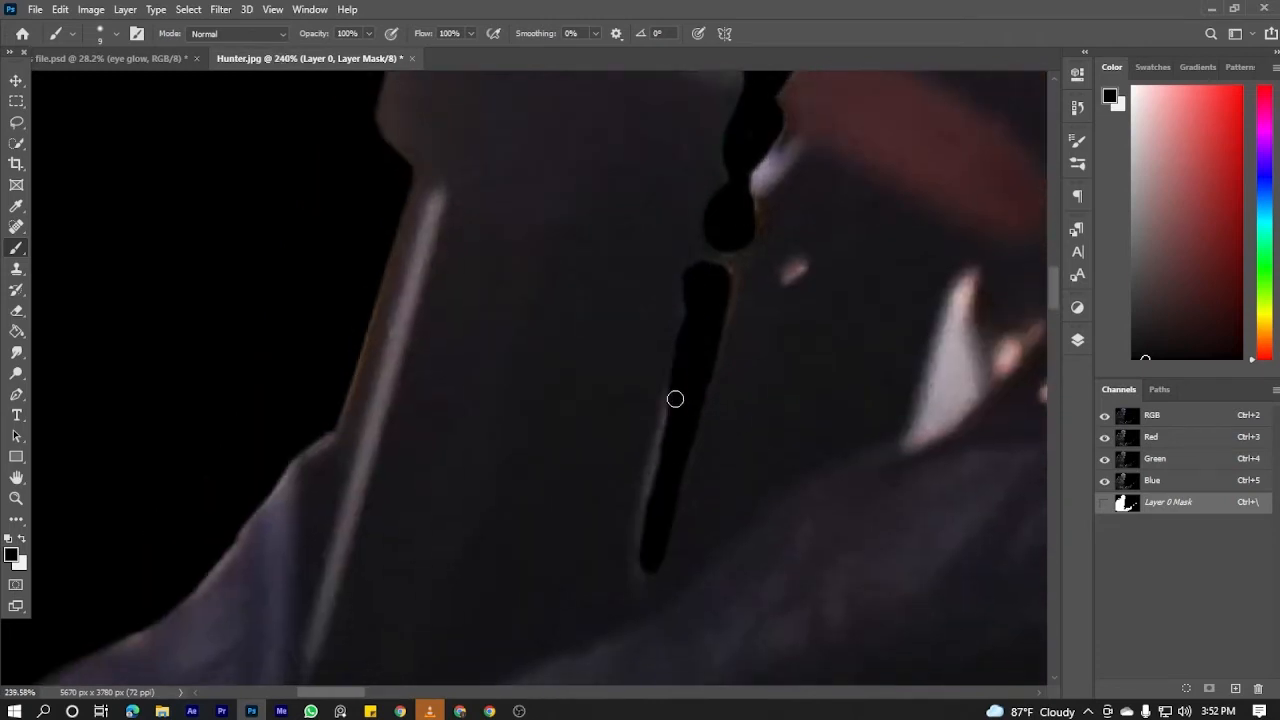
Restore the edges of the long slit in white, reducing the brush to 2 px for fine work
scroll(675, 399, "down", 2)
key("x")
mouse_move(680, 317)
left_mouse_down()
mouse_move(637, 534)
mouse_move(715, 324)
mouse_move(686, 311)
left_mouse_up()
scroll(700, 322, "up", 4)
key("bracketleft")
key("bracketleft")
key("bracketleft")
key("bracketleft")
key("bracketleft")
key("bracketleft")
key("bracketleft")
key("p")
key("b")
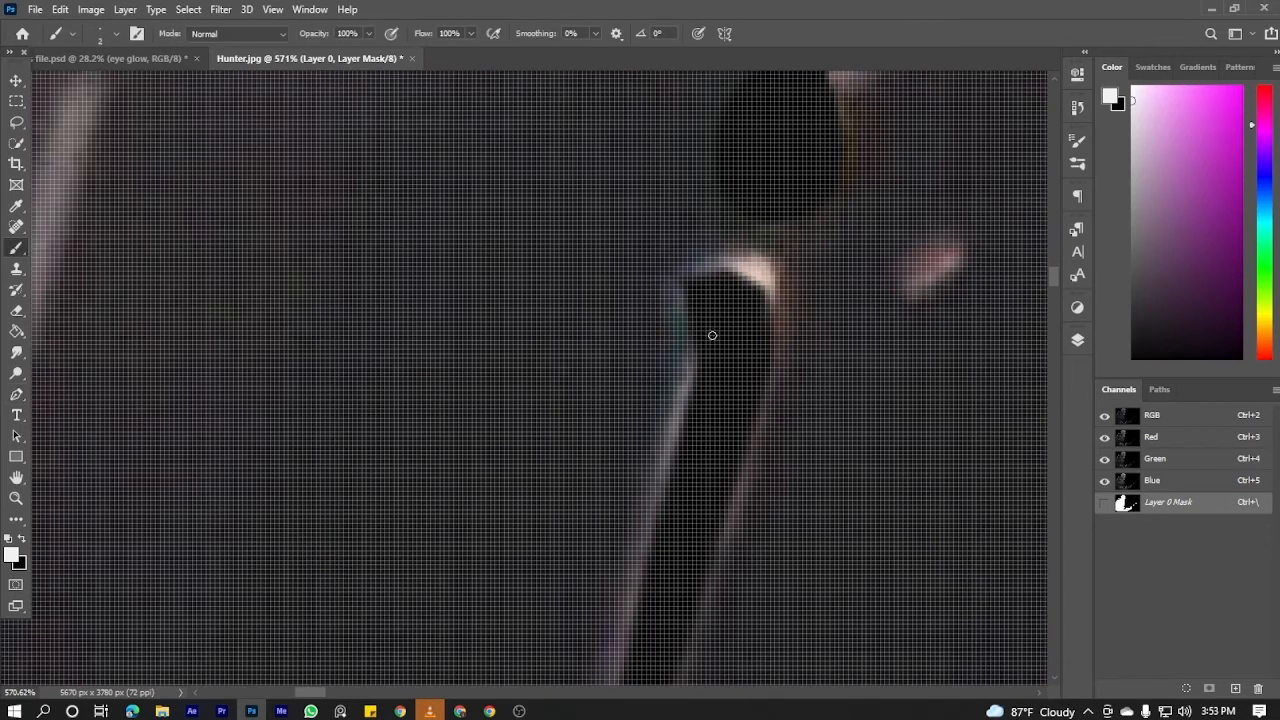
Trim the bright rim around the top and sides of the long slit with a 5 px black brush
scroll(712, 335, "down", 1)
key("x")
scroll(677, 437, "down", 3)
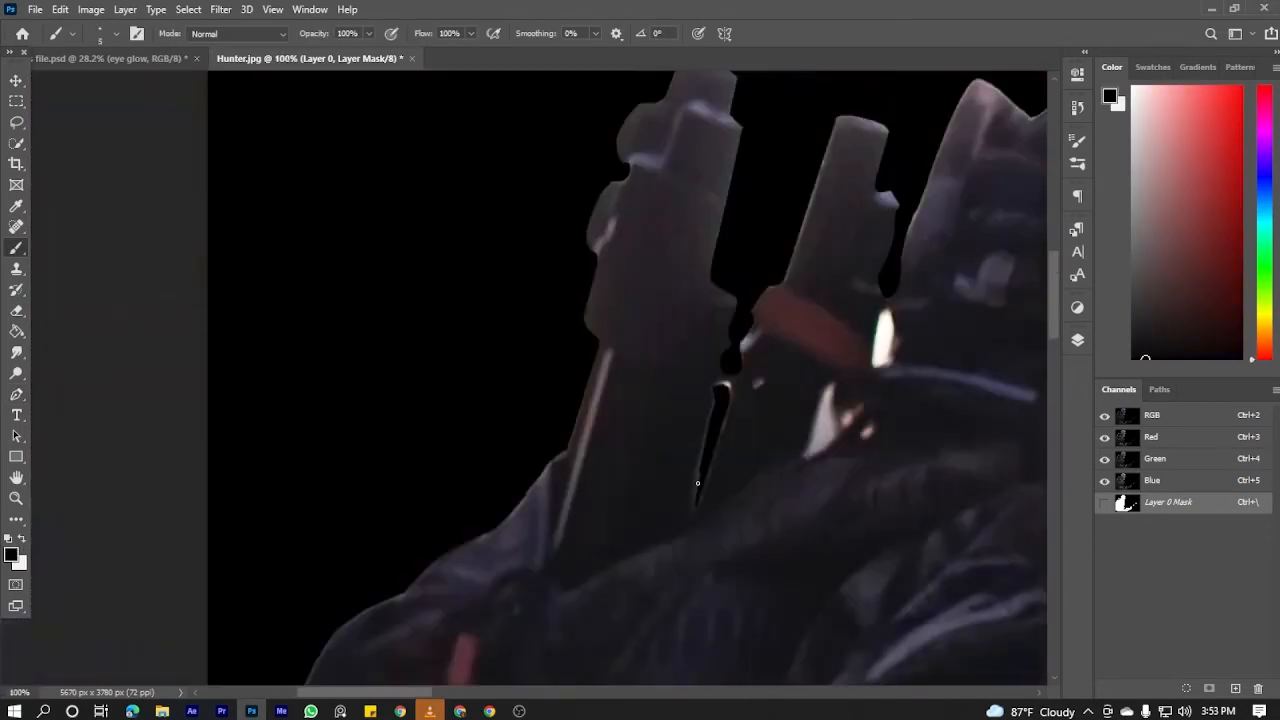
scroll(703, 502, "up", 2)
scroll(709, 448, "up", 2)
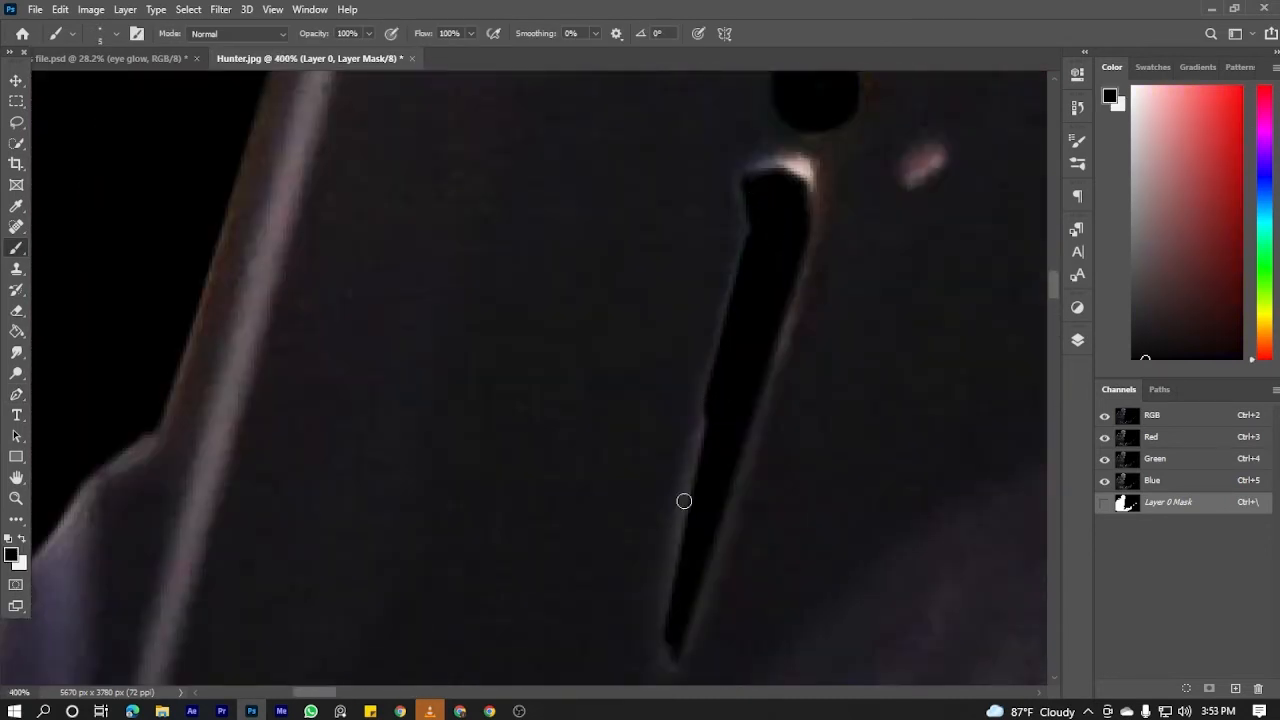
scroll(750, 430, "down", 1)
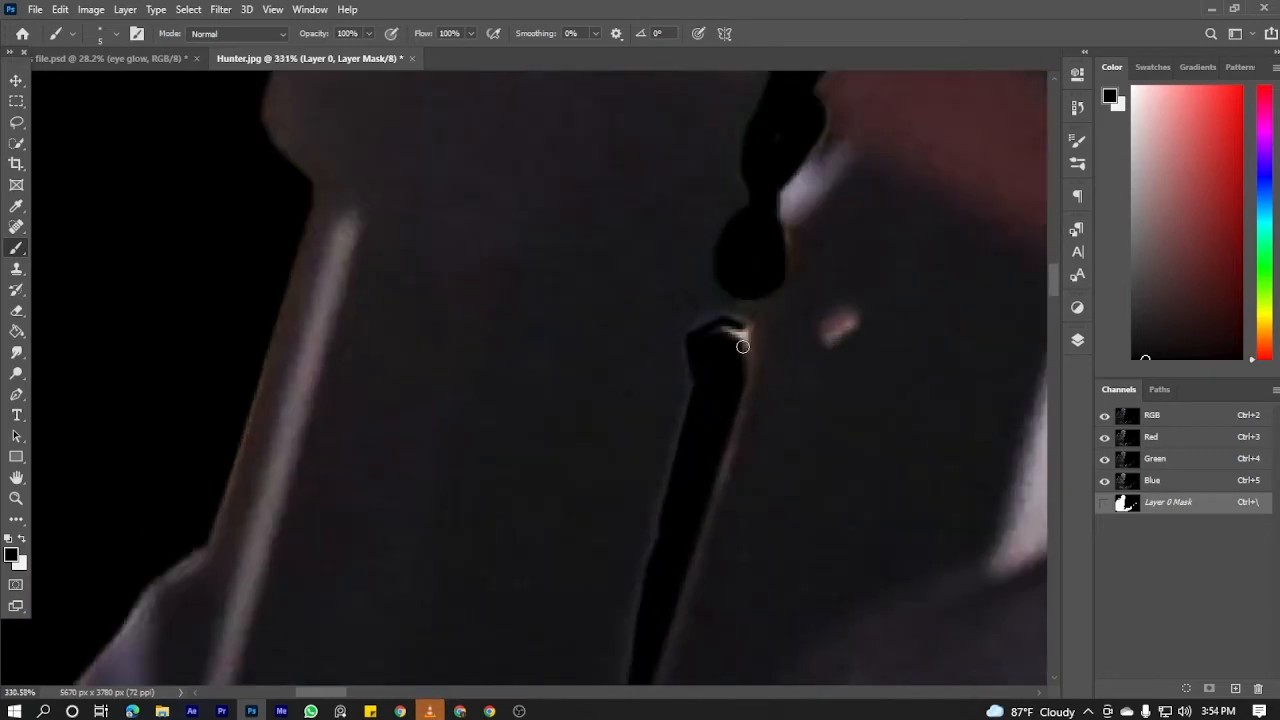
scroll(700, 380, "down", 3)
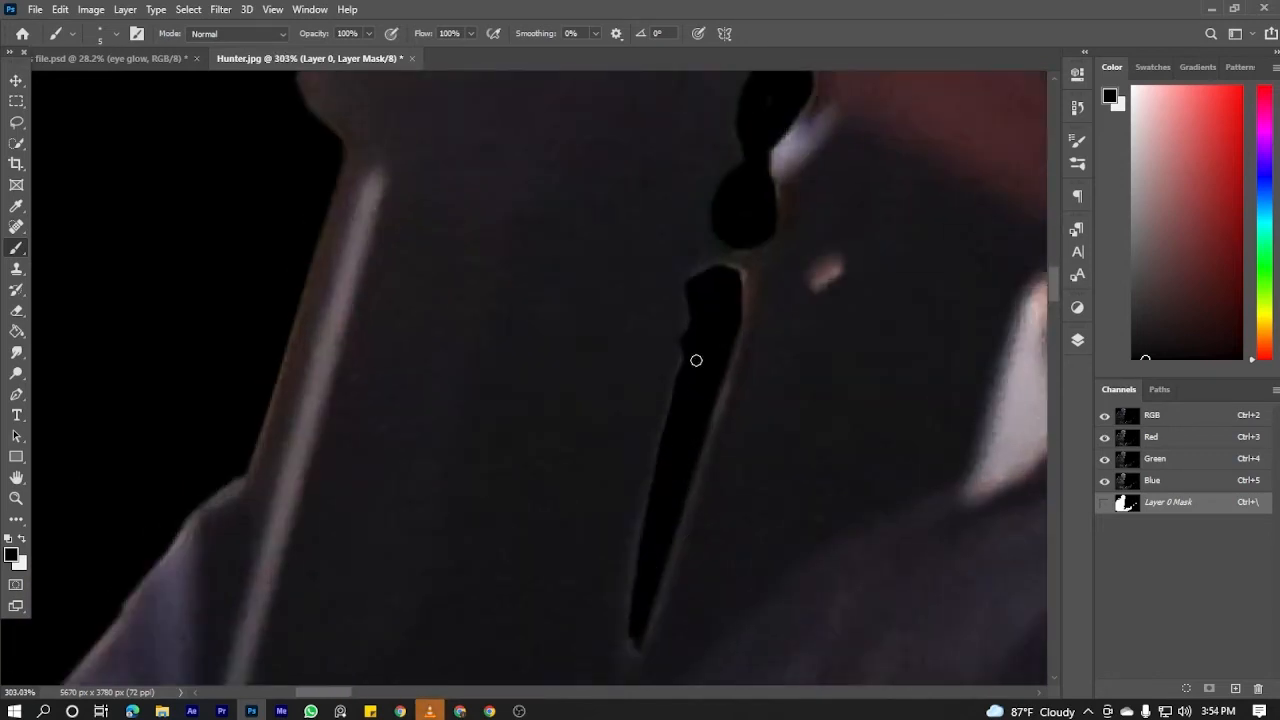
scroll(694, 360, "up", 2)
scroll(623, 443, "up", 2)
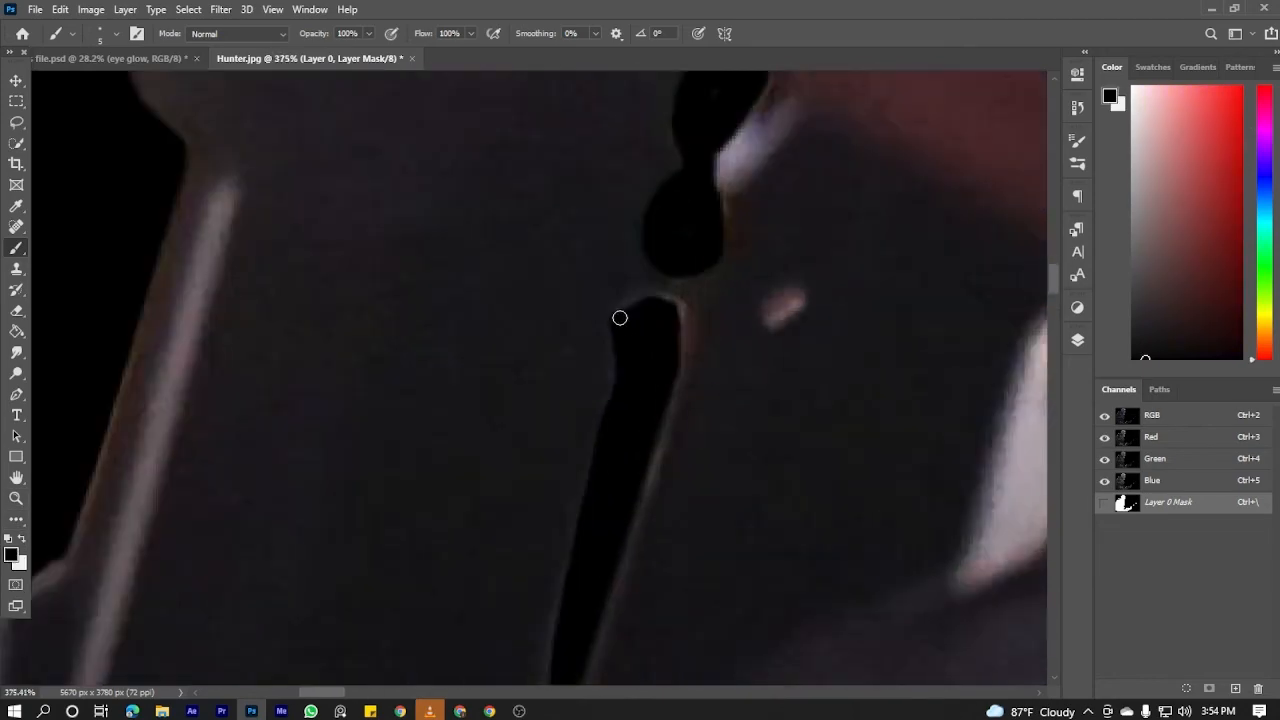
left_click_drag(620, 318, 672, 306)
scroll(666, 389, "down", 8)
Hide the black background layer, Layer 1, to check the mask against transparency
left_click(1077, 340)
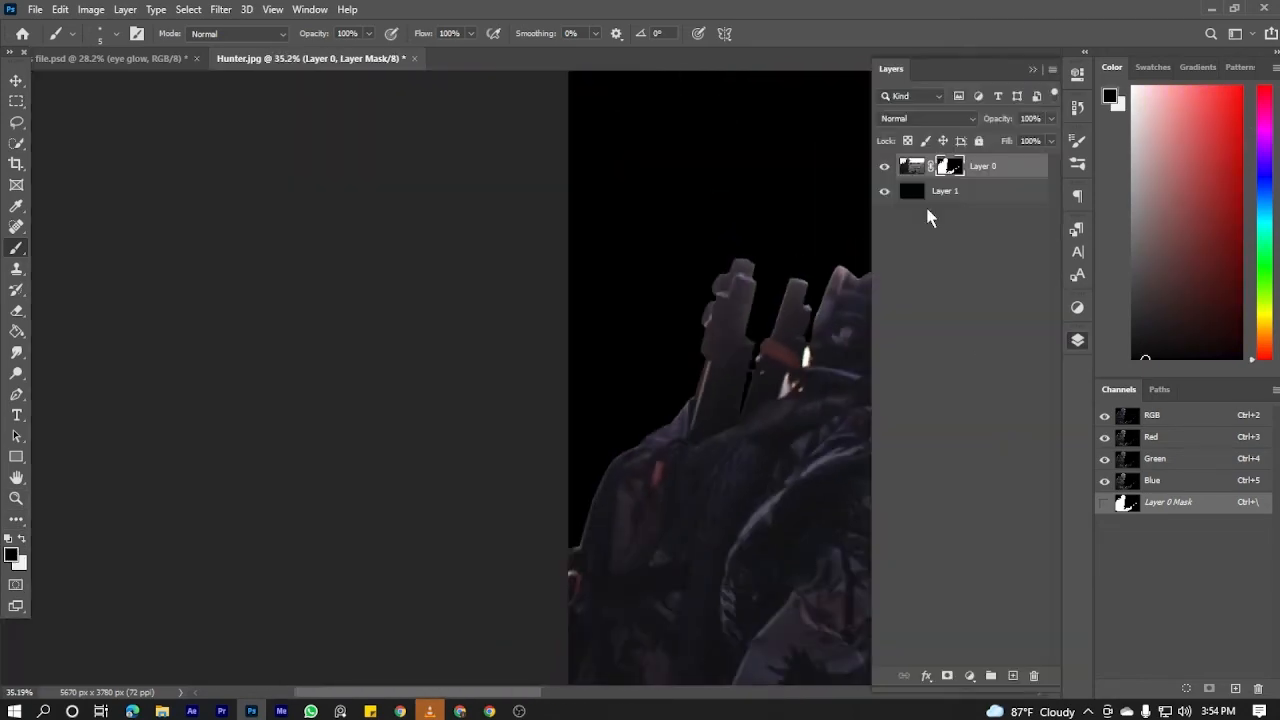
left_click(883, 192)
scroll(783, 449, "up", 6)
left_click(1077, 340)
Clear the semi-transparent fringe around the top of the long slit with a 9 px black brush
scroll(757, 294, "up", 3)
key("bracketright")
key("bracketright")
key("bracketright")
key("bracketright")
scroll(722, 370, "up", 3)
mouse_move(769, 272)
left_mouse_down()
mouse_move(674, 566)
mouse_move(700, 277)
left_mouse_up()
scroll(700, 378, "up", 1)
scroll(676, 564, "up", 3)
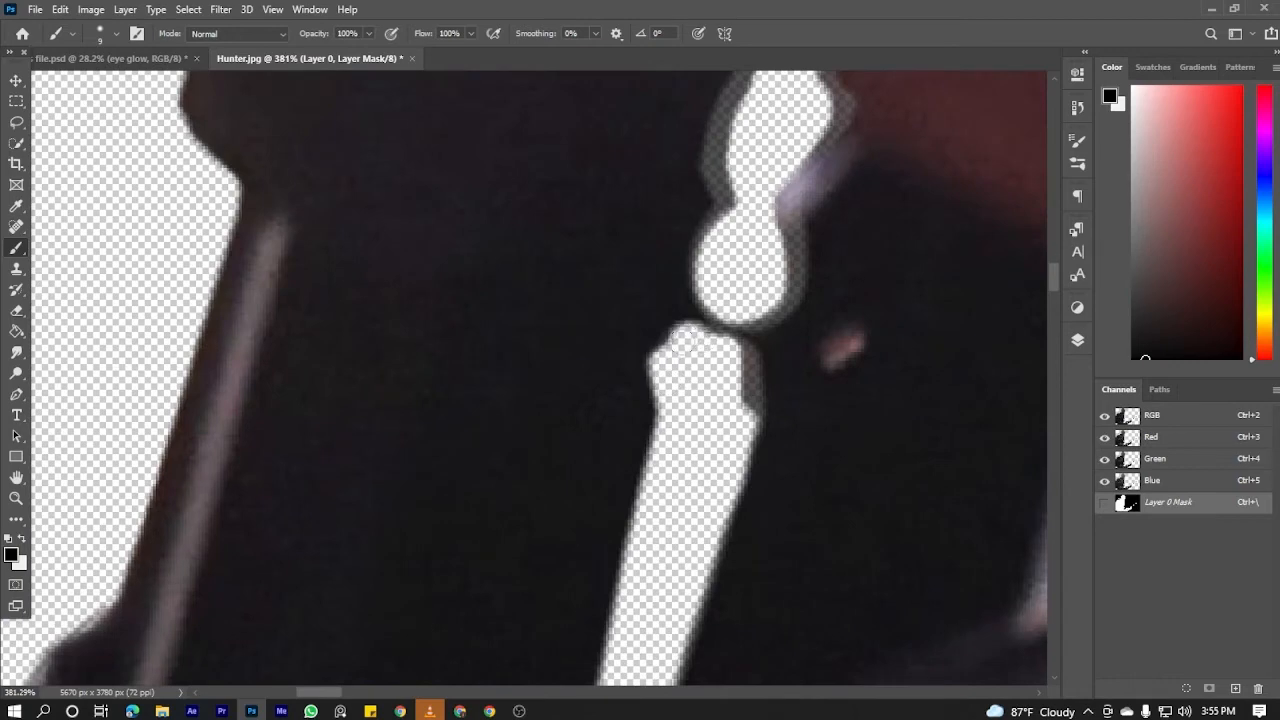
scroll(688, 342, "up", 1)
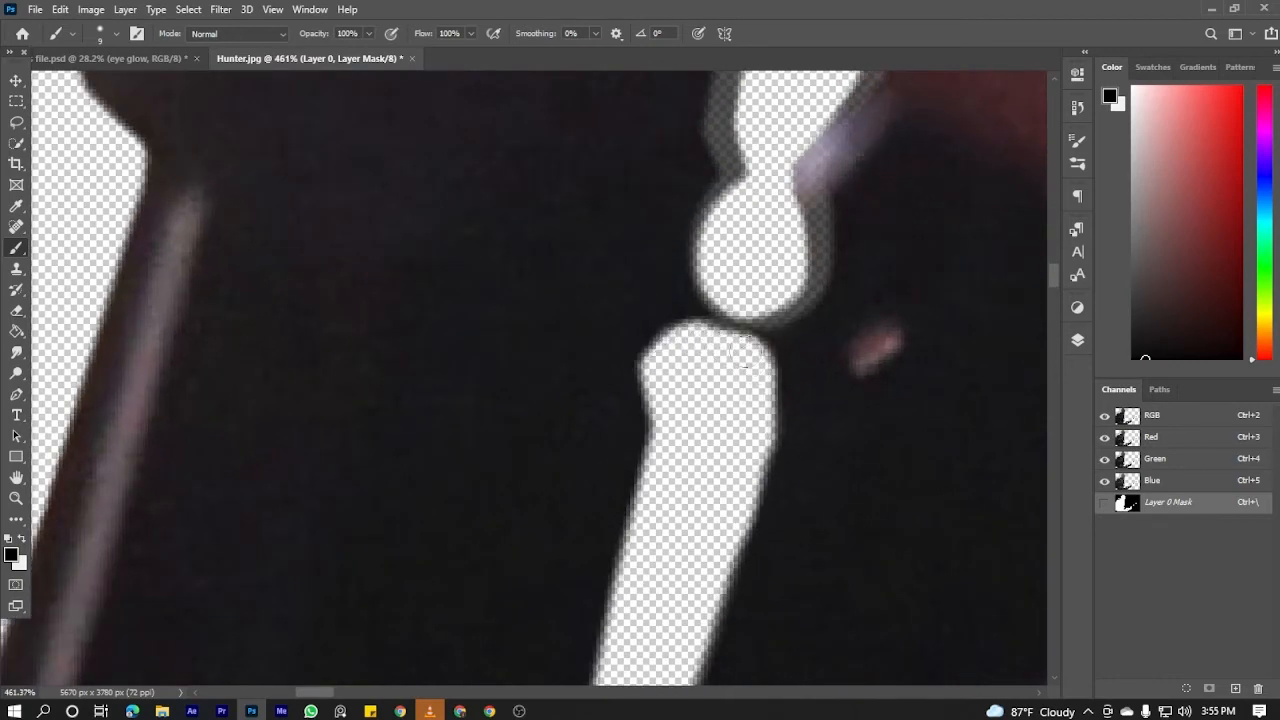
scroll(740, 360, "down", 1)
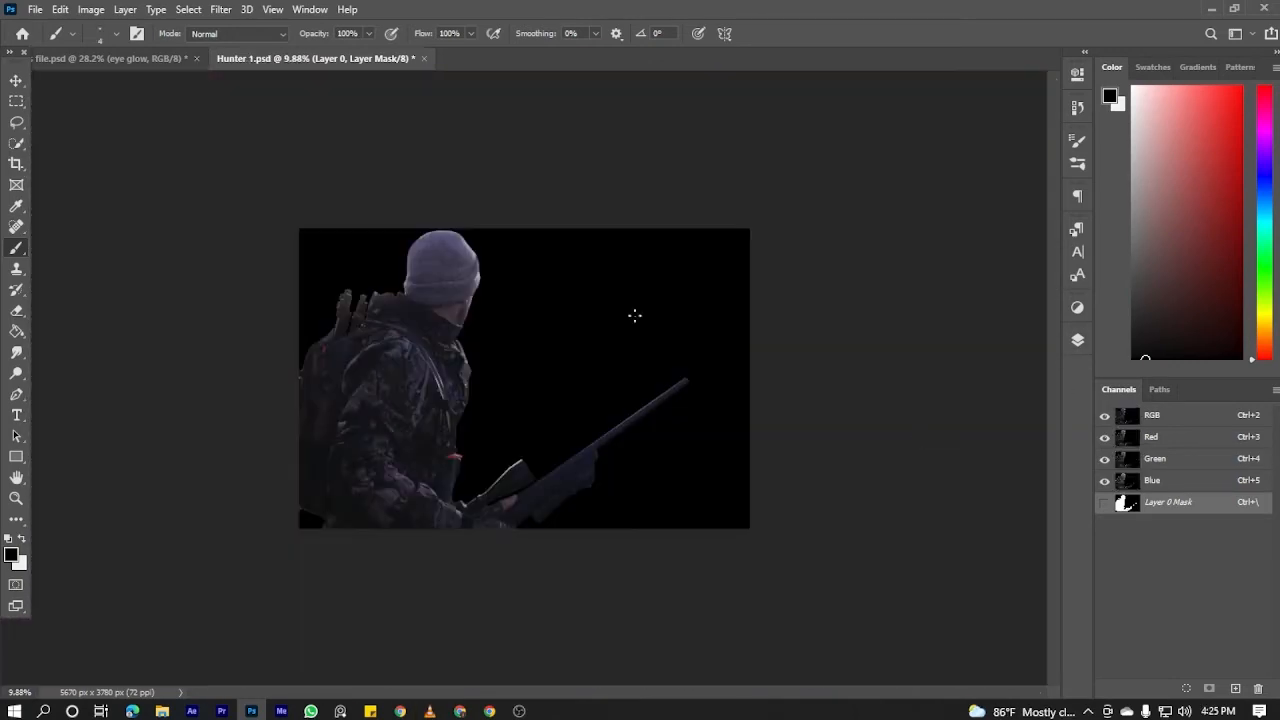
Bring the masked hunter layer from Hunter 1.psd into the forest composition
key("F7")
left_click(1077, 339)
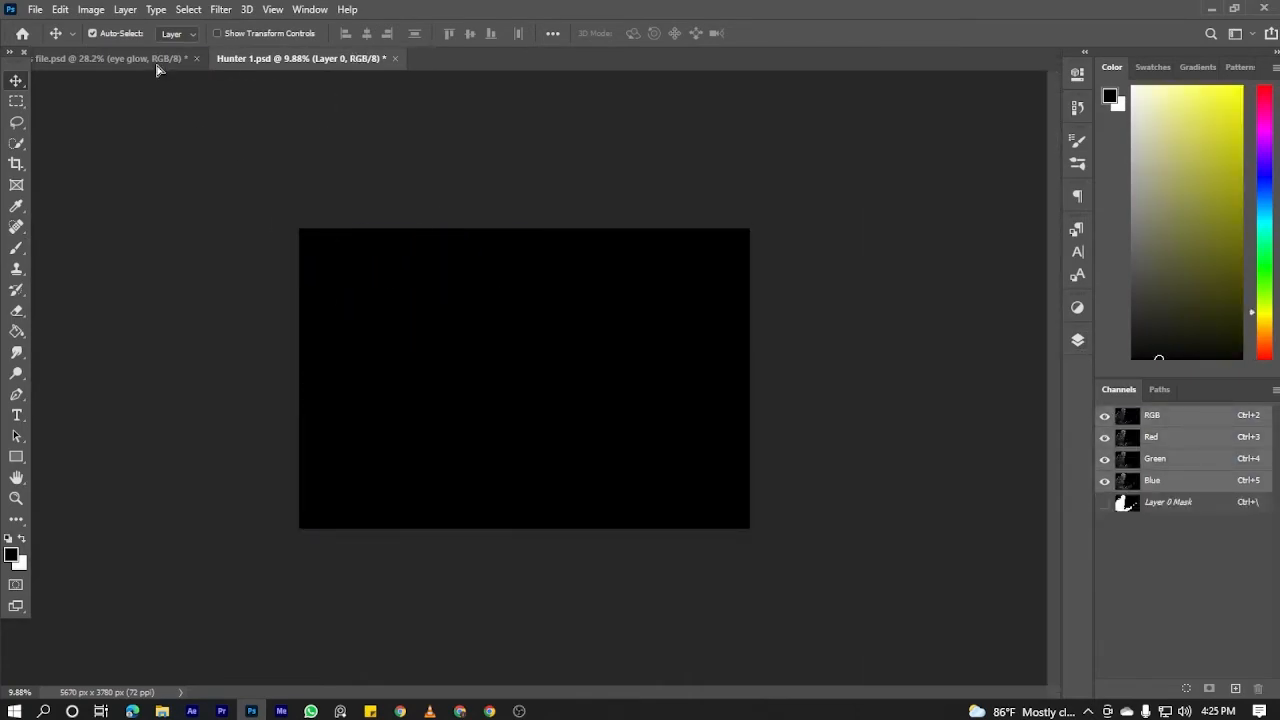
left_click_drag(156, 70, 429, 480)
Scale the hunter to 39.35% and position him on the lower left of the forest scene
key("ctrl+t")
scroll(429, 480, "down", 4)
left_click_drag(714, 588, 534, 506)
scroll(437, 352, "up", 3)
left_click_drag(259, 302, 359, 373)
key("Return")
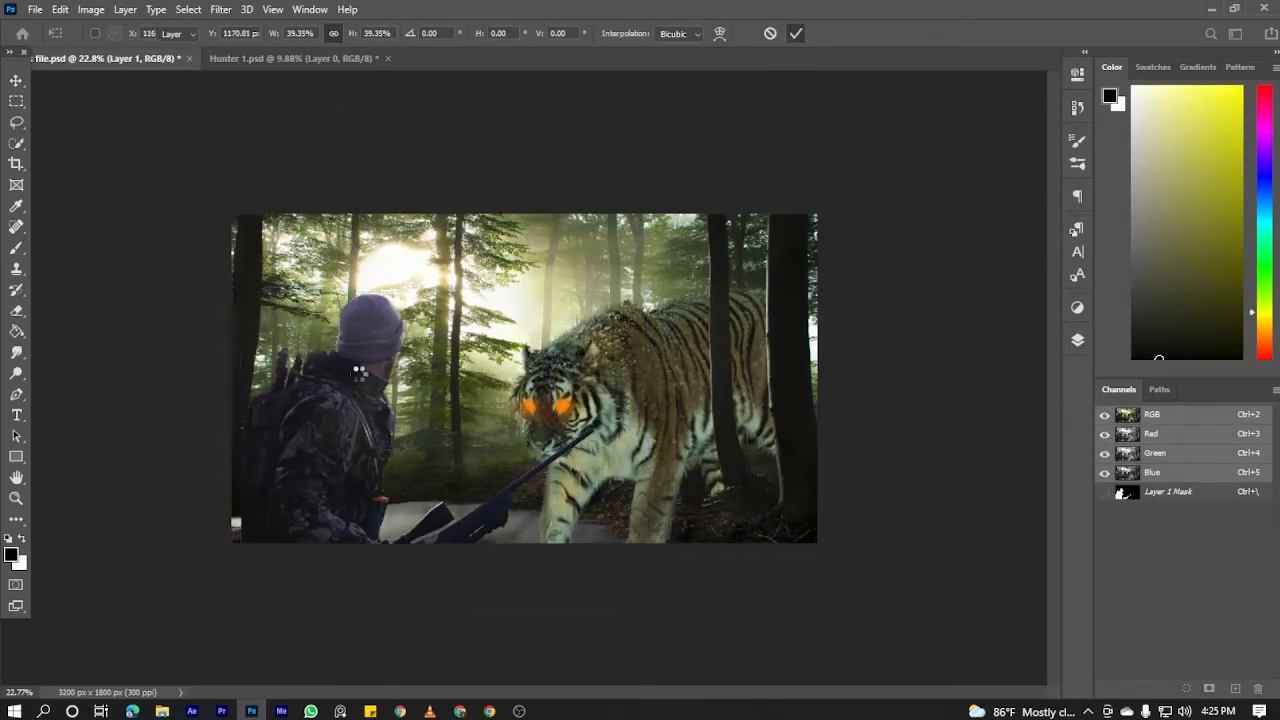
Scale the hunter down further and move him into the scene's lower-left corner, with the rifle clear of the tiger
scroll(581, 512, "down", 5)
left_click(1077, 341)
scroll(460, 513, "up", 3)
left_click_drag(460, 513, 446, 513)
key("ctrl+t")
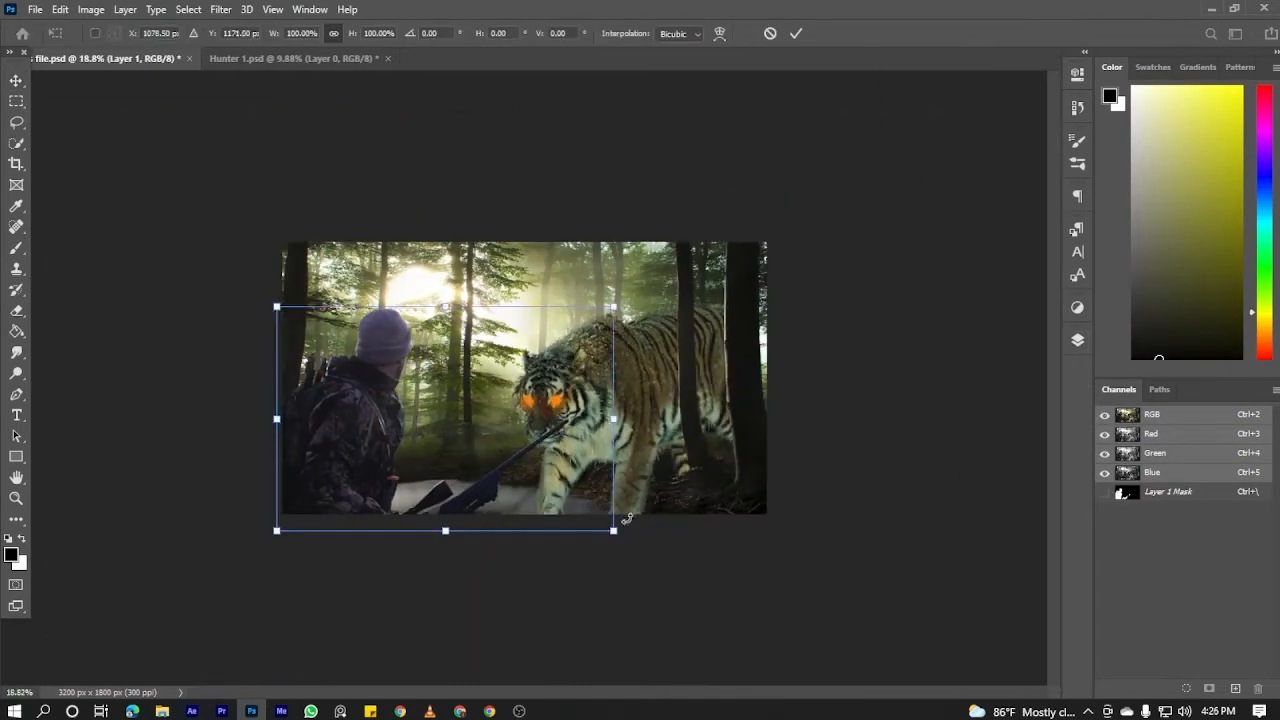
left_click_drag(614, 531, 514, 464)
left_click_drag(368, 370, 374, 426)
left_click_drag(520, 363, 506, 371)
left_click(796, 34)
Move the hunter layer to the top of the layer stack and collapse the taiger group
scroll(800, 200, "up", 5)
scroll(800, 200, "down", 4)
left_click(1077, 341)
left_click_drag(980, 408, 1004, 150)
left_click(902, 187)
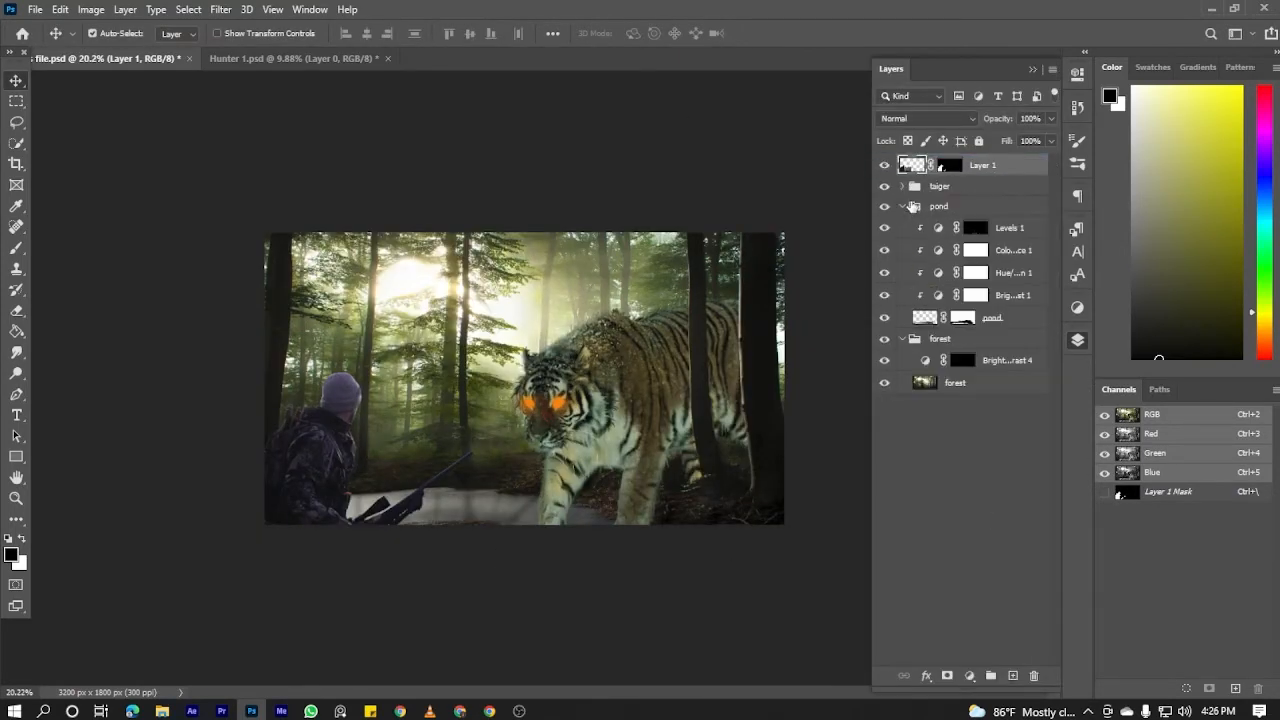
Collapse the pond and forest groups and save the document
left_click(902, 206)
left_click(902, 227)
left_click(975, 560)
left_click(1140, 614)
key("ctrl+s")
Add a Hue/Saturation adjustment clipped to the hunter layer with the saturation at -62
left_click(1077, 341)
left_click(969, 677)
left_click(1012, 518)
left_click_drag(940, 214, 880, 216)
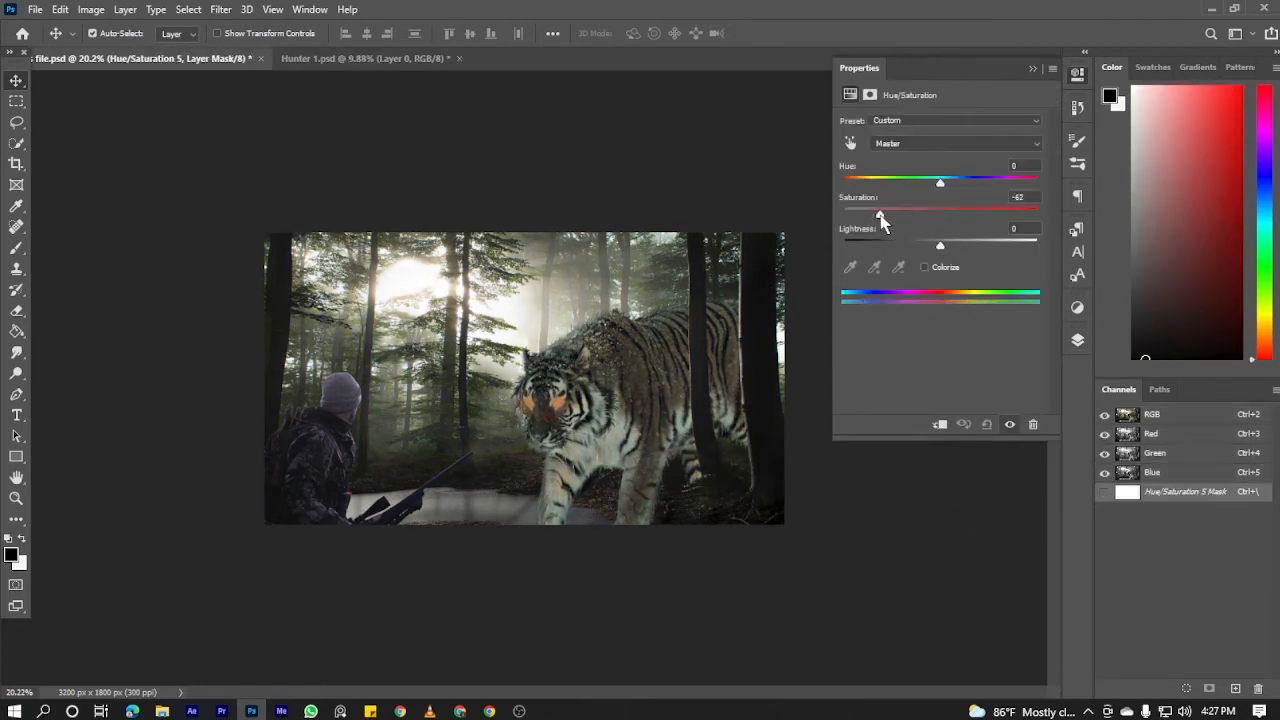
left_click(940, 424)
Add a Brightness/Contrast adjustment clipped to the hunter and lower its brightness
left_click(1077, 341)
left_click(969, 677)
left_click(1010, 442)
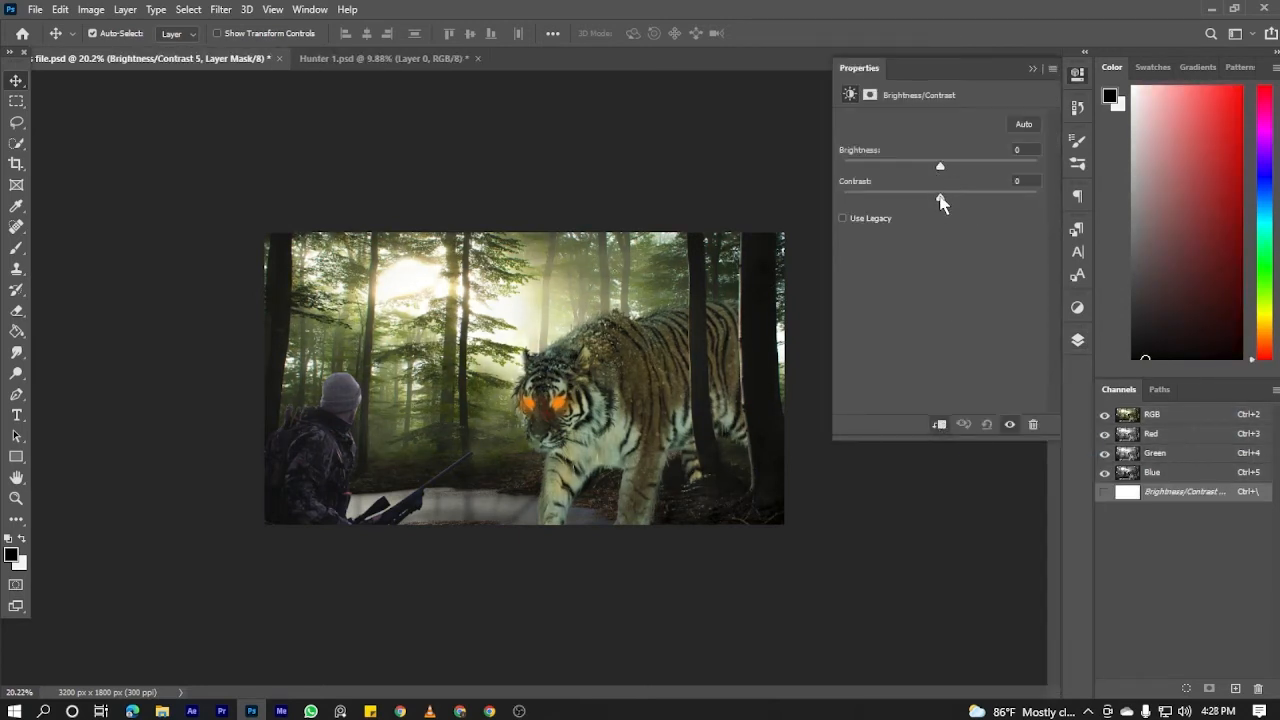
left_click_drag(940, 166, 902, 168)
left_click(1079, 341)
left_click(968, 678)
left_click(1010, 549)
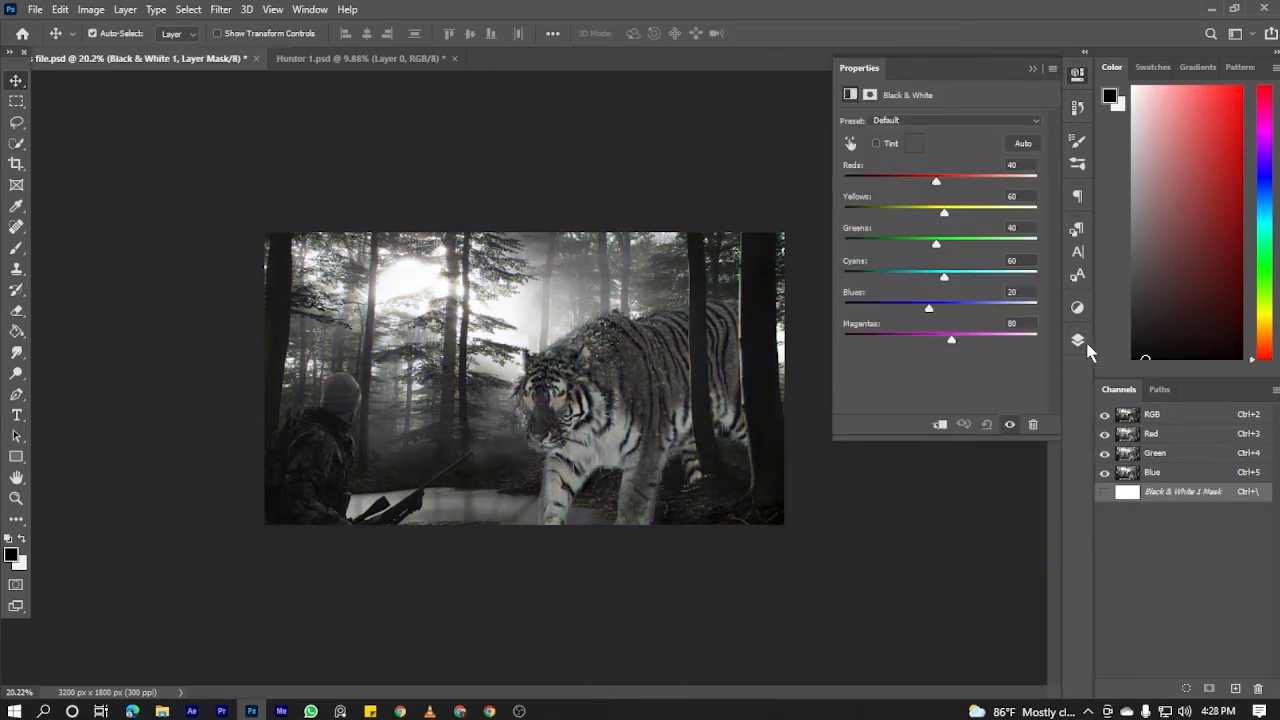
left_click(1079, 341)
key("Delete")
Add a Color Balance adjustment clipped to the hunter, with the shadows shifted toward yellow to about -25
left_click(967, 678)
left_click(1008, 535)
left_click(933, 123)
left_click(935, 136)
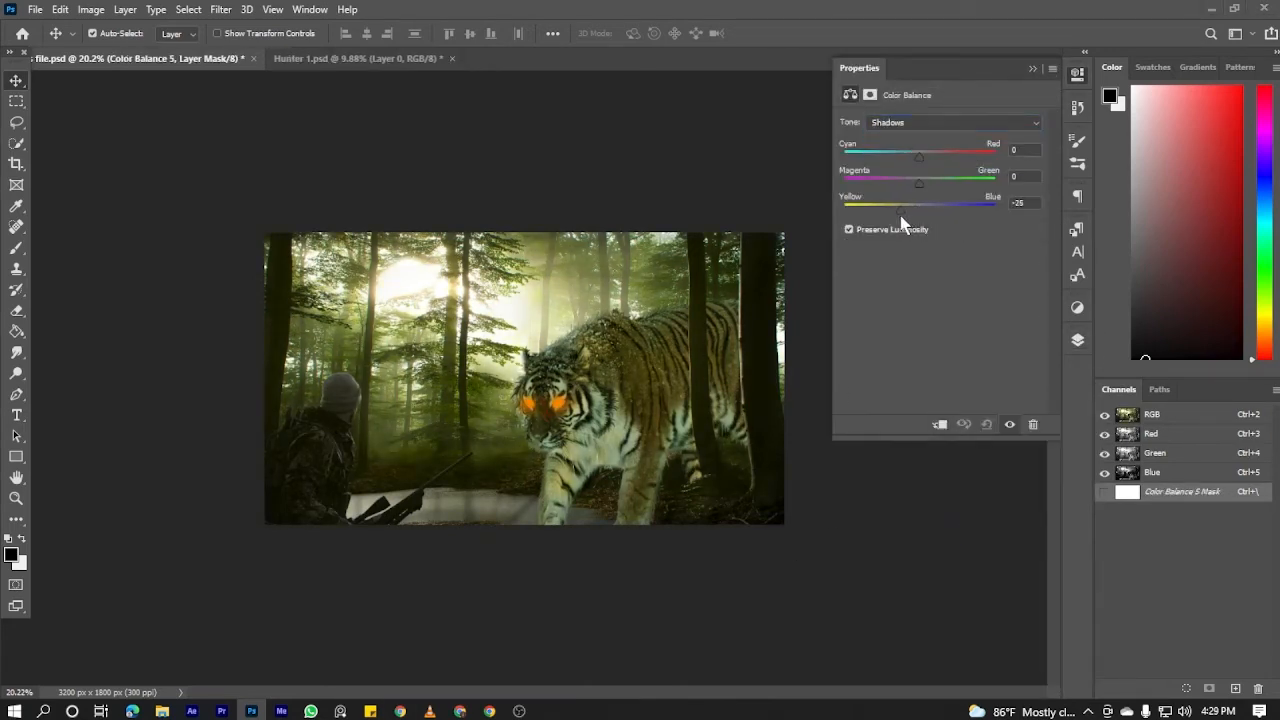
left_click(939, 425)
Refine the hunter's Color Balance to -23 yellow-blue in the shadows and -6 cyan-red in the midtones
left_click(1078, 341)
double_click(921, 163)
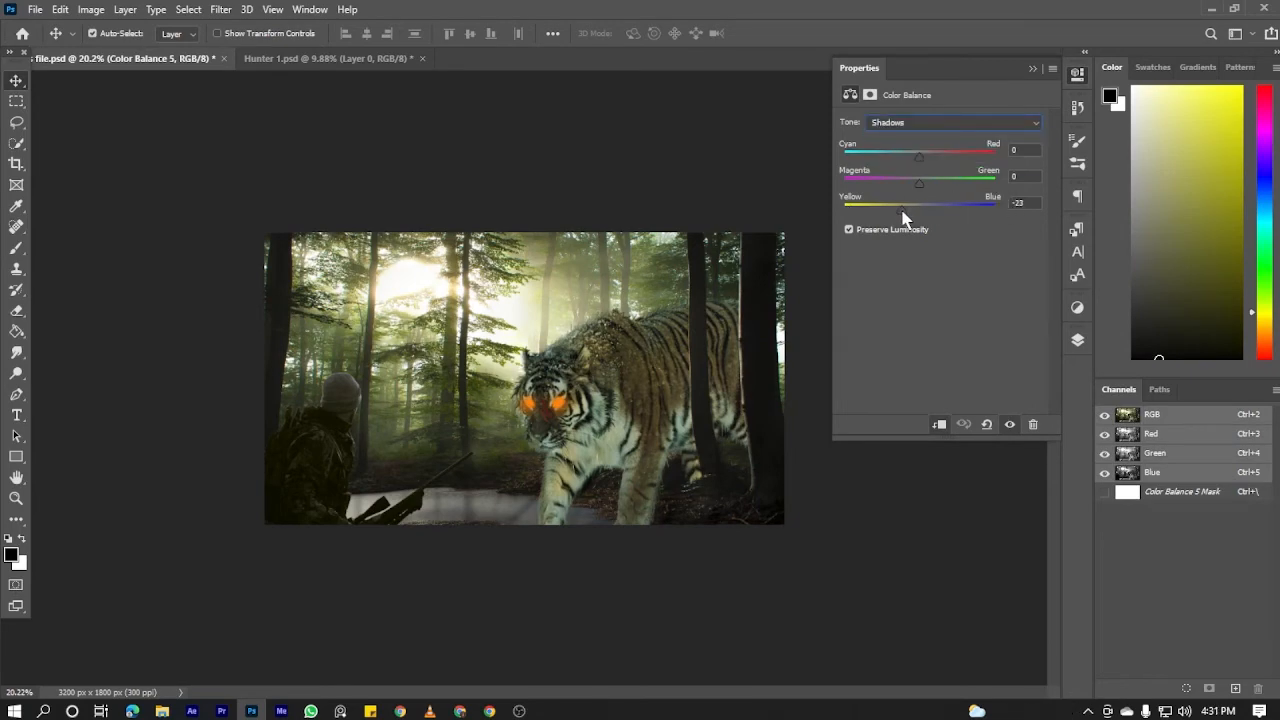
left_click(920, 123)
left_click(921, 150)
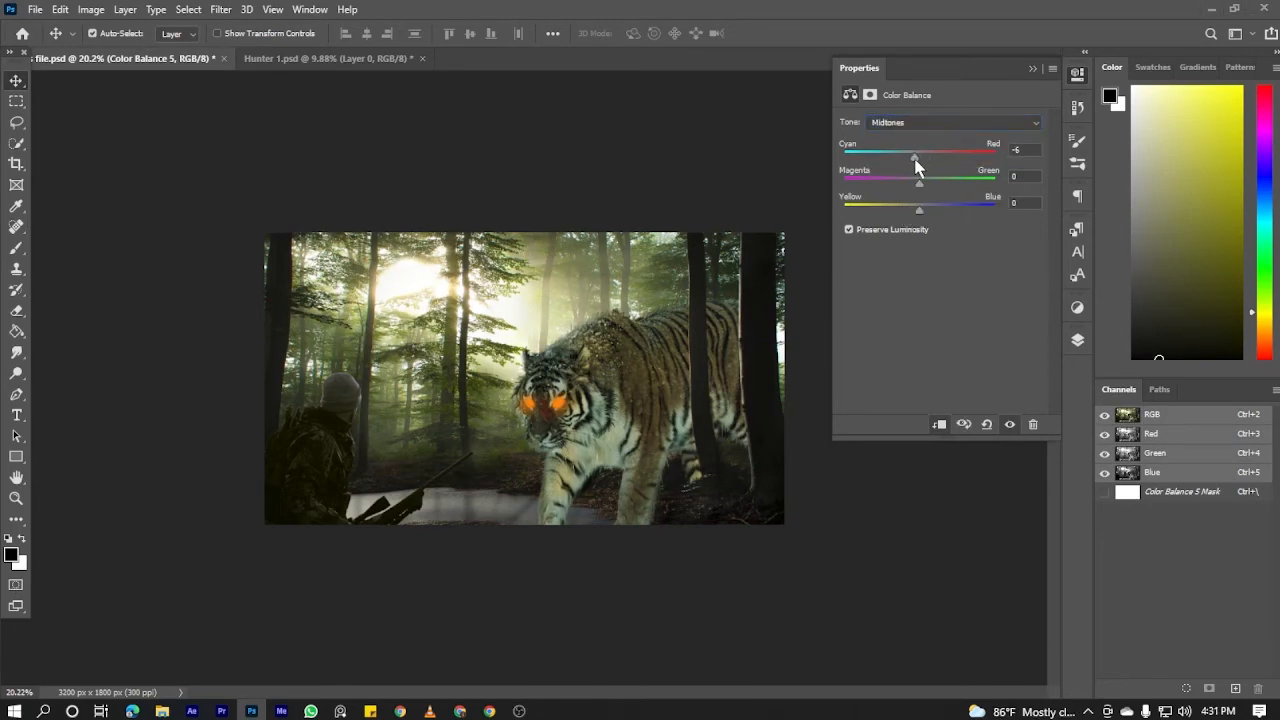
Add an Exposure adjustment of +2.30 clipped to the hunter and invert its mask to black
left_click(694, 611)
left_click(969, 677)
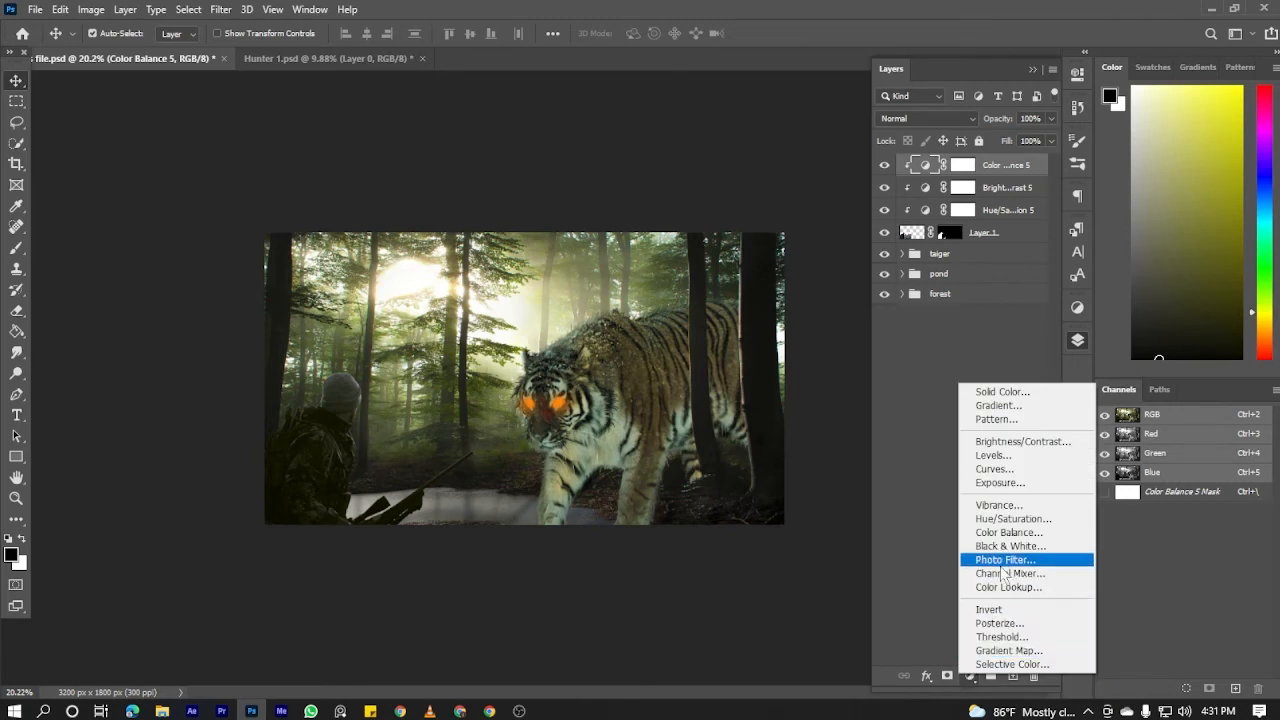
left_click(1000, 482)
left_click_drag(932, 172, 973, 179)
left_click(1028, 146)
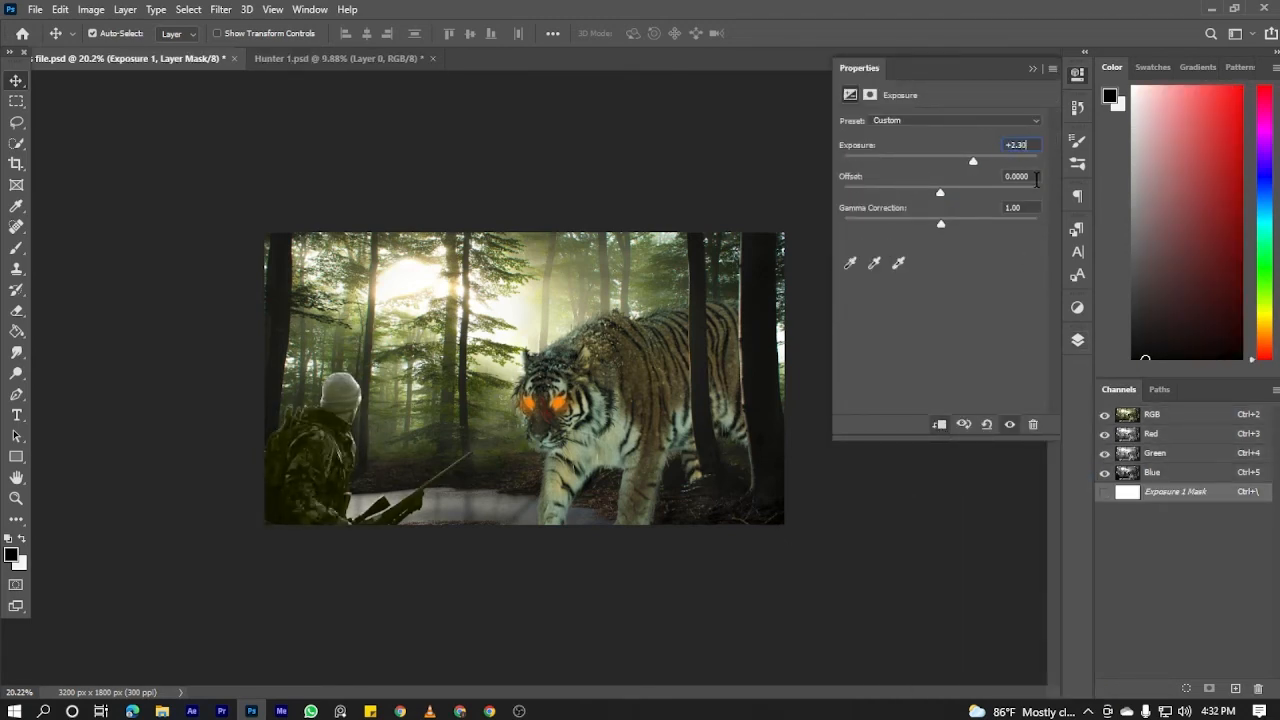
left_click(1033, 69)
left_click(1077, 340)
key("ctrl+i")
Paint white on the Exposure mask along the light-facing edge of the hunter's hat and face
scroll(289, 474, "up", 7)
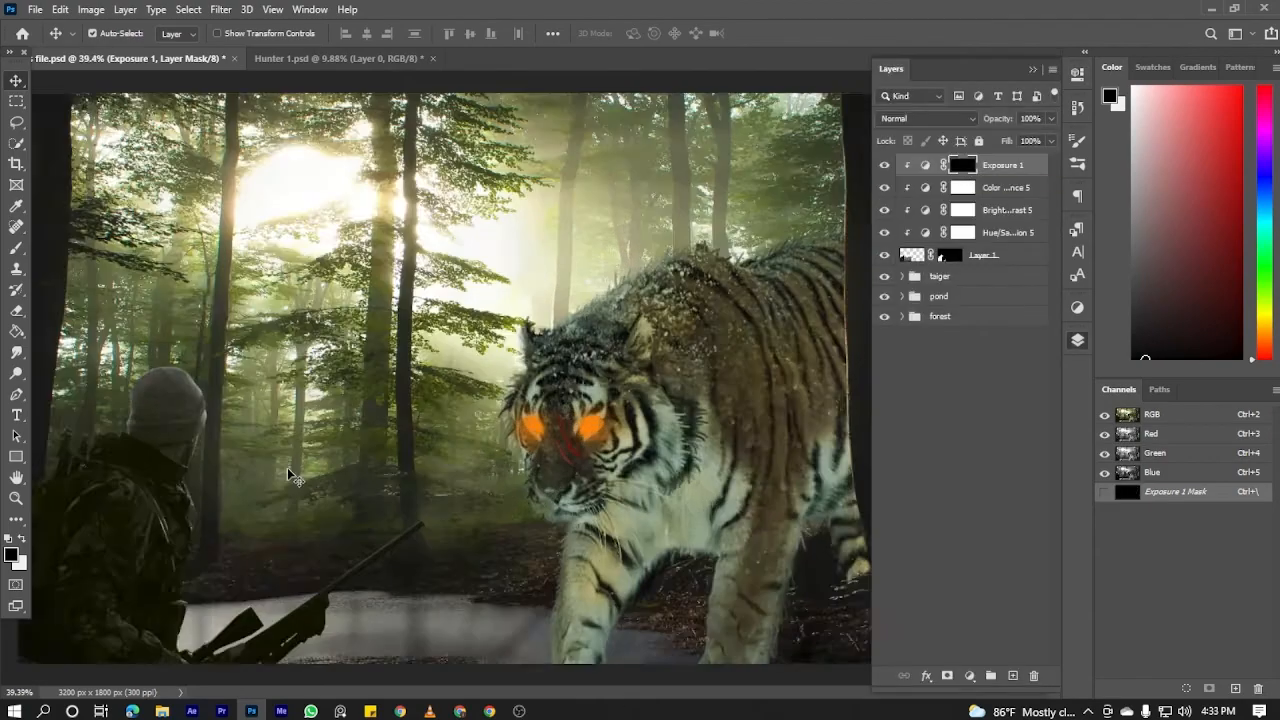
left_click_drag(289, 474, 689, 297)
scroll(689, 297, "up", 3)
key("b")
scroll(560, 215, "up", 6)
scroll(538, 255, "up", 2)
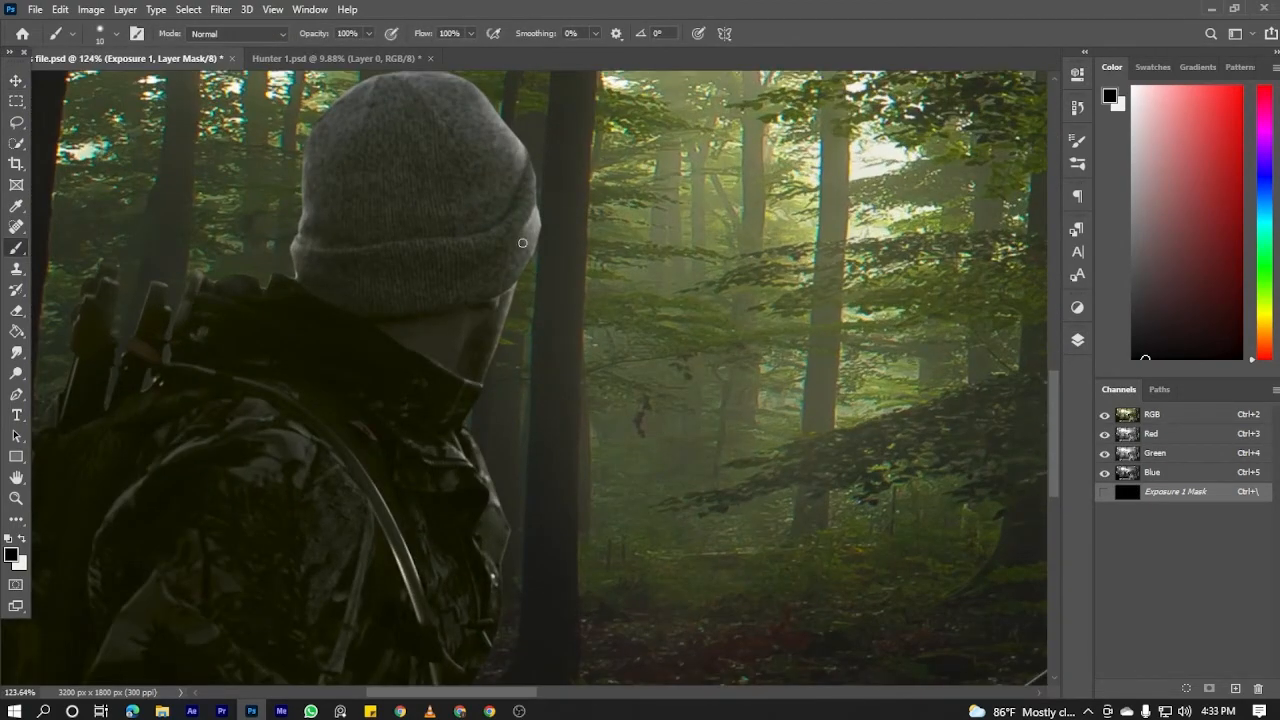
key("x")
left_click_drag(534, 226, 495, 325)
left_click_drag(352, 53, 361, 53)
scroll(537, 256, "up", 6)
left_click_drag(537, 228, 466, 491)
Paint soft highlights on the Exposure mask over the hunter's collar and jacket with a 35 px brush at 17% flow
key("bracketright")
key("bracketright")
key("bracketright")
key("bracketright")
key("bracketright")
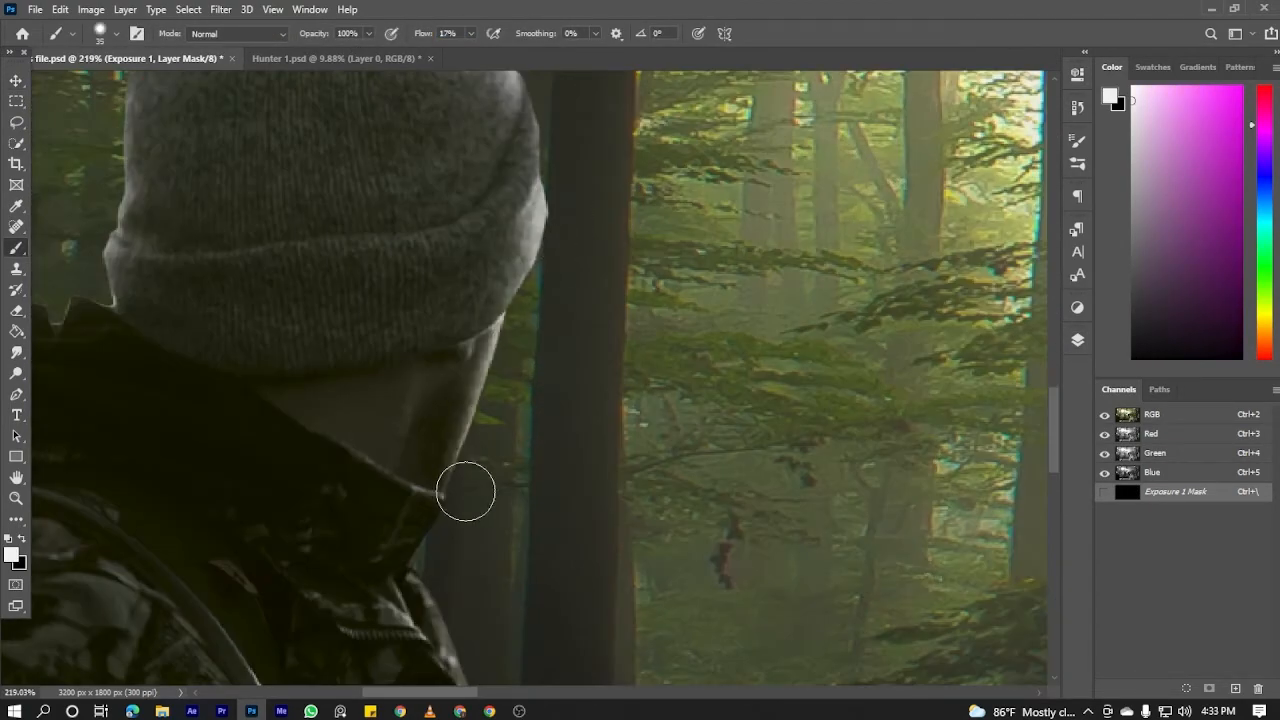
left_click_drag(428, 608, 308, 356)
left_click_drag(394, 509, 347, 318)
left_click_drag(300, 165, 318, 440)
left_click_drag(384, 520, 412, 165)
left_click_drag(400, 480, 454, 202)
mouse_move(400, 385)
left_mouse_down()
mouse_move(660, 175)
mouse_move(129, 468)
left_mouse_up()
mouse_move(543, 326)
left_mouse_down()
mouse_move(771, 160)
mouse_move(325, 414)
left_mouse_up()
left_click_drag(612, 217, 272, 453)
left_click_drag(170, 560, 520, 130)
left_click_drag(304, 463, 354, 37)
scroll(380, 120, "down", 20)
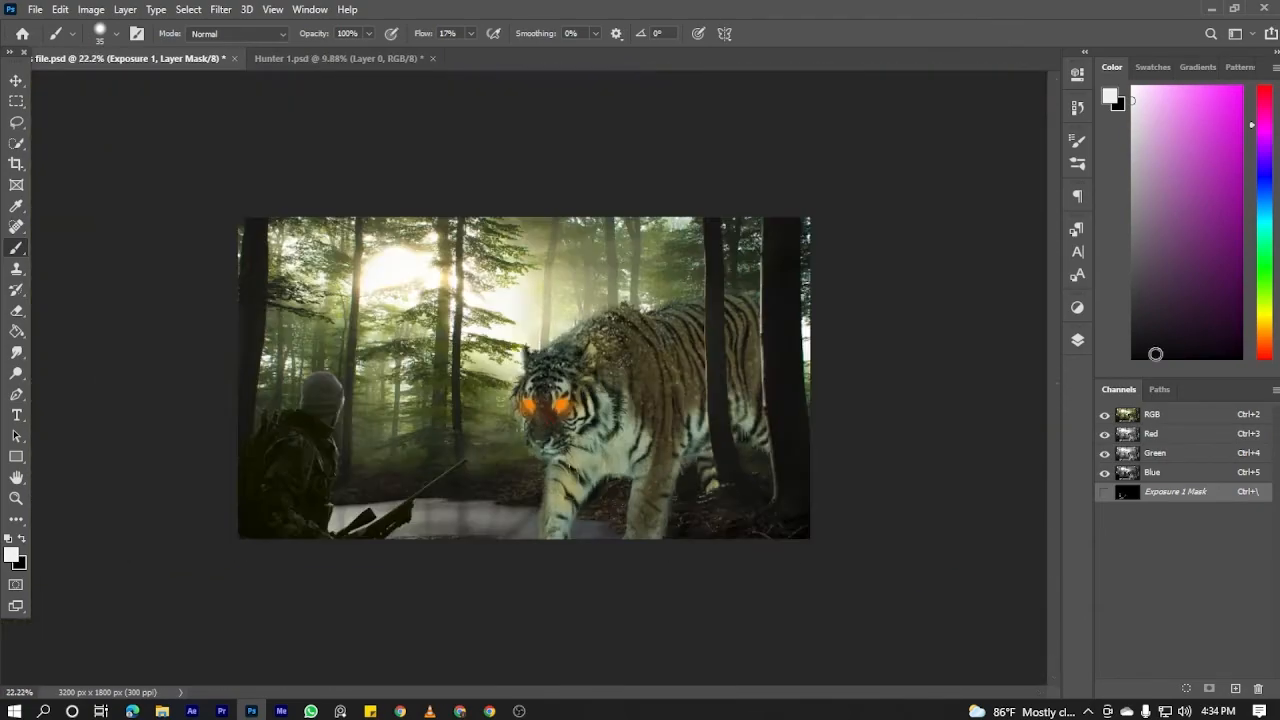
Add a Levels adjustment clipped to the hunter that strongly darkens him, and invert its mask
left_click(1077, 340)
left_click(971, 679)
left_click(1006, 458)
scroll(700, 390, "up", 1)
left_click_drag(1040, 281, 951, 288)
key("ctrl+i")
scroll(760, 330, "down", 3)
left_click(1078, 342)
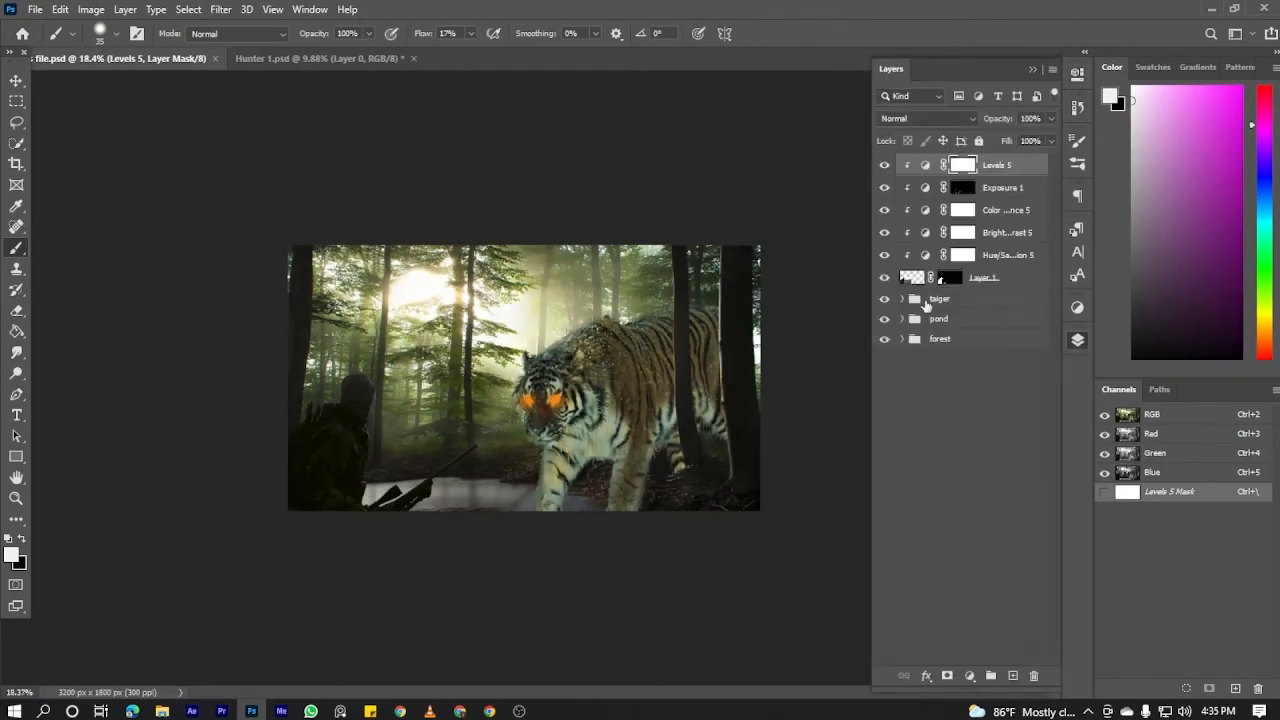
Paint white on the Levels mask with a soft 200 px brush to darken the hunter's body away from the light
scroll(345, 440, "up", 9)
left_click_drag(286, 575, 640, 418)
key("]")
key("]")
key("]")
key("]")
key("]")
key("]")
key("]")
key("]")
key("]")
key("]")
key("]")
key("]")
left_click_drag(465, 310, 512, 250)
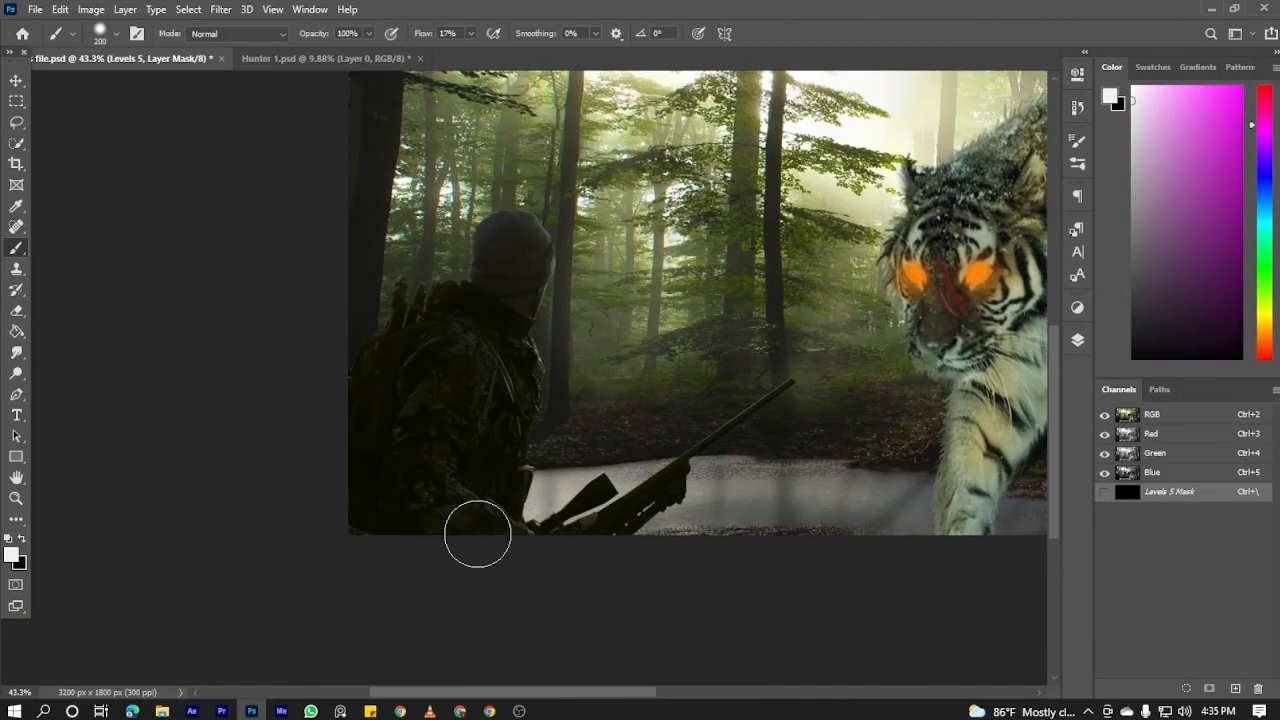
left_click_drag(478, 533, 440, 460)
scroll(440, 440, "down", 4)
Paint fine strokes on the Levels mask with a 3 px black brush to bring back light along the hat's edge
scroll(350, 405, "up", 17)
scroll(506, 354, "up", 4)
key("[")
key("[")
key("[")
key("[")
key("[")
key("[")
key("[")
key("[")
key("[")
key("[")
key("[")
key("[")
key("[")
key("[")
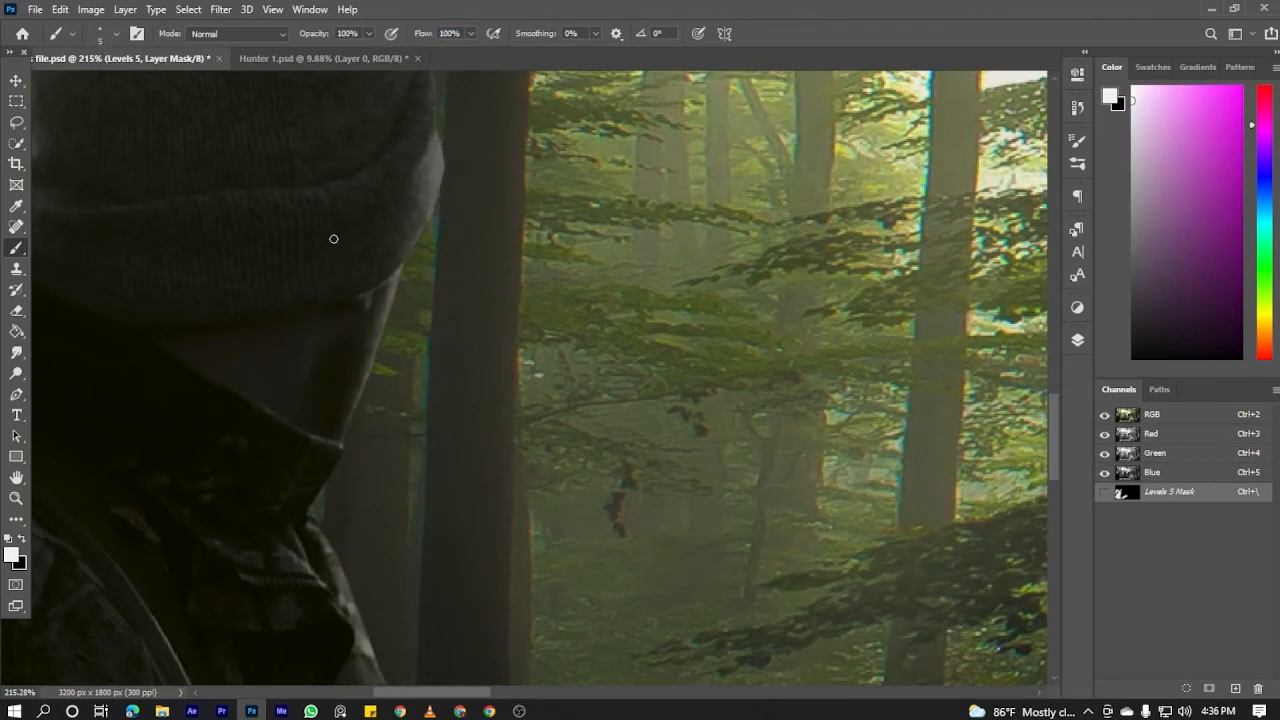
left_click(1078, 340)
left_click_drag(442, 161, 441, 186)
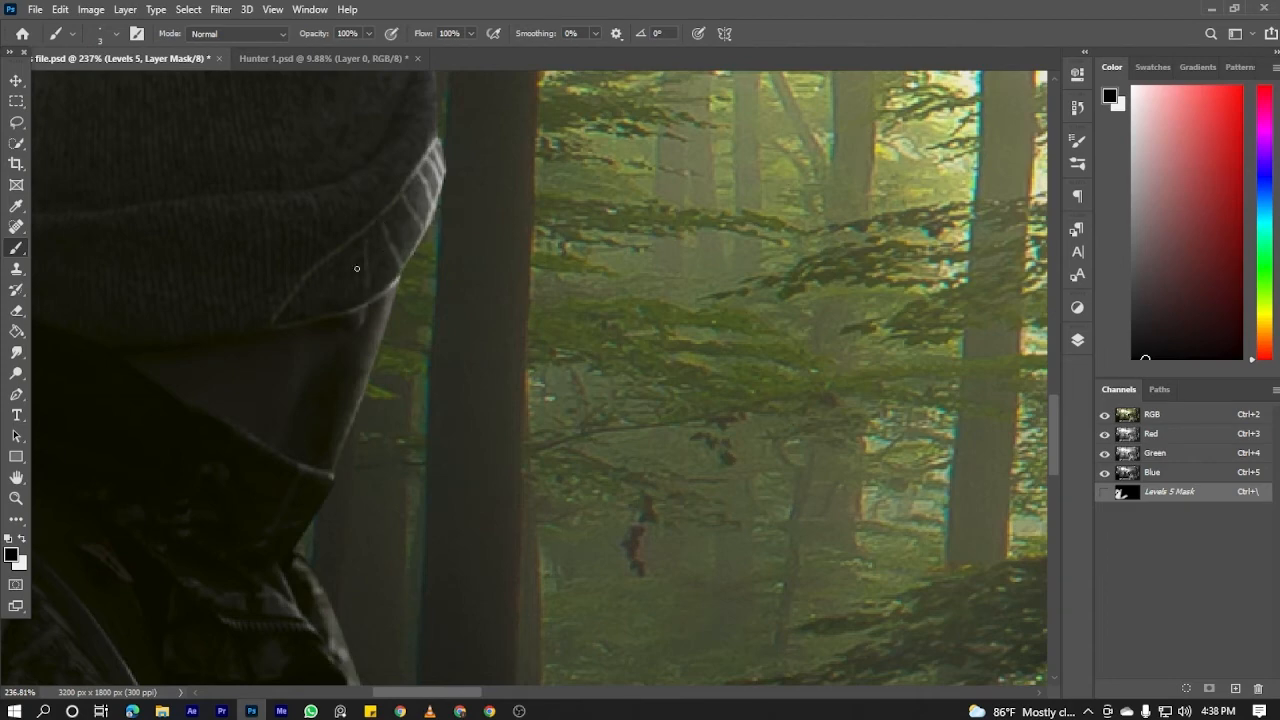
Convert the hunter layer to a smart object and apply a Gaussian Blur to it
scroll(357, 268, "down", 3)
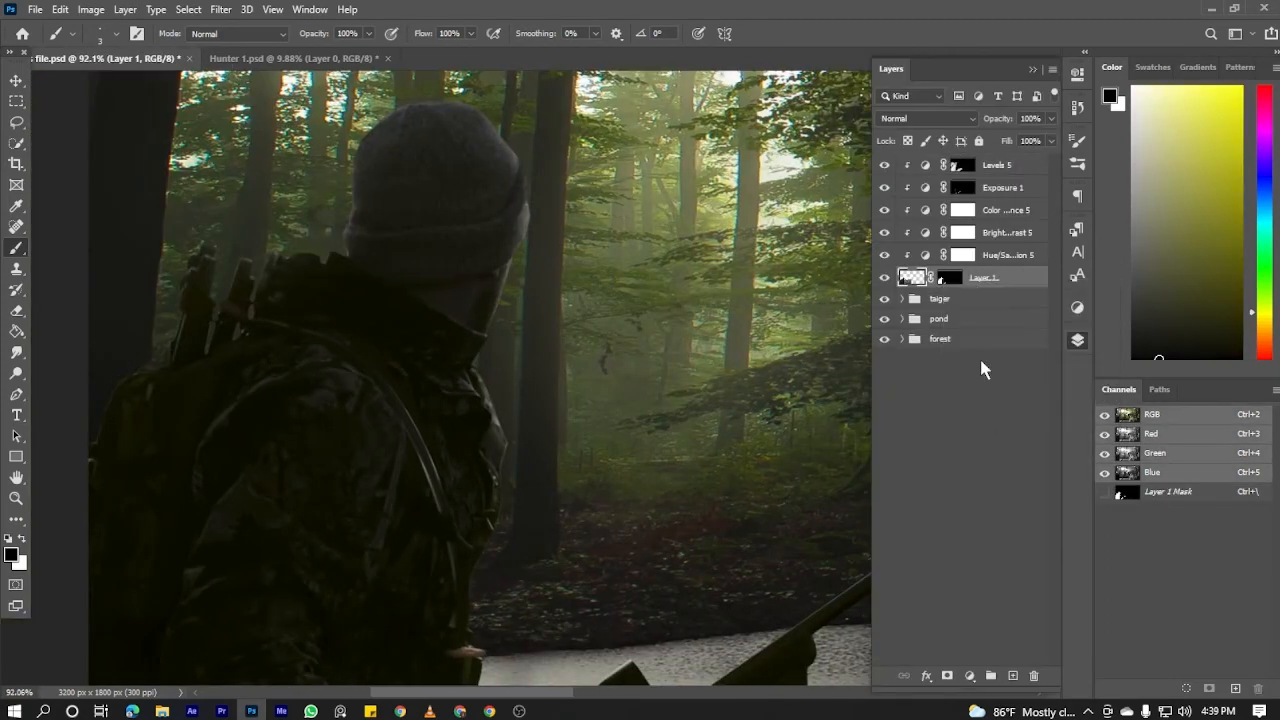
right_click(975, 277)
left_click(1060, 240)
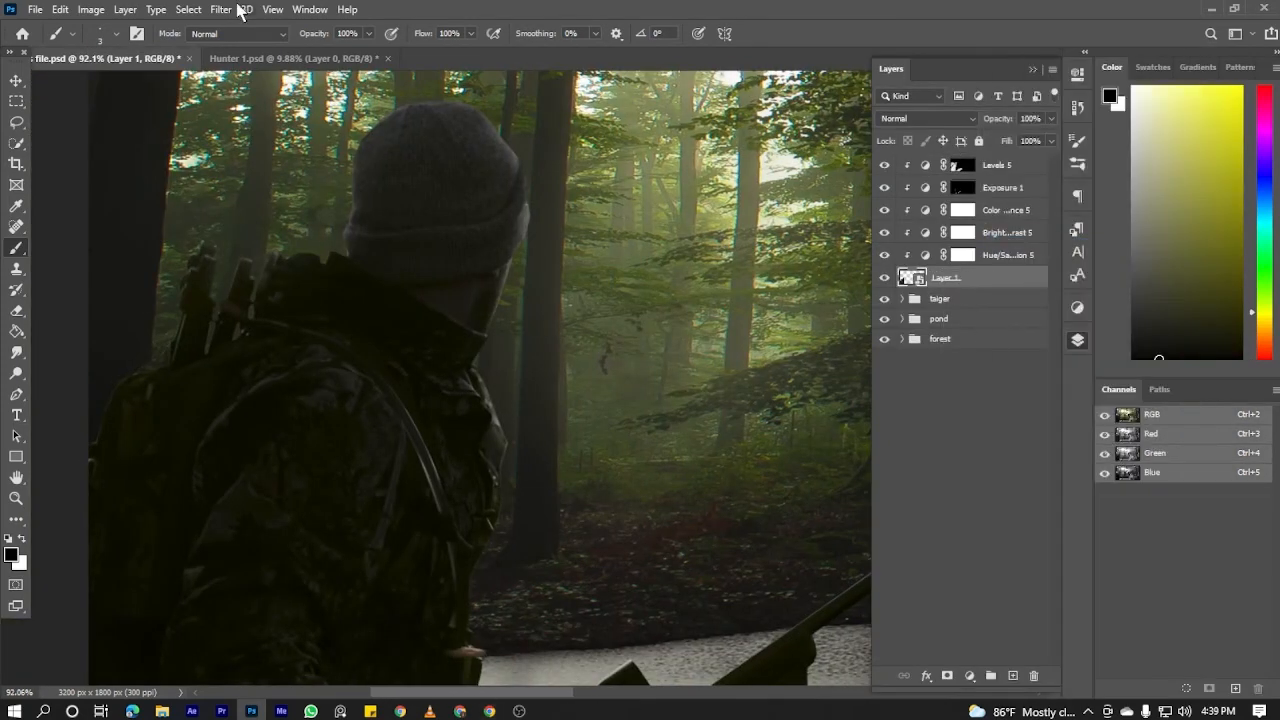
left_click(236, 9)
mouse_move(300, 180)
left_click(466, 252)
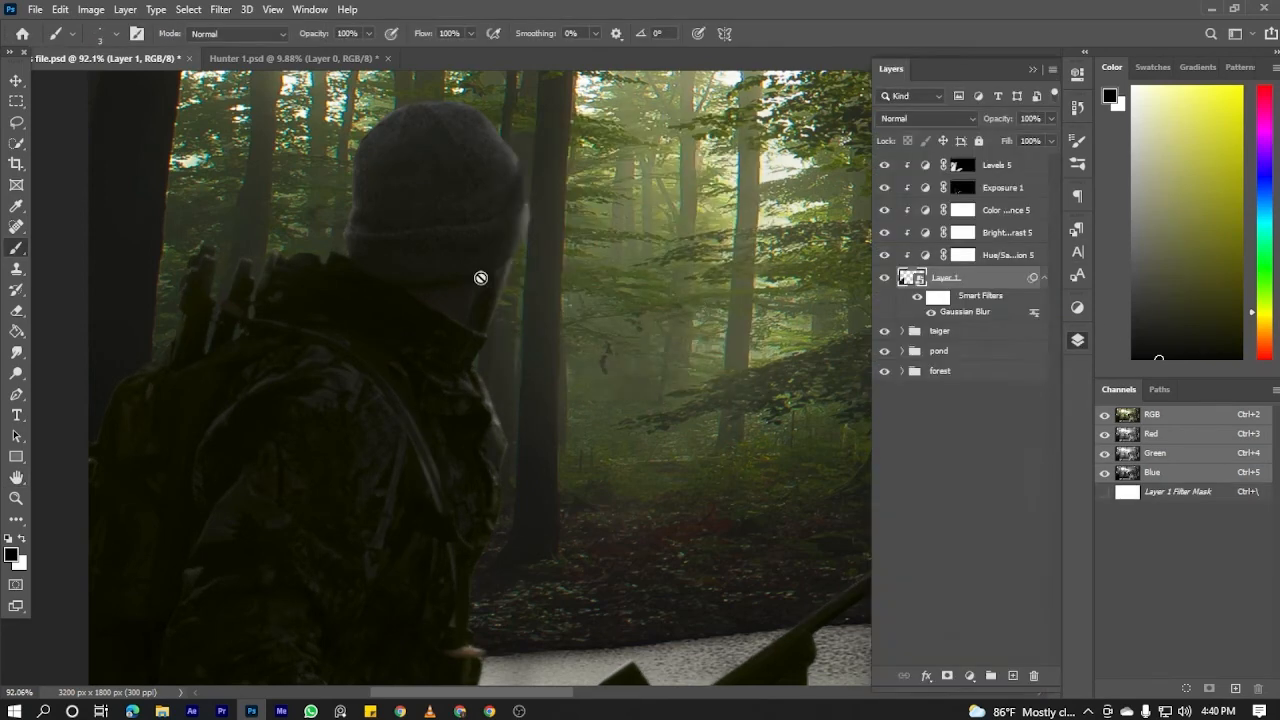
Group the hunter layers as "taiger 2" and name a new layer above the group "color"
key("ctrl+0")
double_click(945, 163)
type("color")
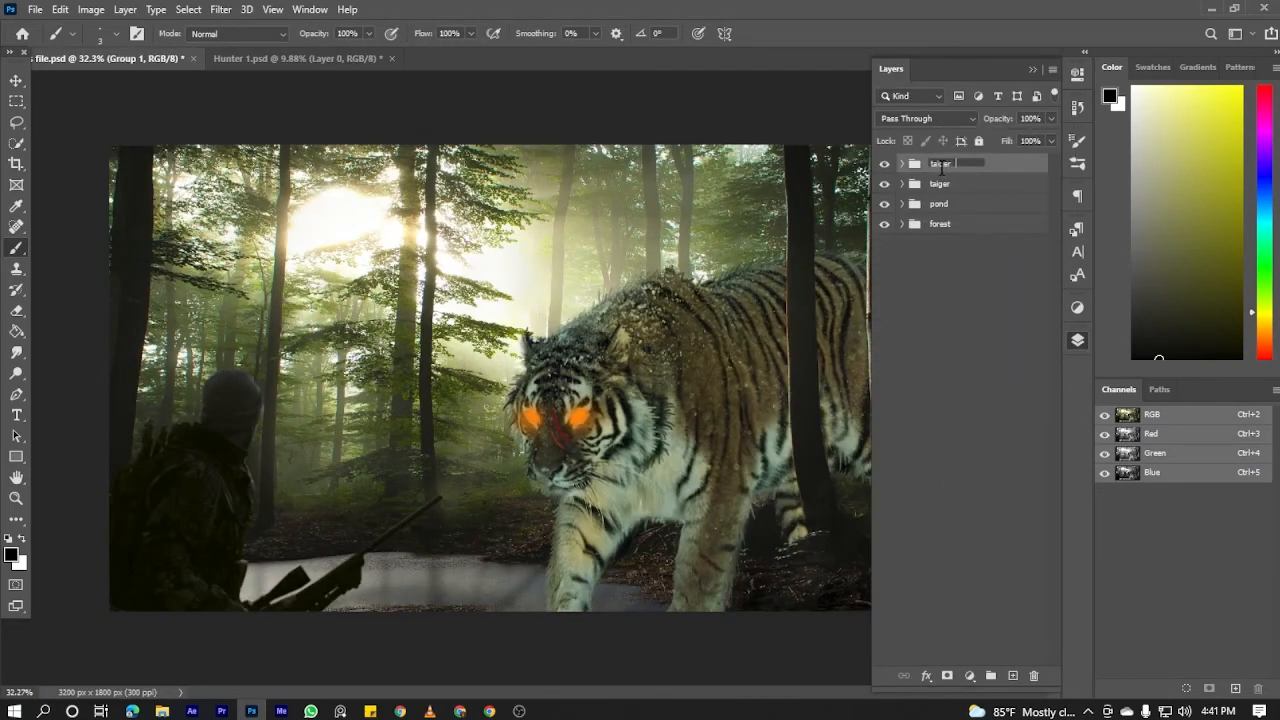
key("Return")
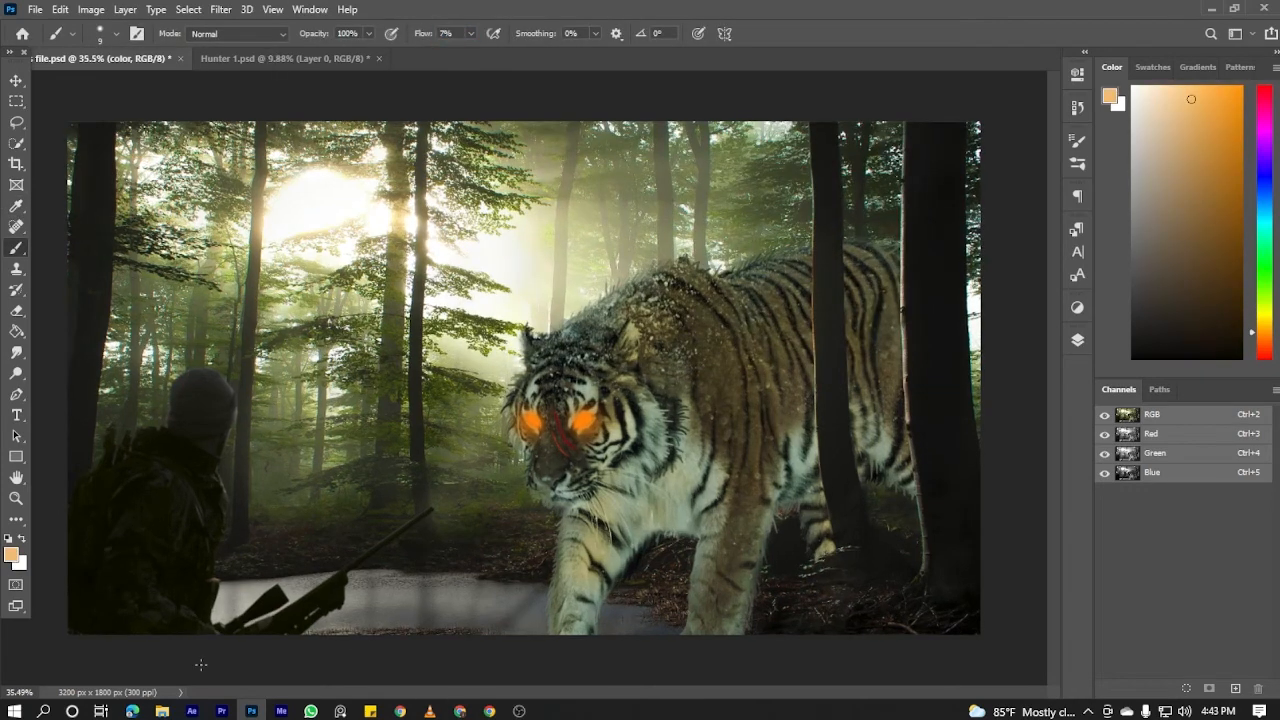
Choose a soft 500 px brush and move the color layer directly beneath the hunter layer, with its smart filters collapsed
left_click(100, 33)
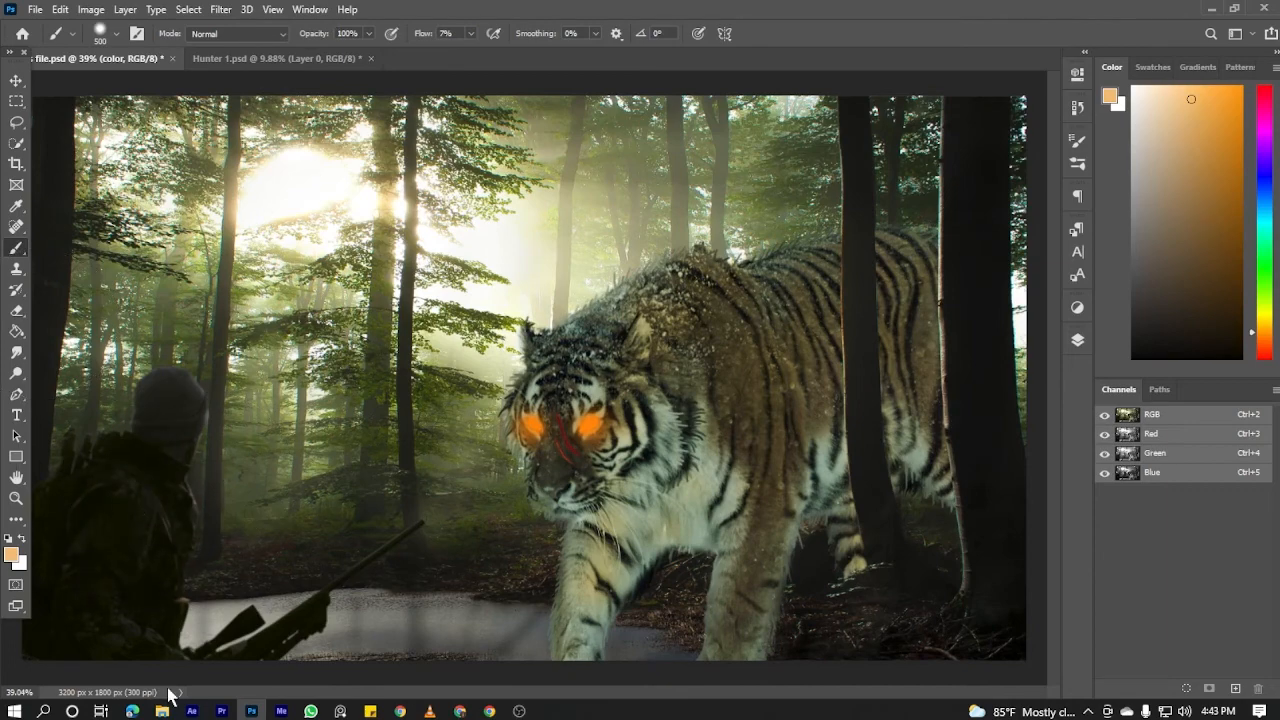
scroll(194, 496, "down", 4)
left_click(1077, 340)
left_click(902, 186)
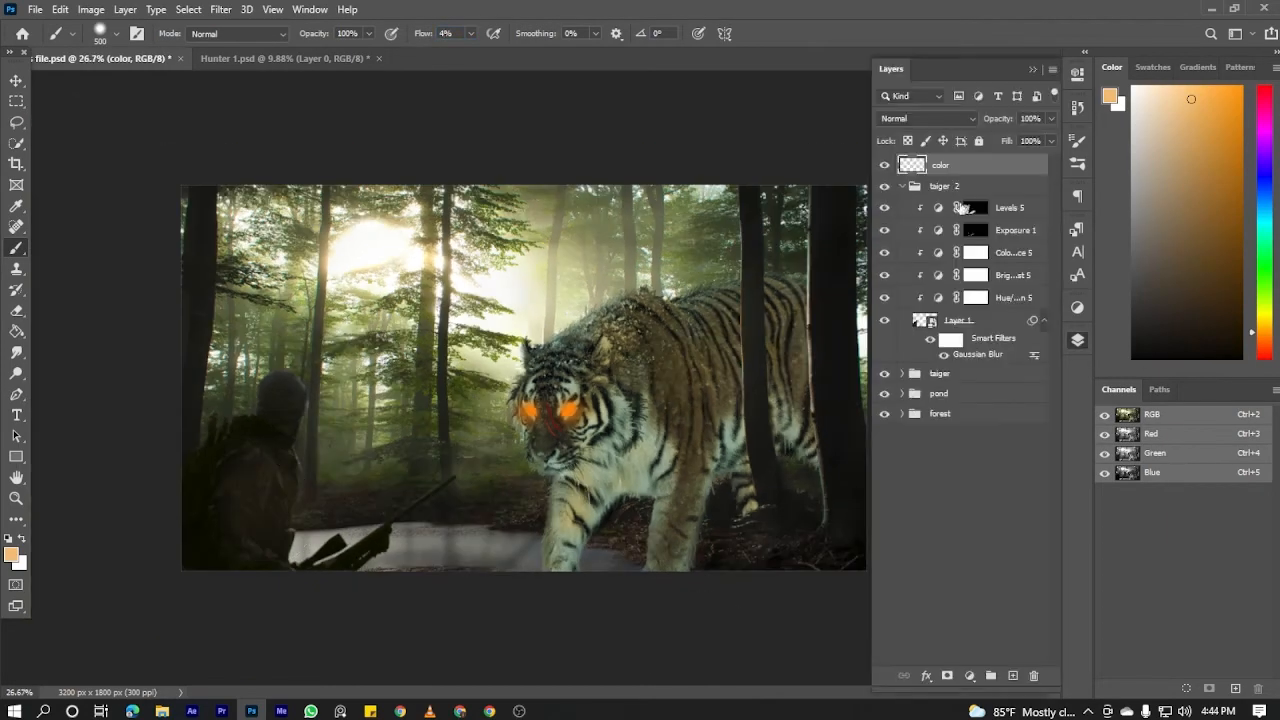
left_click_drag(950, 167, 932, 358)
left_click(1044, 298)
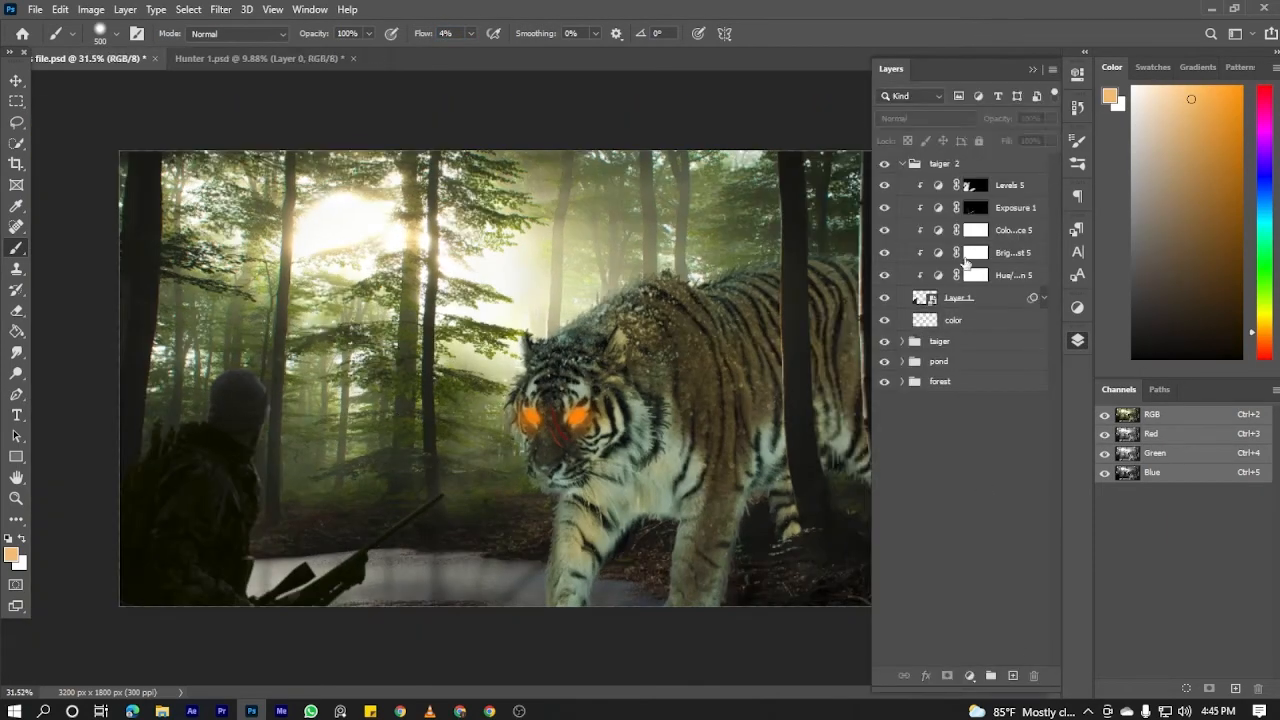
Create a new layer above all groups and name it "all color mod"
key("ctrl+shift+alt+n")
key("F7")
left_click(1078, 342)
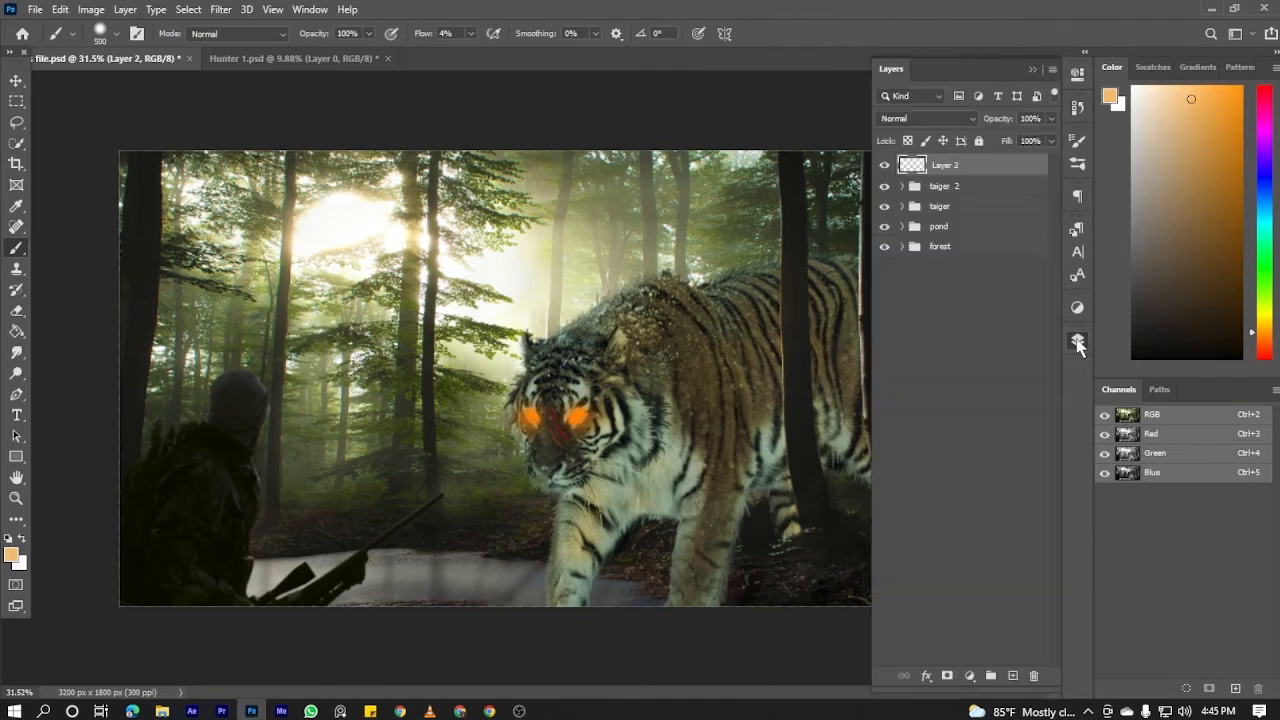
double_click(946, 165)
type("all color mod")
key("Return")
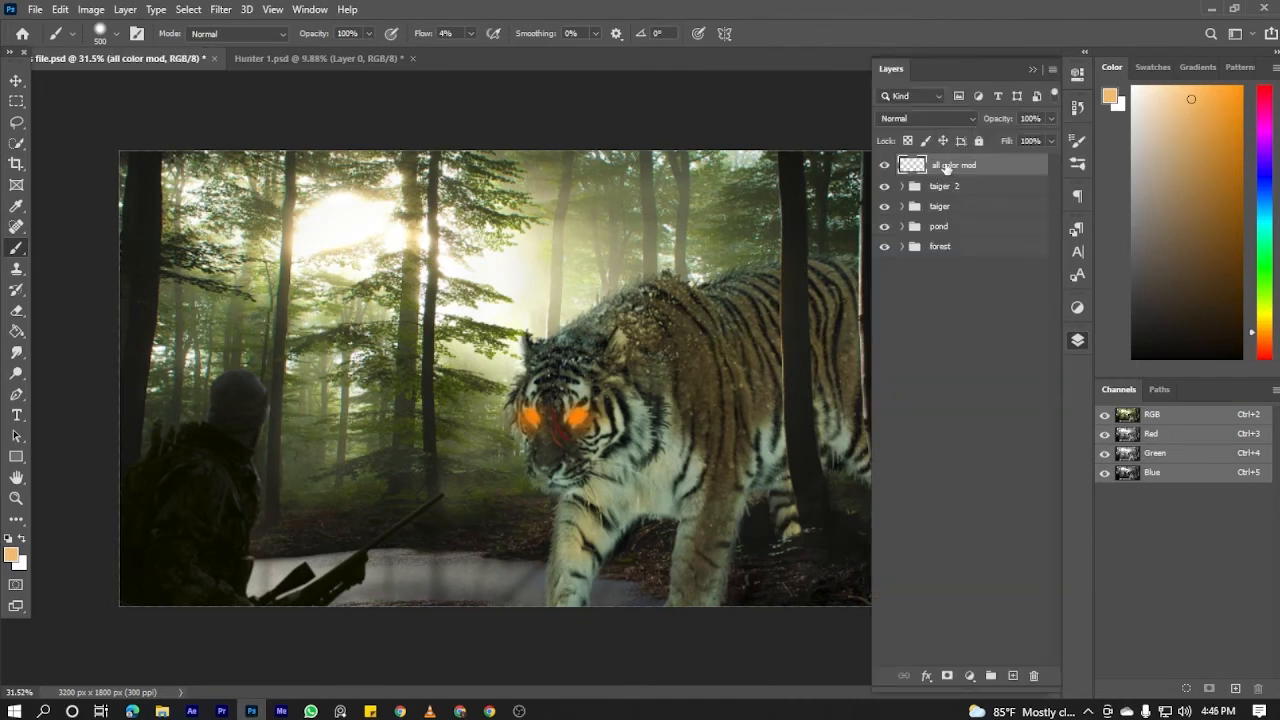
Stamp the visible image into the all color mod layer and convert it for smart filters
left_click(16, 81)
left_click(1077, 341)
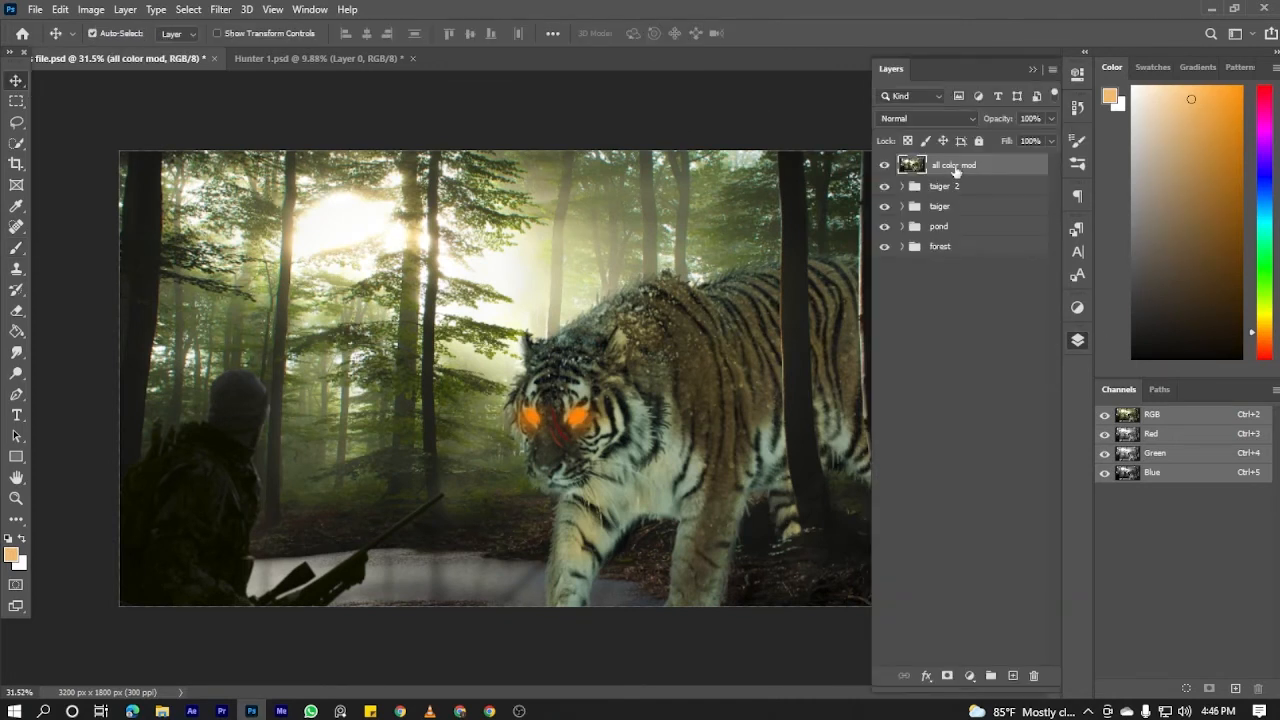
left_click(220, 10)
left_click(278, 49)
left_click(625, 271)
Open the Camera Raw Filter on the all color mod layer and set the Effects vignetting to about -30
left_click(218, 10)
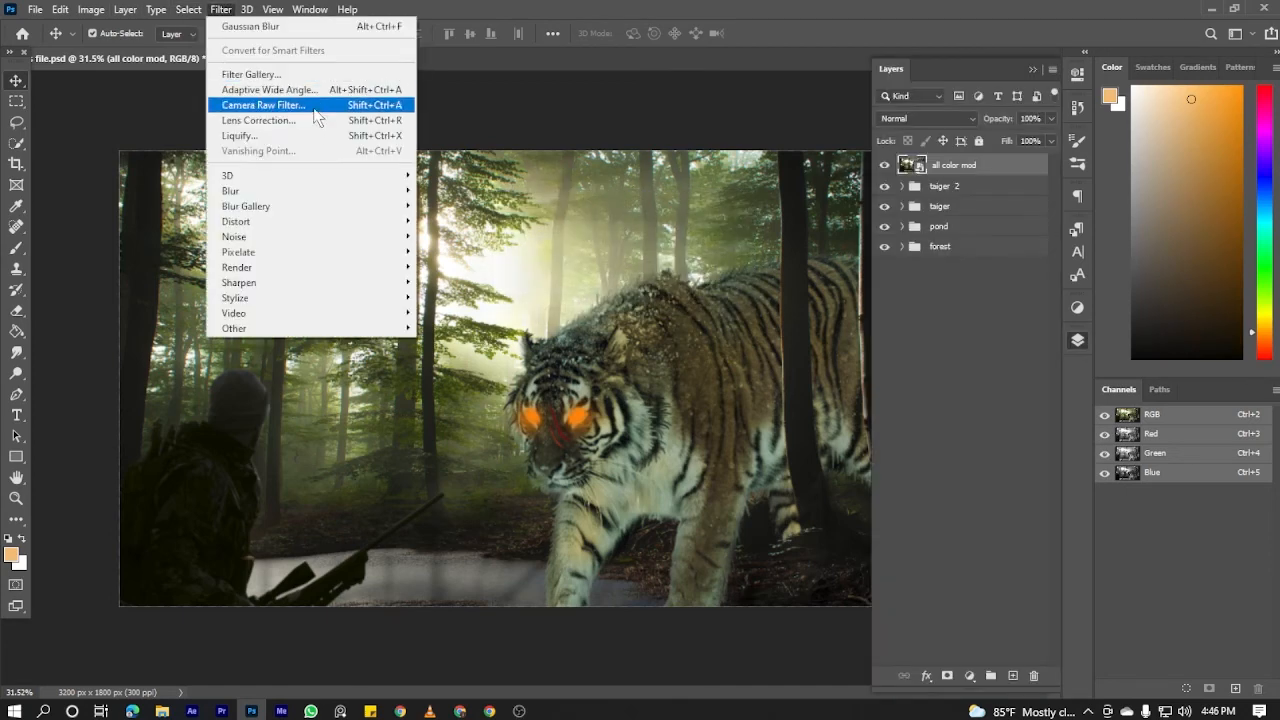
left_click(316, 104)
left_click_drag(1145, 449, 1147, 614)
left_click(954, 597)
left_click(956, 575)
left_click(946, 507)
left_click(953, 473)
left_click_drag(1036, 543, 1010, 543)
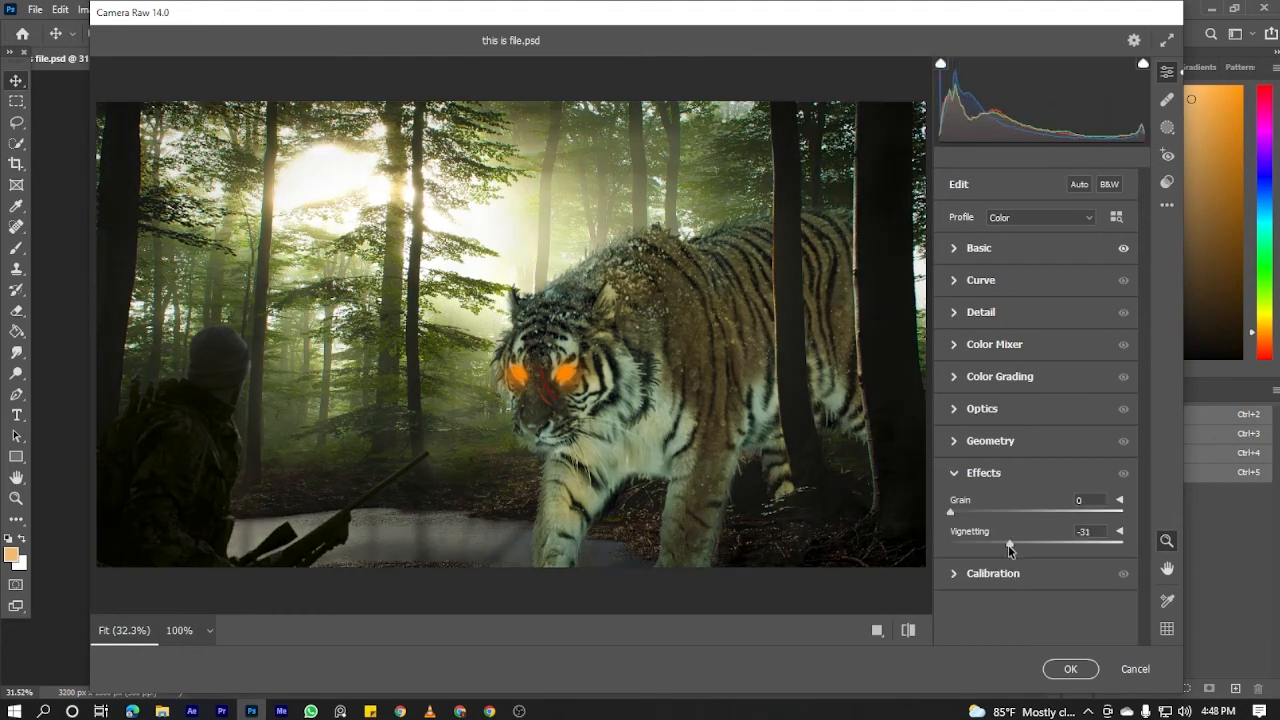
Expand the detailed vignetting options in Camera Raw and fine-tune the vignette's shape
left_click(954, 248)
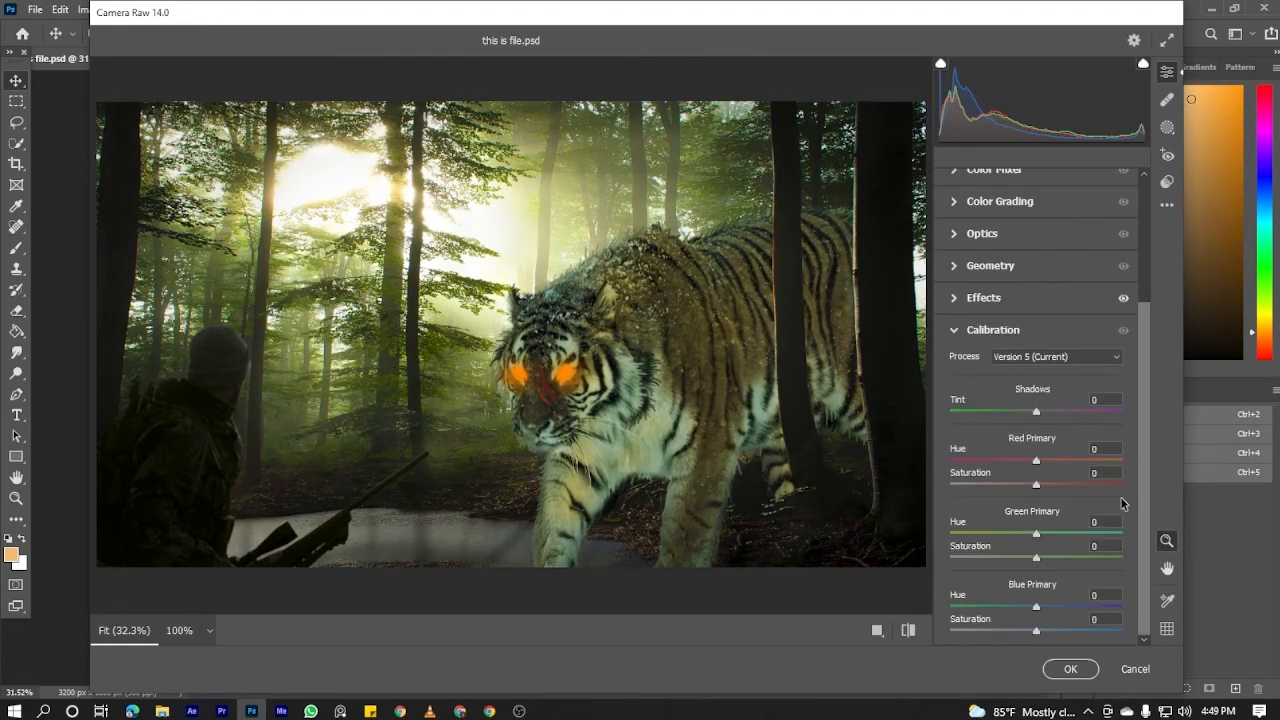
left_click(1043, 406)
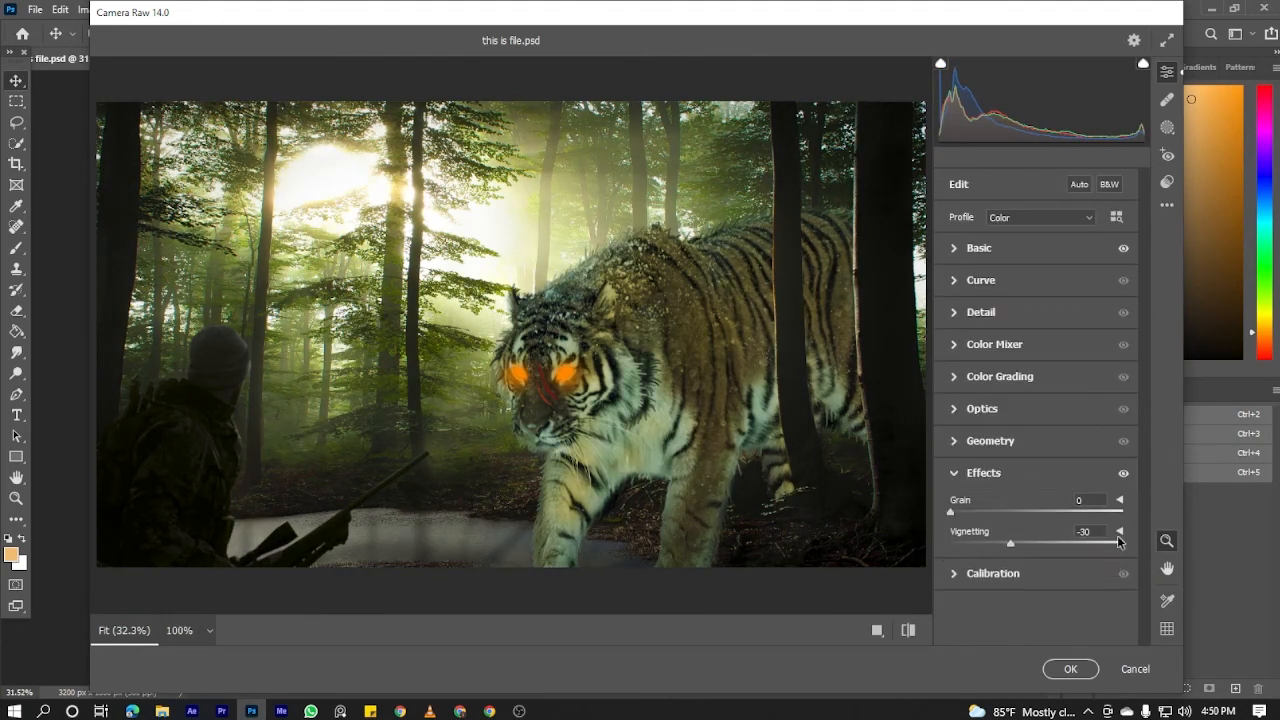
left_click(1120, 531)
left_click_drag(1036, 546, 1069, 546)
scroll(1012, 544, "down", 1)
left_click(988, 398)
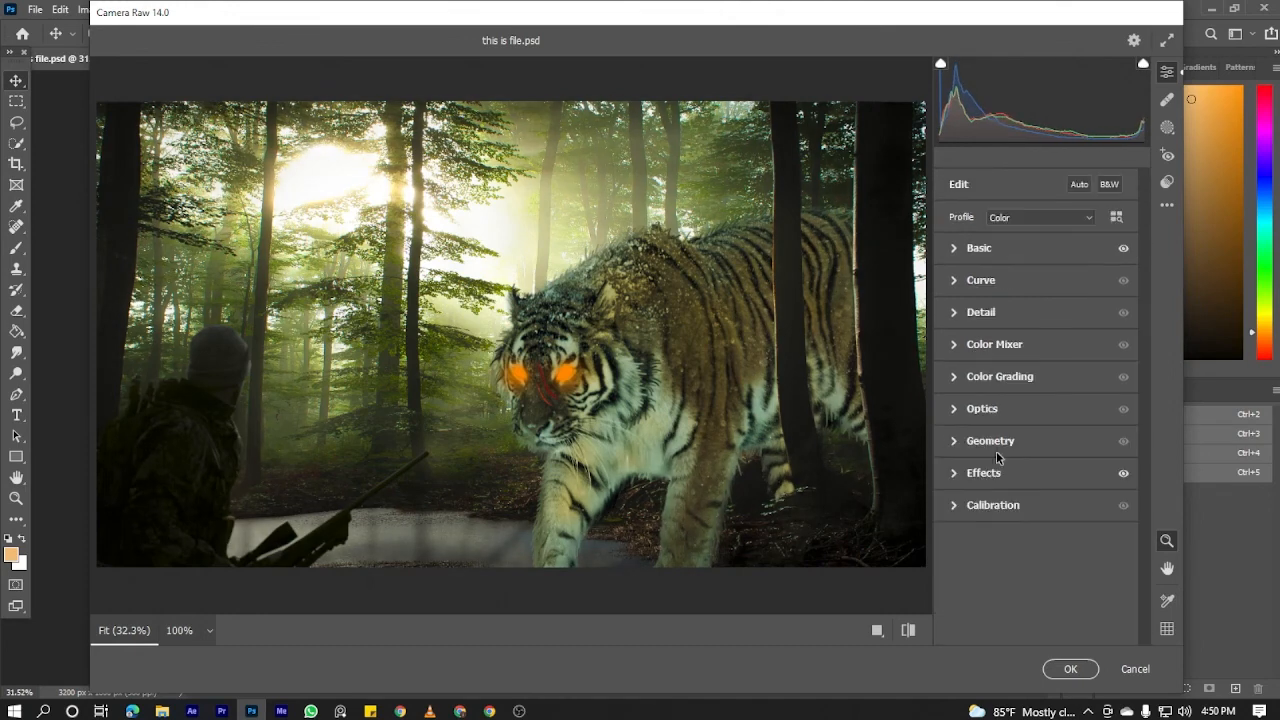
Set the Calibration red primary hue to +7 and green primary hue to +1, and slightly lower the blue primary hue
left_click(1000, 446)
left_click(1003, 600)
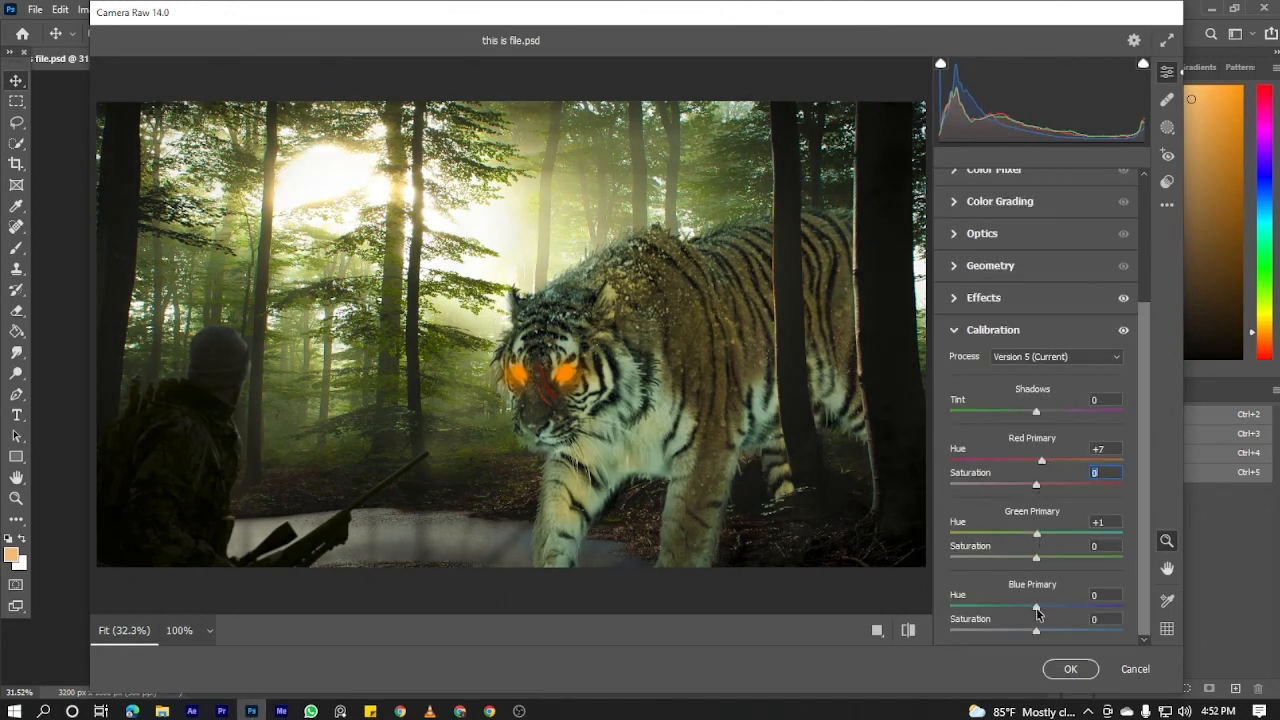
left_click_drag(1037, 610, 1031, 611)
Add a midpoint to the blue channel curve and slightly raise both the midpoint and the black point
scroll(1031, 480, "up", 10)
left_click(1006, 284)
left_click(1069, 306)
left_click_drag(1034, 419, 1034, 411)
left_click_drag(949, 505, 949, 496)
Add a slightly lowered midpoint to the green channel curve, raise its black point a little, and adjust the red channel curve
left_click(1048, 306)
left_click_drag(1036, 418, 1041, 415)
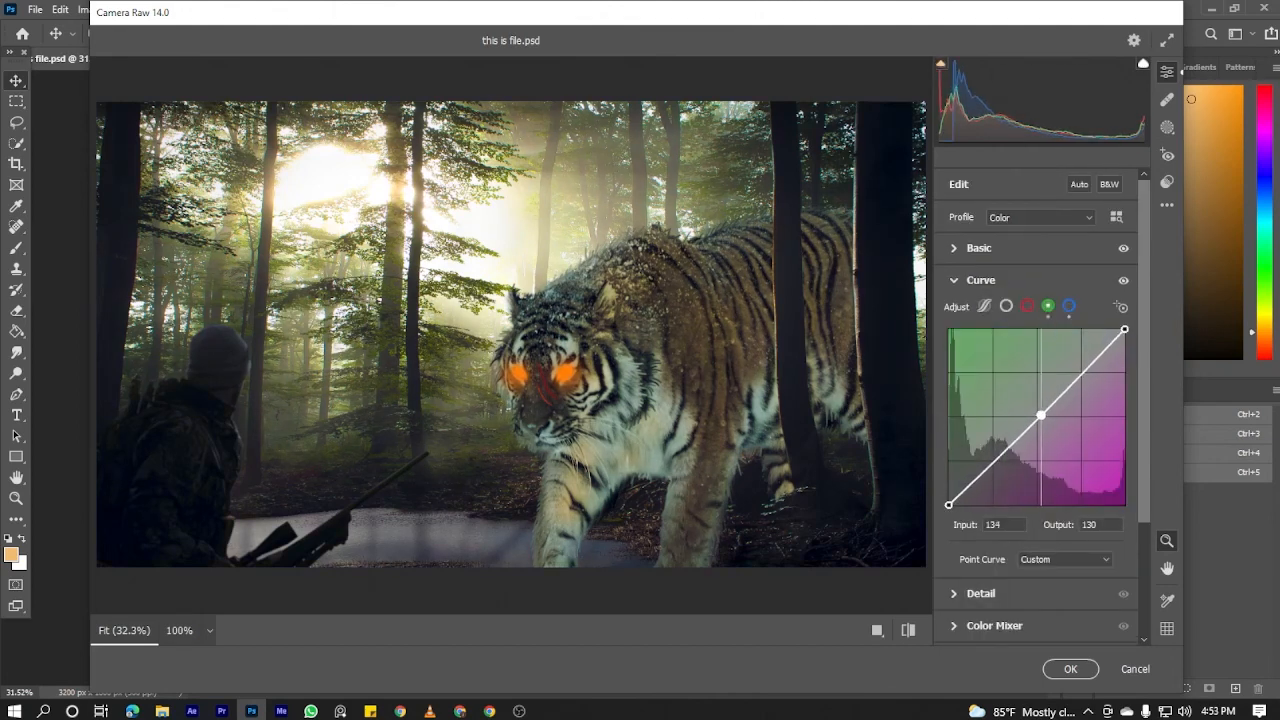
left_click_drag(949, 505, 951, 501)
left_click(1028, 307)
left_click(1069, 307)
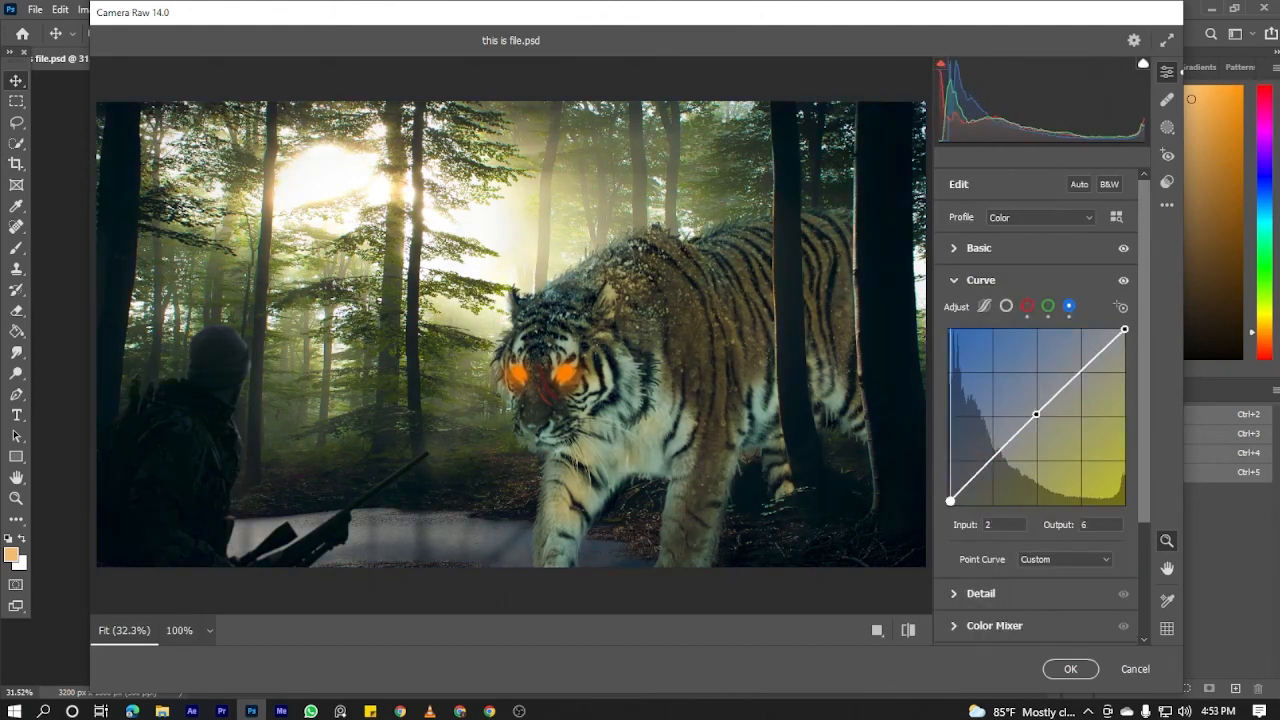
Set the basic highlights to -11, shadows to -7 and texture to +9, and slightly raise the clarity
left_click(979, 248)
mouse_move(1037, 384)
left_mouse_down()
mouse_move(1094, 391)
mouse_move(1024, 398)
left_mouse_up()
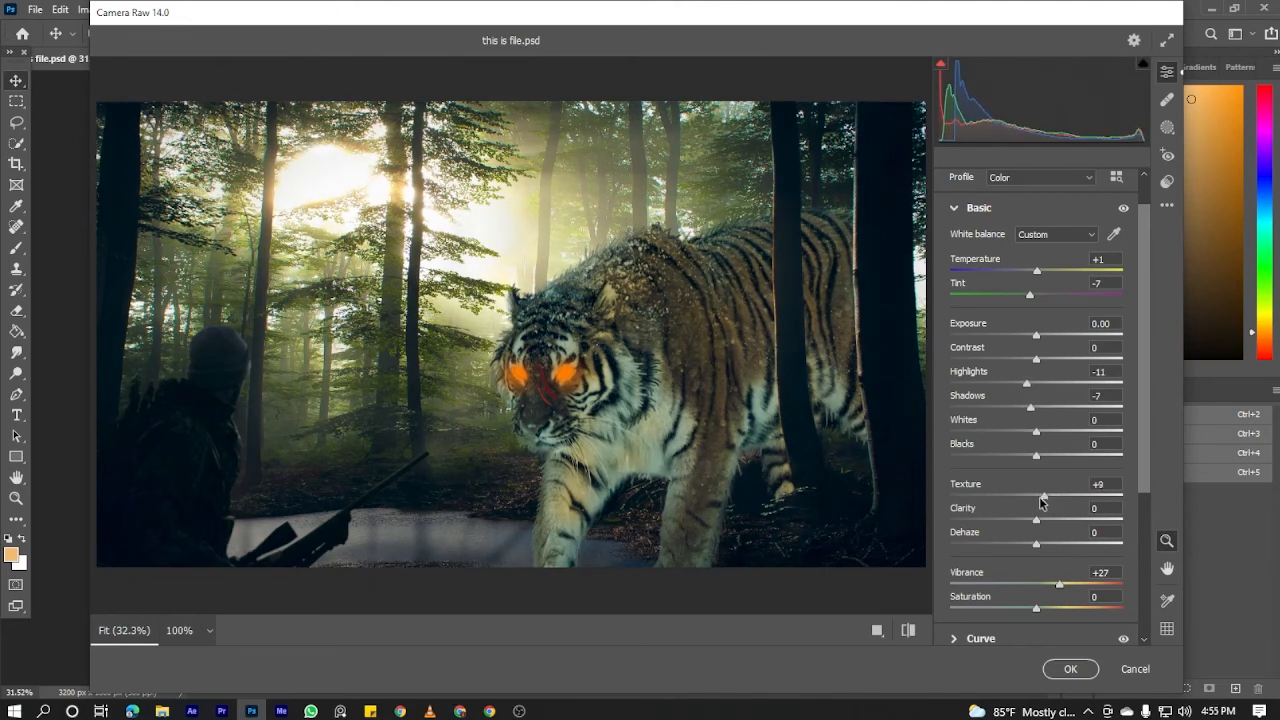
left_click_drag(1043, 524, 1048, 524)
Review the vignetting style options in the Effects settings and collapse the settings
left_click_drag(1147, 480, 1147, 532)
left_click(1000, 617)
left_click_drag(1147, 450, 1147, 550)
left_click(984, 597)
left_click_drag(1147, 408, 1147, 471)
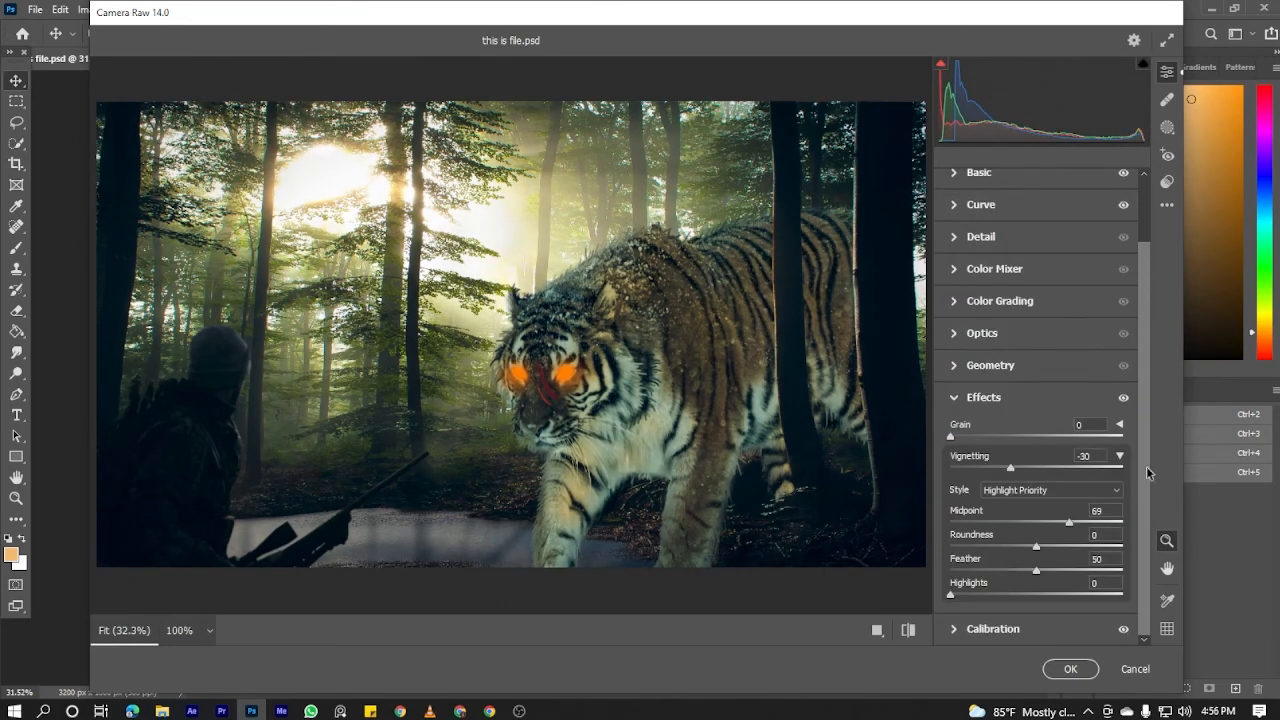
left_click(1050, 492)
left_click(1070, 505)
left_click(1120, 456)
left_click(984, 473)
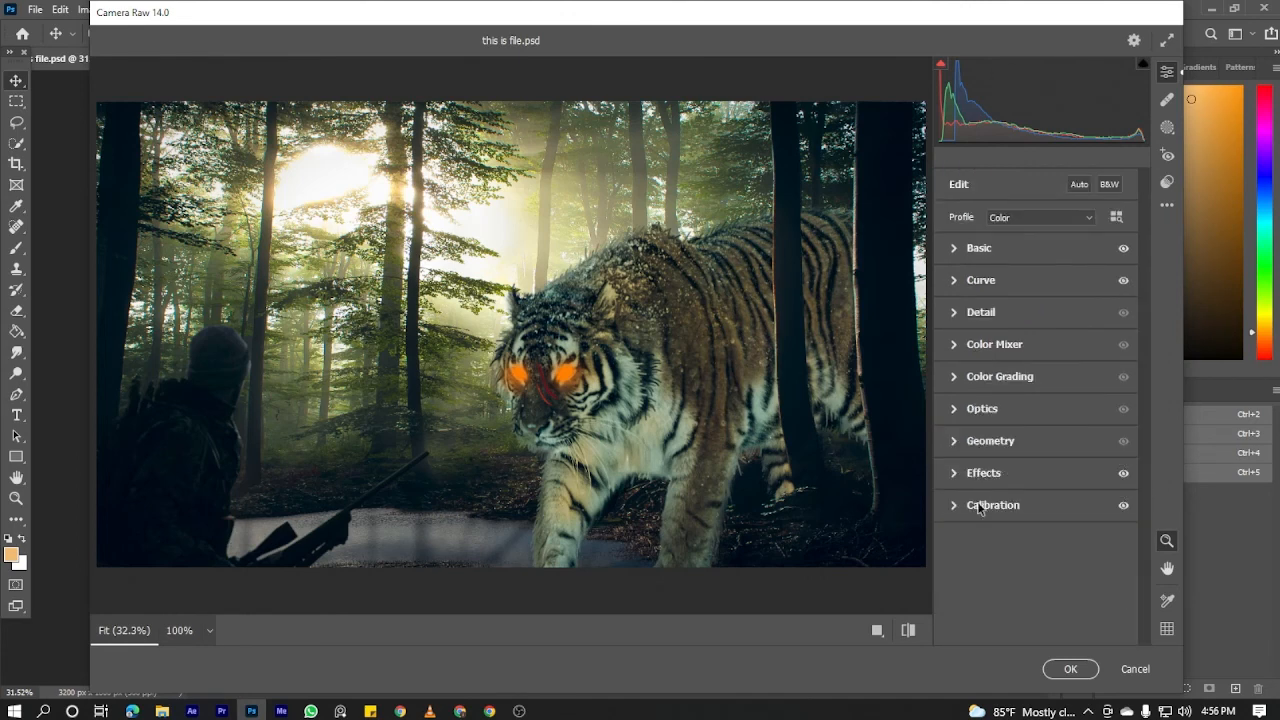
Set the Calibration primary hues to red -9, green +20 and blue -11, and apply the Camera Raw Filter
left_click(981, 506)
left_click_drag(1144, 360, 1147, 496)
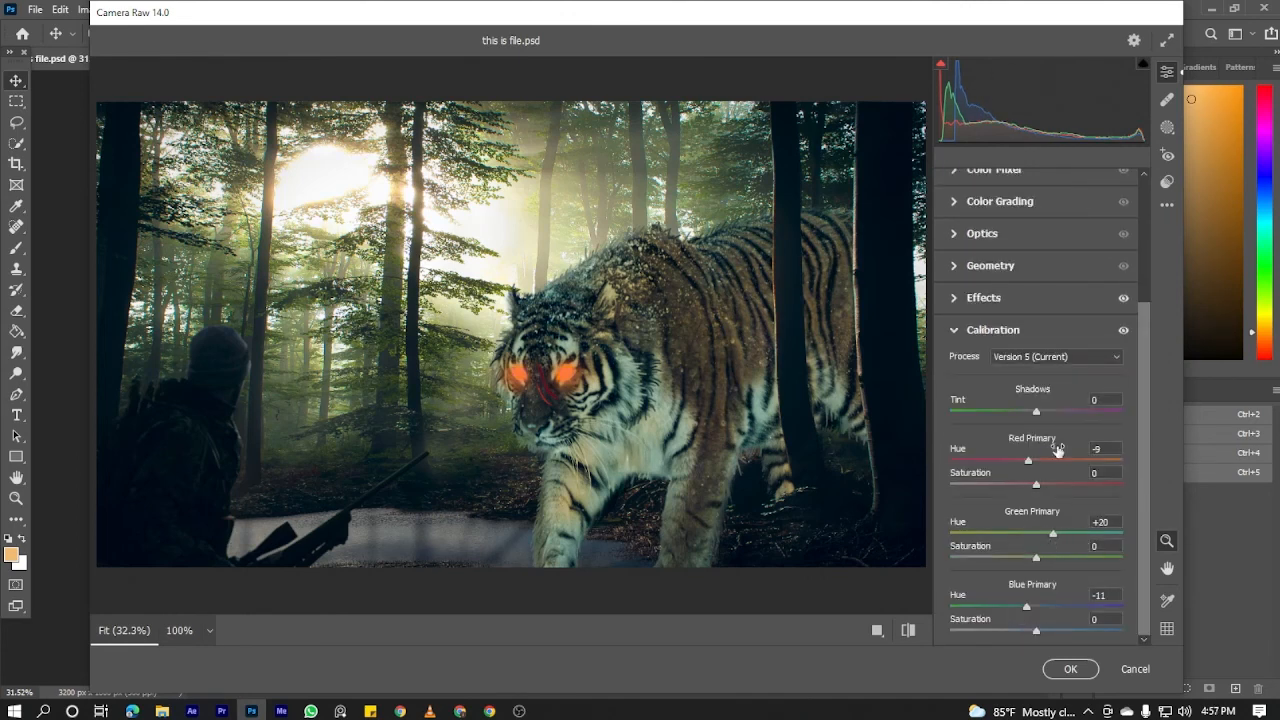
mouse_move(1027, 606)
left_mouse_down()
mouse_move(984, 606)
mouse_move(1028, 606)
left_mouse_up()
left_click(1070, 669)
Duplicate the all color mod layer under the same name and rasterize the duplicate
left_click(1078, 341)
right_click(957, 166)
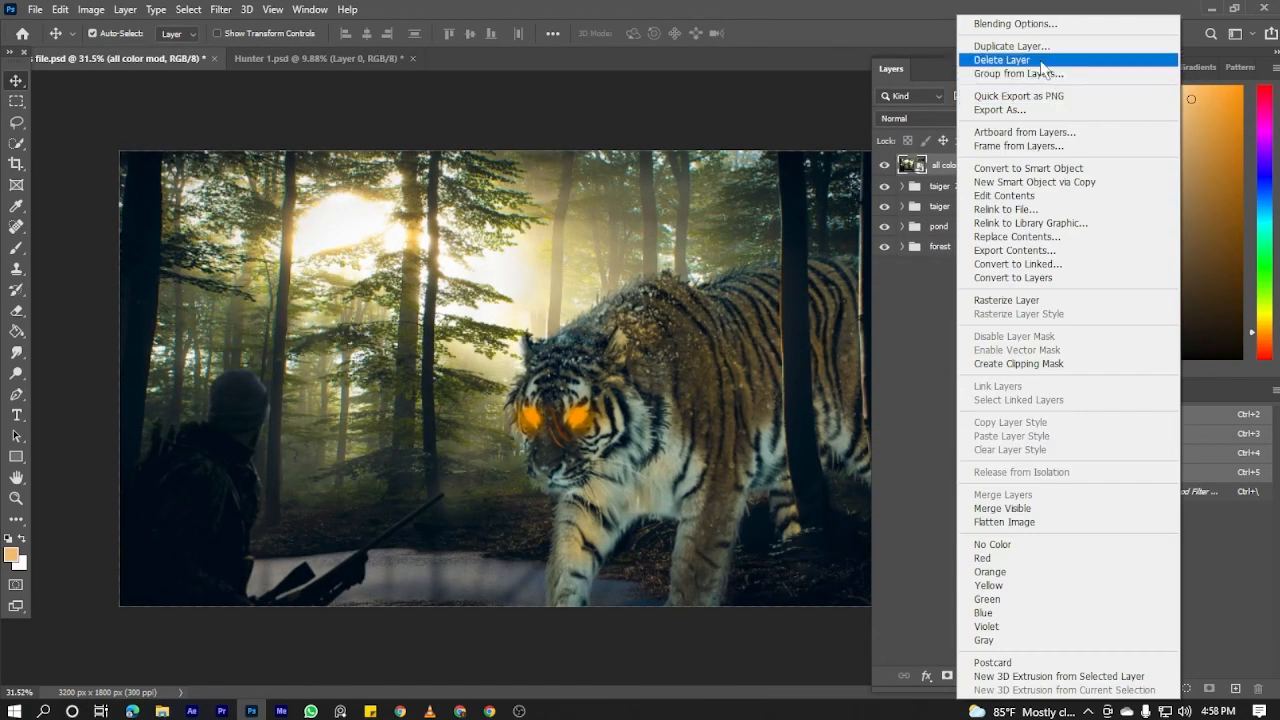
left_click(1010, 47)
double_click(651, 206)
key("BackSpace")
left_click(775, 192)
right_click(960, 166)
left_click(1012, 301)
double_click(1000, 166)
left_click(891, 120)
left_click(714, 549)
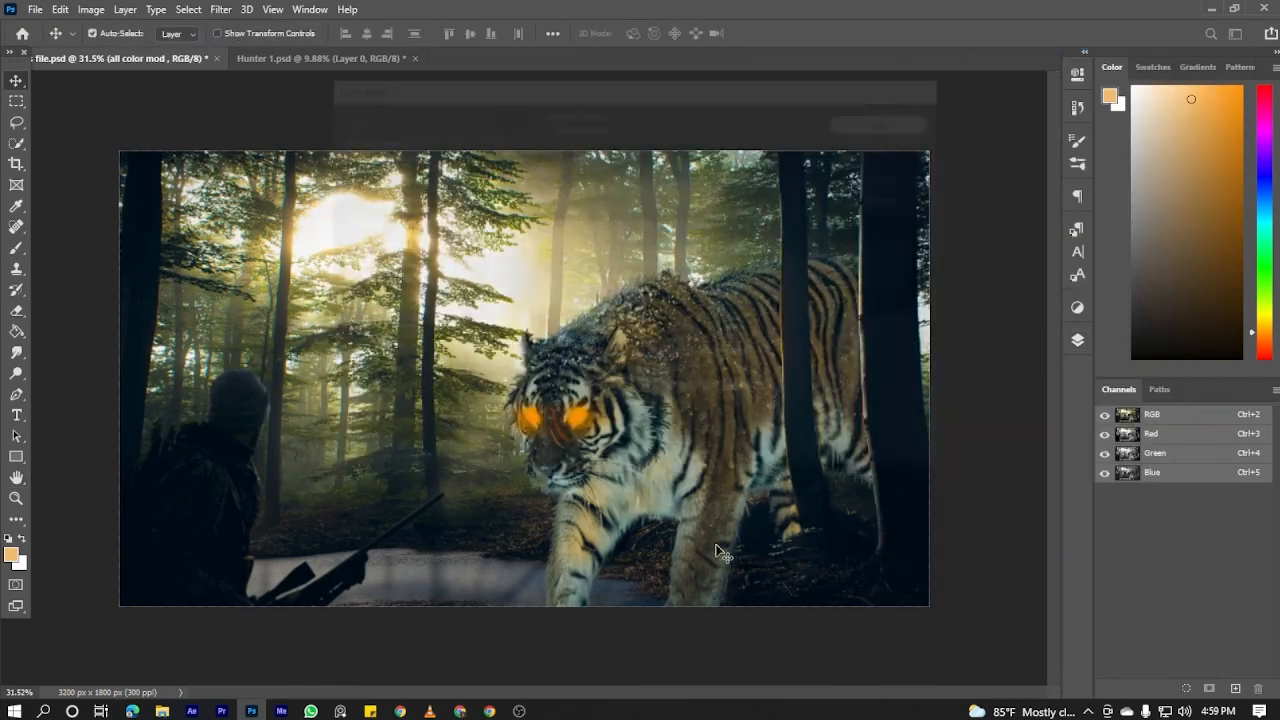
Begin choosing a filter for the rasterized all color mod layer
left_click(221, 10)
mouse_move(237, 222)
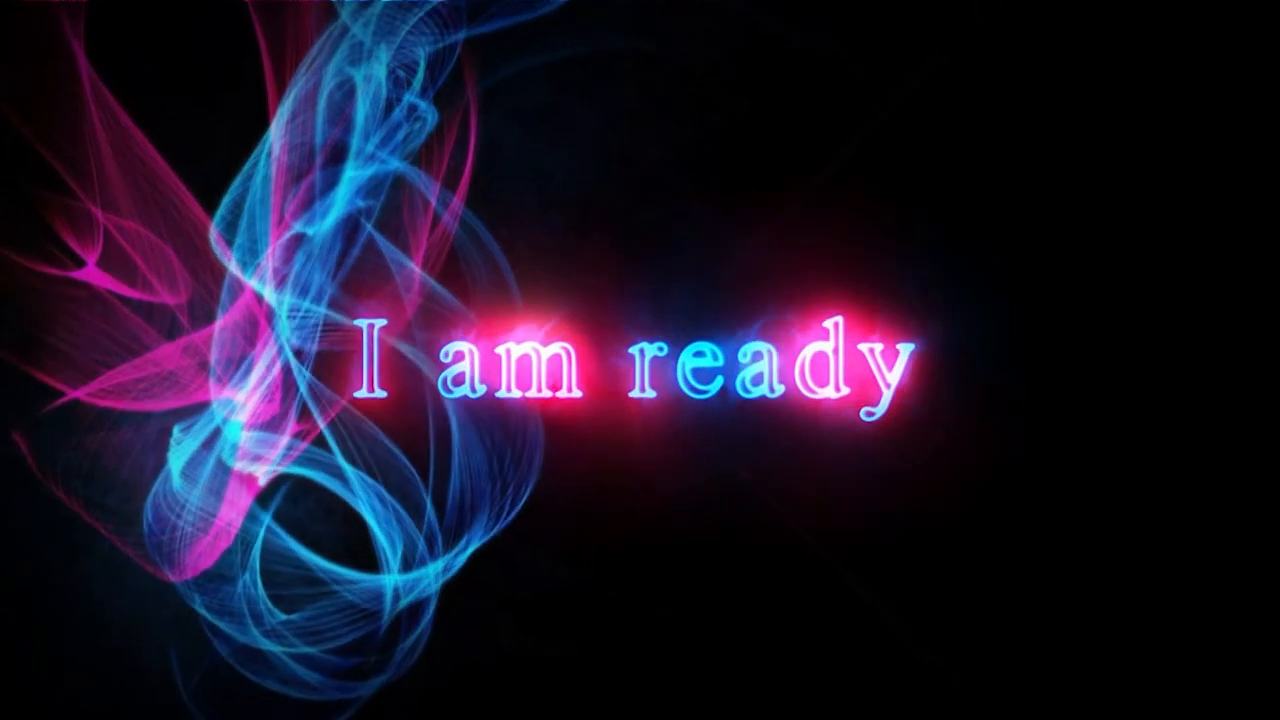